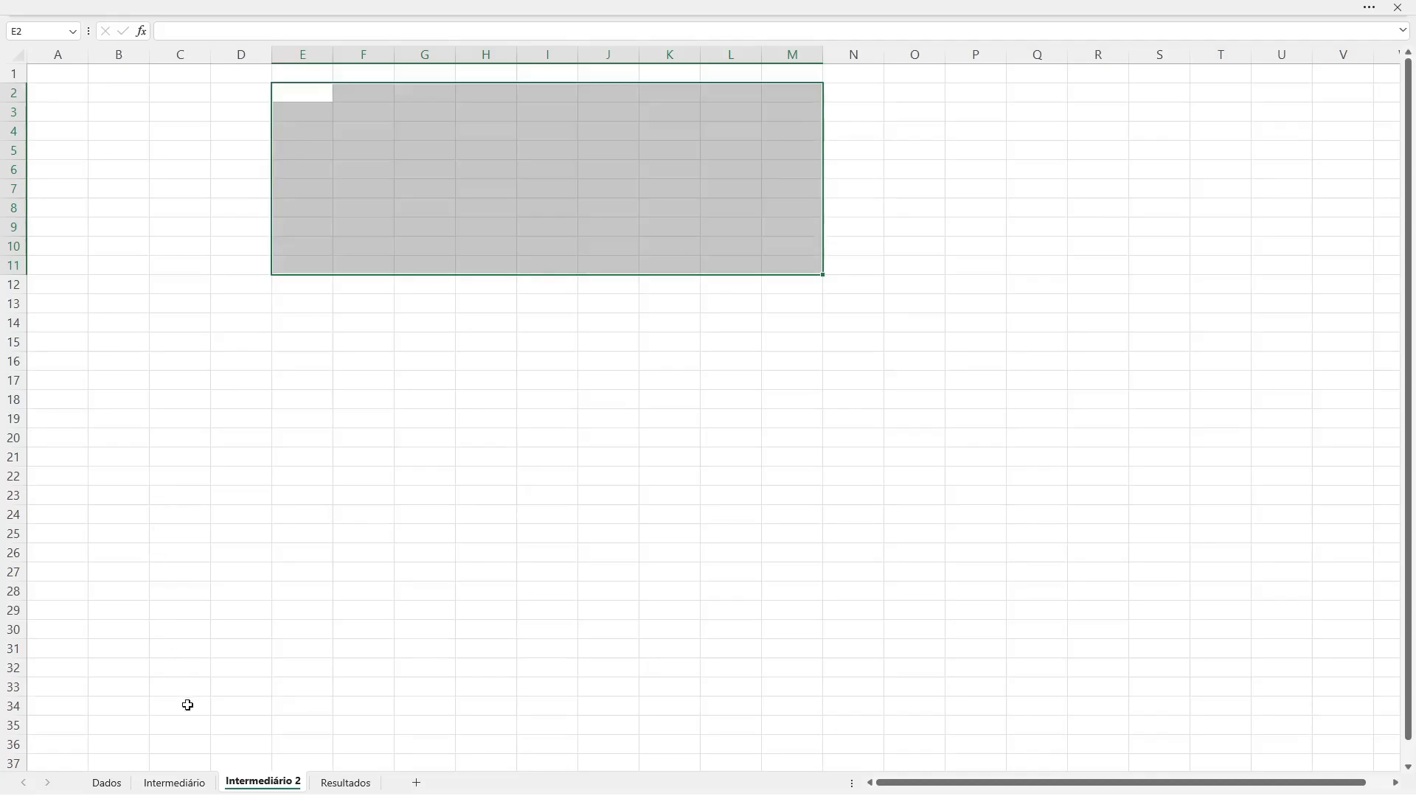
Step: Review the Matriz Am formula in cell E4 of the Intermediário sheet and return to the Intermediário 2 sheet
{"action": "left_click", "coordinate": [171, 783]}
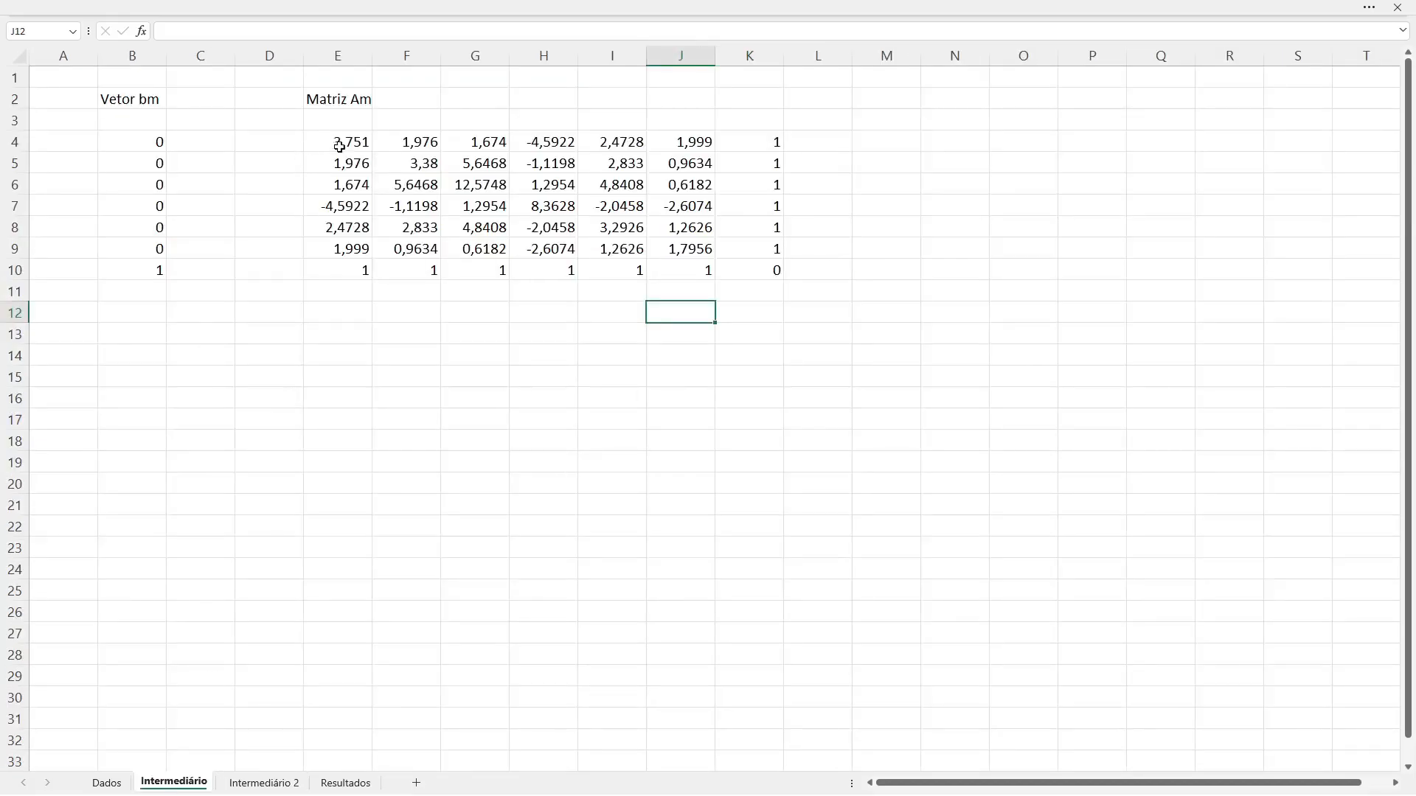
{"action": "left_click", "coordinate": [338, 144]}
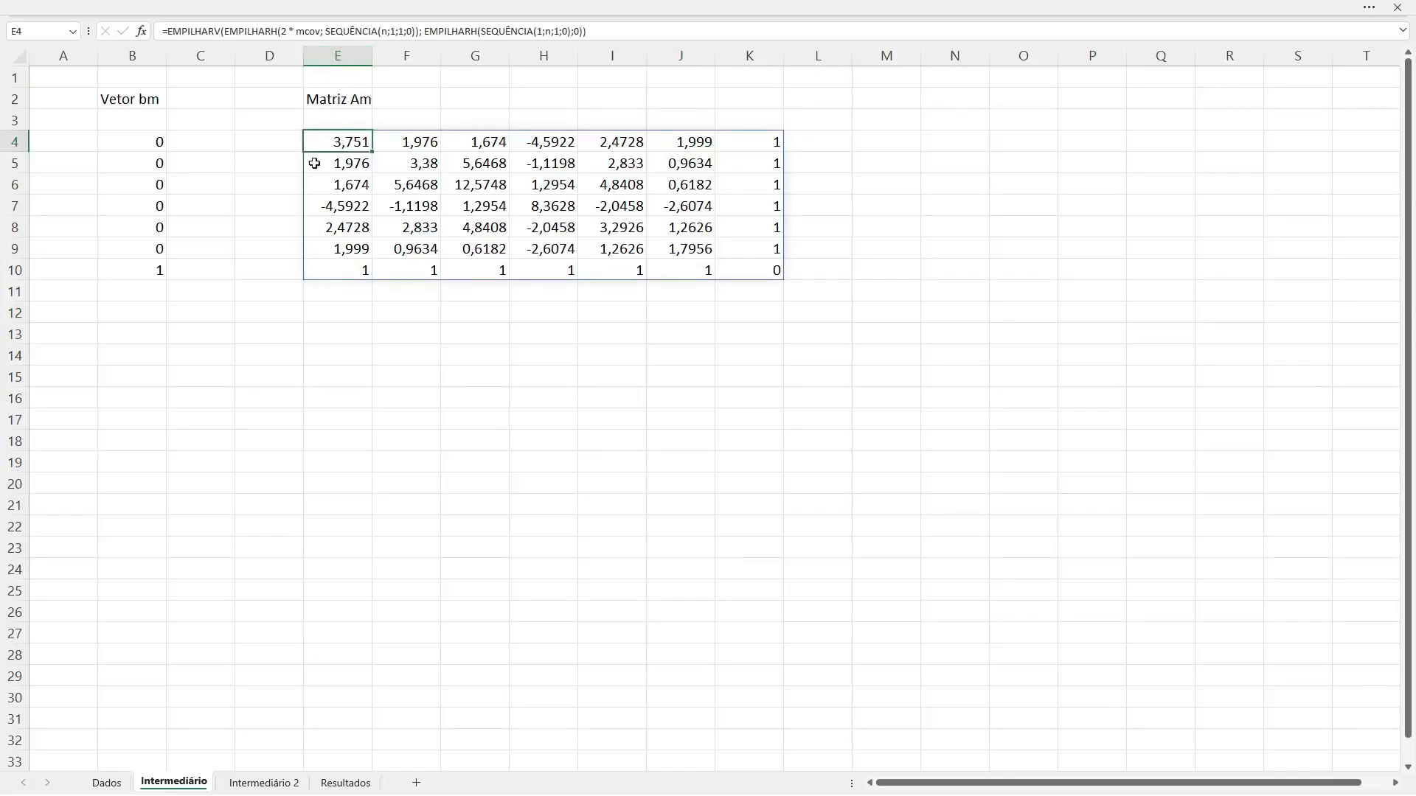
{"action": "left_click", "coordinate": [251, 786]}
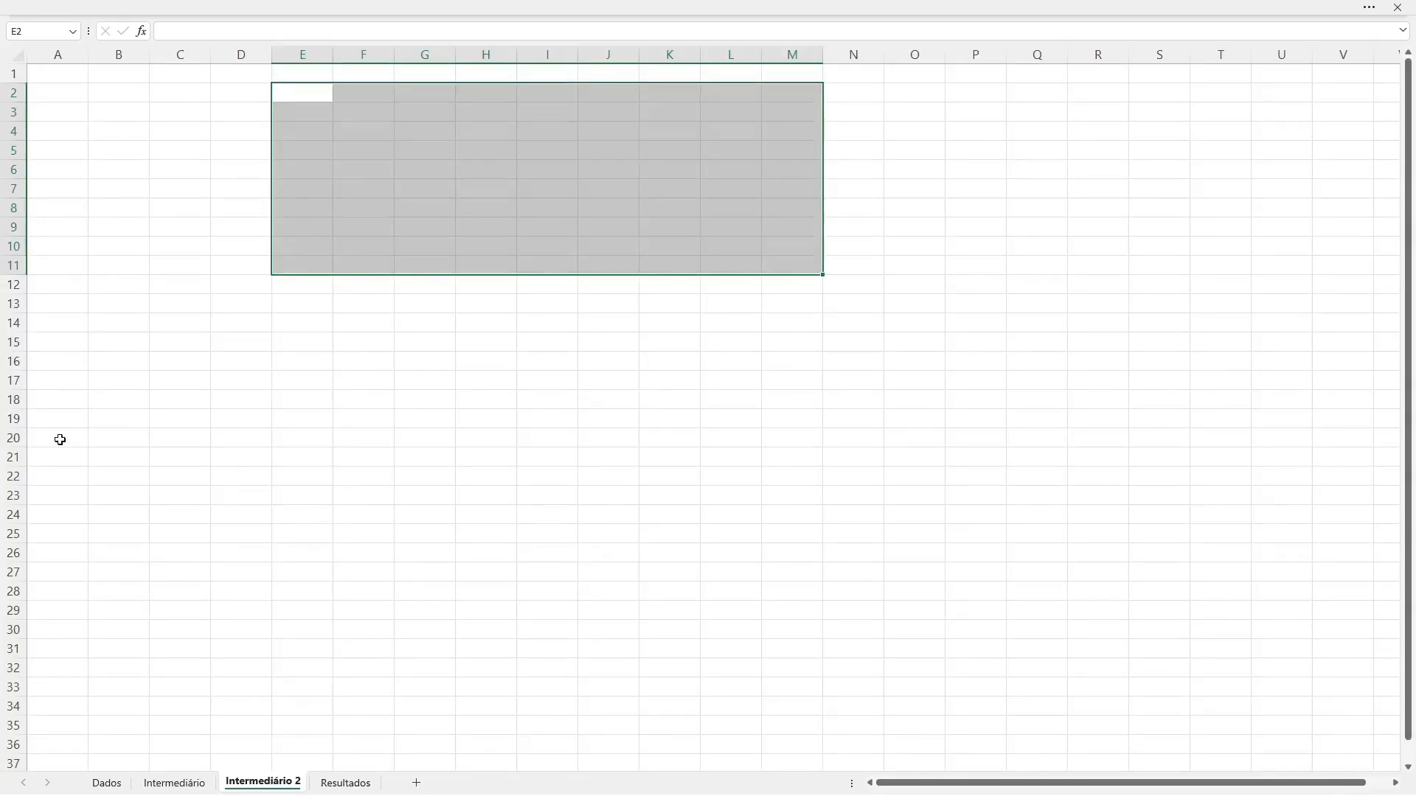
Step: Enter the formula =2 * mcov in cell E4 of the Intermediário 2 sheet
{"action": "left_click", "coordinate": [164, 150]}
{"action": "key", "text": "Up"}
{"action": "key", "text": "Right"}
{"action": "key", "text": "Right"}
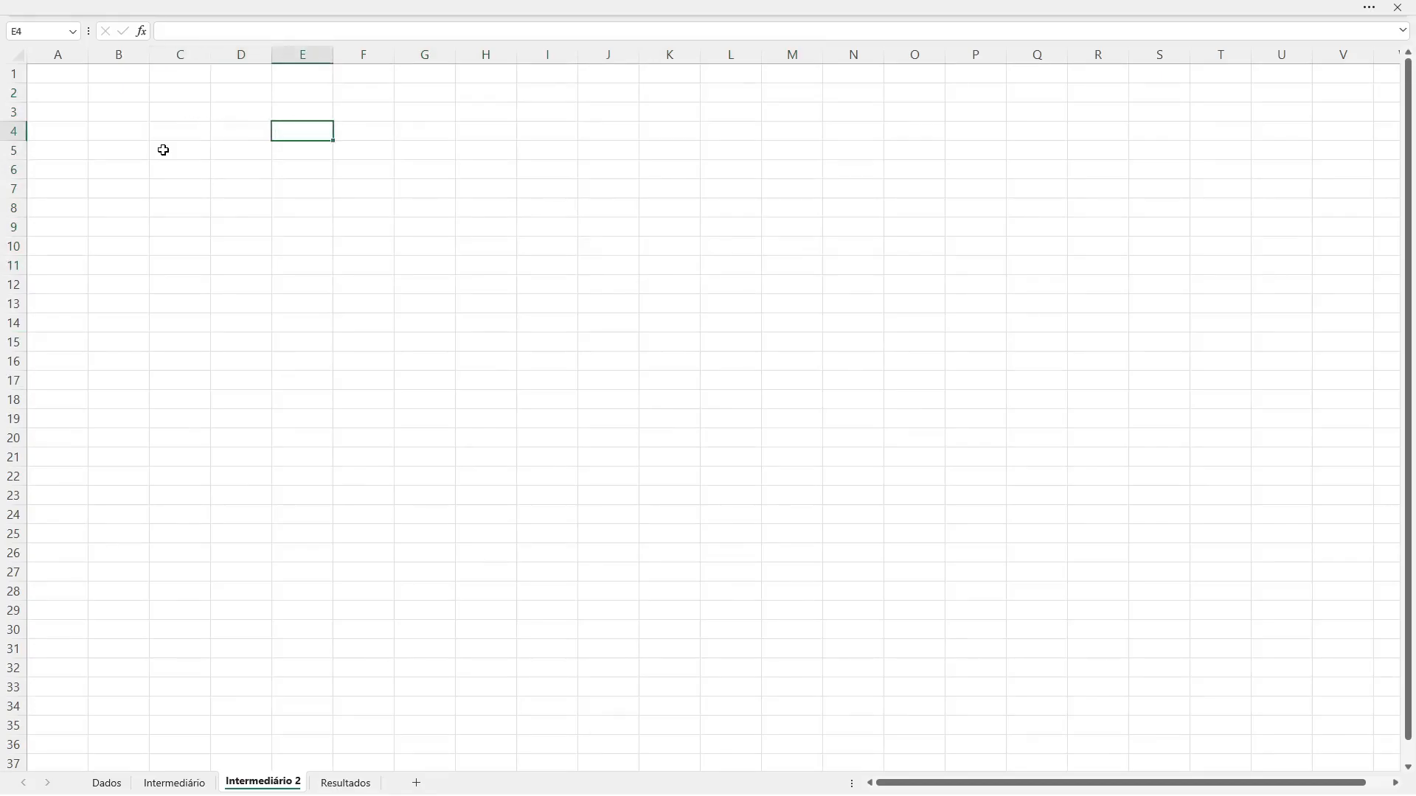
{"action": "type", "text": "="}
{"action": "type", "text": "ma"}
{"action": "key", "text": "BackSpace"}
{"action": "key", "text": "BackSpace"}
{"action": "type", "text": "2 * m"}
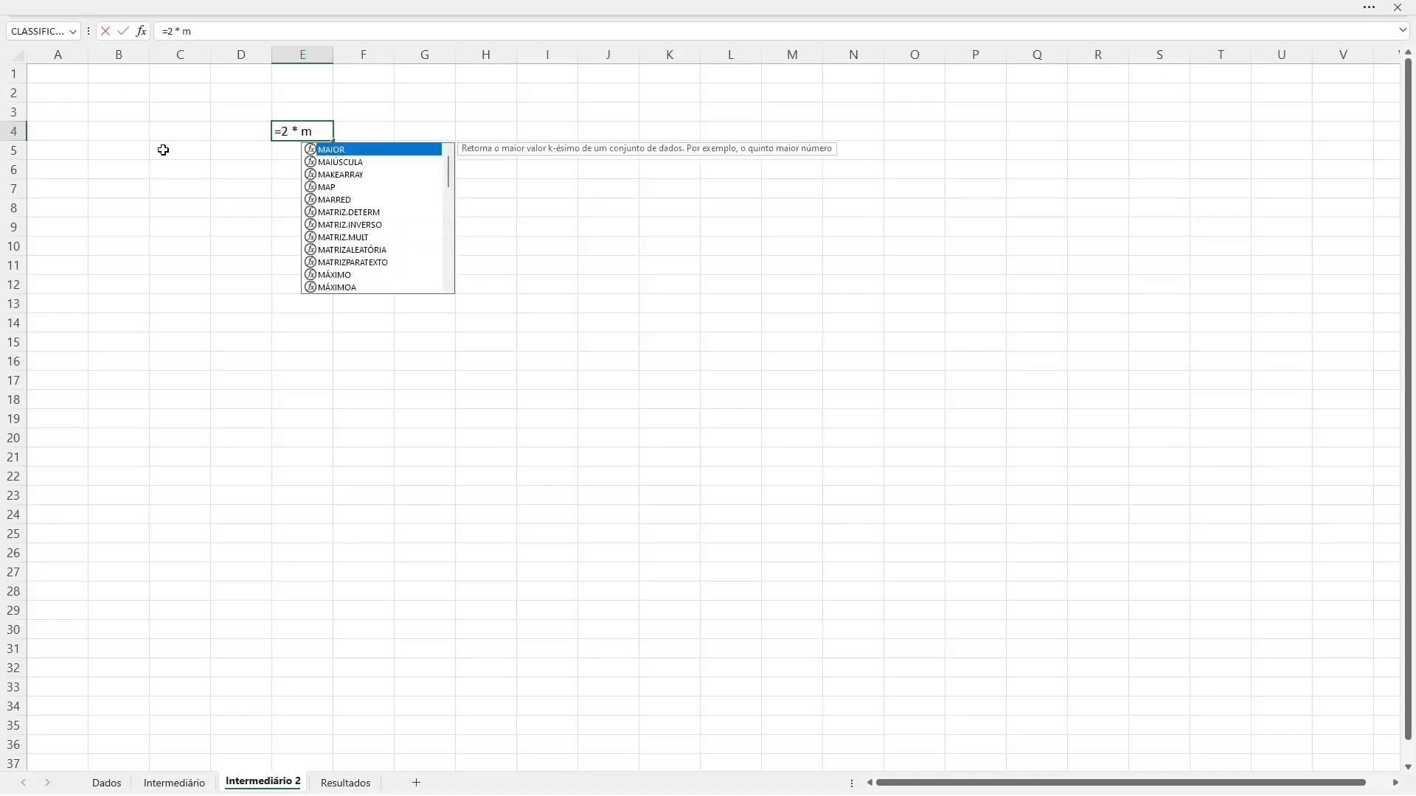
{"action": "type", "text": "cov"}
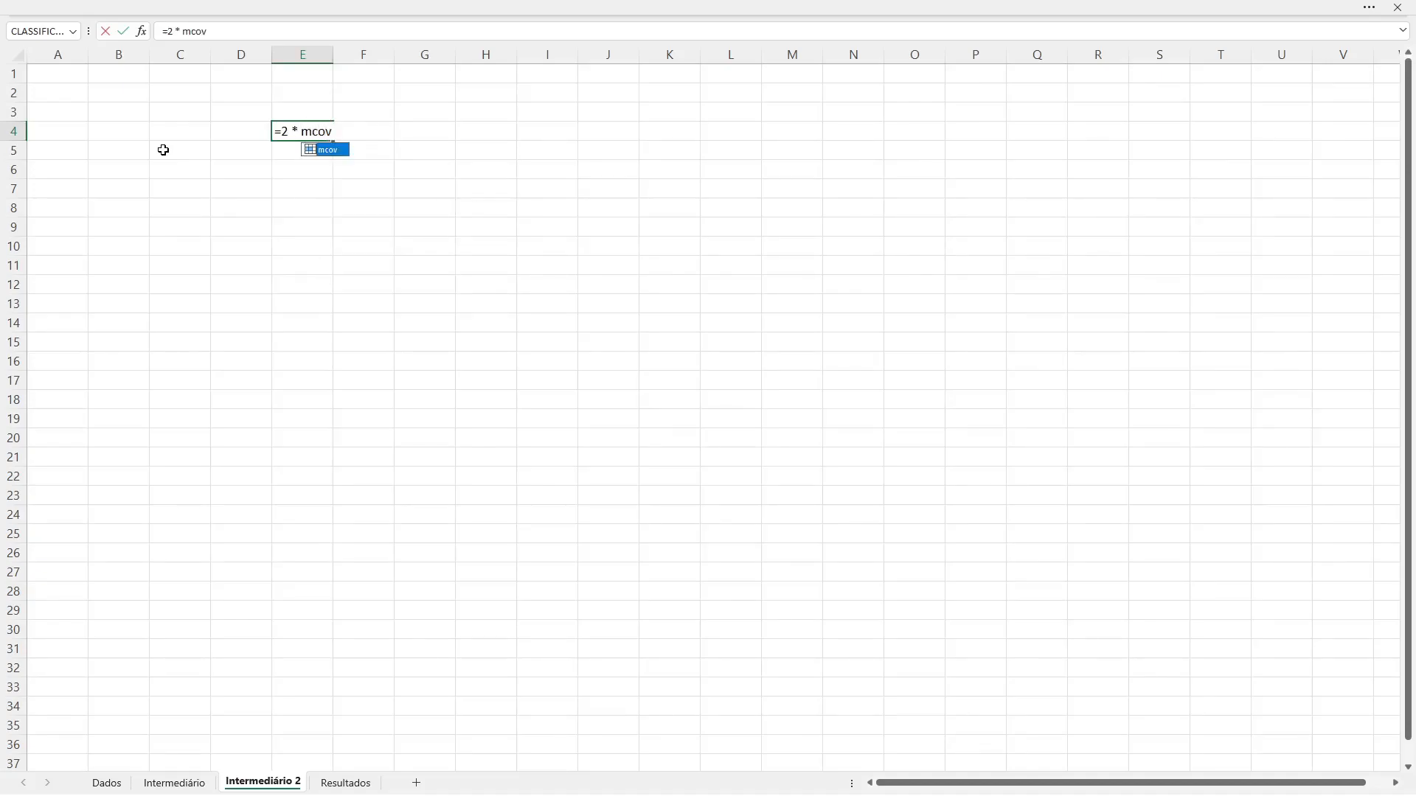
{"action": "key", "text": "Return"}
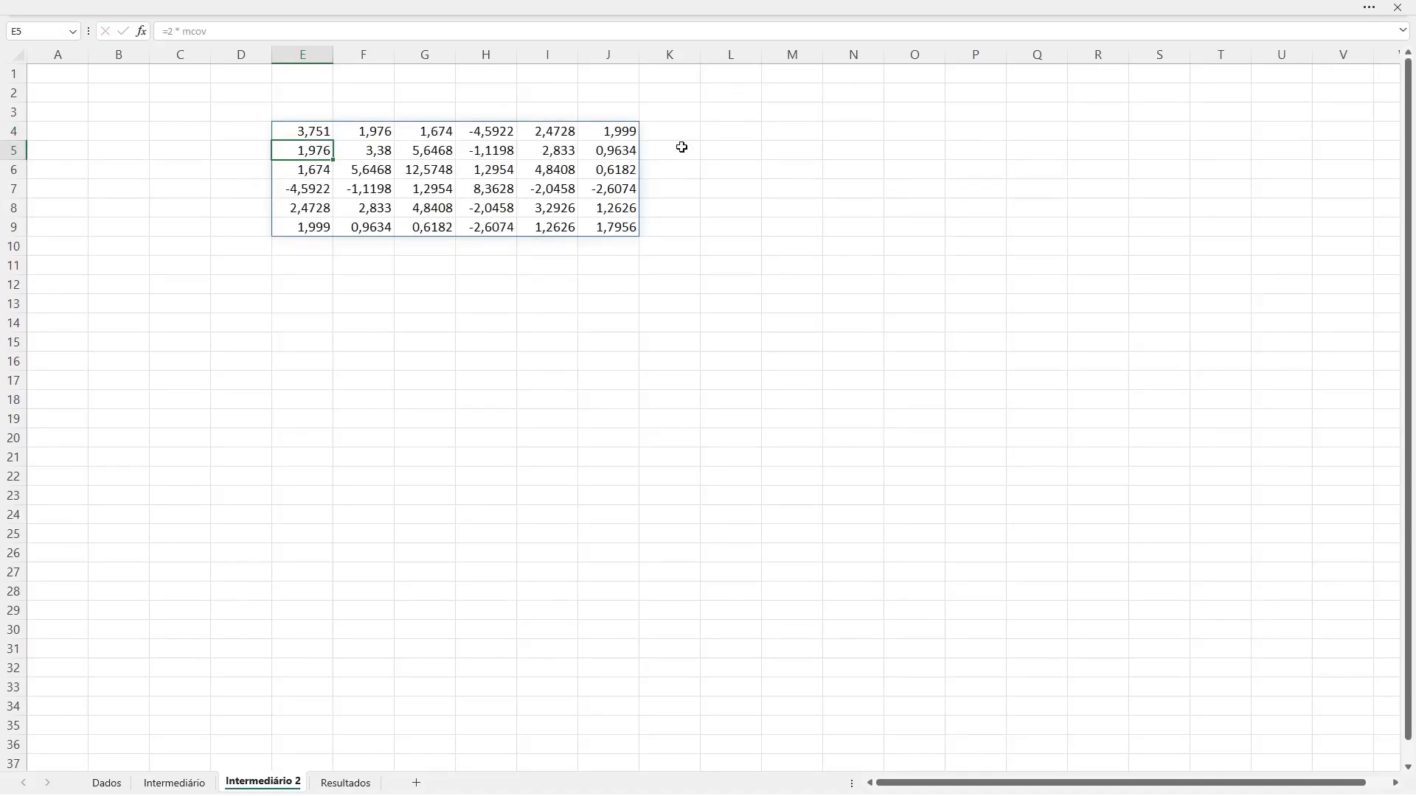
Step: Examine the empty columns K and L and rows 10 and 11 bordering the matrix, along with the formula in E4
{"action": "left_click_drag", "start_coordinate": [675, 137], "coordinate": [676, 229]}
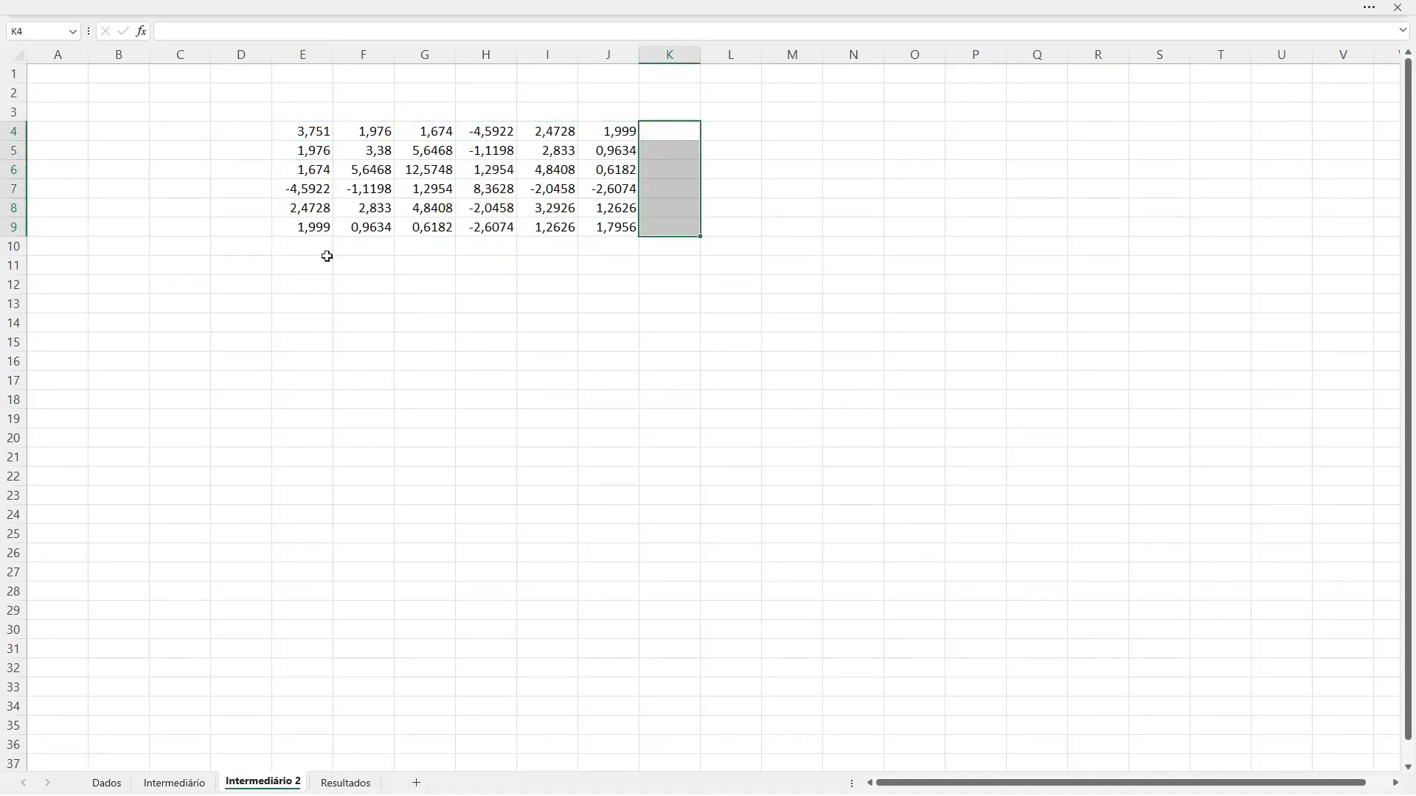
{"action": "left_click_drag", "start_coordinate": [300, 246], "coordinate": [598, 247]}
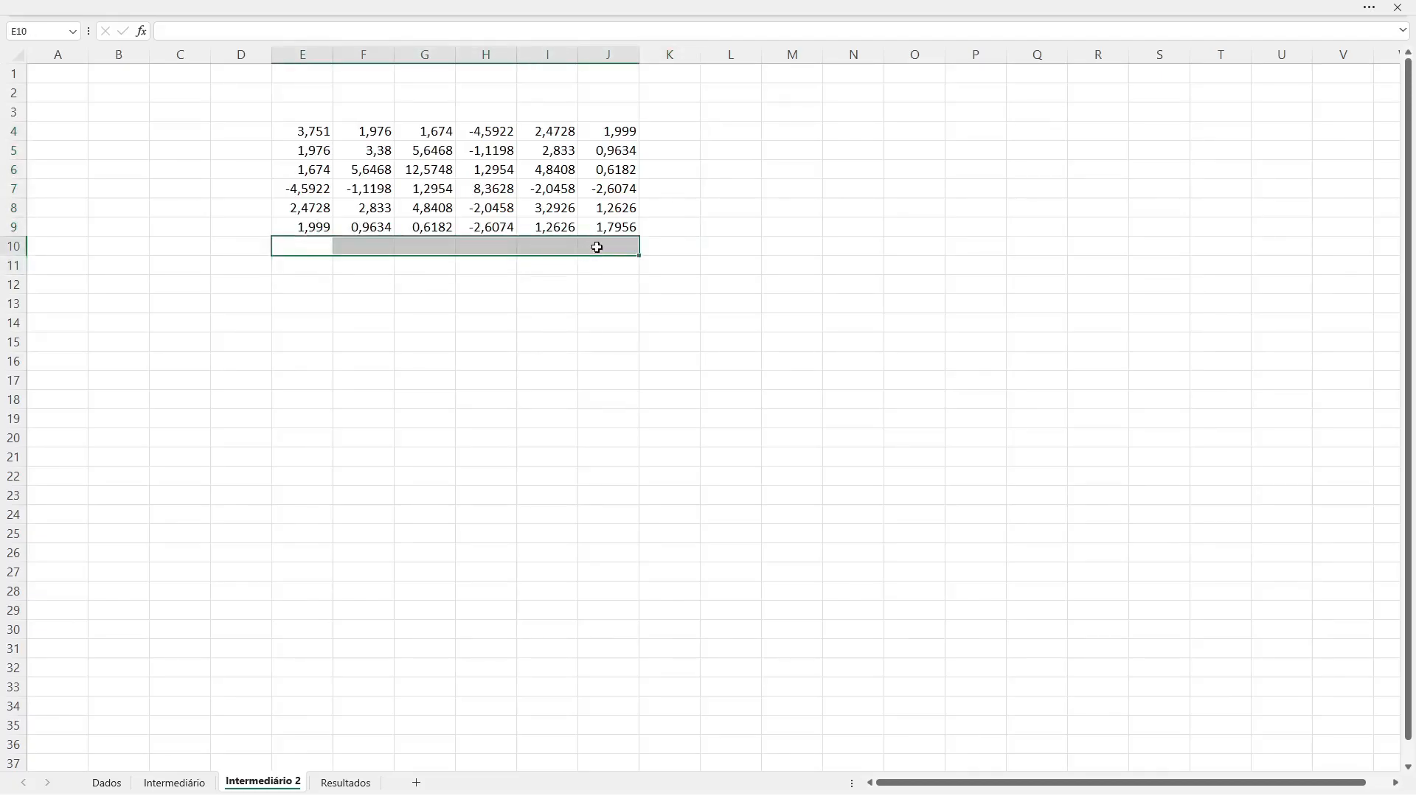
{"action": "left_click_drag", "start_coordinate": [737, 127], "coordinate": [737, 154]}
{"action": "left_click_drag", "start_coordinate": [325, 250], "coordinate": [601, 249]}
{"action": "left_click_drag", "start_coordinate": [740, 135], "coordinate": [734, 231]}
{"action": "left_click_drag", "start_coordinate": [300, 267], "coordinate": [597, 271]}
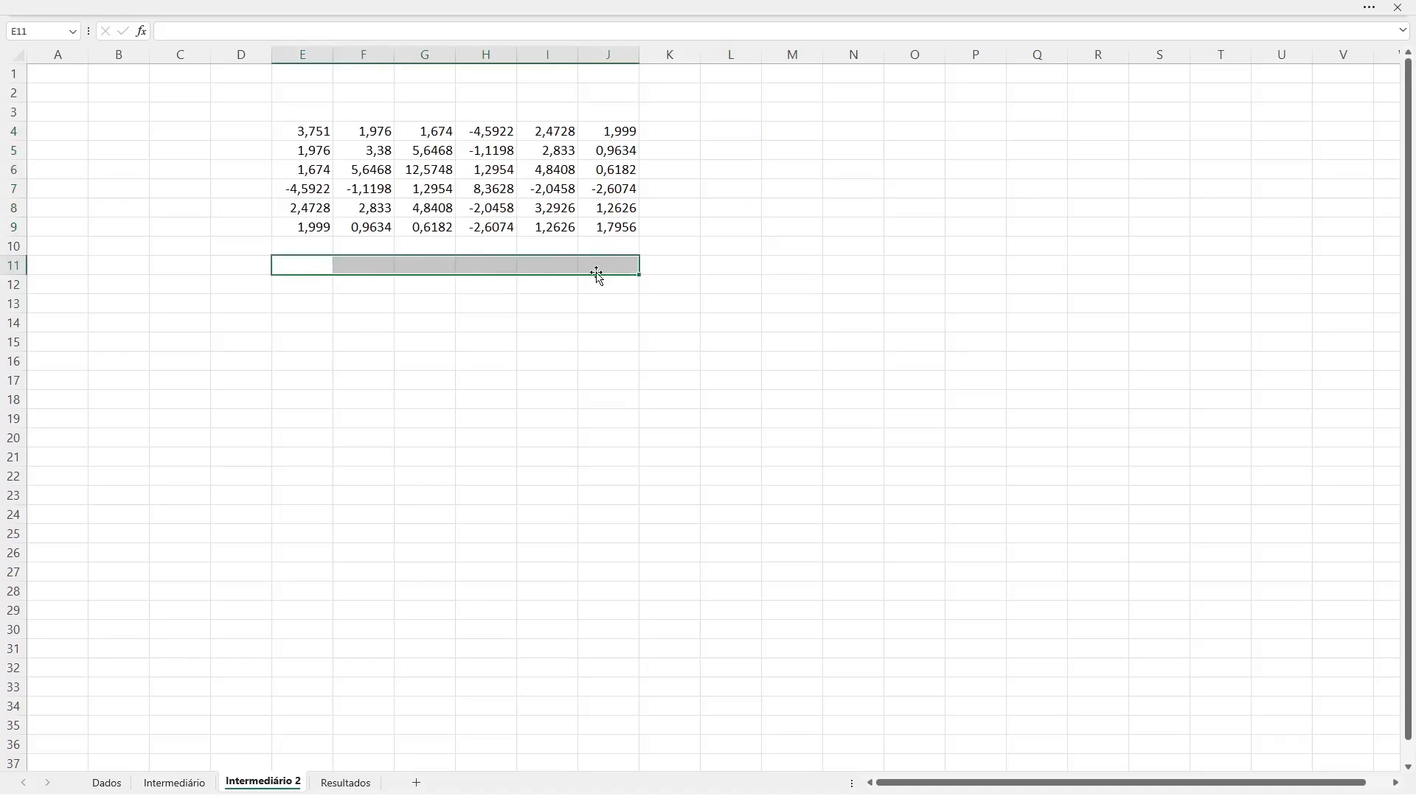
{"action": "left_click_drag", "start_coordinate": [728, 134], "coordinate": [723, 269]}
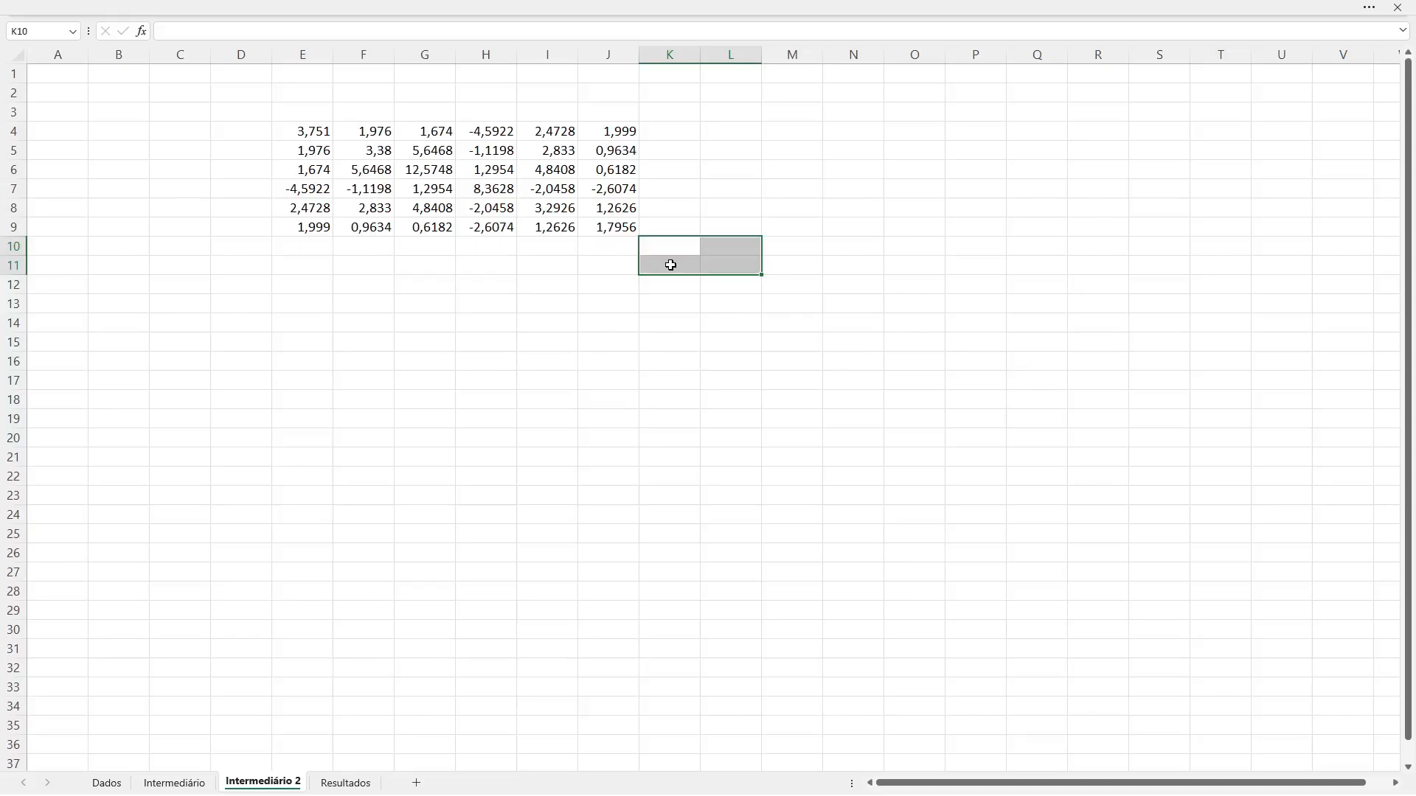
{"action": "left_click", "coordinate": [319, 137]}
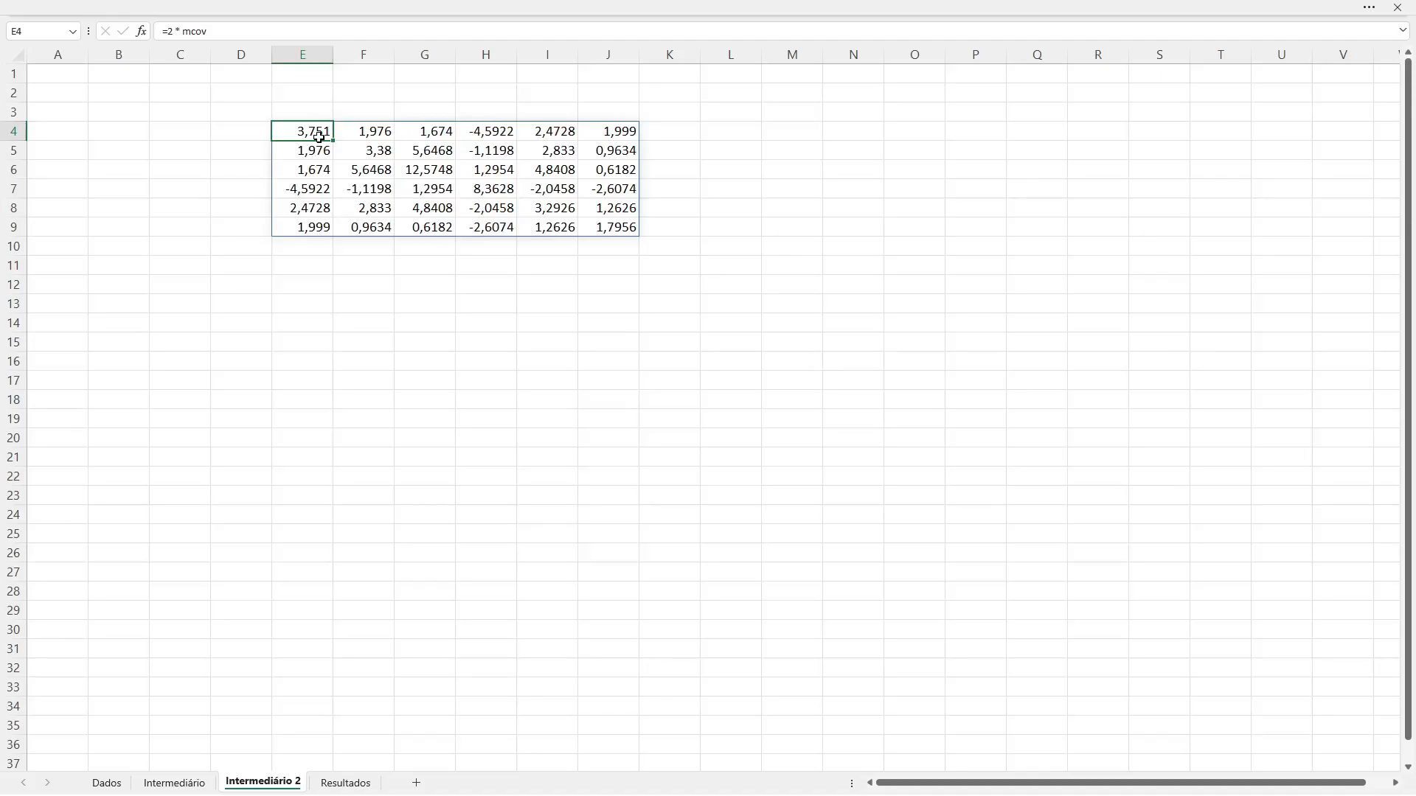
{"action": "left_click", "coordinate": [671, 135]}
{"action": "left_click_drag", "start_coordinate": [671, 135], "coordinate": [671, 227]}
{"action": "left_click_drag", "start_coordinate": [727, 133], "coordinate": [717, 228]}
{"action": "left_click_drag", "start_coordinate": [660, 139], "coordinate": [719, 234]}
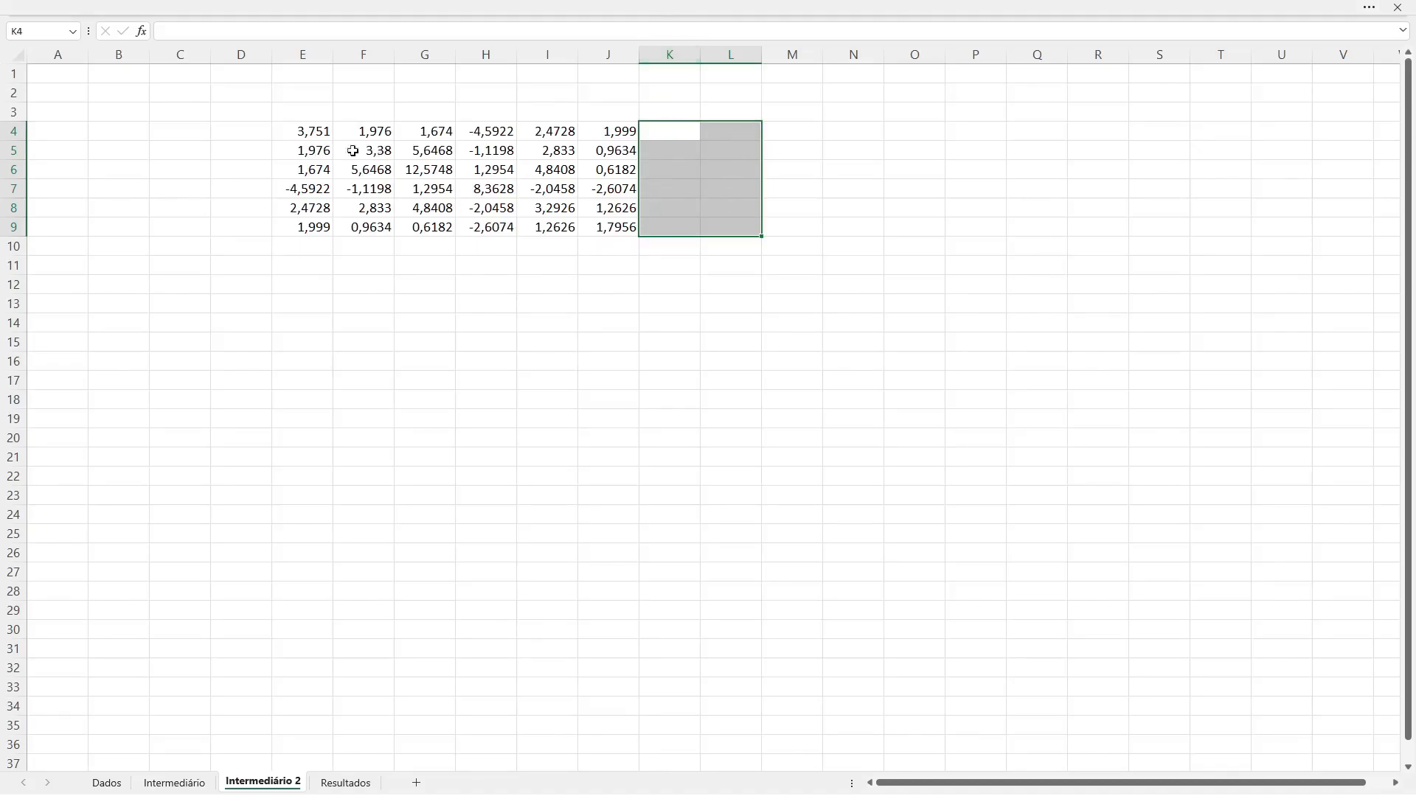
Step: Start wrapping the formula in E4 in the EMPILHARH function, with 2 * mcov as its first matrix
{"action": "left_click", "coordinate": [314, 133]}
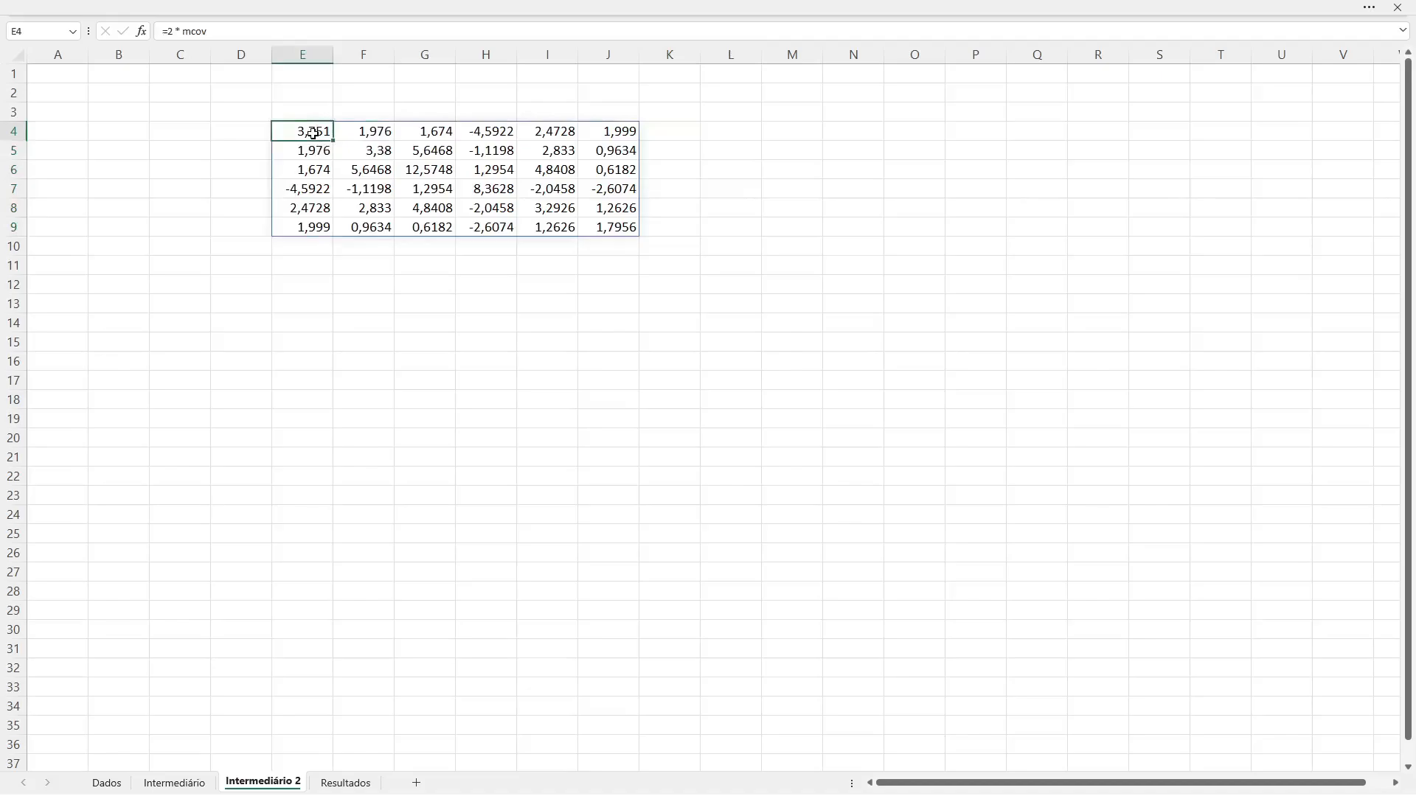
{"action": "double_click", "coordinate": [314, 133]}
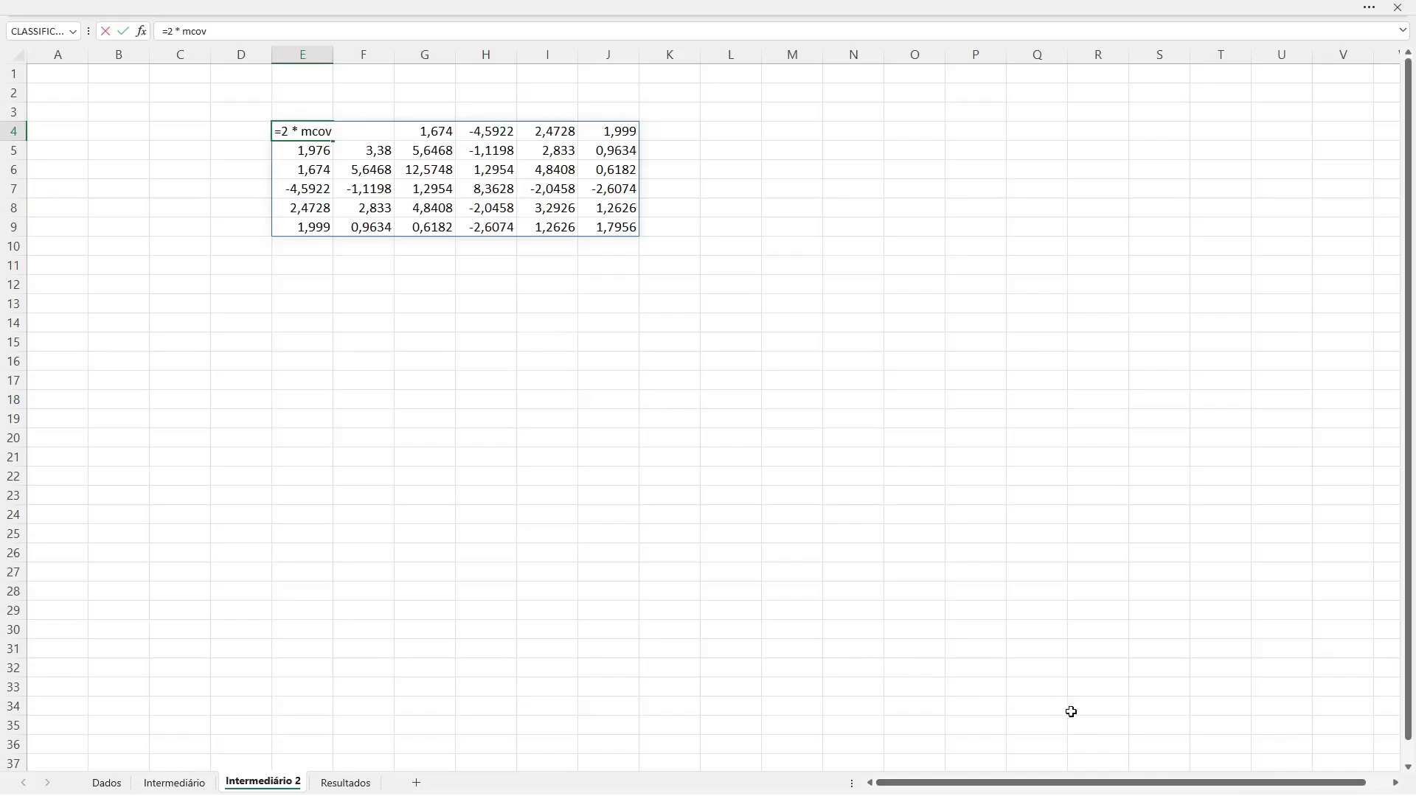
{"action": "key", "text": "alt"}
{"action": "key", "text": "Escape"}
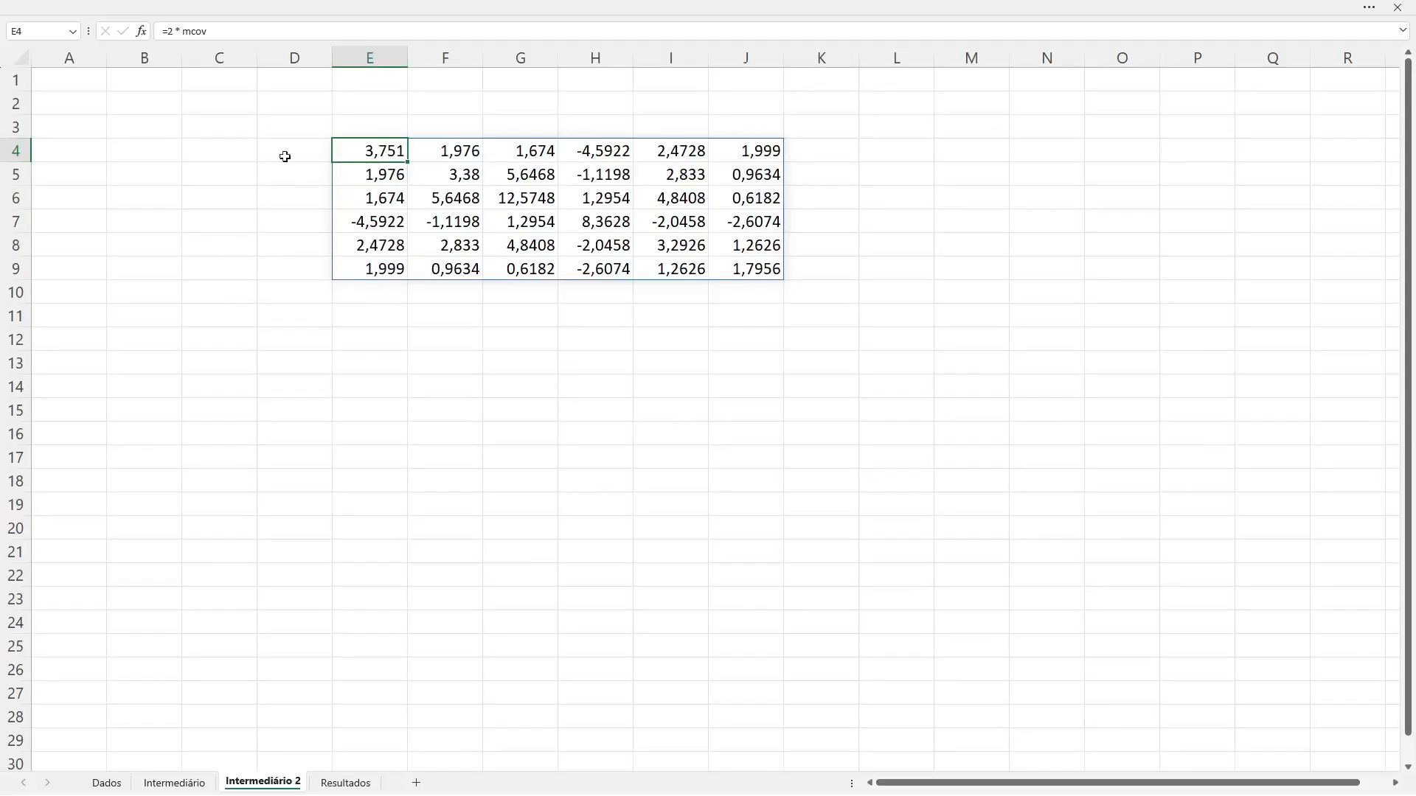
{"action": "left_click", "coordinate": [170, 31]}
{"action": "type", "text": "em"}
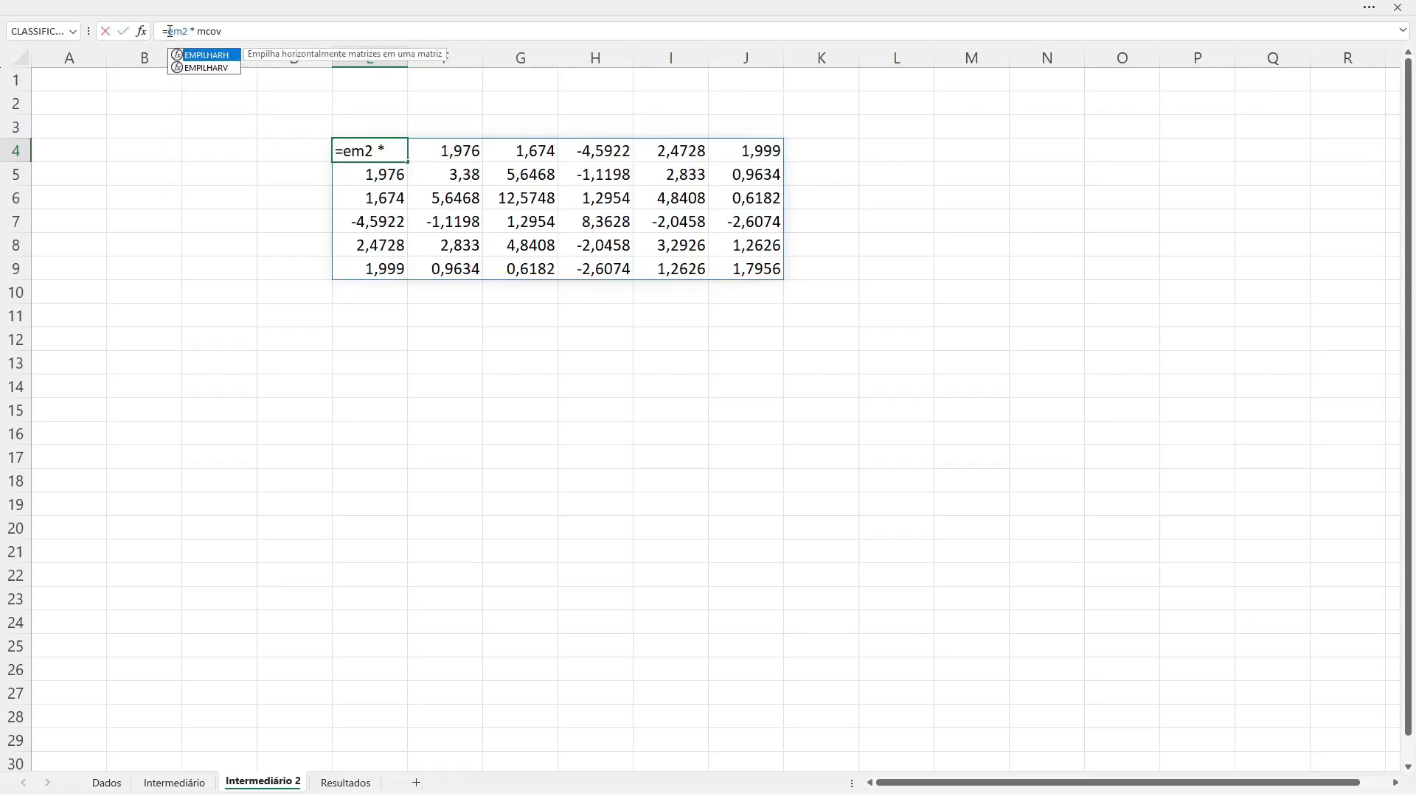
{"action": "key", "text": "Down"}
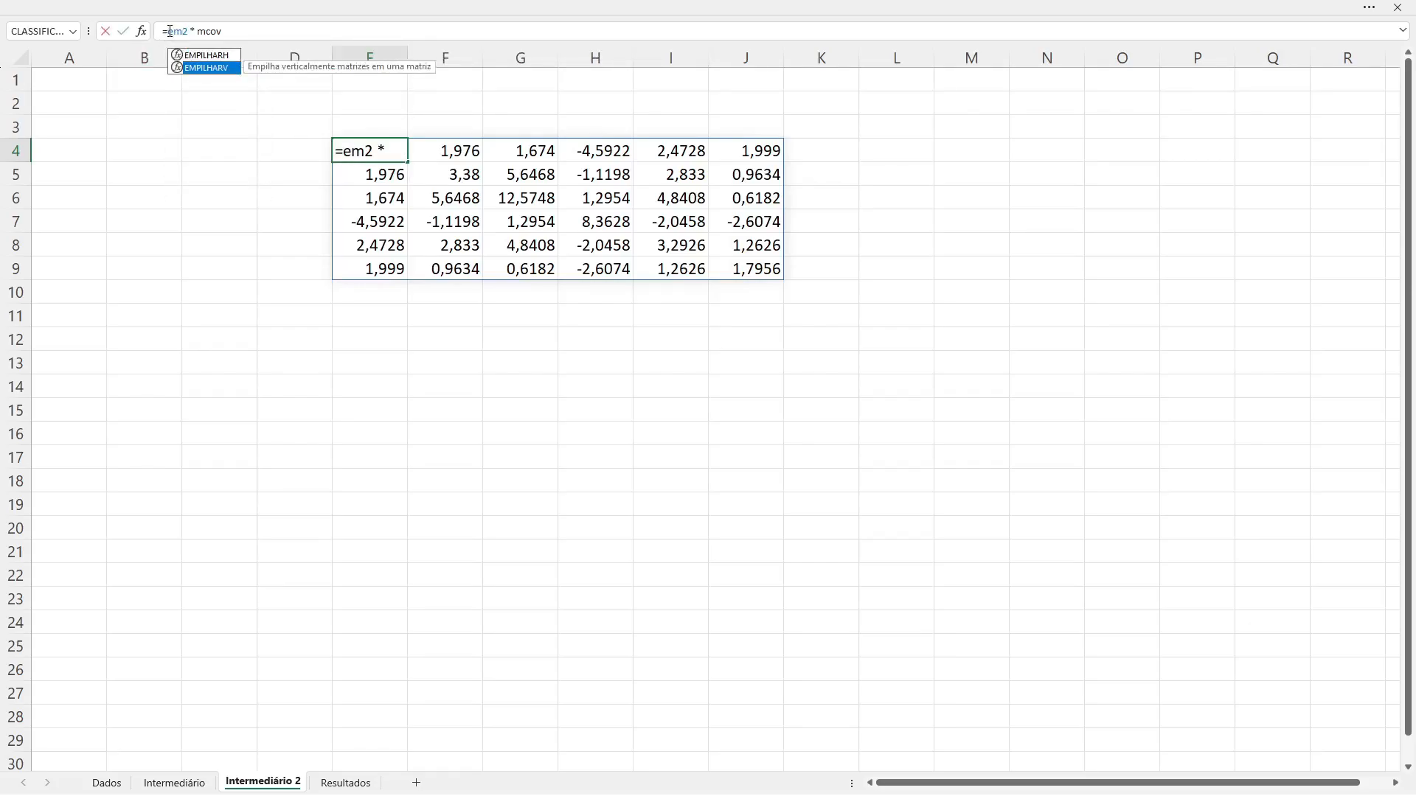
{"action": "key", "text": "Up"}
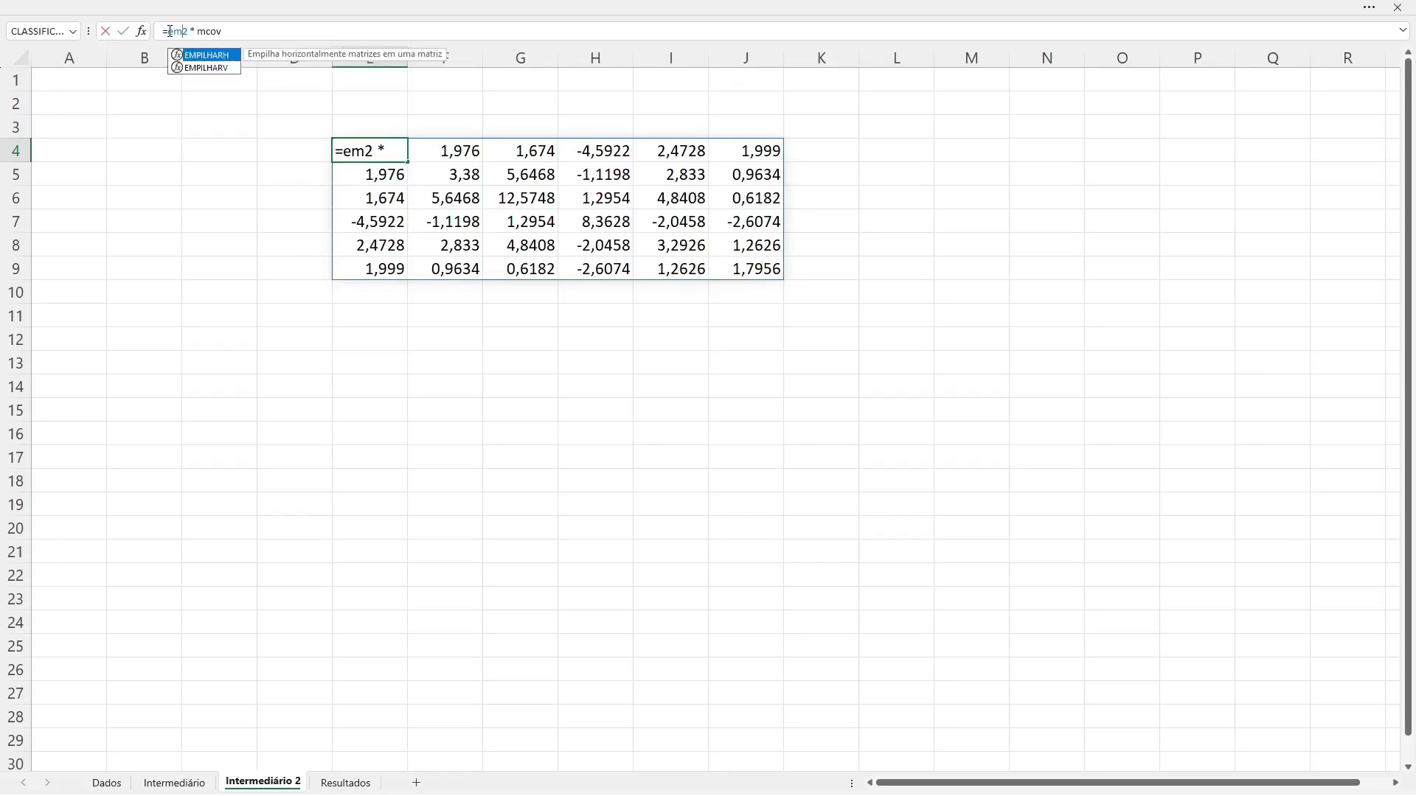
{"action": "key", "text": "Tab"}
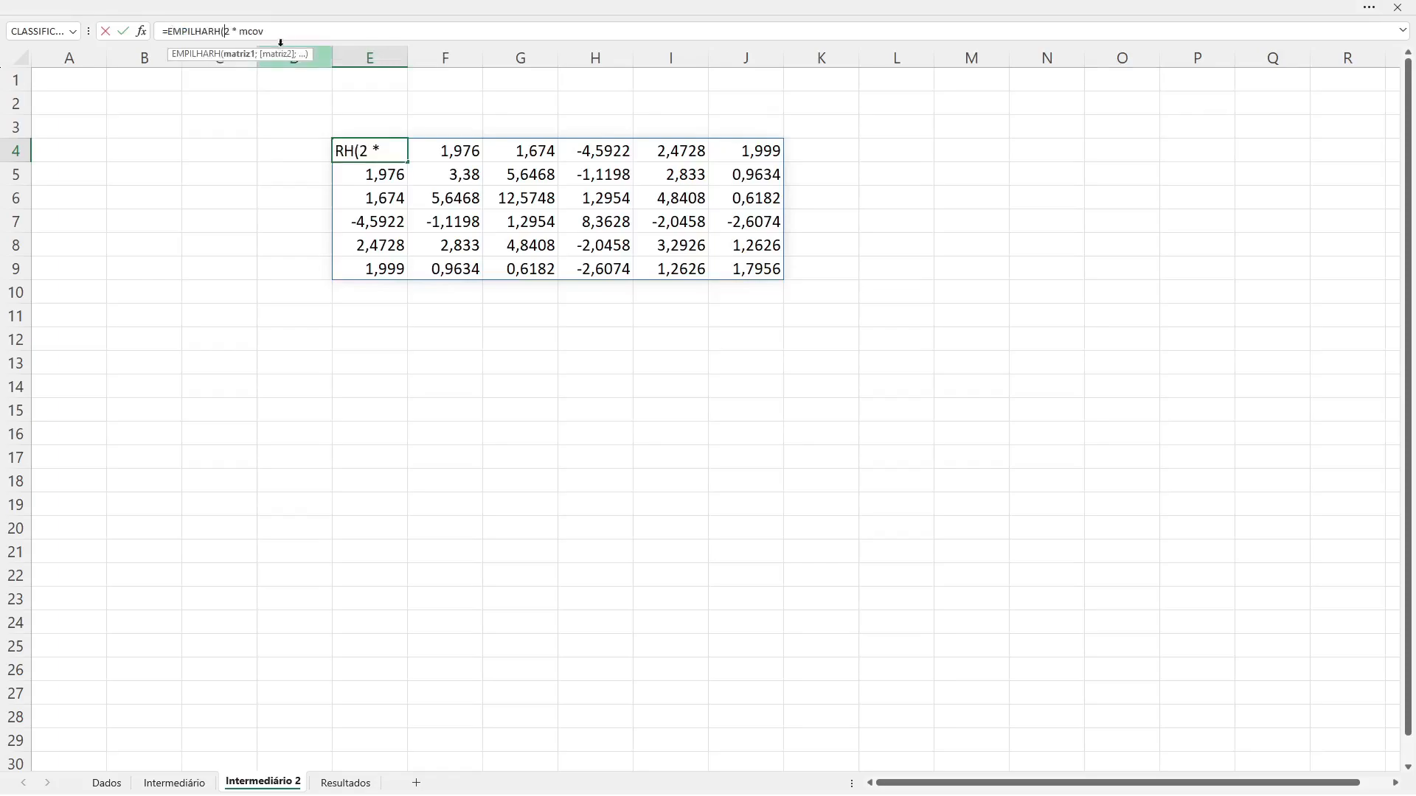
{"action": "left_click", "coordinate": [390, 151]}
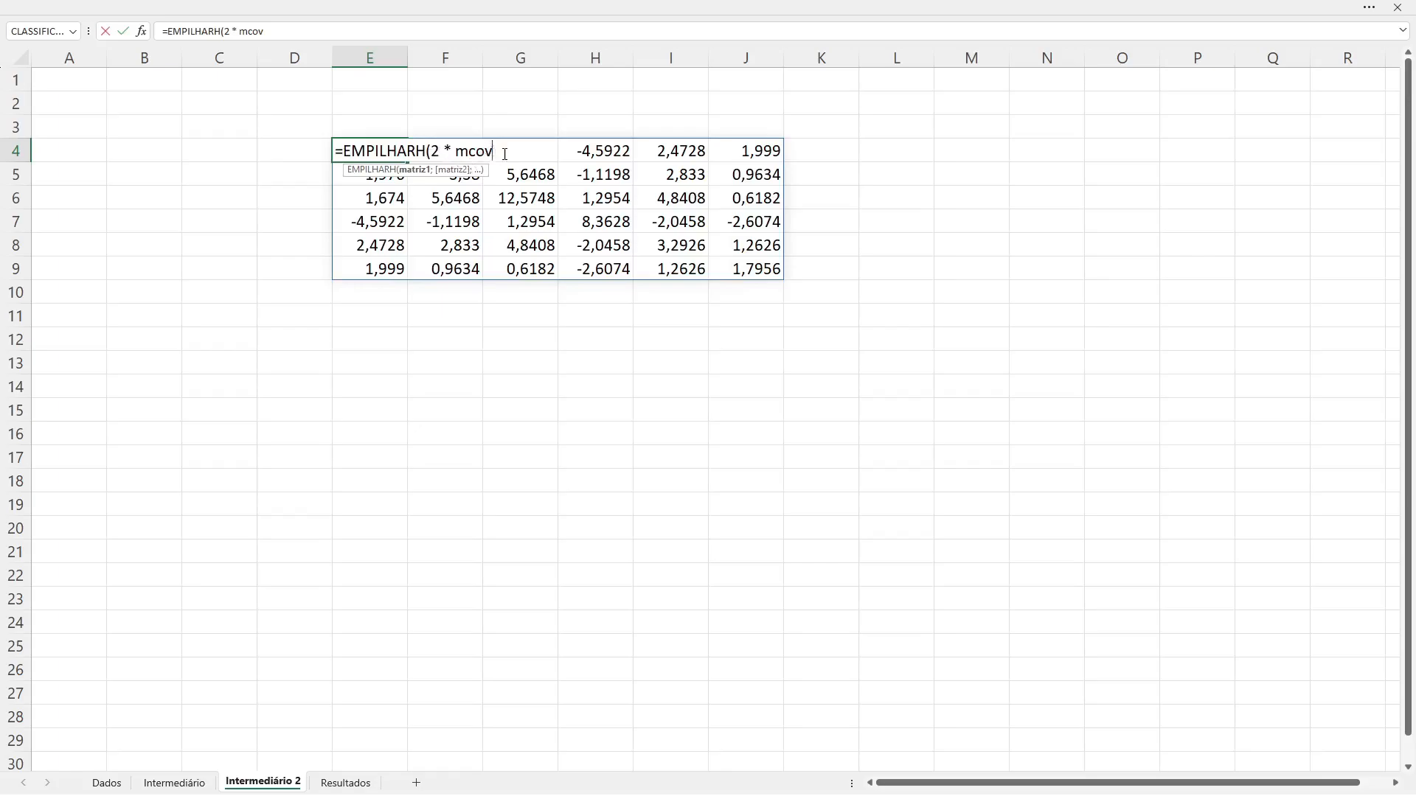
{"action": "type", "text": ", rs"}
Step: Add rs and SEQUÊNCIA(n, 1, 1, 0) as further EMPILHARH arguments, close the parentheses and try to commit the formula
{"action": "type", "text": ","}
{"action": "type", "text": "seq"}
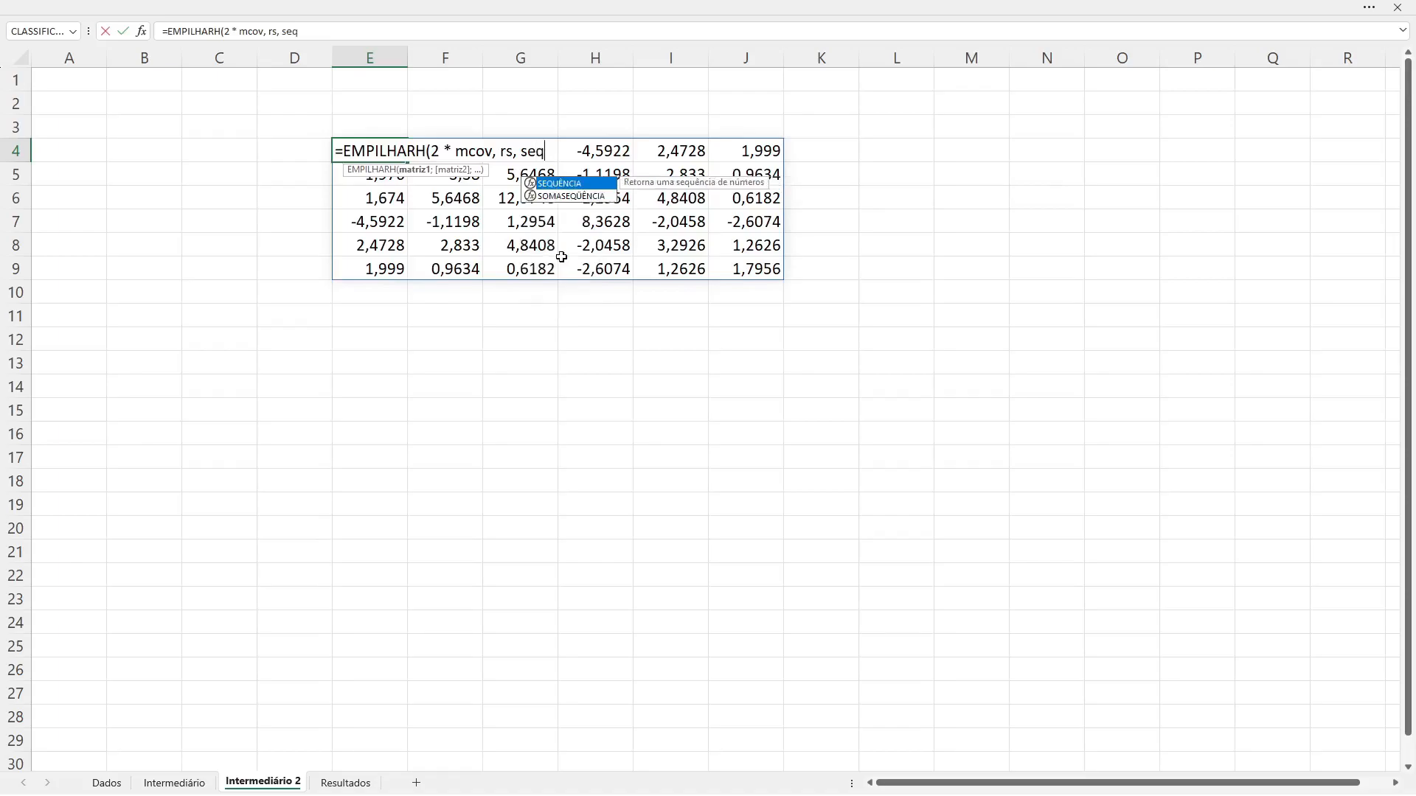
{"action": "key", "text": "Tab"}
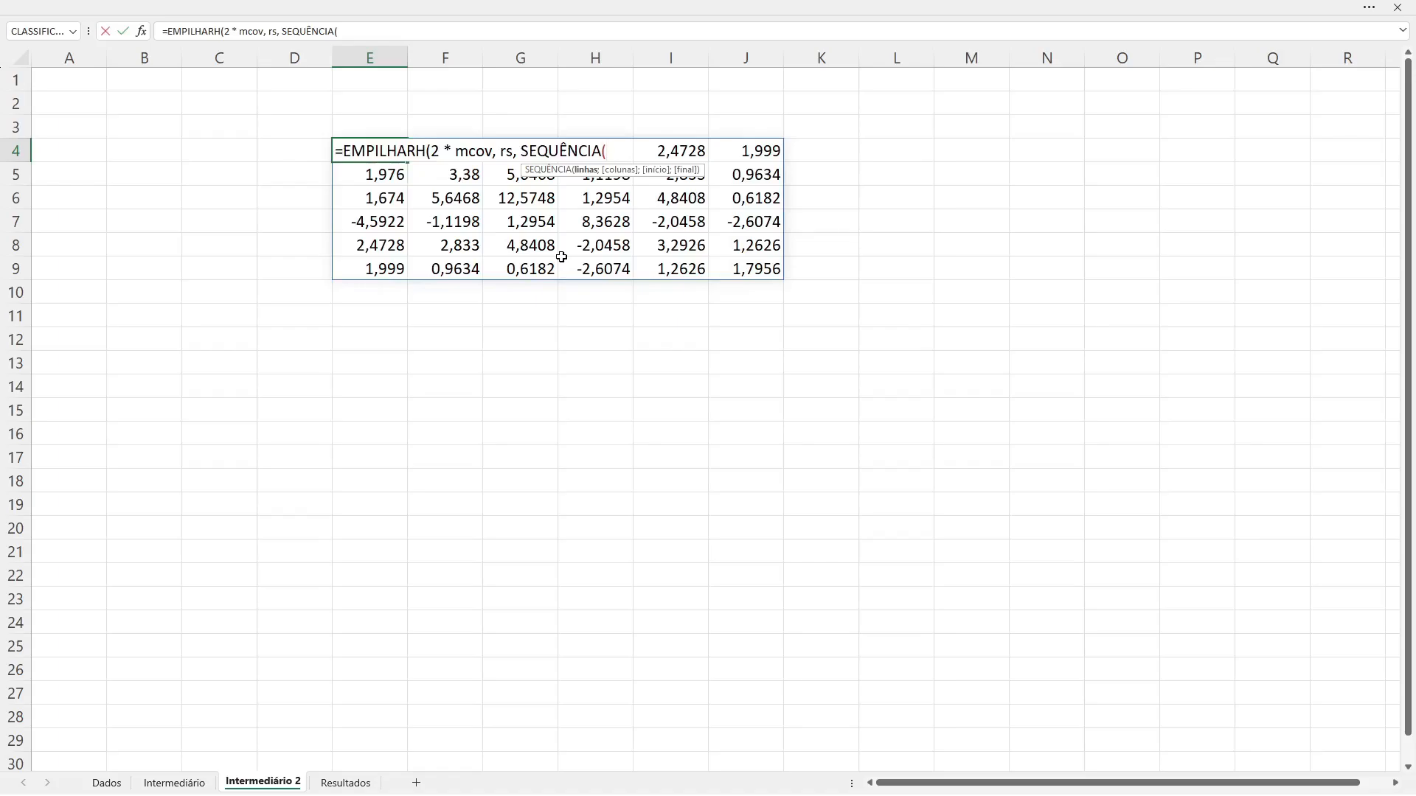
{"action": "type", "text": "n"}
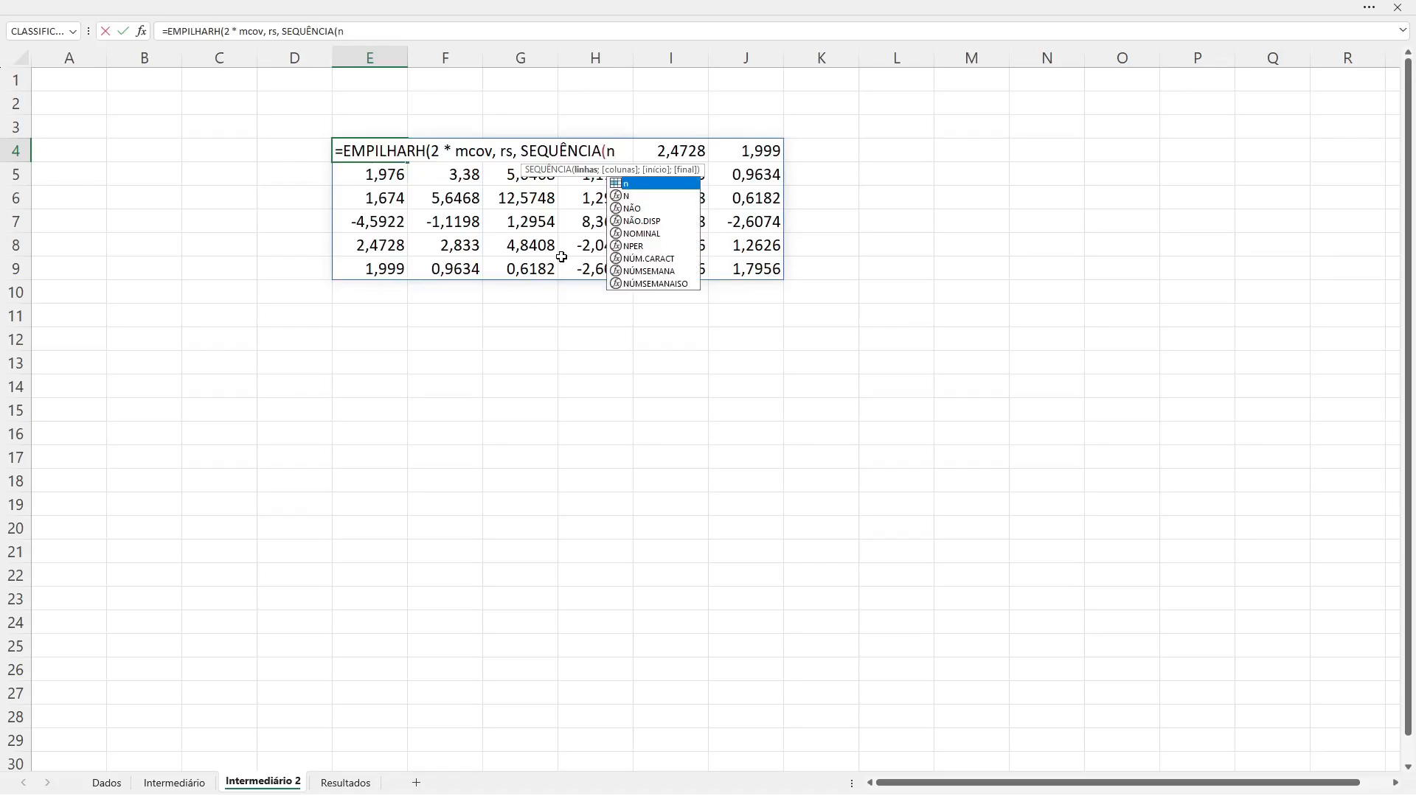
{"action": "type", "text": ", 1, 1"}
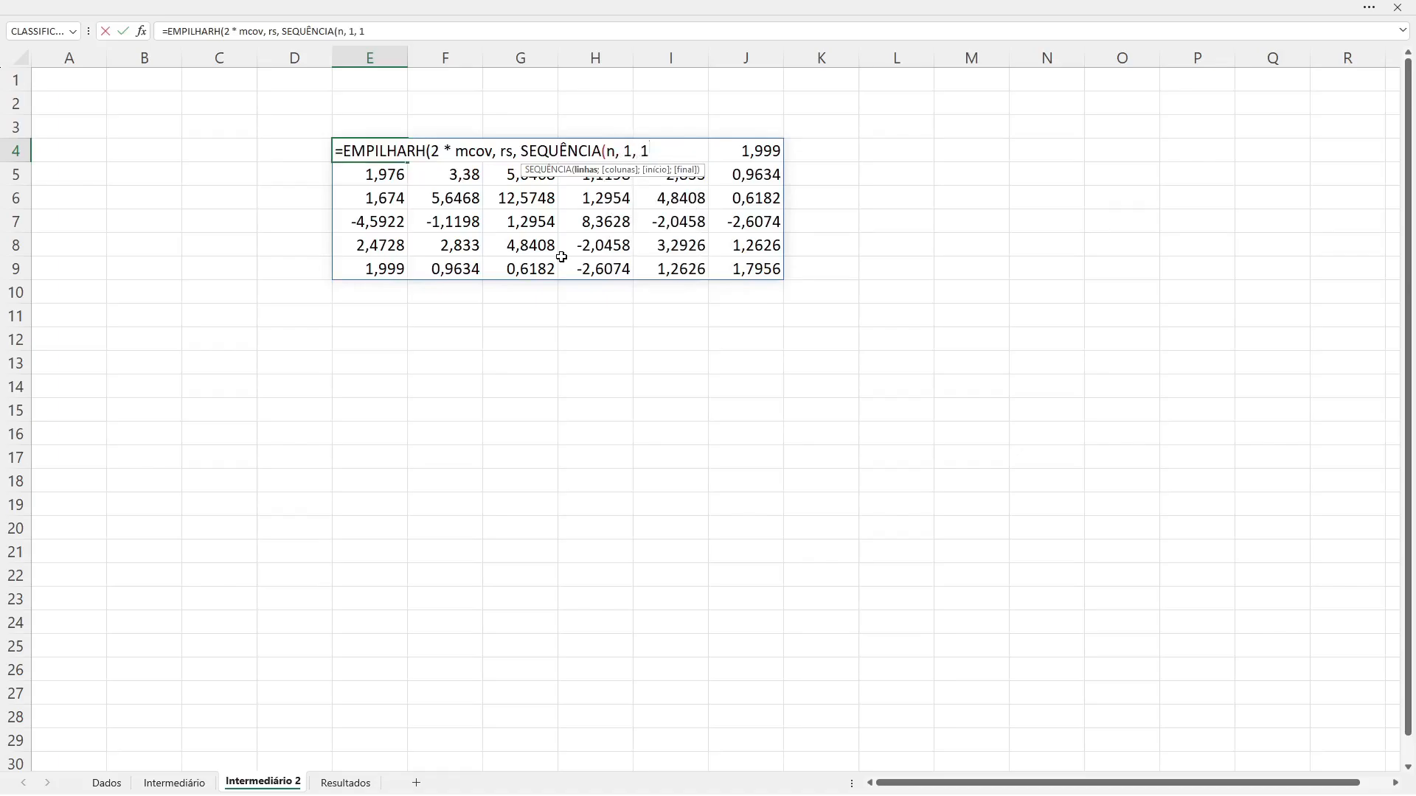
{"action": "type", "text": ", 0)"}
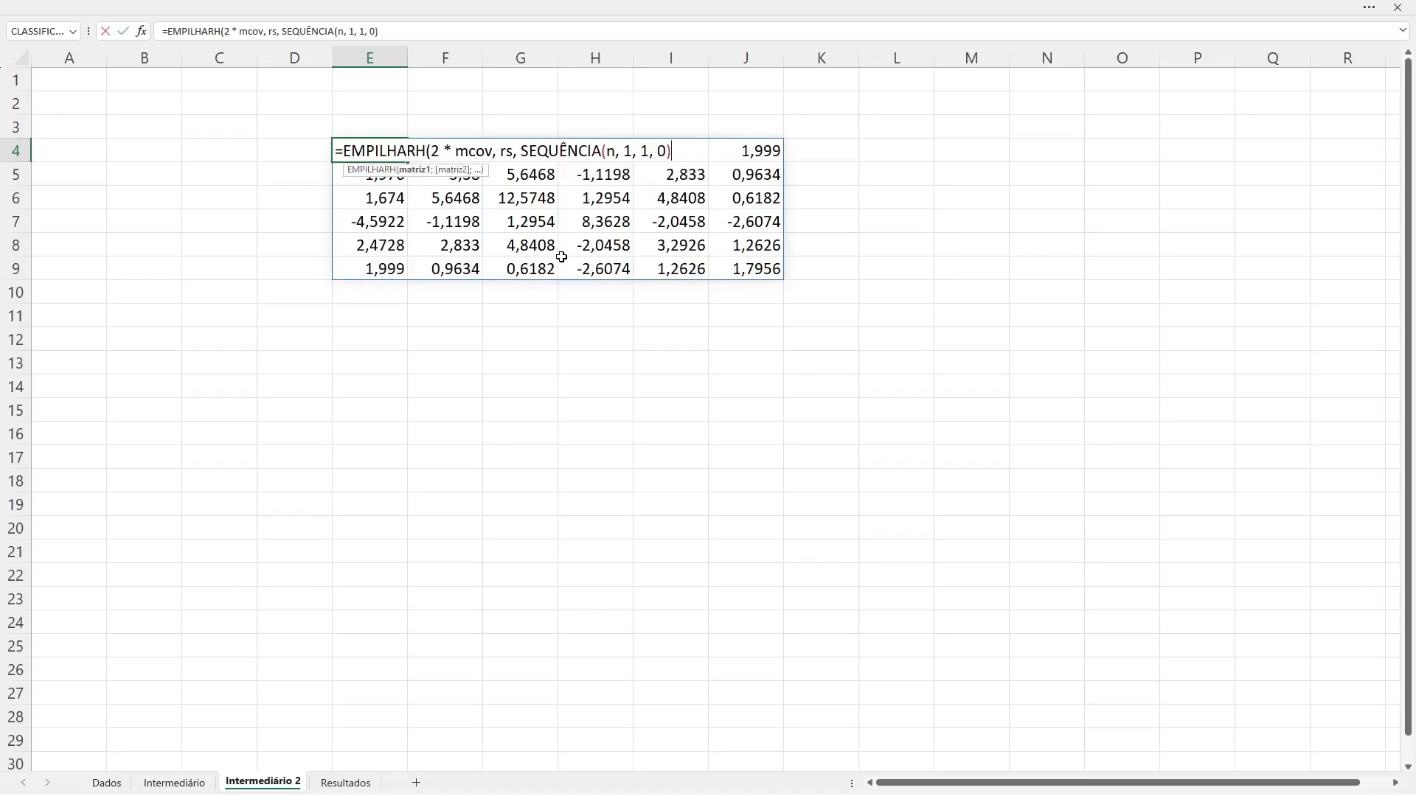
{"action": "type", "text": ")"}
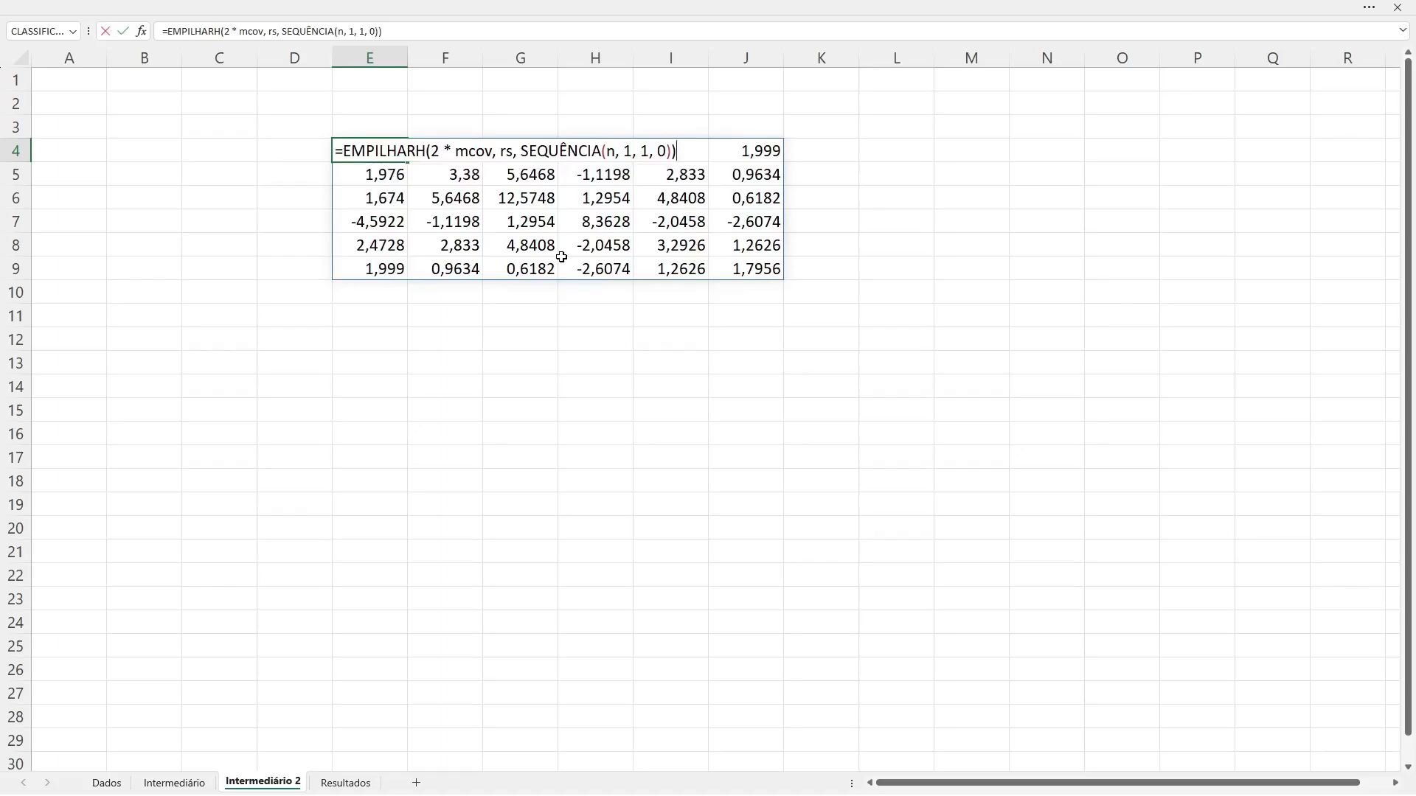
{"action": "key", "text": "Return"}
{"action": "key", "text": "Return"}
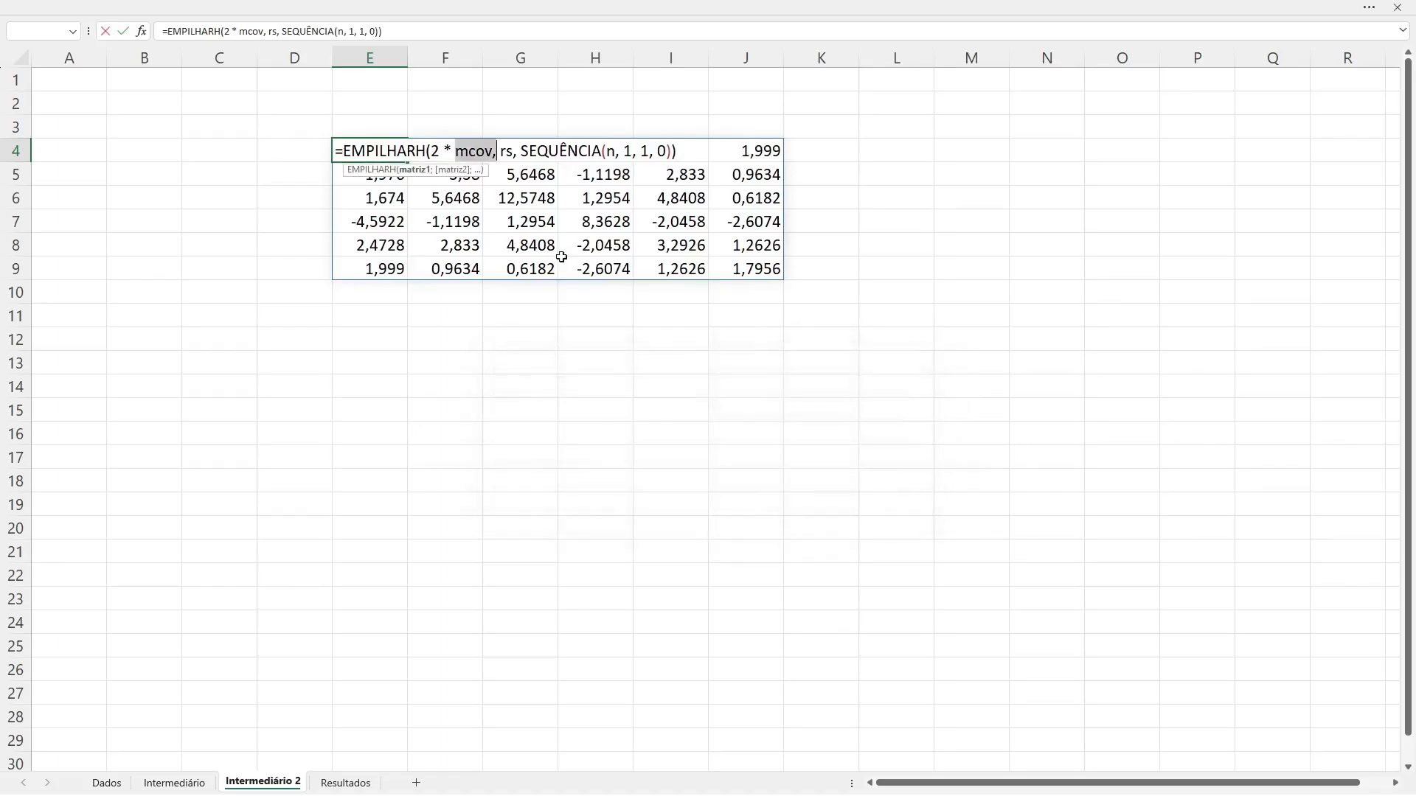
Step: Replace the commas after mcov and rs in the EMPILHARH formula with semicolons
{"action": "key", "text": "Right"}
{"action": "key", "text": "BackSpace"}
{"action": "type", "text": ";"}
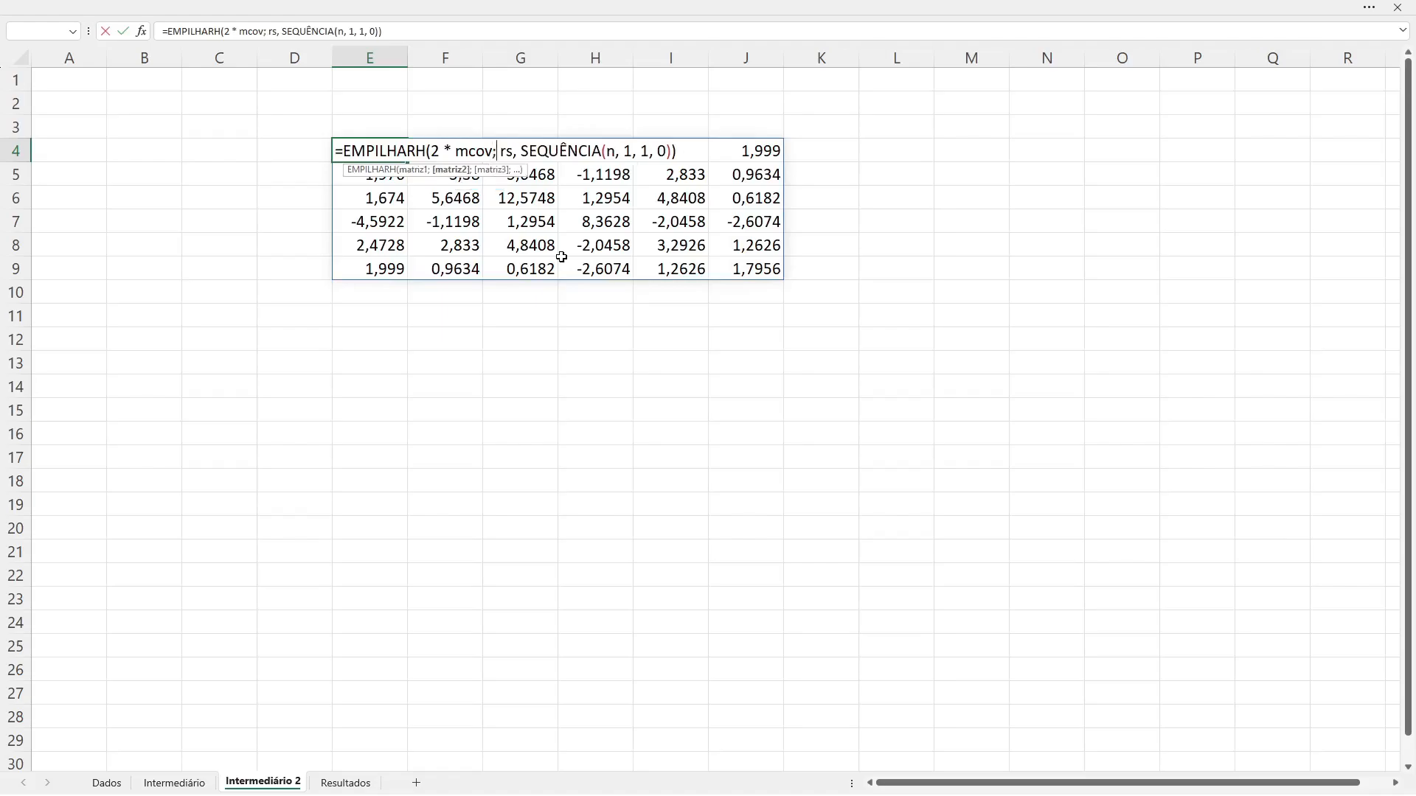
{"action": "key", "text": "BackSpace"}
{"action": "type", "text": ";;"}
{"action": "key", "text": "BackSpace"}
{"action": "key", "text": "ctrl+Right"}
{"action": "key", "text": "ctrl+Right"}
{"action": "key", "text": "ctrl+Right"}
{"action": "key", "text": "ctrl+Right"}
{"action": "key", "text": "ctrl+Right"}
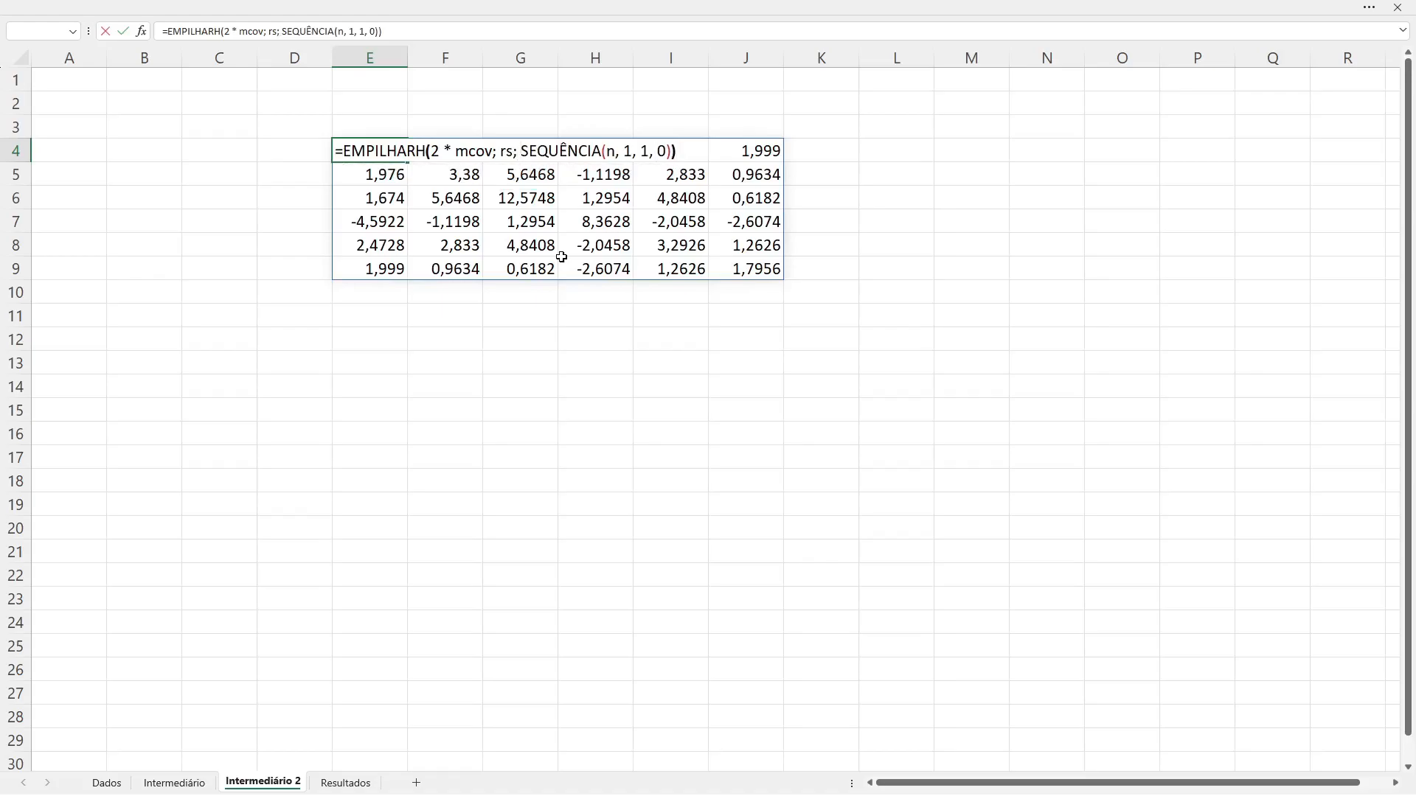
Step: Replace the commas inside SEQUÊNCIA with semicolons and commit =EMPILHARH(2 * mcov; rs; SEQUÊNCIA(n; 1; 1; 0)) in E4
{"action": "key", "text": "ctrl+Left"}
{"action": "key", "text": "BackSpace"}
{"action": "type", "text": ";"}
{"action": "key", "text": "Left"}
{"action": "key", "text": "Left"}
{"action": "key", "text": "Left"}
{"action": "key", "text": "BackSpace"}
{"action": "type", "text": ";"}
{"action": "key", "text": "Left"}
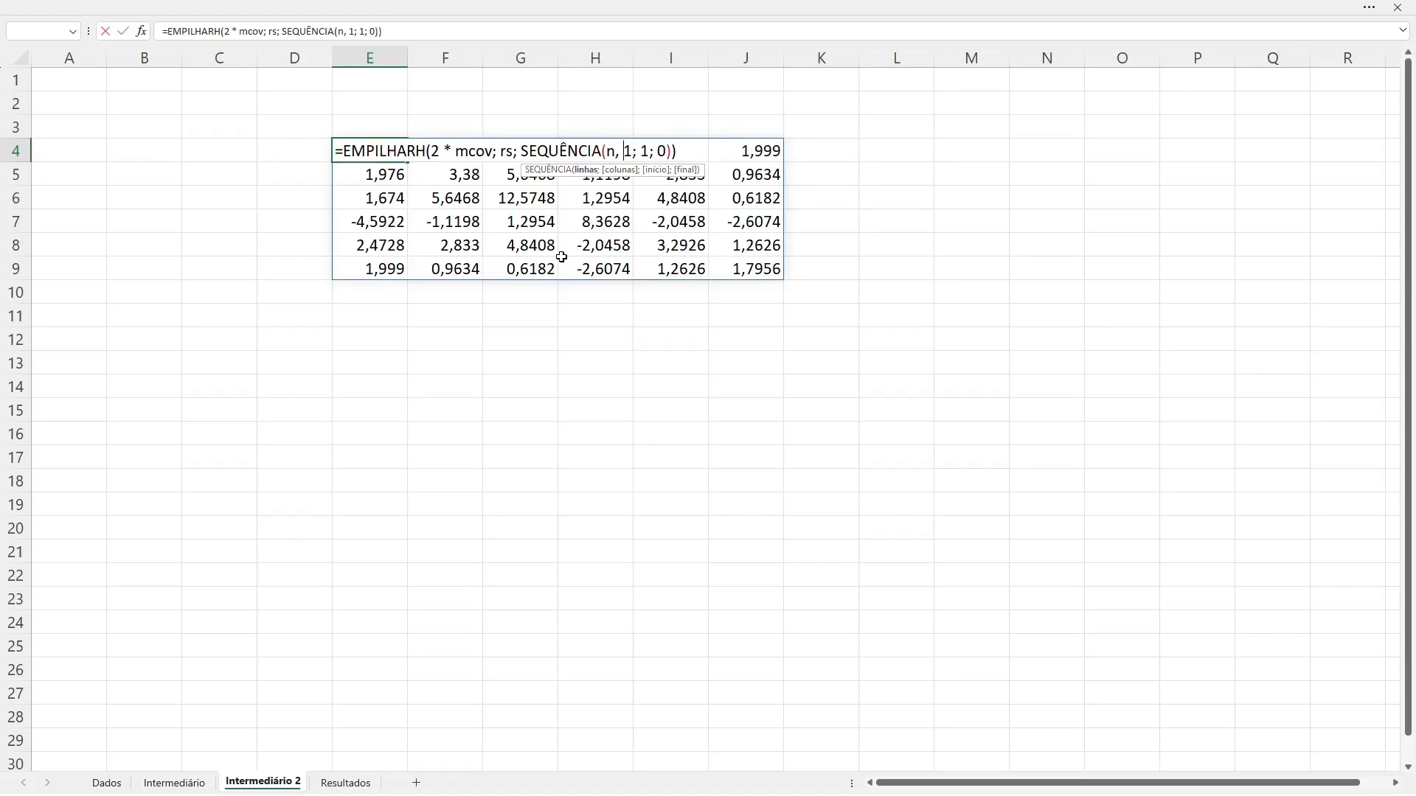
{"action": "key", "text": "BackSpace"}
{"action": "type", "text": ";"}
{"action": "key", "text": "Return"}
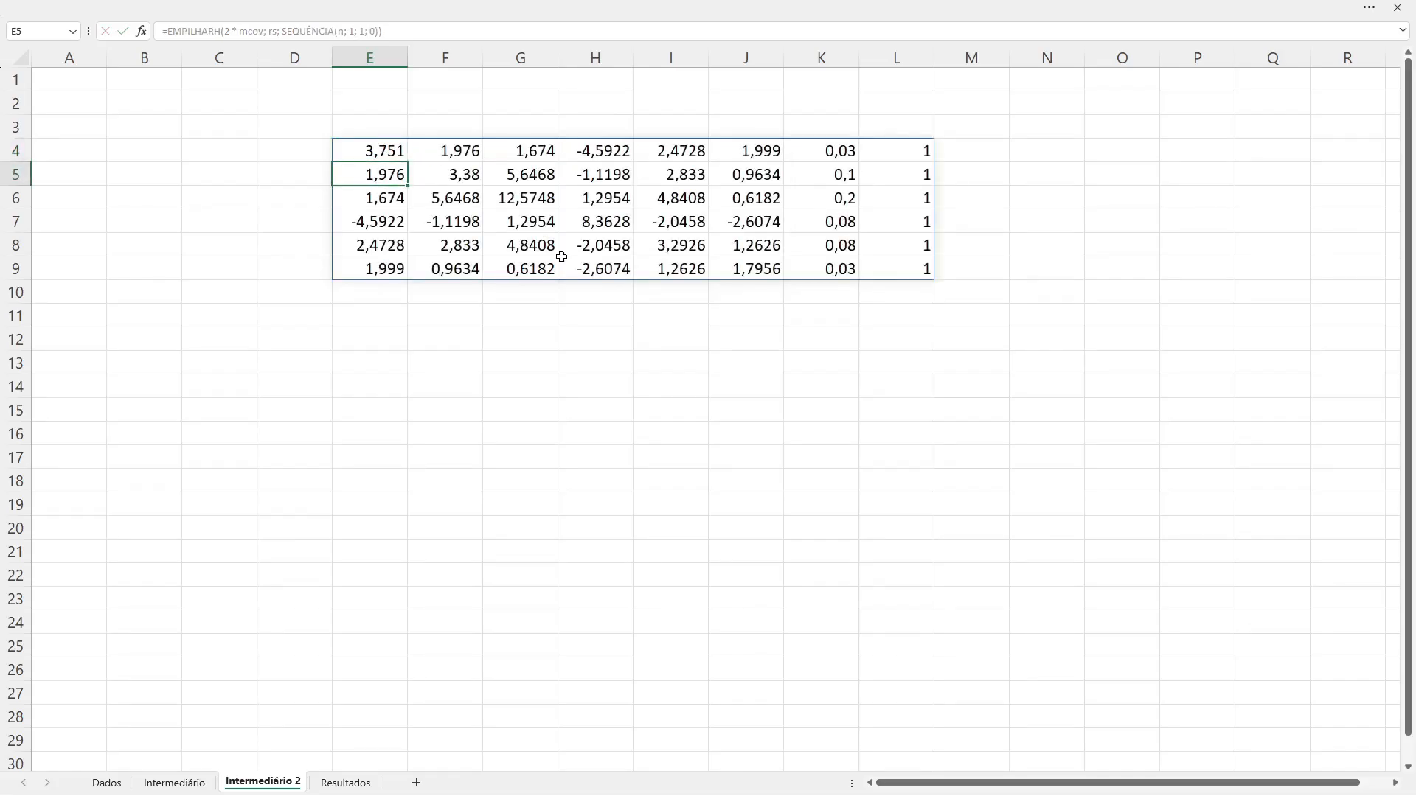
Step: Check the covariance block, the rs column and the ones column of the stacked matrix, plus the empty rows 10 and 11 beneath
{"action": "left_click_drag", "start_coordinate": [379, 150], "coordinate": [732, 267]}
{"action": "left_click_drag", "start_coordinate": [824, 155], "coordinate": [826, 261]}
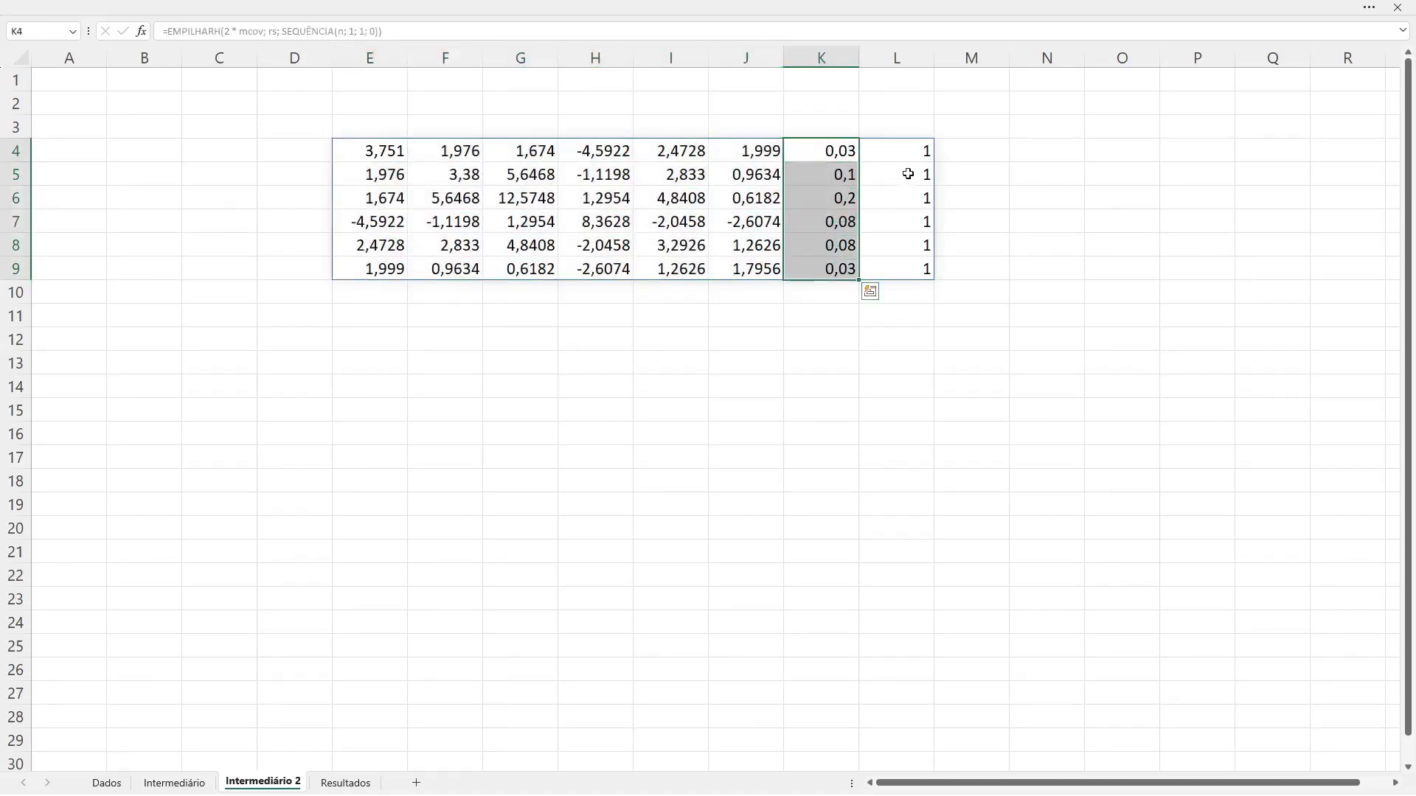
{"action": "left_click_drag", "start_coordinate": [910, 151], "coordinate": [906, 267]}
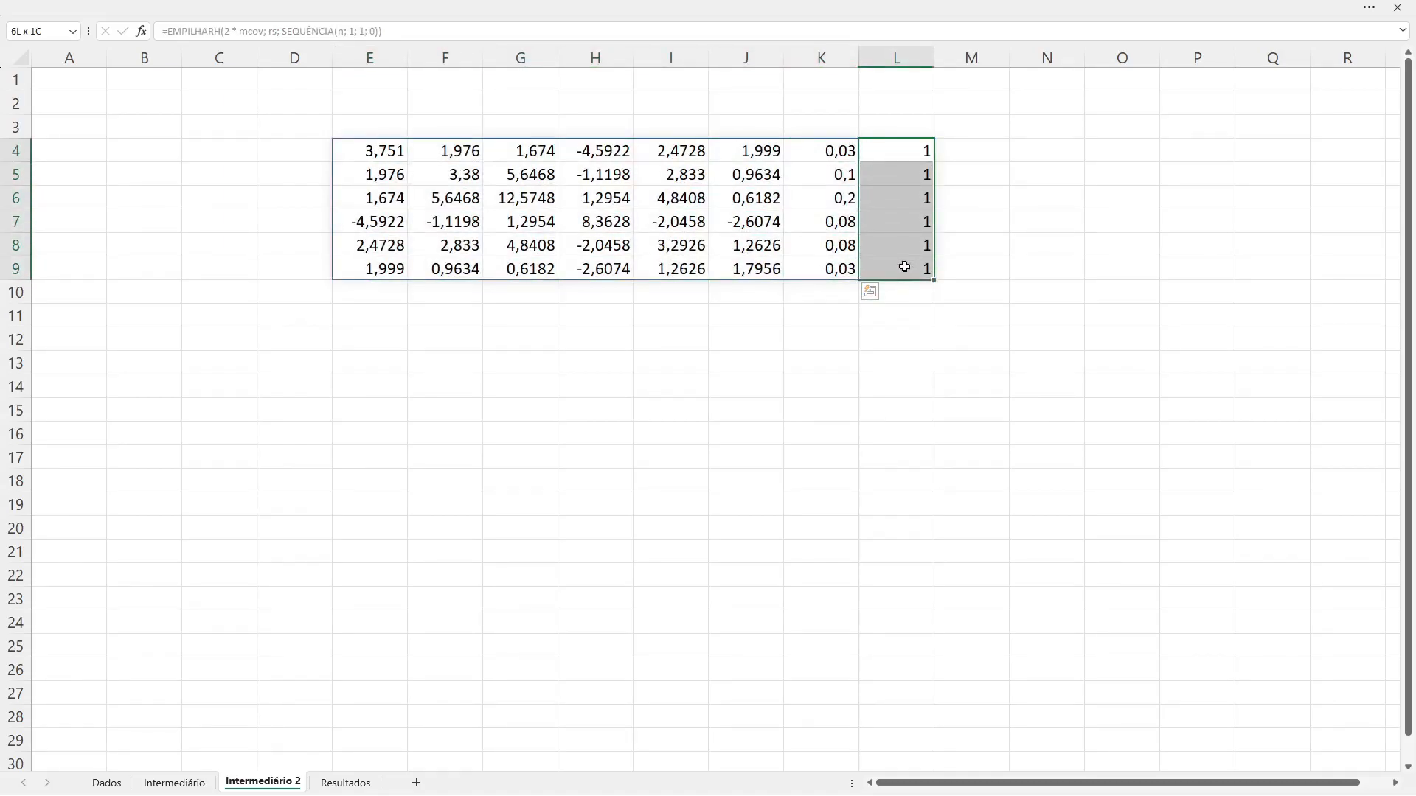
{"action": "left_click_drag", "start_coordinate": [368, 294], "coordinate": [891, 290]}
{"action": "left_click_drag", "start_coordinate": [373, 320], "coordinate": [876, 317]}
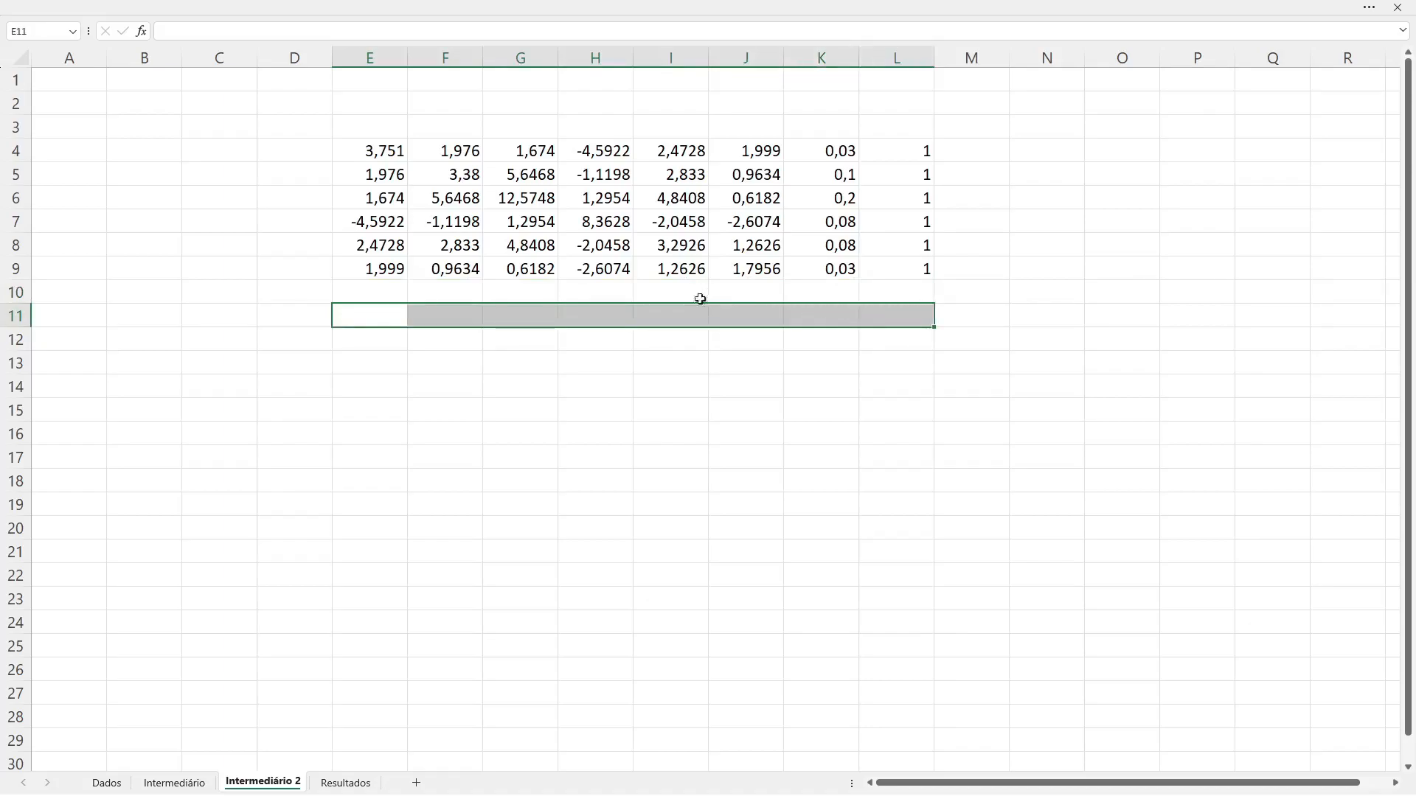
{"action": "left_click", "coordinate": [500, 293]}
{"action": "left_click", "coordinate": [392, 162]}
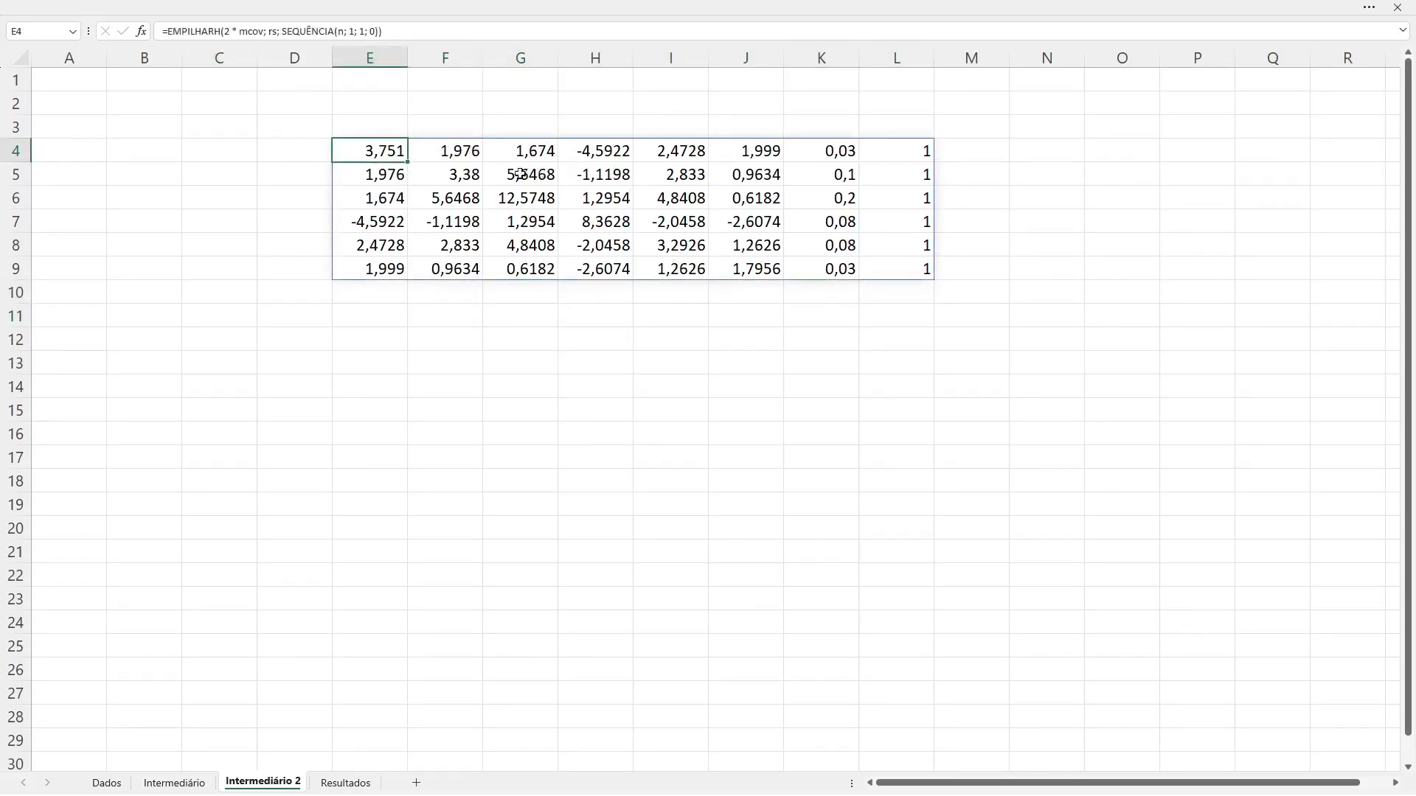
{"action": "left_click", "coordinate": [177, 33]}
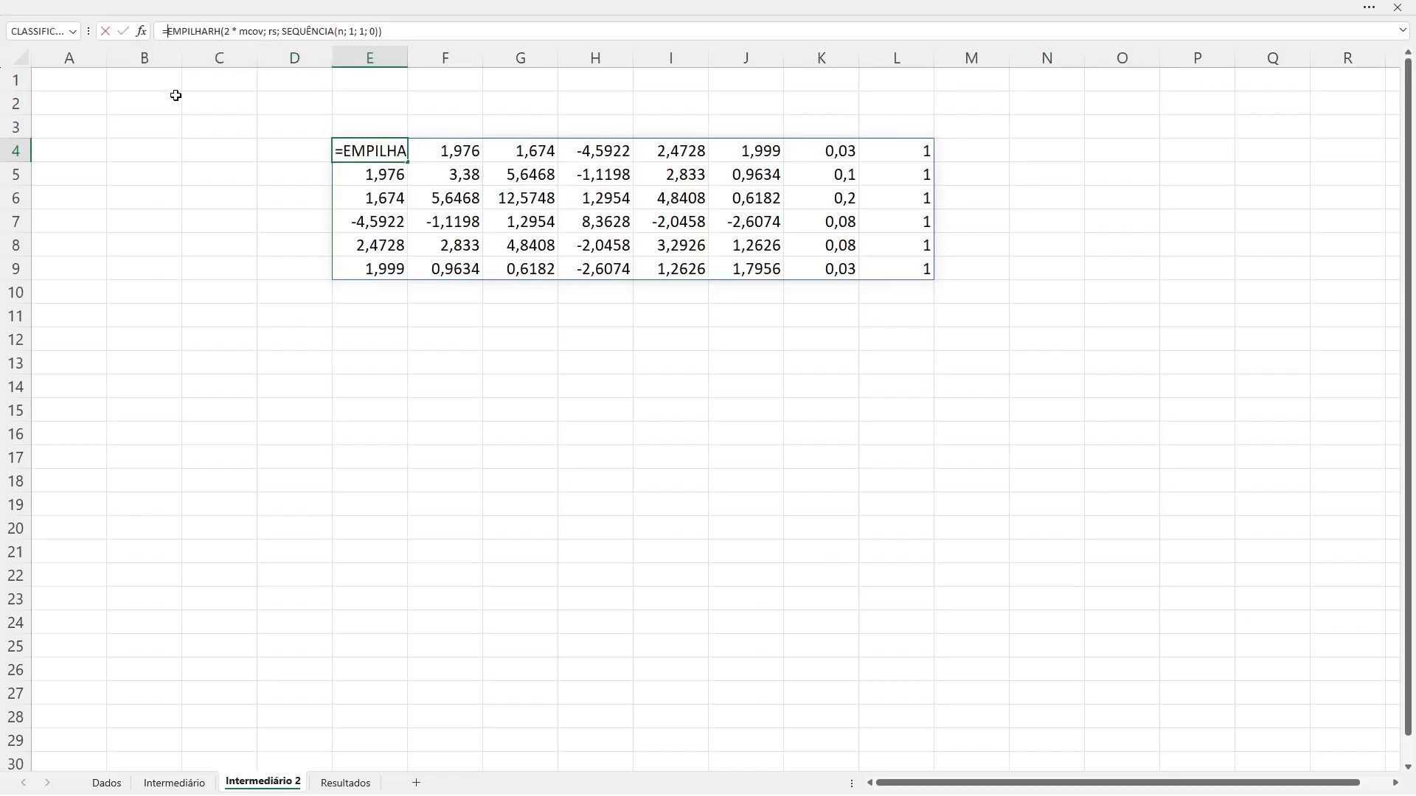
{"action": "type", "text": "em"}
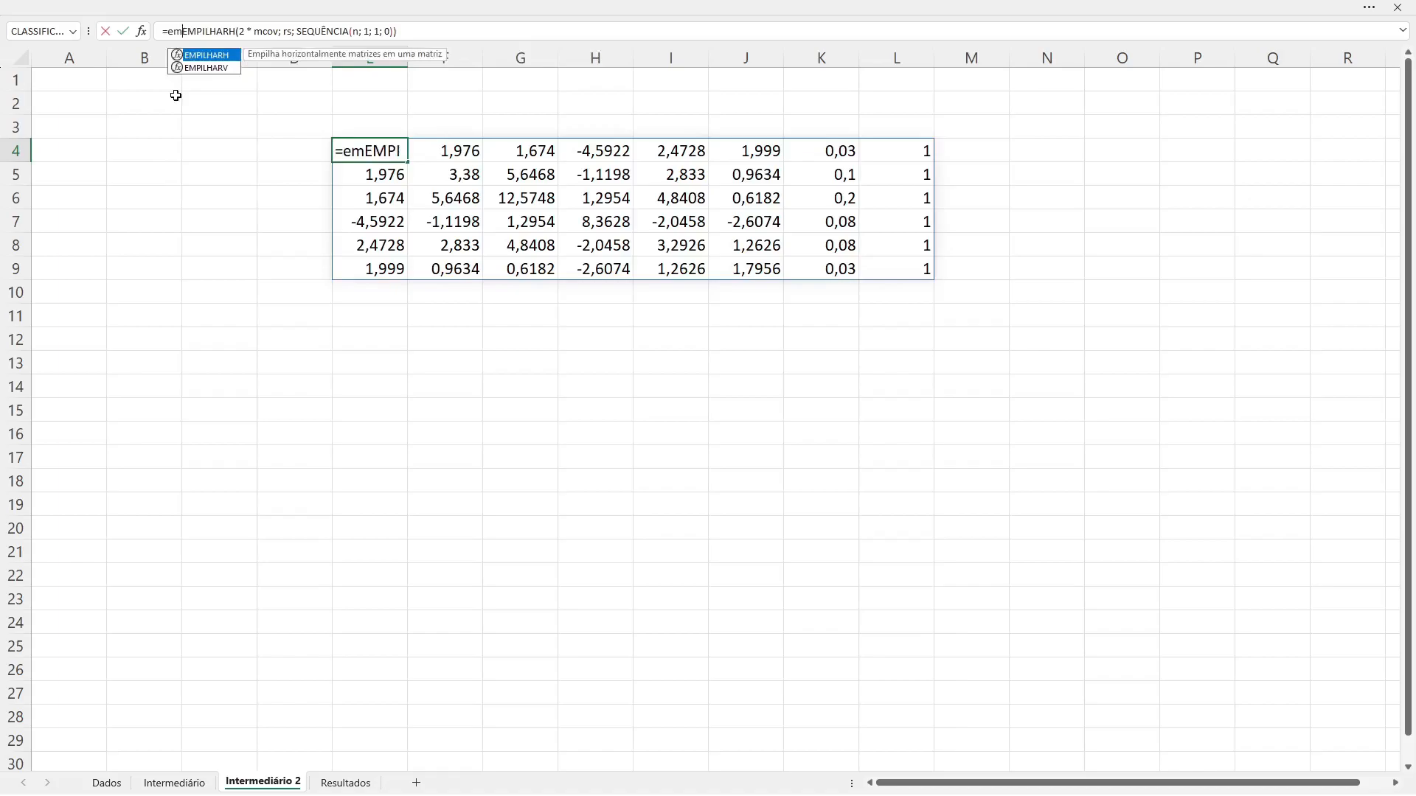
{"action": "key", "text": "Down"}
{"action": "key", "text": "Tab"}
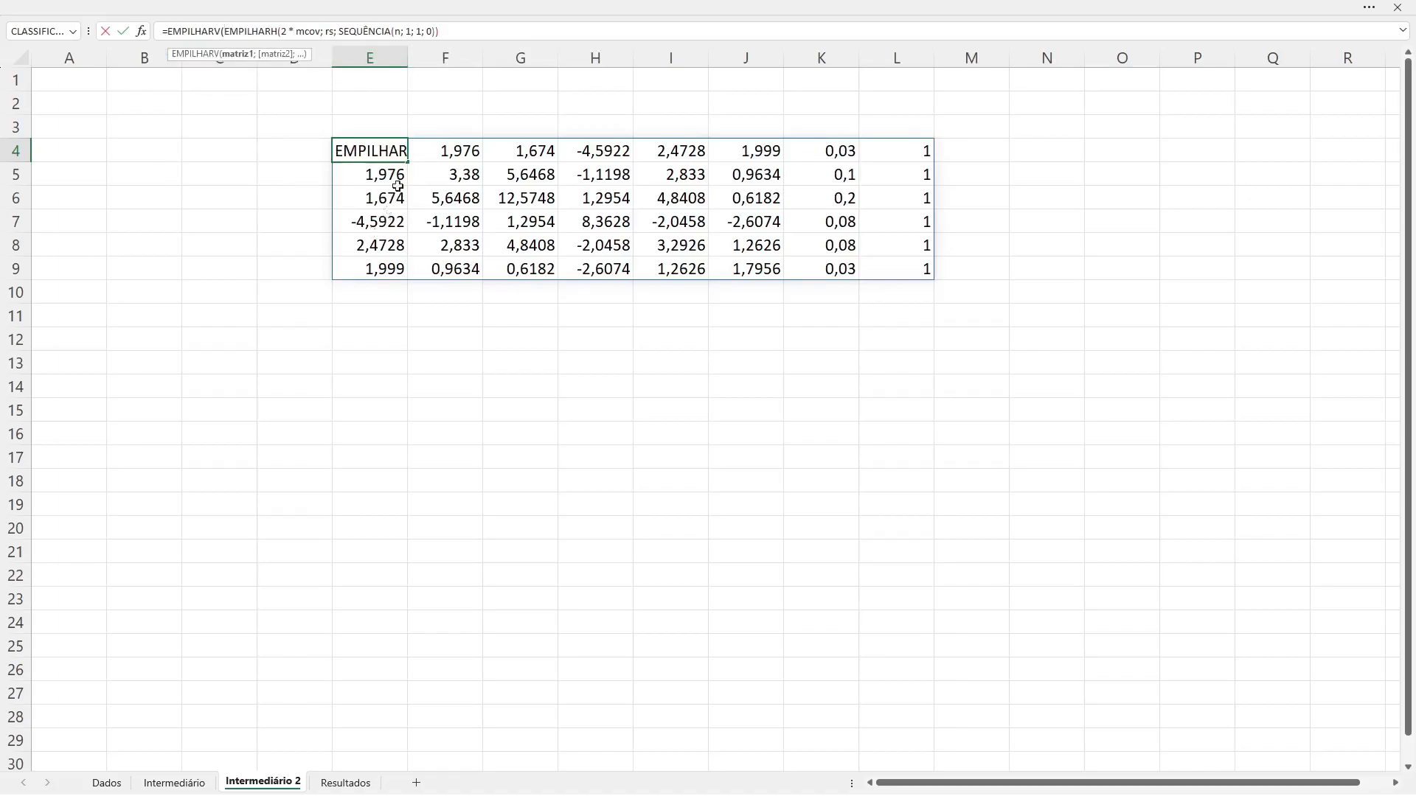
{"action": "left_click", "coordinate": [450, 31]}
{"action": "type", "text": ", tra"}
{"action": "key", "text": "Tab"}
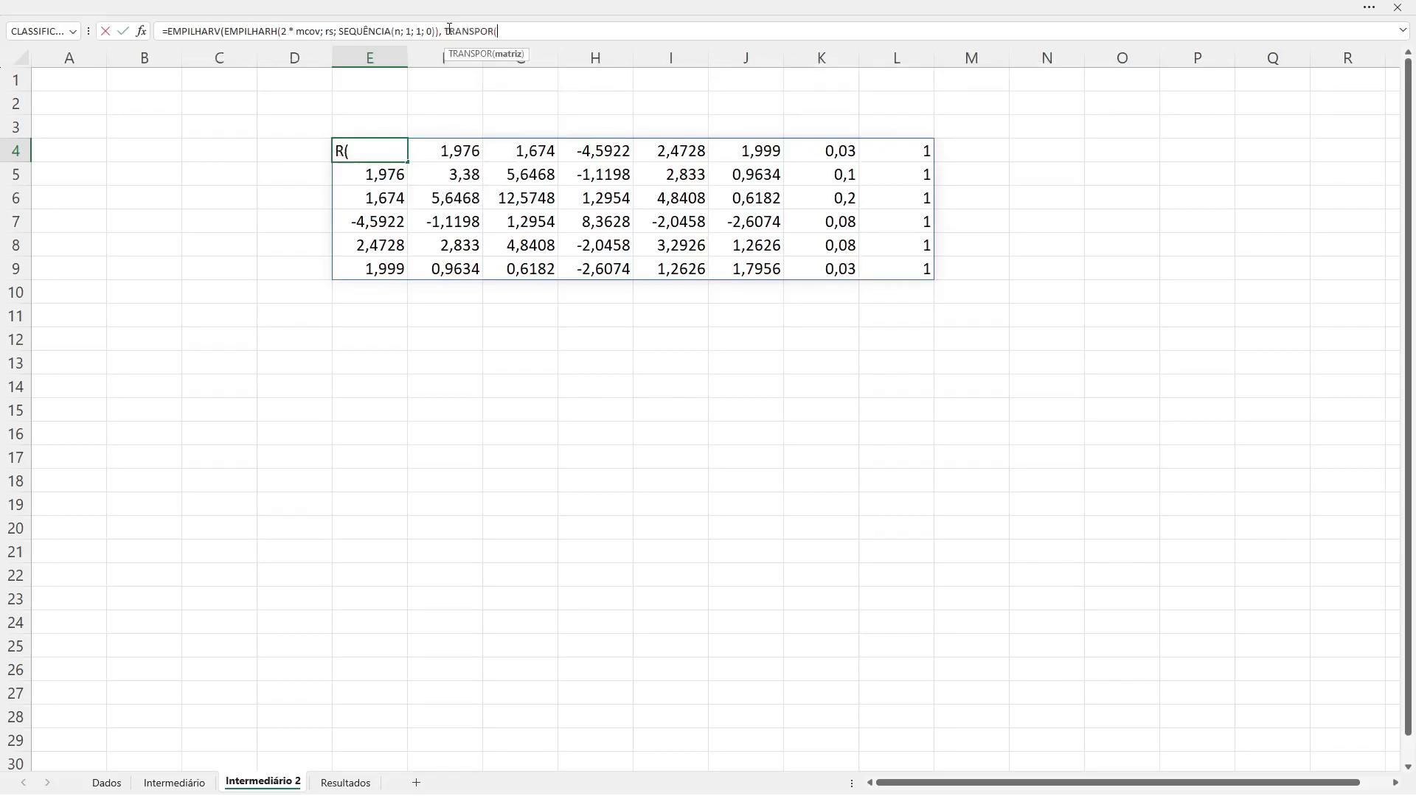
{"action": "type", "text": "rs)"}
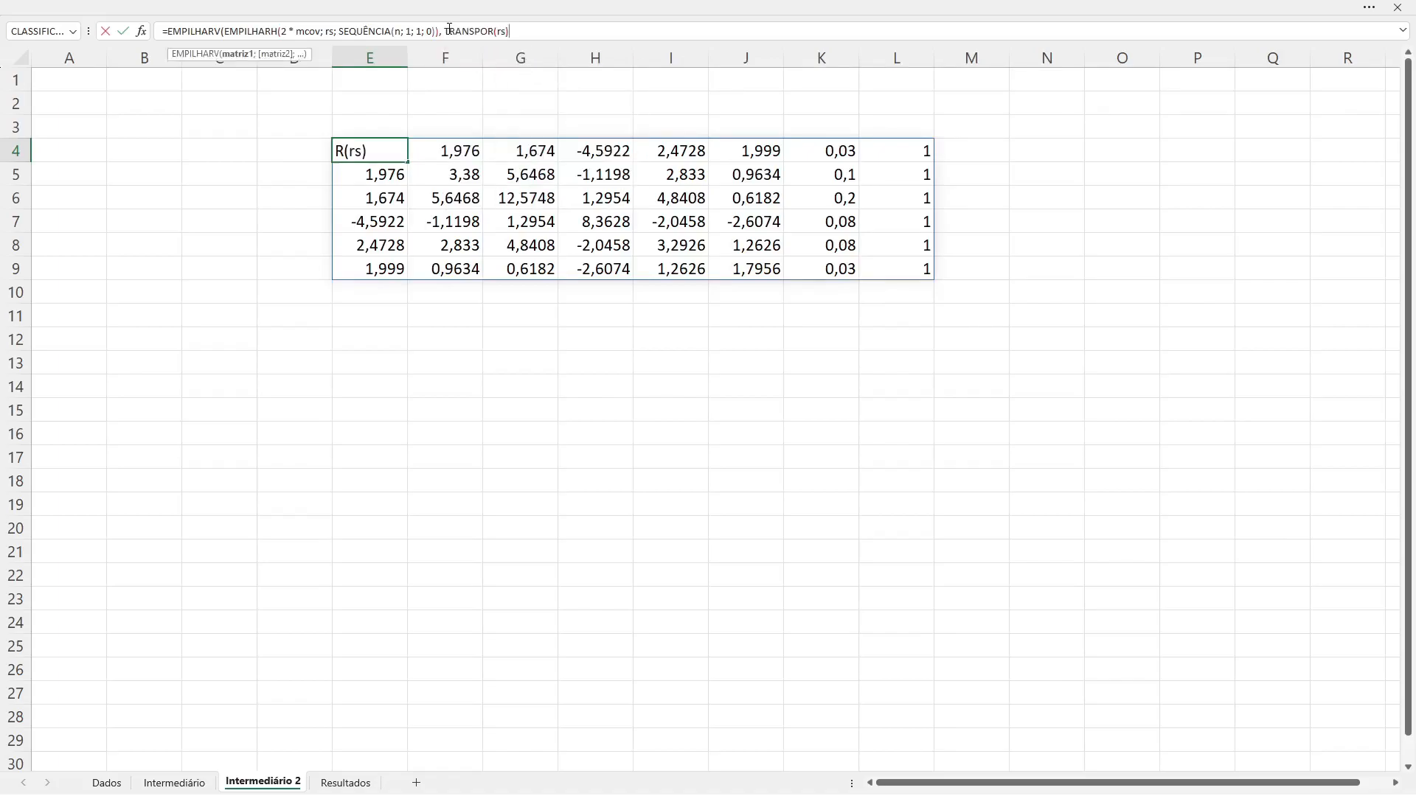
{"action": "left_click", "coordinate": [367, 146]}
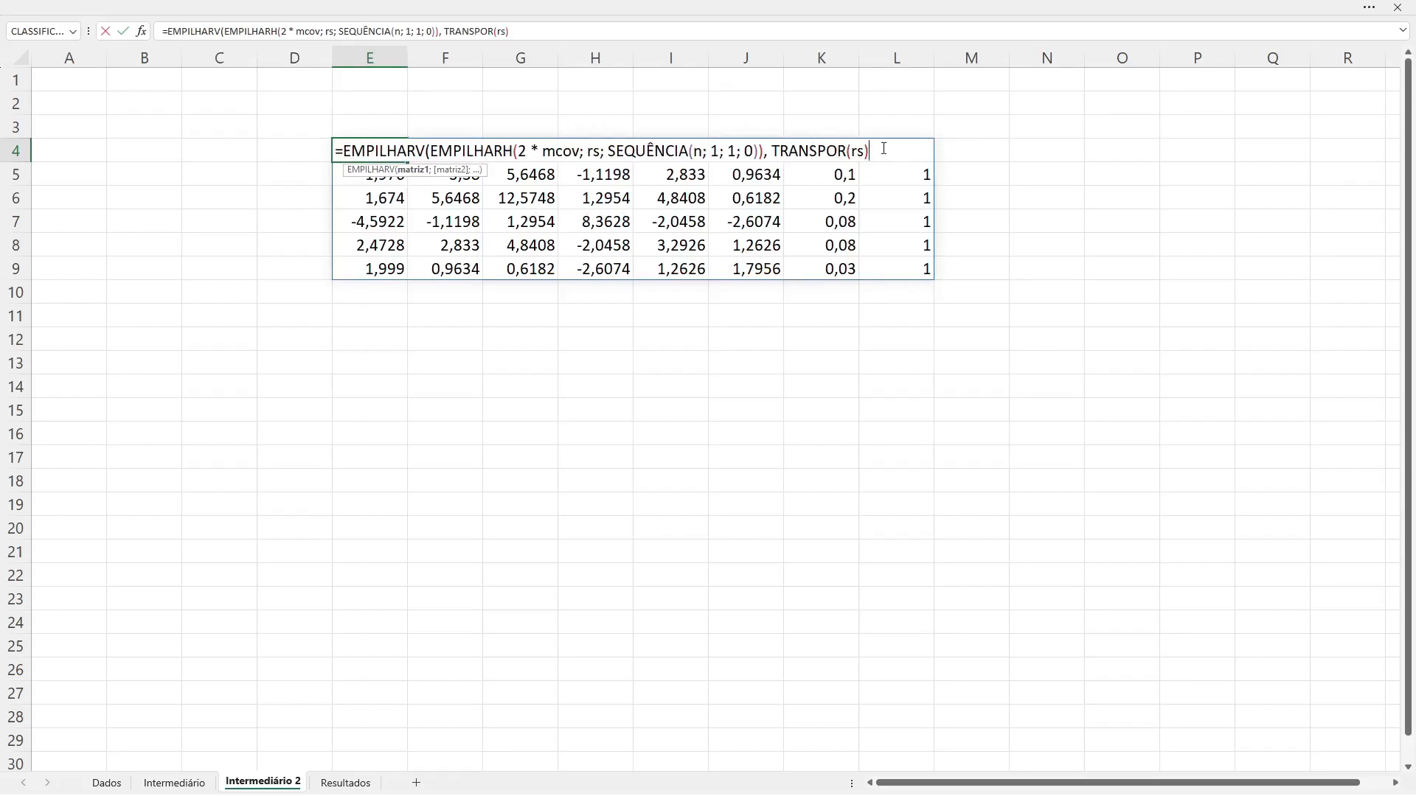
{"action": "key", "text": "Escape"}
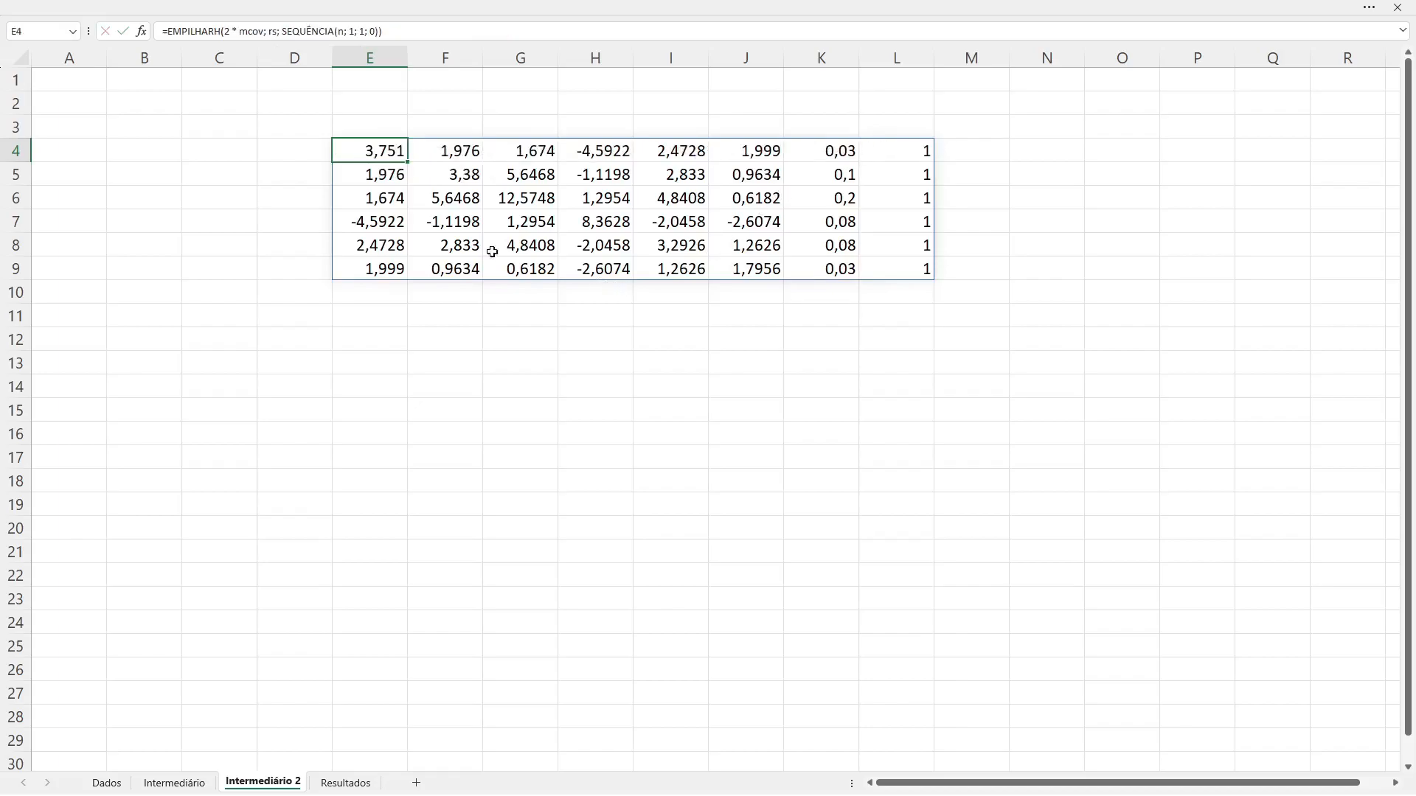
Step: Edit the formula in E4 and insert EMPILHARV( in front of the existing EMPILHARH
{"action": "double_click", "coordinate": [385, 149]}
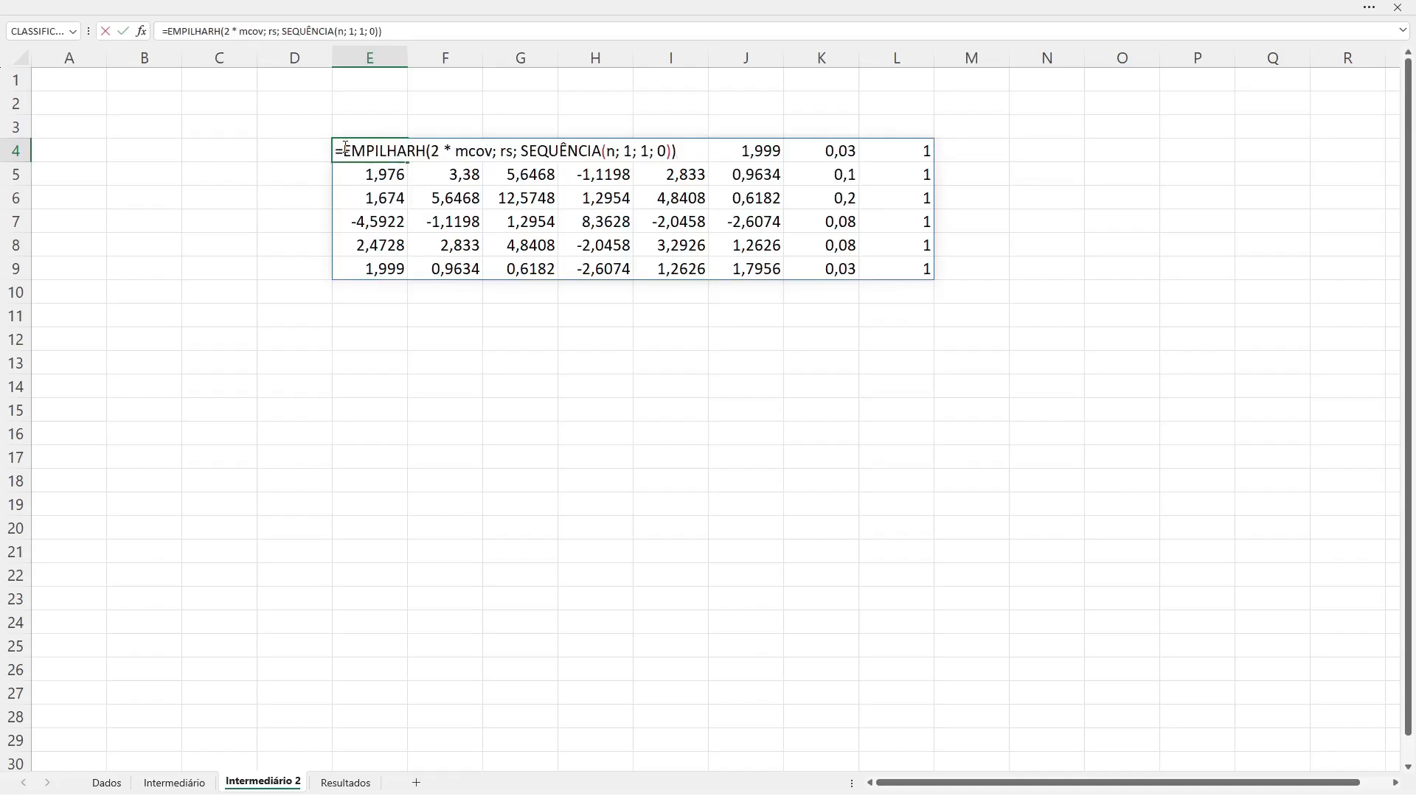
{"action": "type", "text": "emp"}
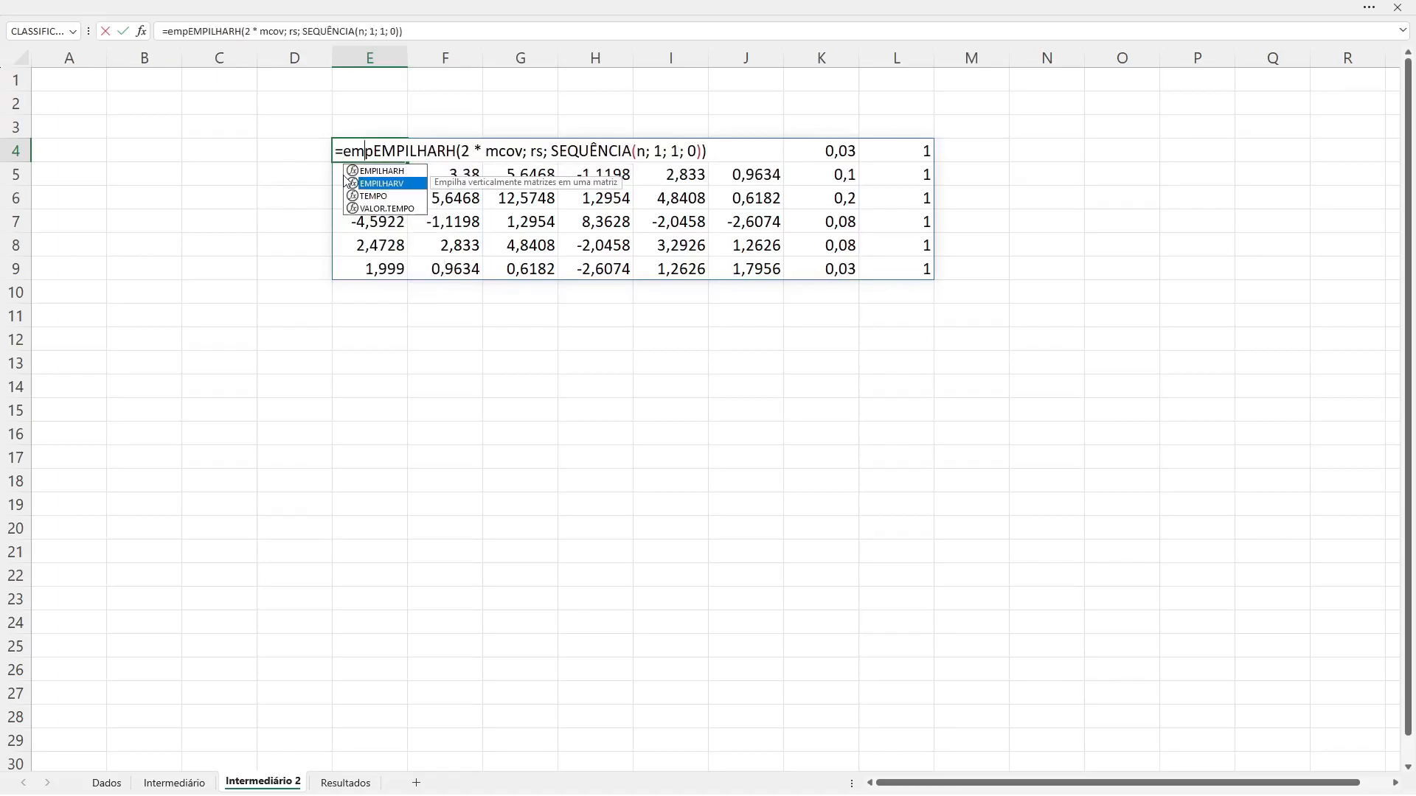
{"action": "double_click", "coordinate": [348, 182]}
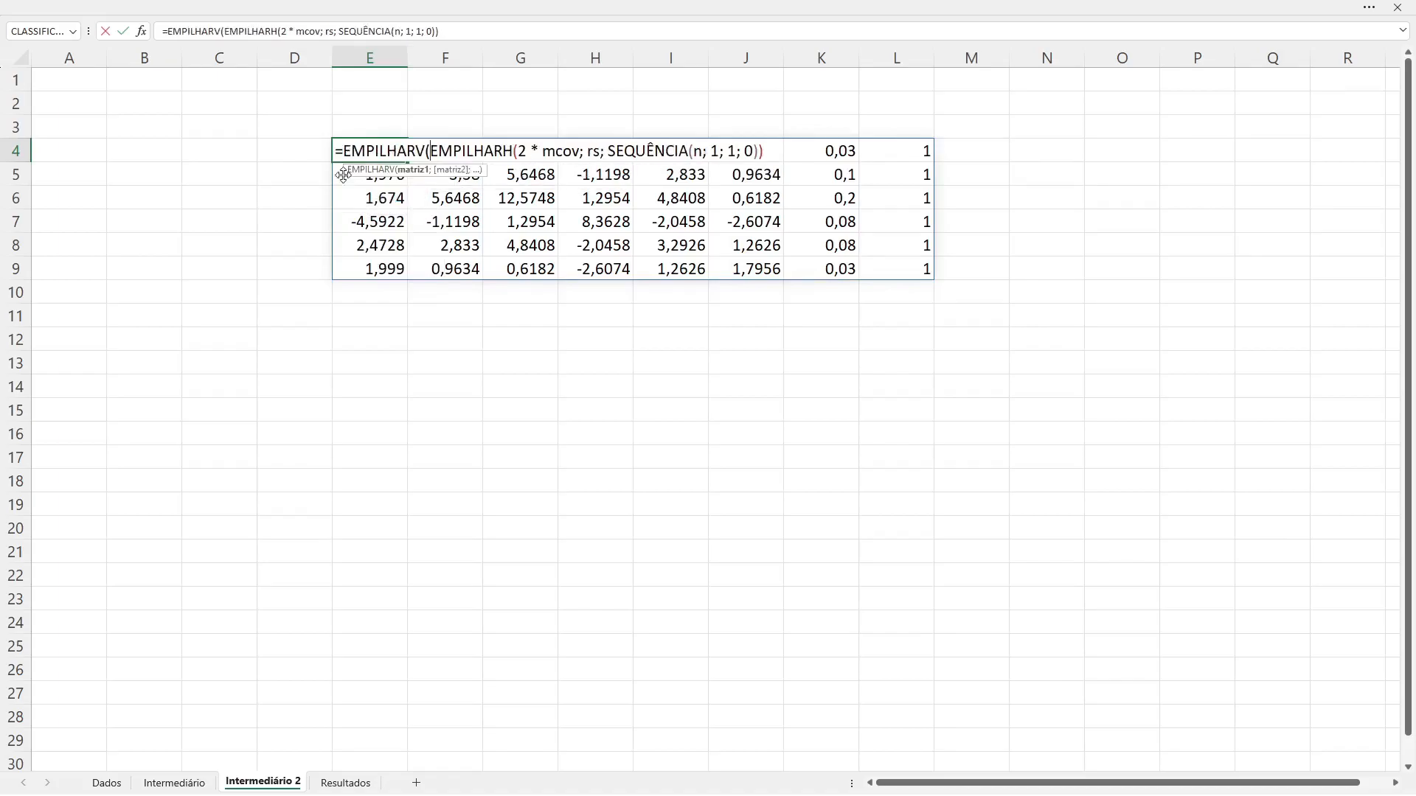
Step: Add EMPILHARH(TRANSPOR(rs), 0, 0) as the second argument of EMPILHARV, for the transposed returns row
{"action": "left_click", "coordinate": [771, 147]}
{"action": "type", "text": ";"}
{"action": "type", "text": "empil"}
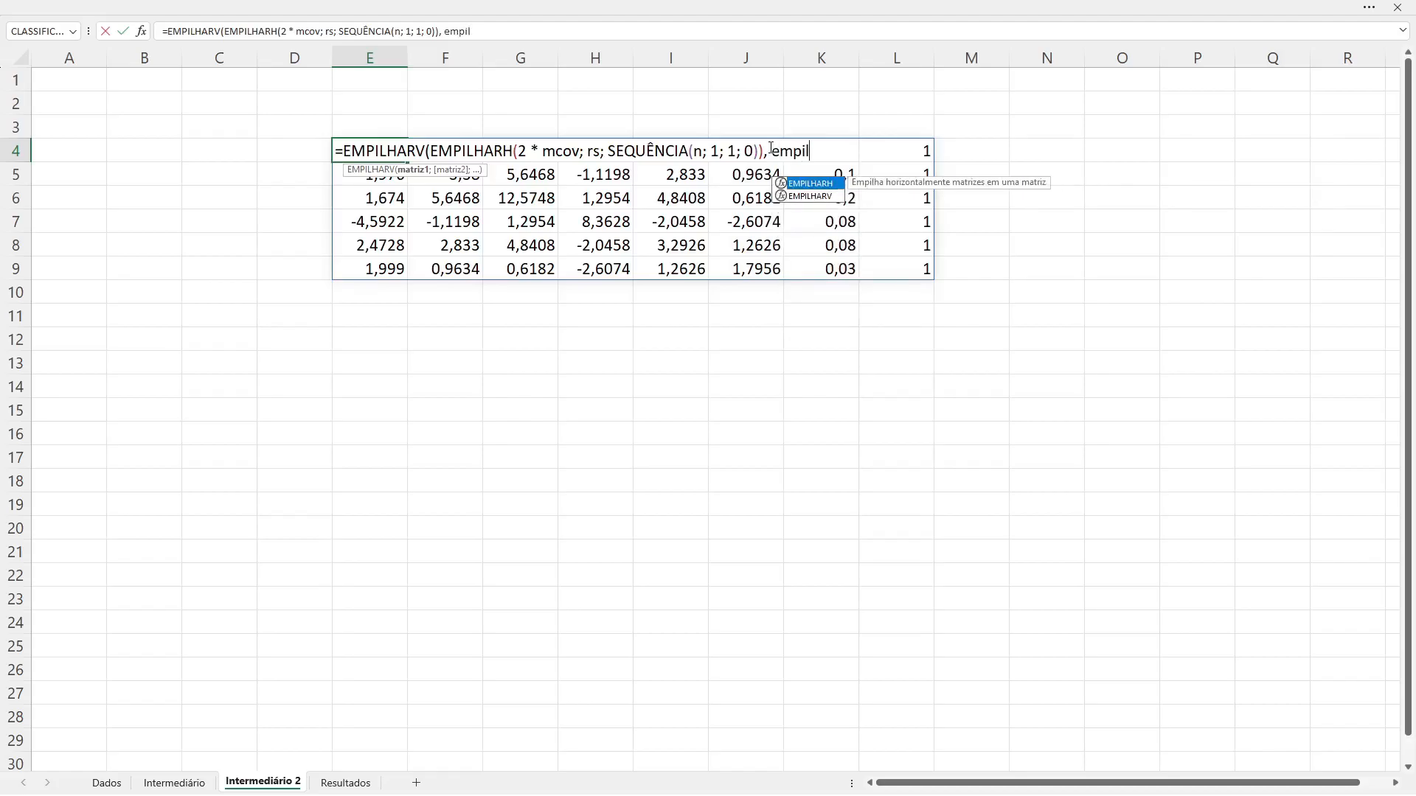
{"action": "key", "text": "Tab"}
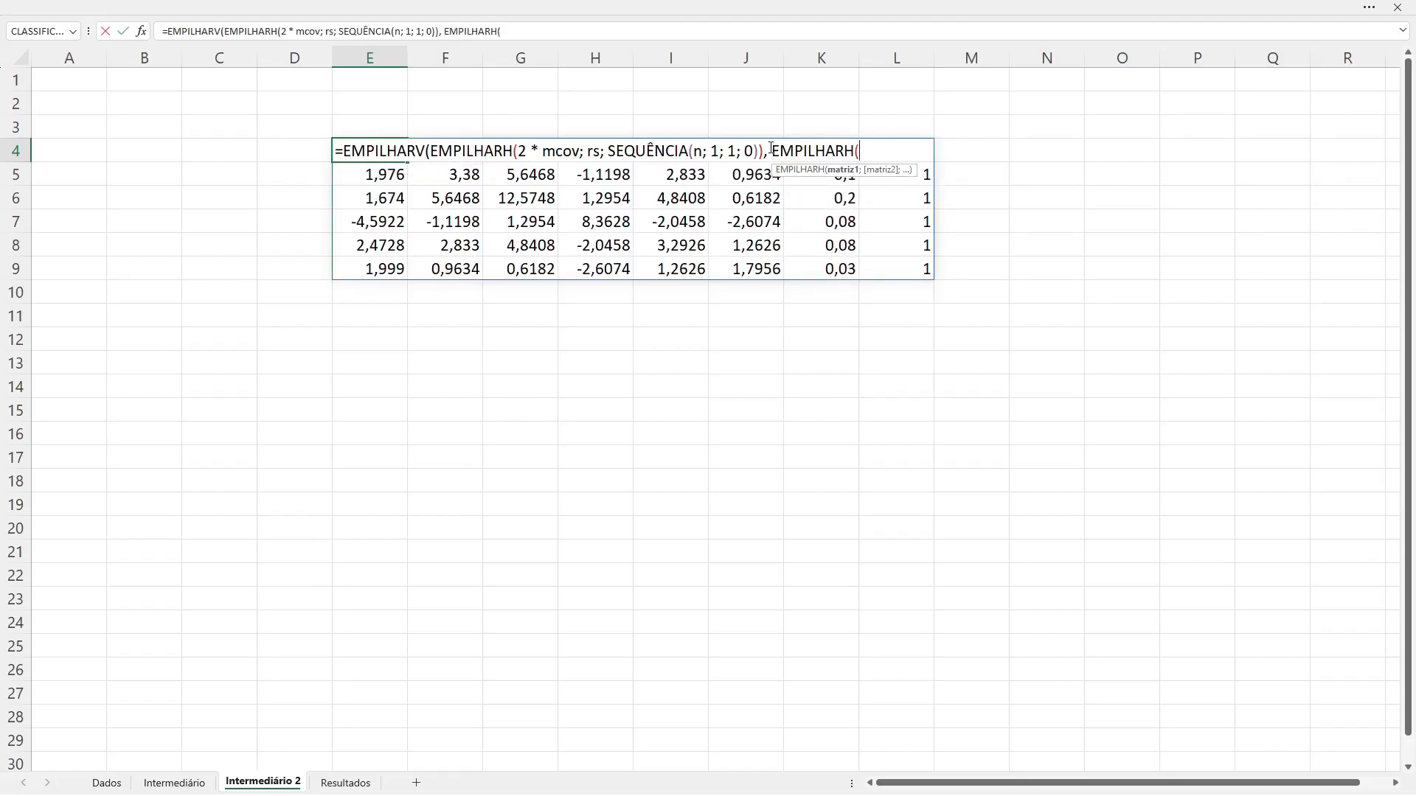
{"action": "type", "text": "tra"}
{"action": "key", "text": "Tab"}
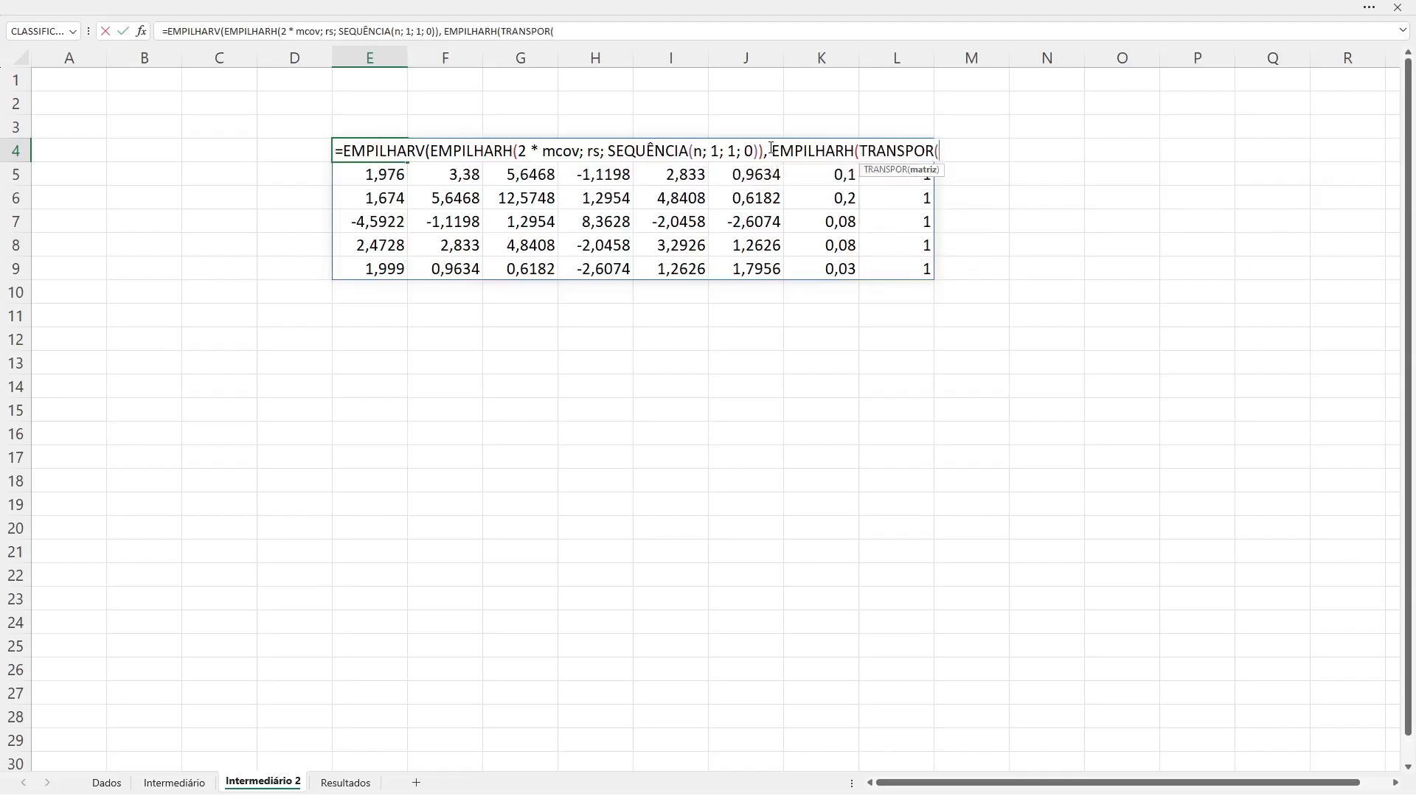
{"action": "type", "text": "rs), 0, 0)"}
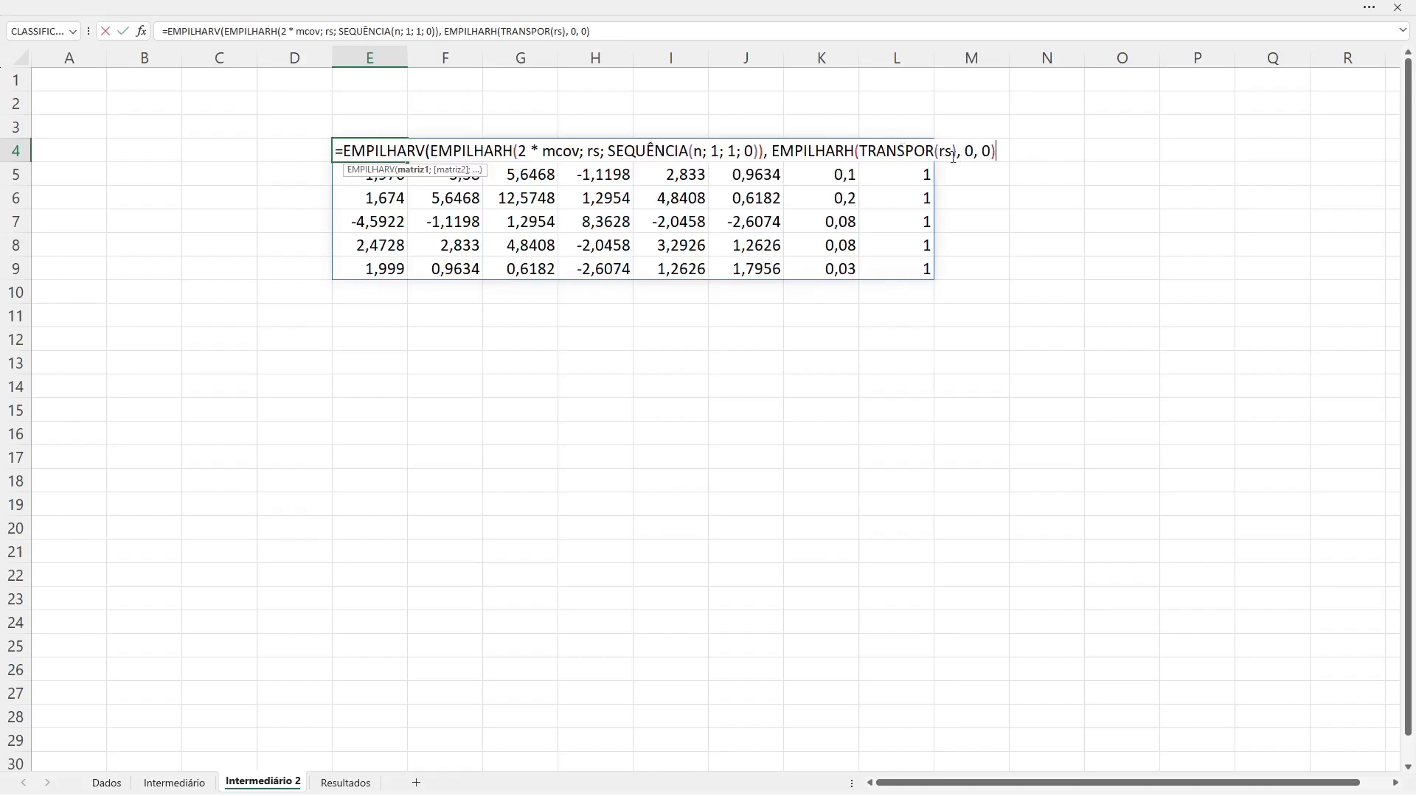
Step: Add SEQUÊNCIA(1, n, 1, 0) as the third argument of EMPILHARV, for the row of ones
{"action": "type", "text": ", seq"}
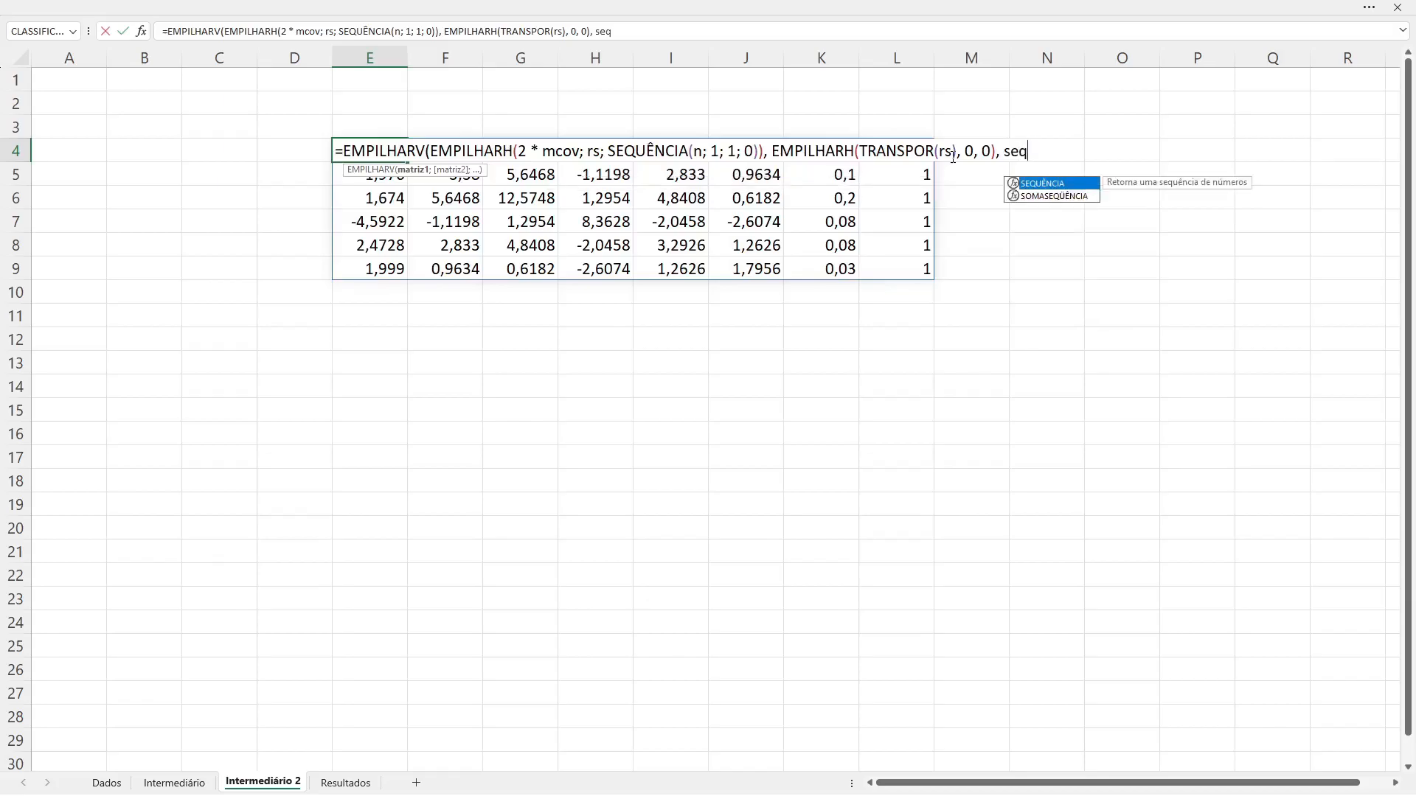
{"action": "key", "text": "Tab"}
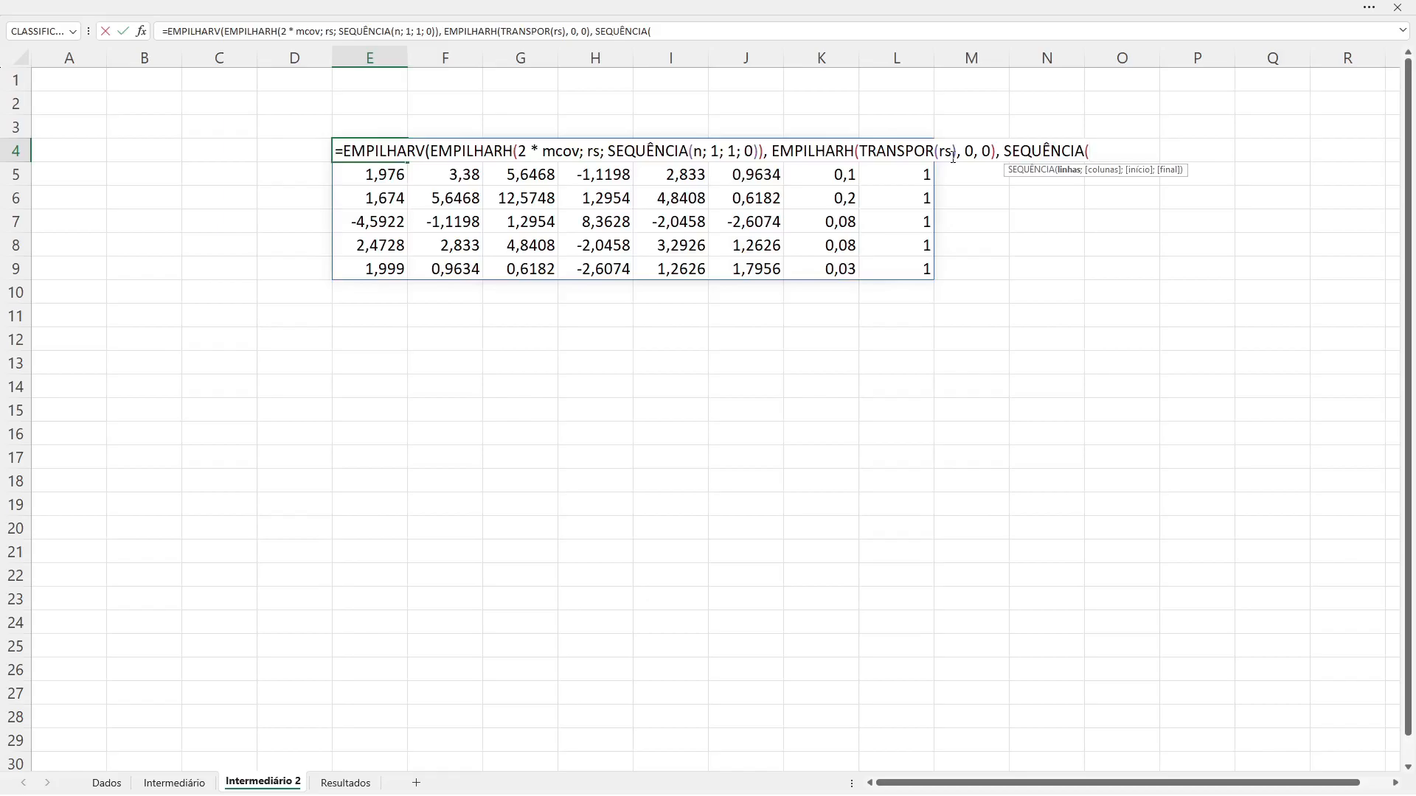
{"action": "type", "text": "1, n, 1, 0"}
{"action": "type", "text": "), "}
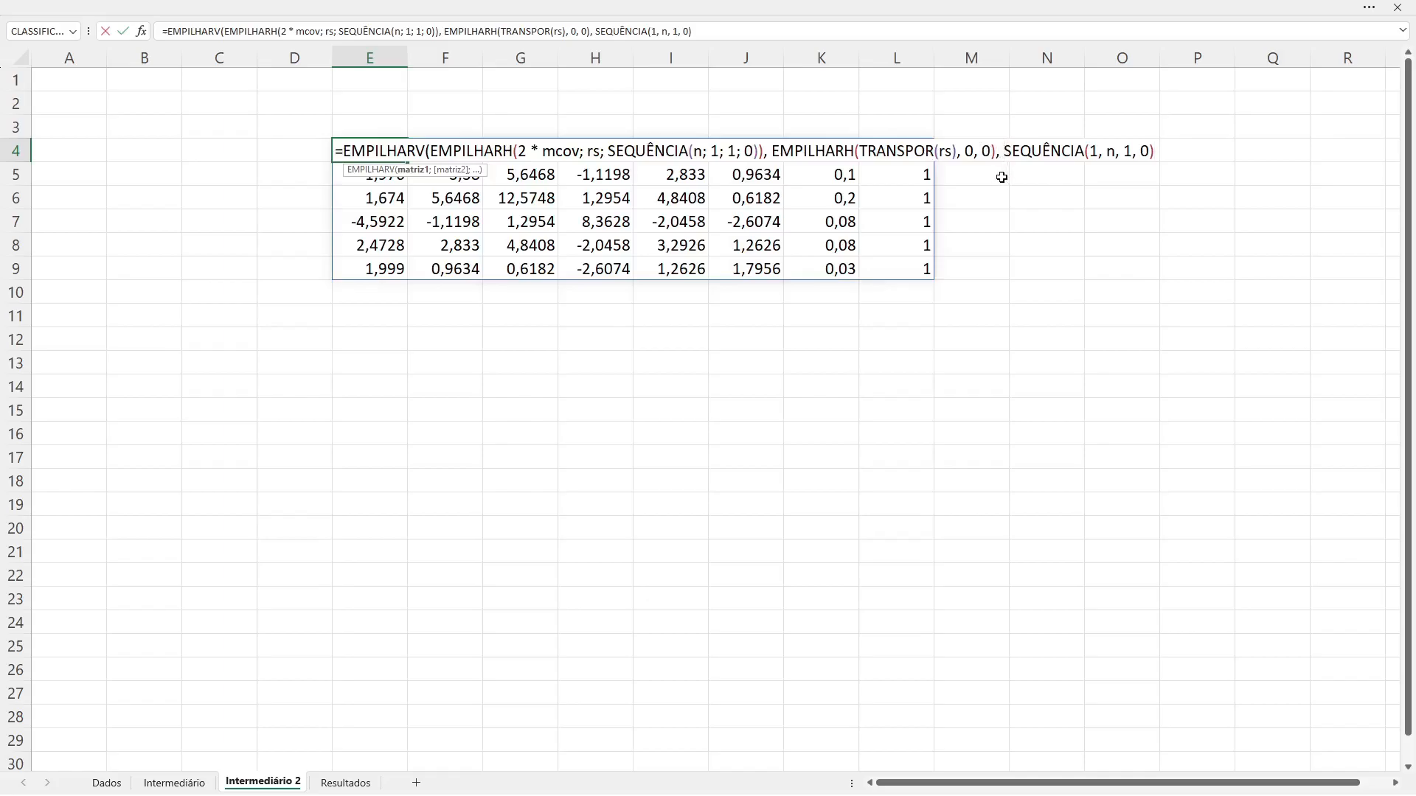
{"action": "type", "text": "empi"}
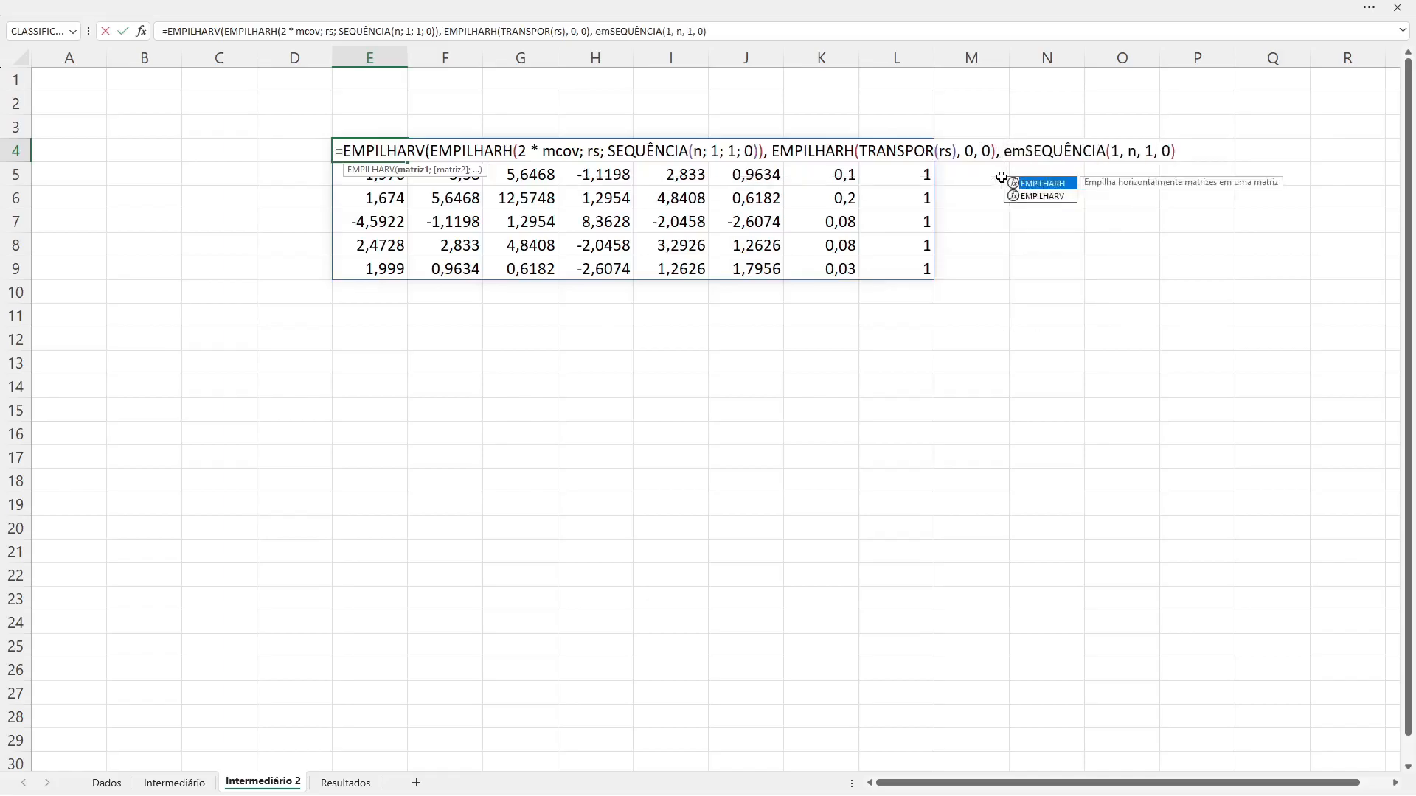
Step: Wrap the new SEQUÊNCIA in EMPILHARH with two extra 0 arguments and close the EMPILHARV formula
{"action": "key", "text": "Tab"}
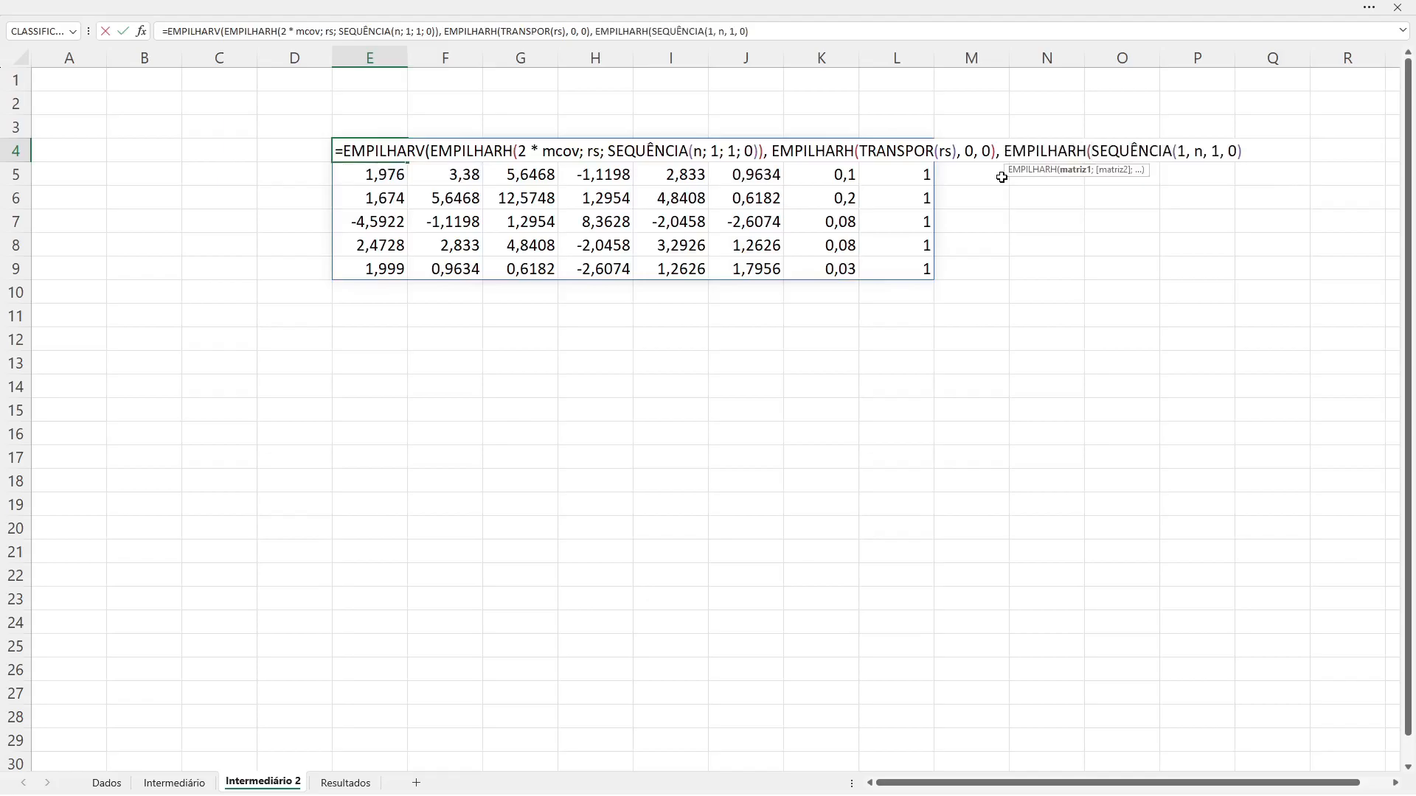
{"action": "left_click", "coordinate": [1240, 152]}
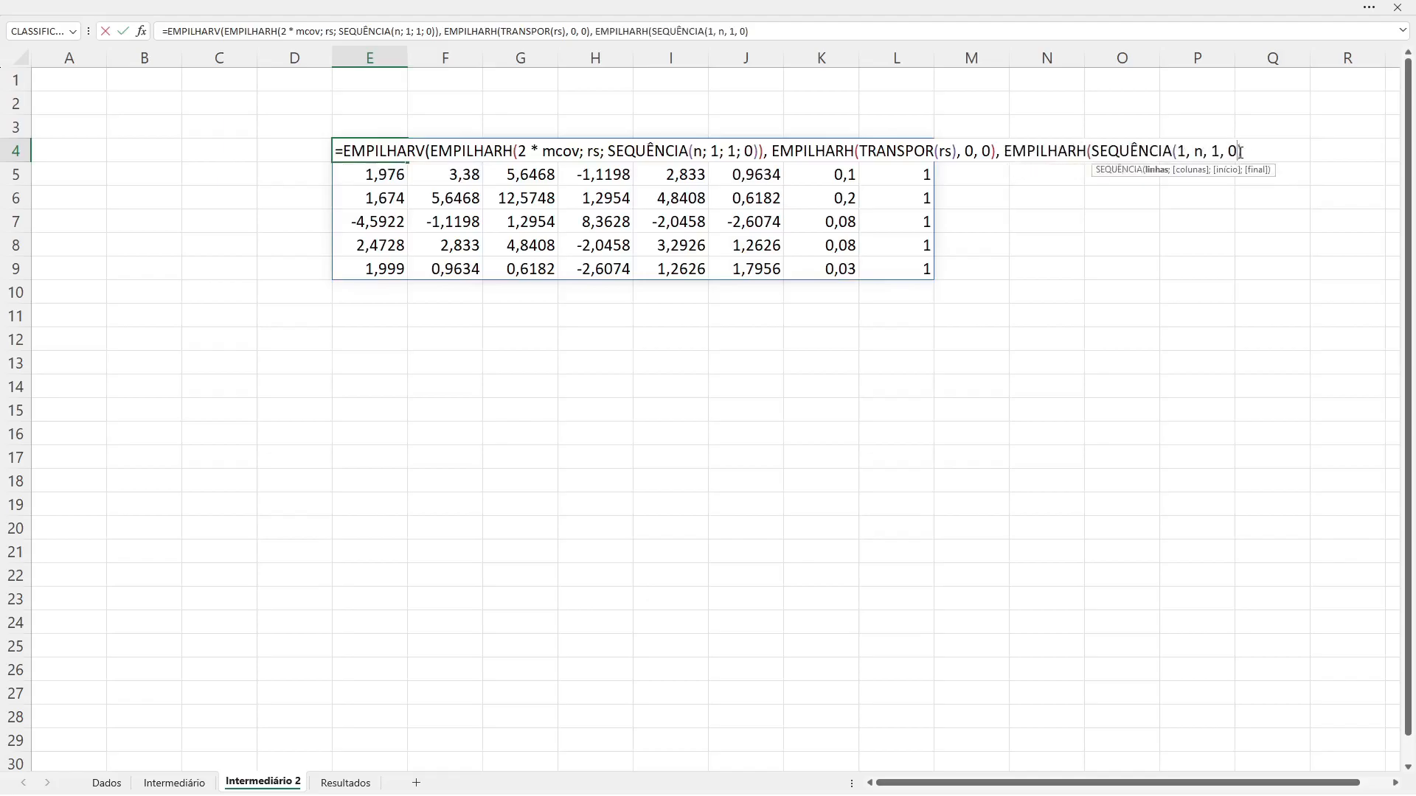
{"action": "type", "text": ","}
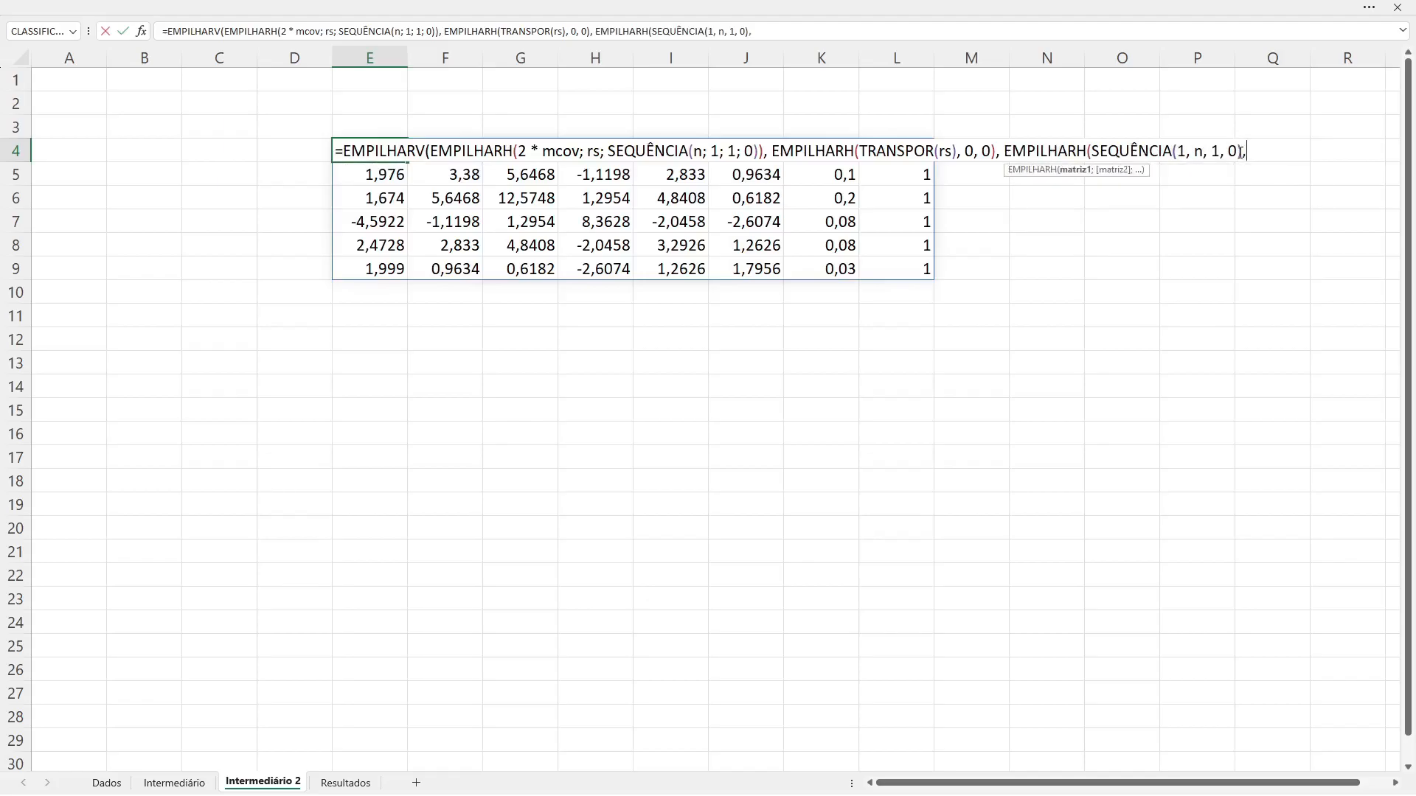
{"action": "type", "text": " 0, 0)"}
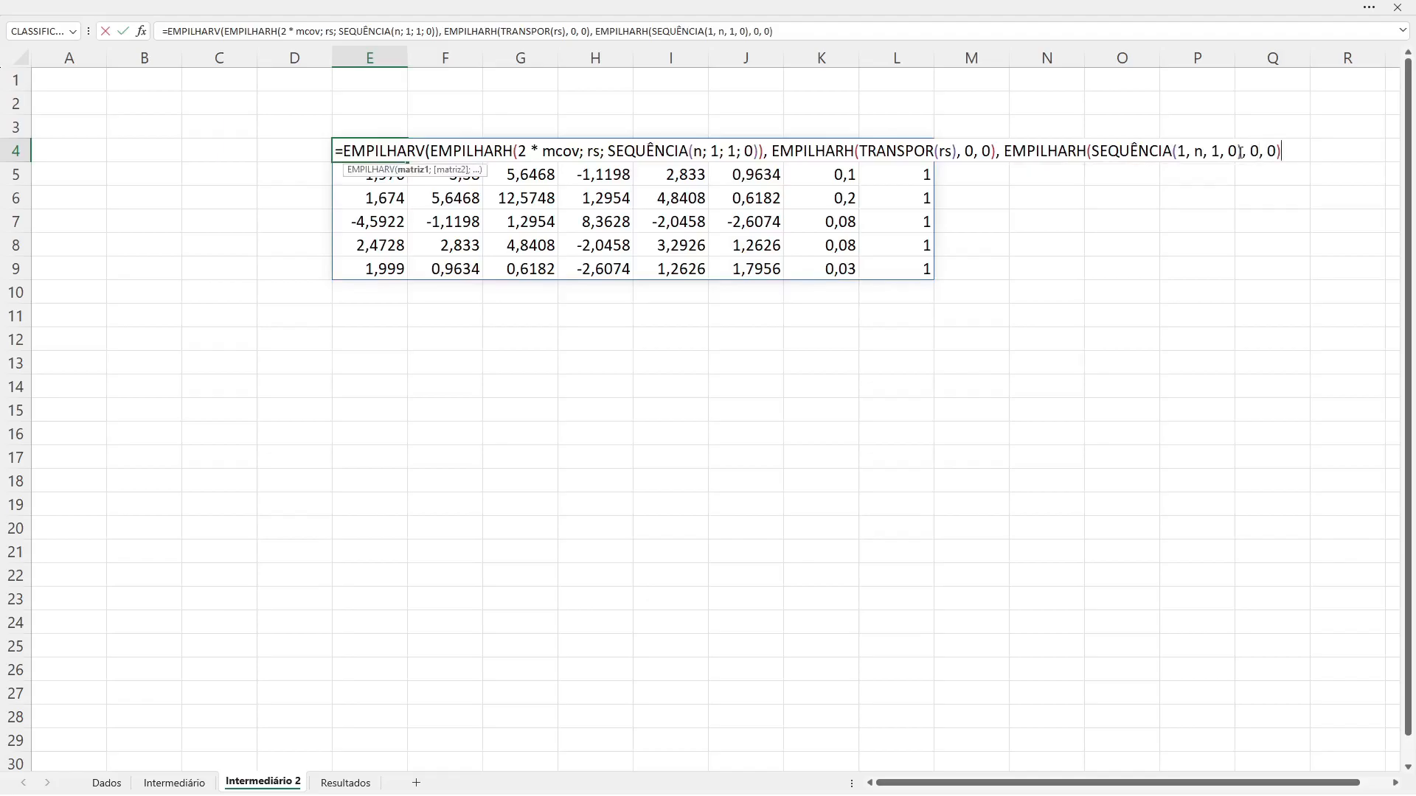
{"action": "type", "text": ")"}
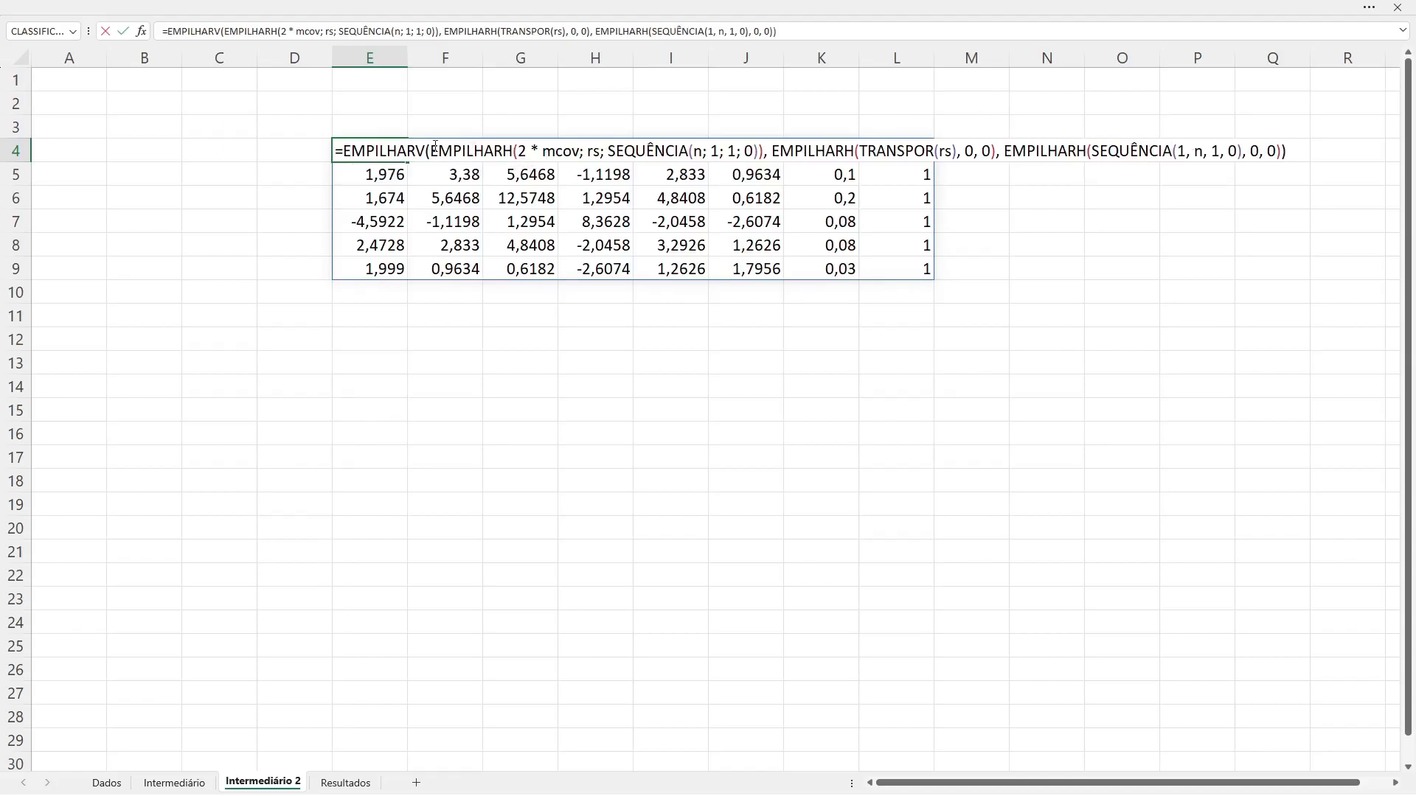
Step: Review the three EMPILHARH blocks inside the EMPILHARV formula one after another
{"action": "left_click_drag", "start_coordinate": [435, 147], "coordinate": [994, 156]}
{"action": "left_click", "coordinate": [773, 148]}
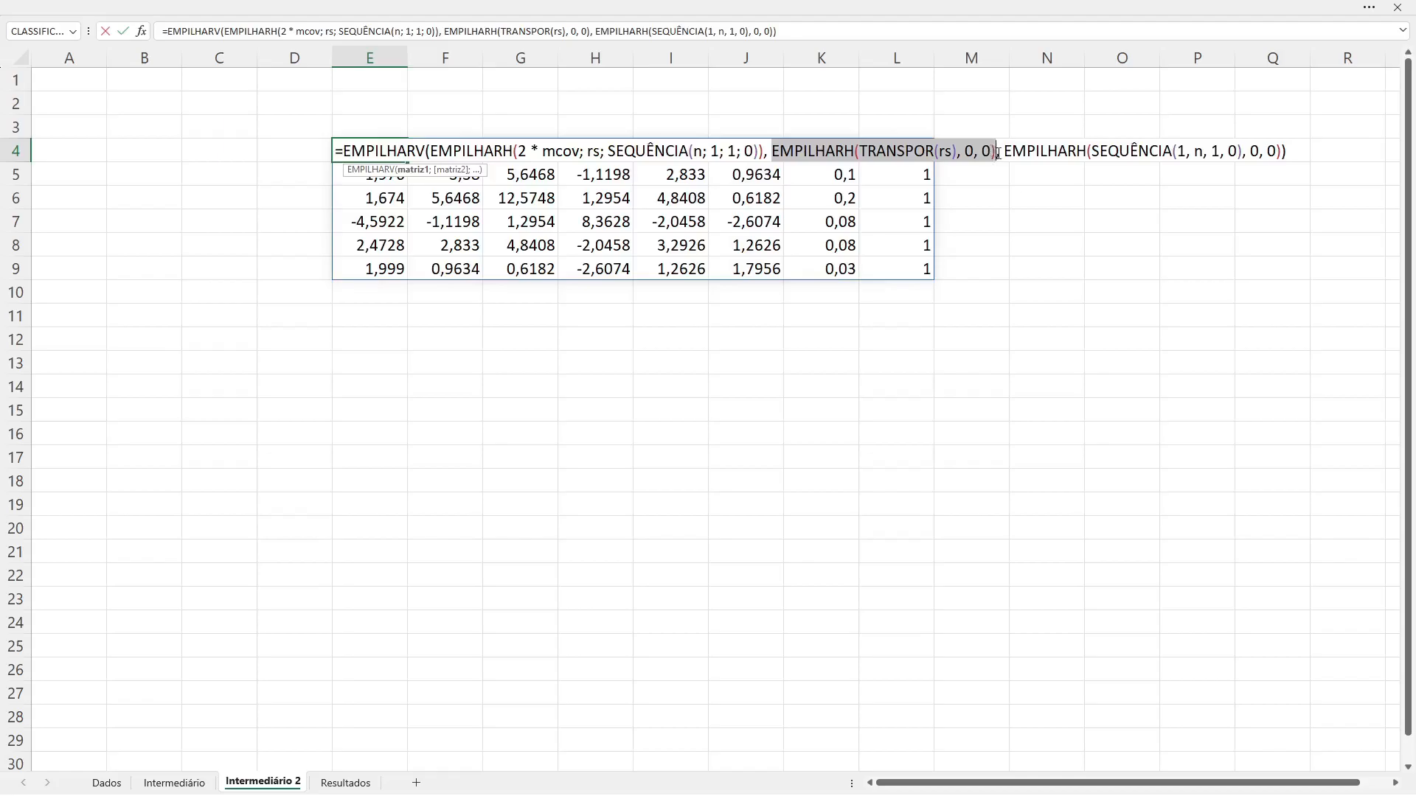
{"action": "left_click_drag", "start_coordinate": [1001, 154], "coordinate": [1294, 161]}
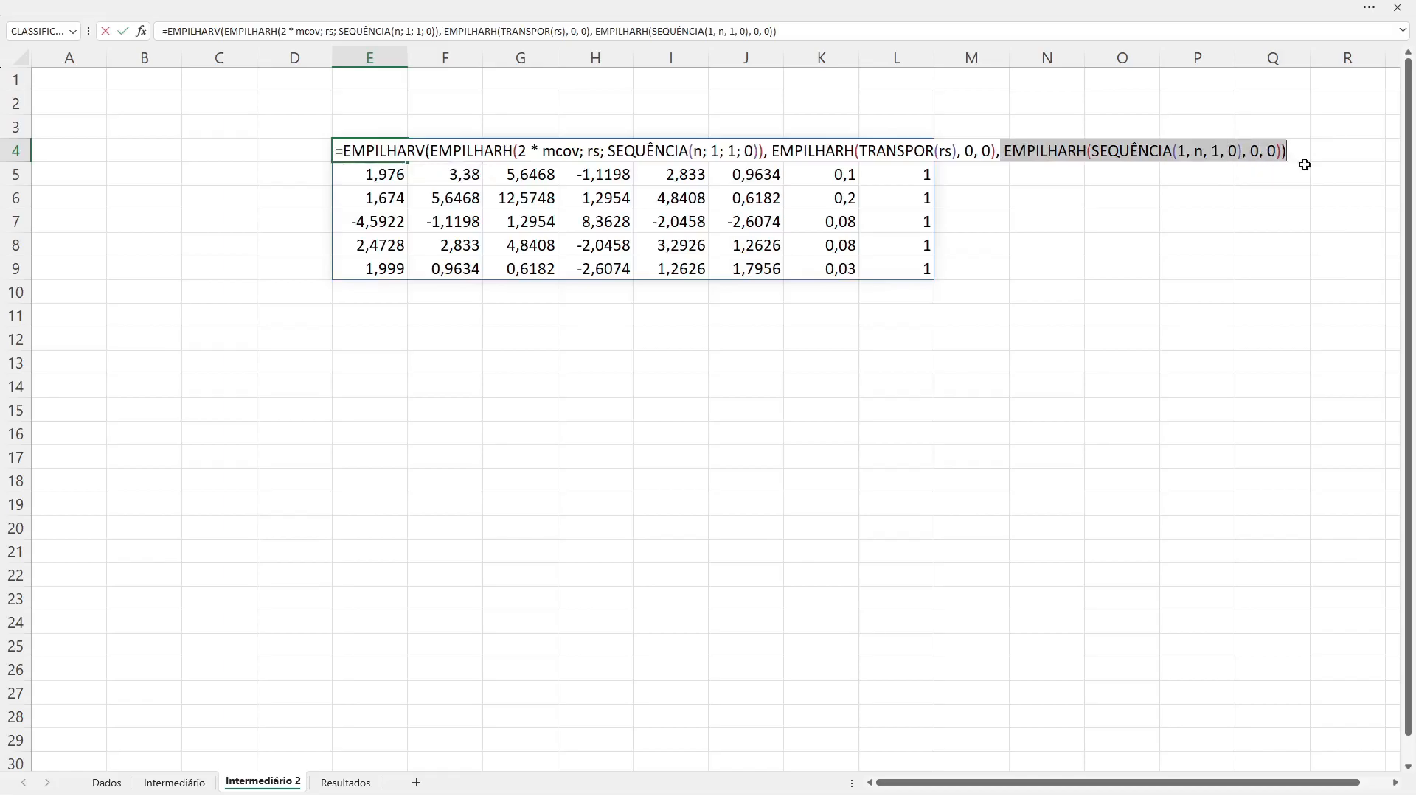
Step: Replace the commas with semicolons after the first EMPILHARH block, inside EMPILHARH(TRANSPOR(rs); 0; 0) and after it
{"action": "left_click", "coordinate": [770, 152]}
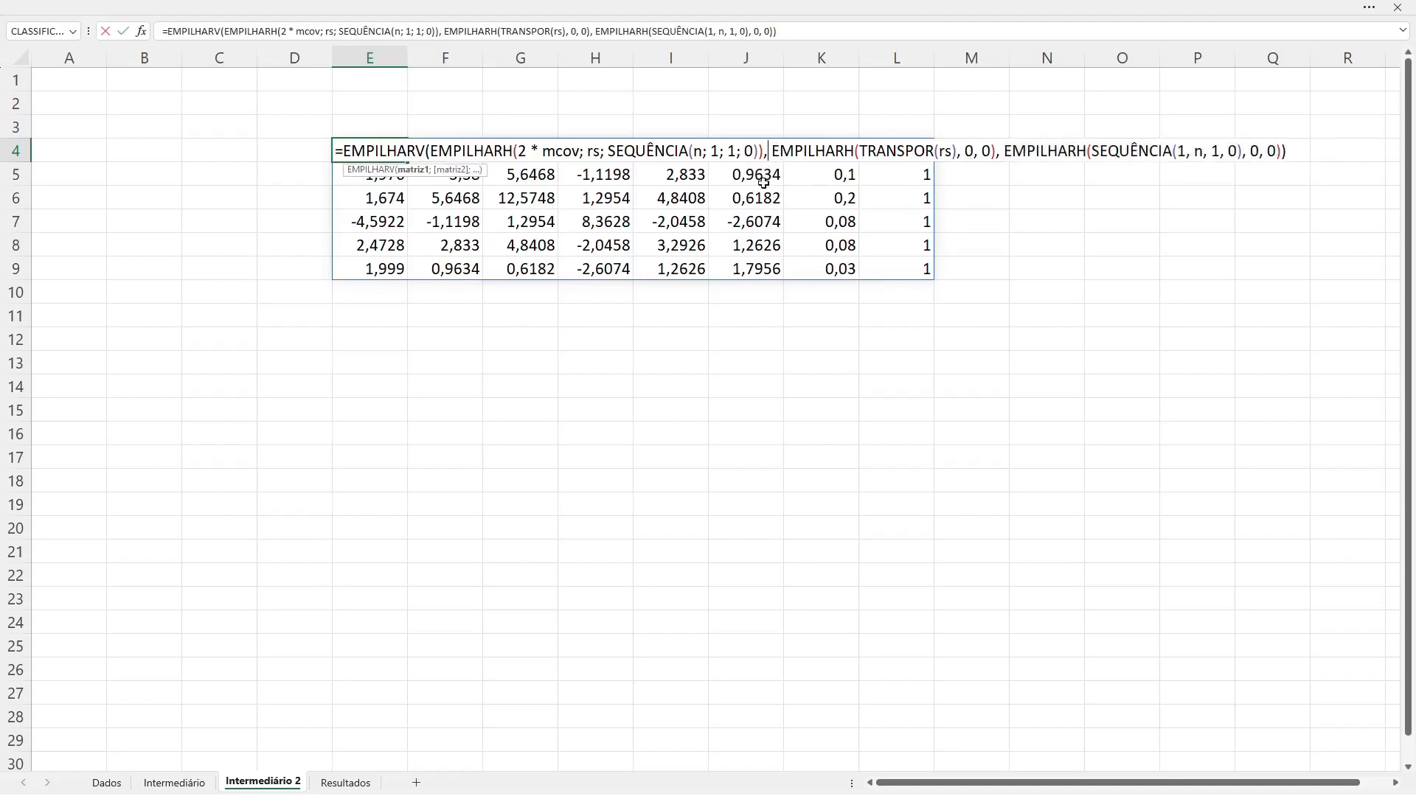
{"action": "key", "text": "BackSpace"}
{"action": "type", "text": ";"}
{"action": "key", "text": "Right"}
{"action": "key", "text": "Right"}
{"action": "key", "text": "Right"}
{"action": "key", "text": "Right"}
{"action": "key", "text": "Right"}
{"action": "key", "text": "Right"}
{"action": "key", "text": "Right"}
{"action": "key", "text": "Right"}
{"action": "key", "text": "Right"}
{"action": "key", "text": "Right"}
{"action": "key", "text": "Right"}
{"action": "key", "text": "Right"}
{"action": "key", "text": "Right"}
{"action": "key", "text": "Right"}
{"action": "key", "text": "Right"}
{"action": "key", "text": "Right"}
{"action": "key", "text": "Right"}
{"action": "key", "text": "Right"}
{"action": "key", "text": "Right"}
{"action": "key", "text": "Right"}
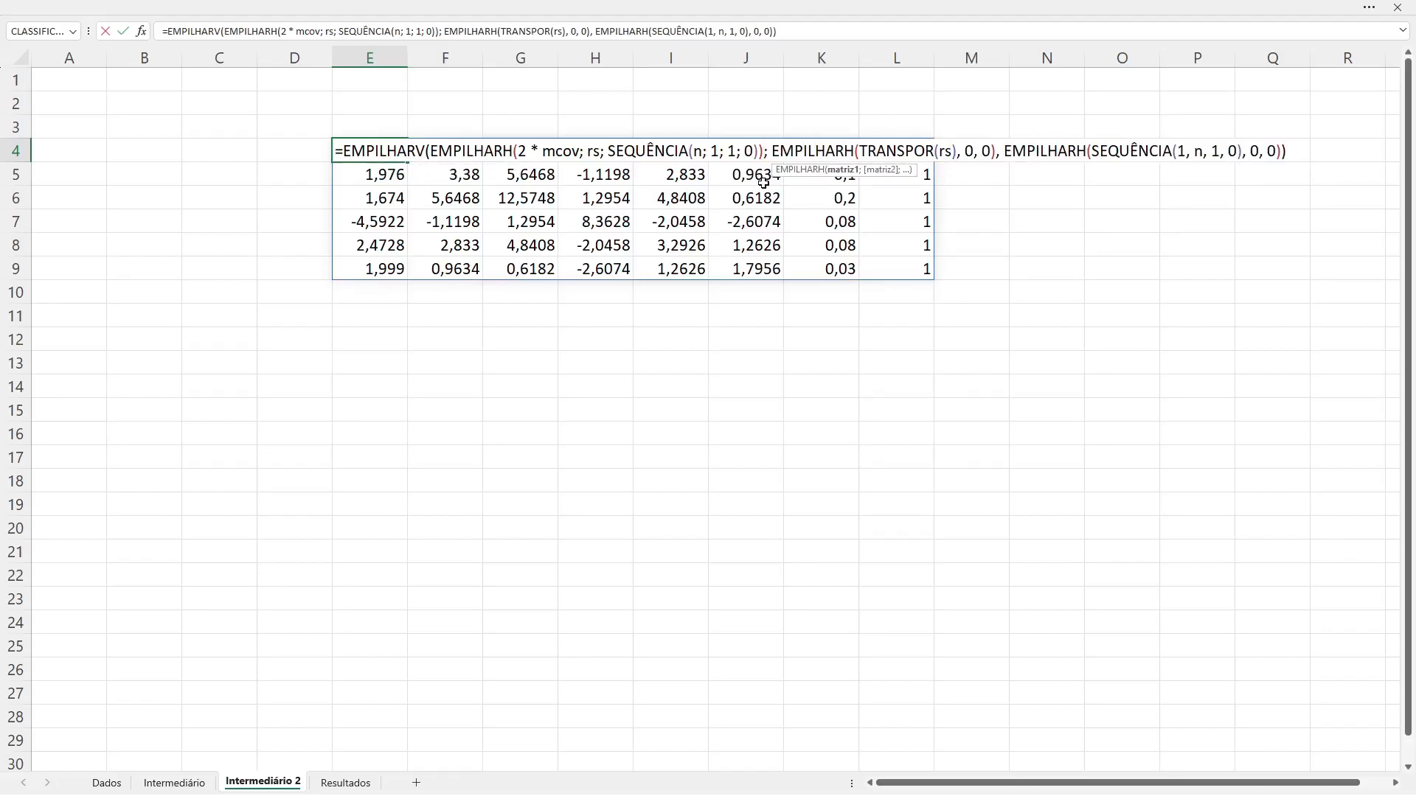
{"action": "key", "text": "BackSpace"}
{"action": "type", "text": ";"}
{"action": "key", "text": "Right"}
{"action": "key", "text": "Right"}
{"action": "key", "text": "Right"}
{"action": "key", "text": "BackSpace"}
{"action": "type", "text": ";"}
{"action": "key", "text": "Right"}
{"action": "key", "text": "Right"}
{"action": "key", "text": "BackSpace"}
{"action": "type", "text": ";"}
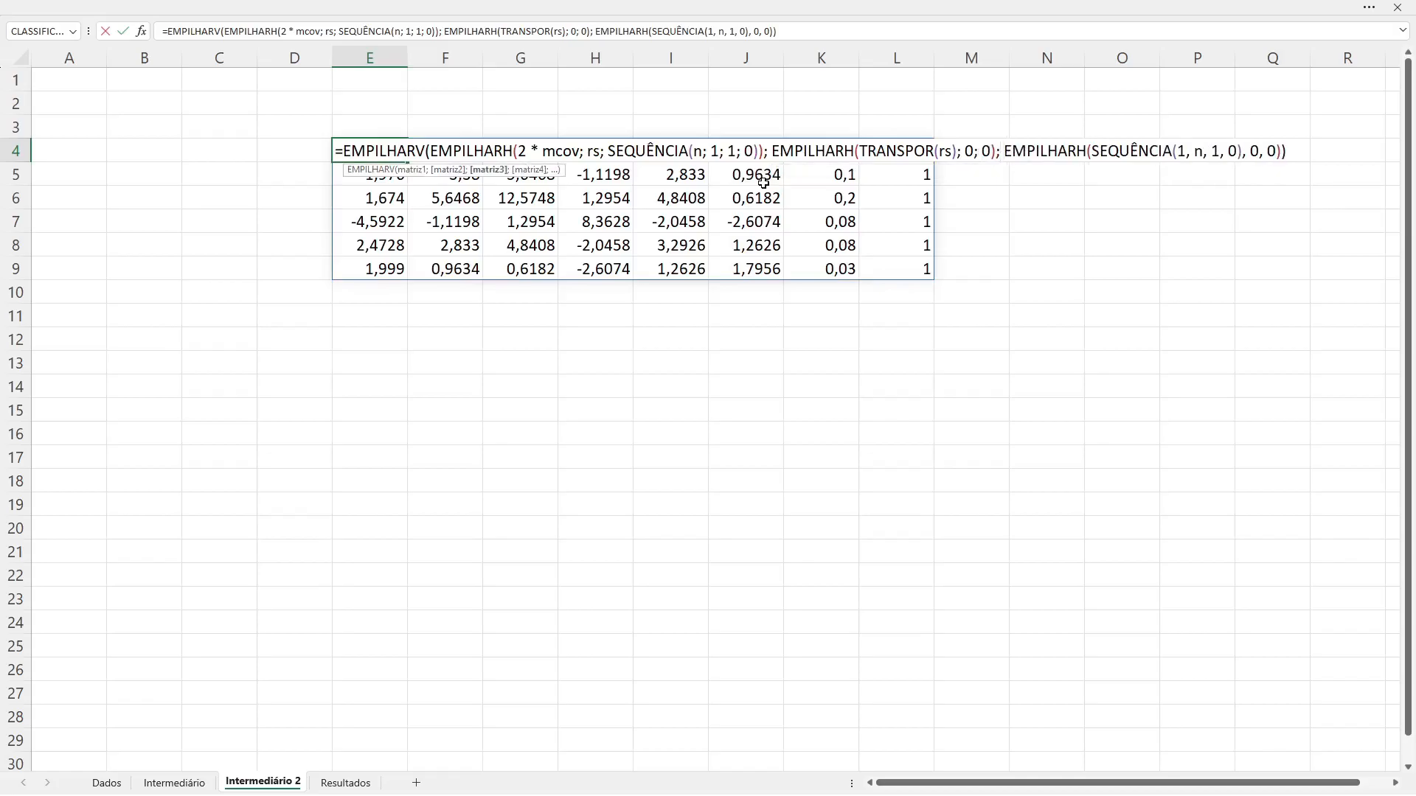
Step: Replace the commas inside the last SEQUÊNCIA with semicolons so it reads SEQUÊNCIA(1; n; 1; 0)
{"action": "key", "text": "Right"}
{"action": "key", "text": "Right"}
{"action": "key", "text": "Right"}
{"action": "key", "text": "Right"}
{"action": "key", "text": "Right"}
{"action": "key", "text": "Right"}
{"action": "key", "text": "Right"}
{"action": "key", "text": "Right"}
{"action": "key", "text": "Right"}
{"action": "key", "text": "Right"}
{"action": "key", "text": "Right"}
{"action": "key", "text": "Right"}
{"action": "key", "text": "Right"}
{"action": "key", "text": "Right"}
{"action": "key", "text": "Right"}
{"action": "key", "text": "Right"}
{"action": "key", "text": "Right"}
{"action": "key", "text": "Right"}
{"action": "key", "text": "Right"}
{"action": "key", "text": "Right"}
{"action": "key", "text": "Left"}
{"action": "key", "text": "Left"}
{"action": "key", "text": "Left"}
{"action": "key", "text": "Left"}
{"action": "key", "text": "Left"}
{"action": "key", "text": "Left"}
{"action": "key", "text": "Left"}
{"action": "key", "text": "Left"}
{"action": "key", "text": "Left"}
{"action": "key", "text": "Left"}
{"action": "key", "text": "Left"}
{"action": "key", "text": "Left"}
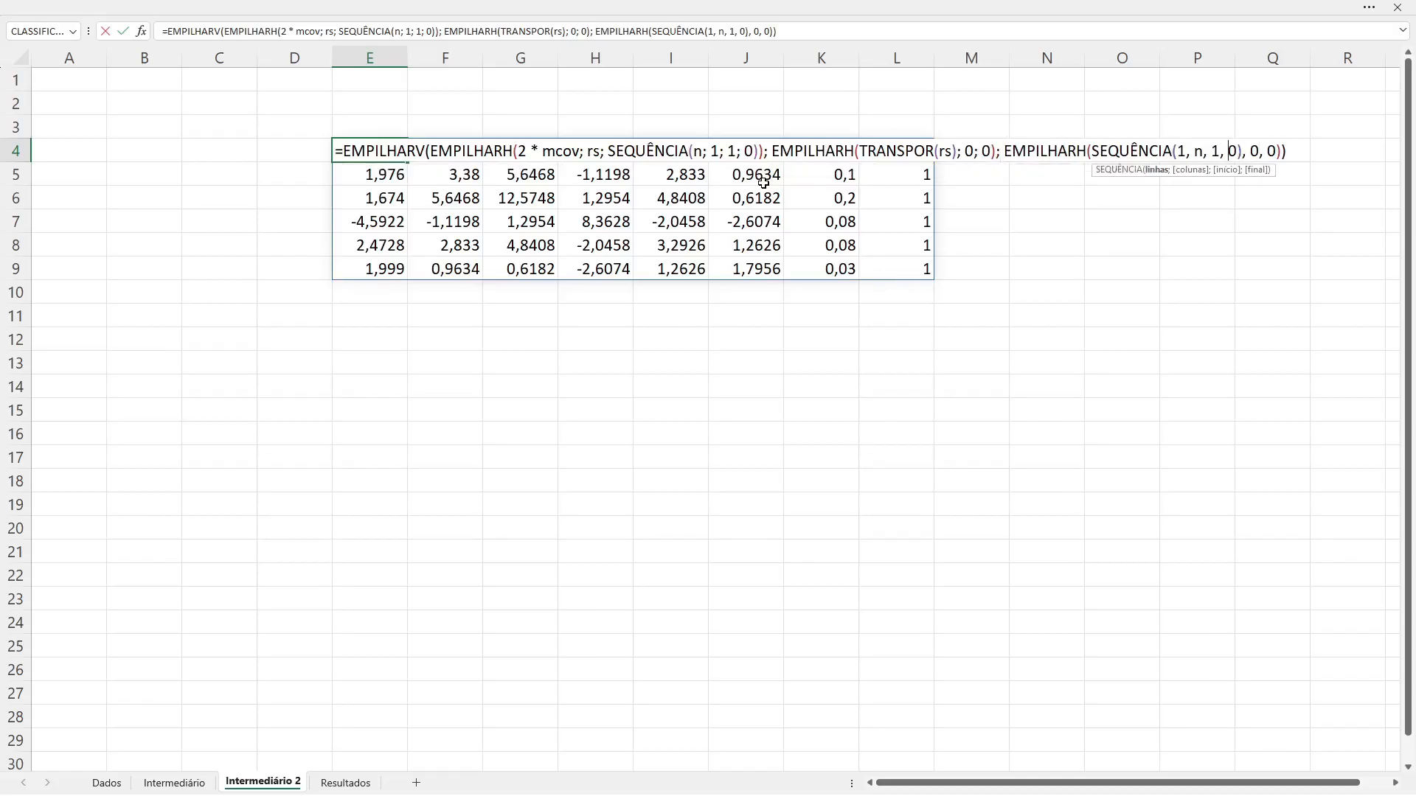
{"action": "key", "text": "BackSpace"}
{"action": "type", "text": ";"}
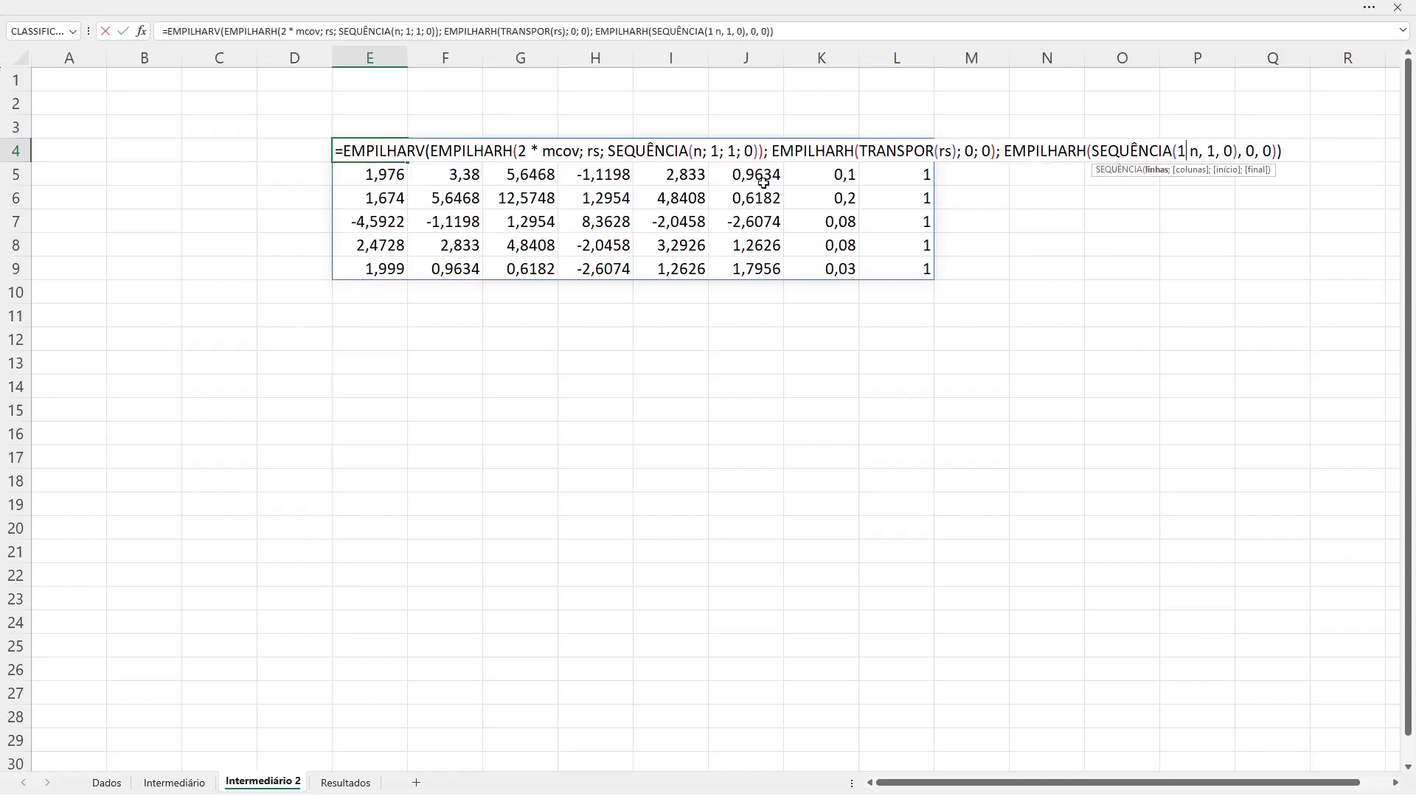
{"action": "key", "text": "Right"}
{"action": "key", "text": "Right"}
{"action": "key", "text": "Right"}
{"action": "key", "text": "BackSpace"}
{"action": "type", "text": ";"}
{"action": "key", "text": "Right"}
{"action": "key", "text": "Right"}
{"action": "key", "text": "Right"}
{"action": "key", "text": "BackSpace"}
{"action": "type", "text": ";"}
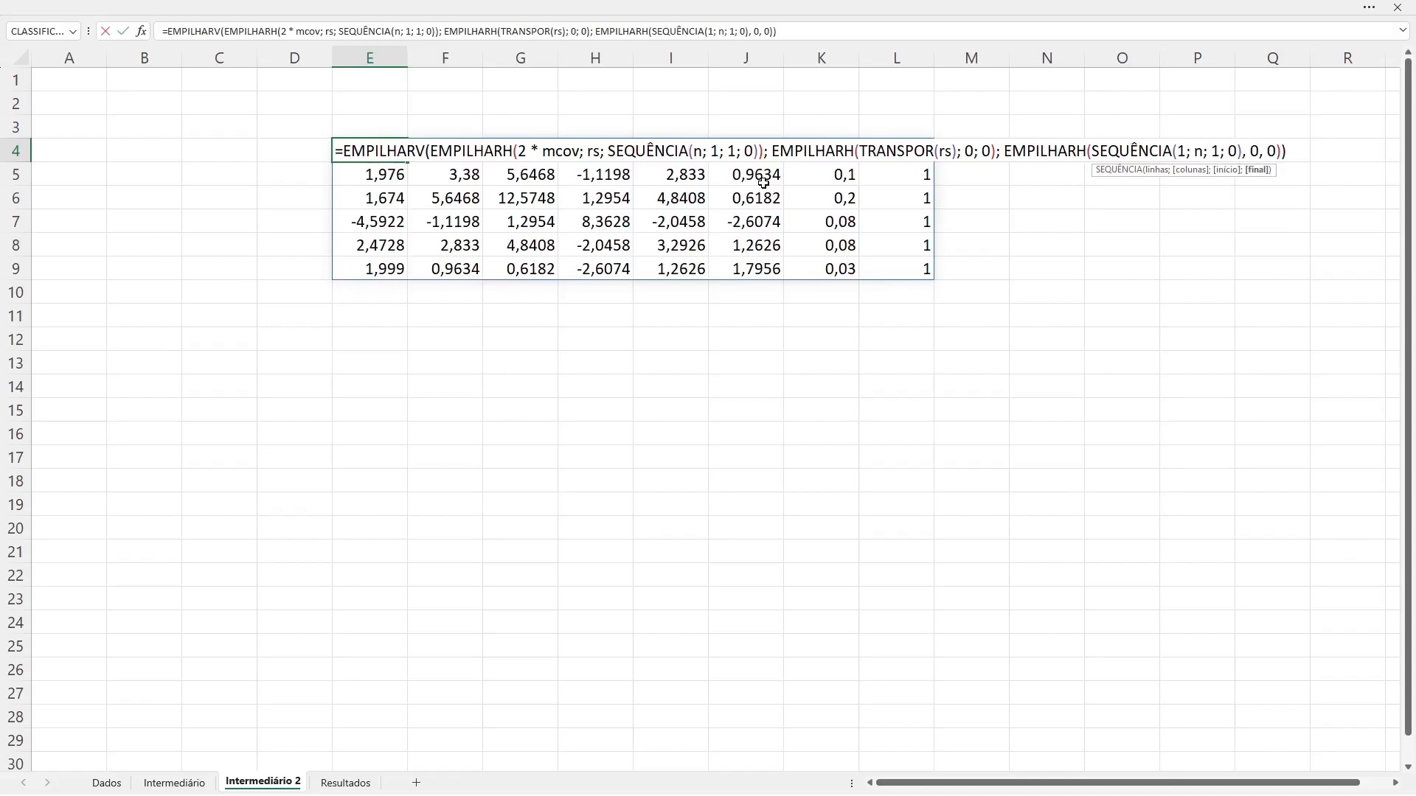
Step: Replace the commas before the last two zeros with semicolons and commit the EMPILHARV formula in E4
{"action": "key", "text": "Right"}
{"action": "key", "text": "Right"}
{"action": "key", "text": "BackSpace"}
{"action": "type", "text": ";"}
{"action": "key", "text": "BackSpace"}
{"action": "type", "text": ";"}
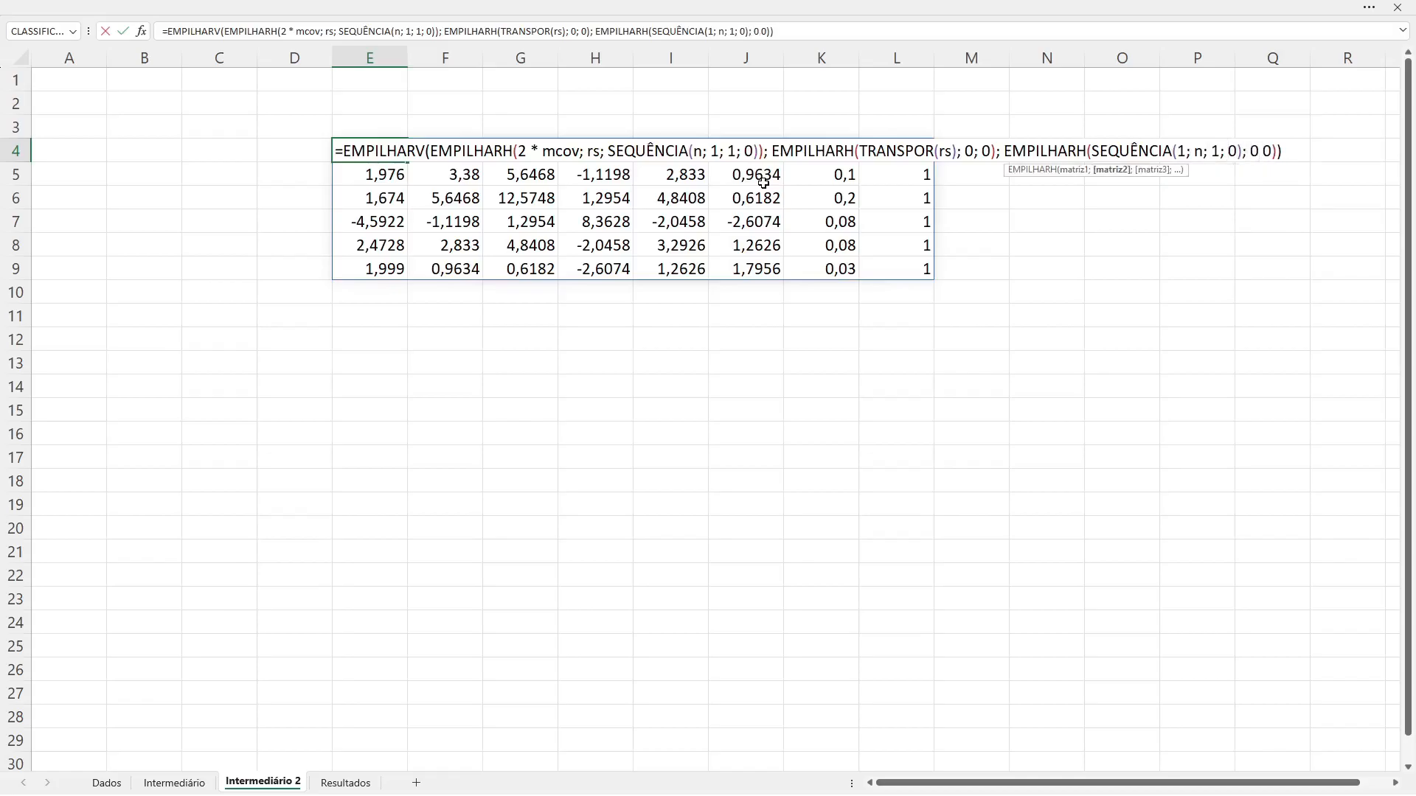
{"action": "key", "text": "Return"}
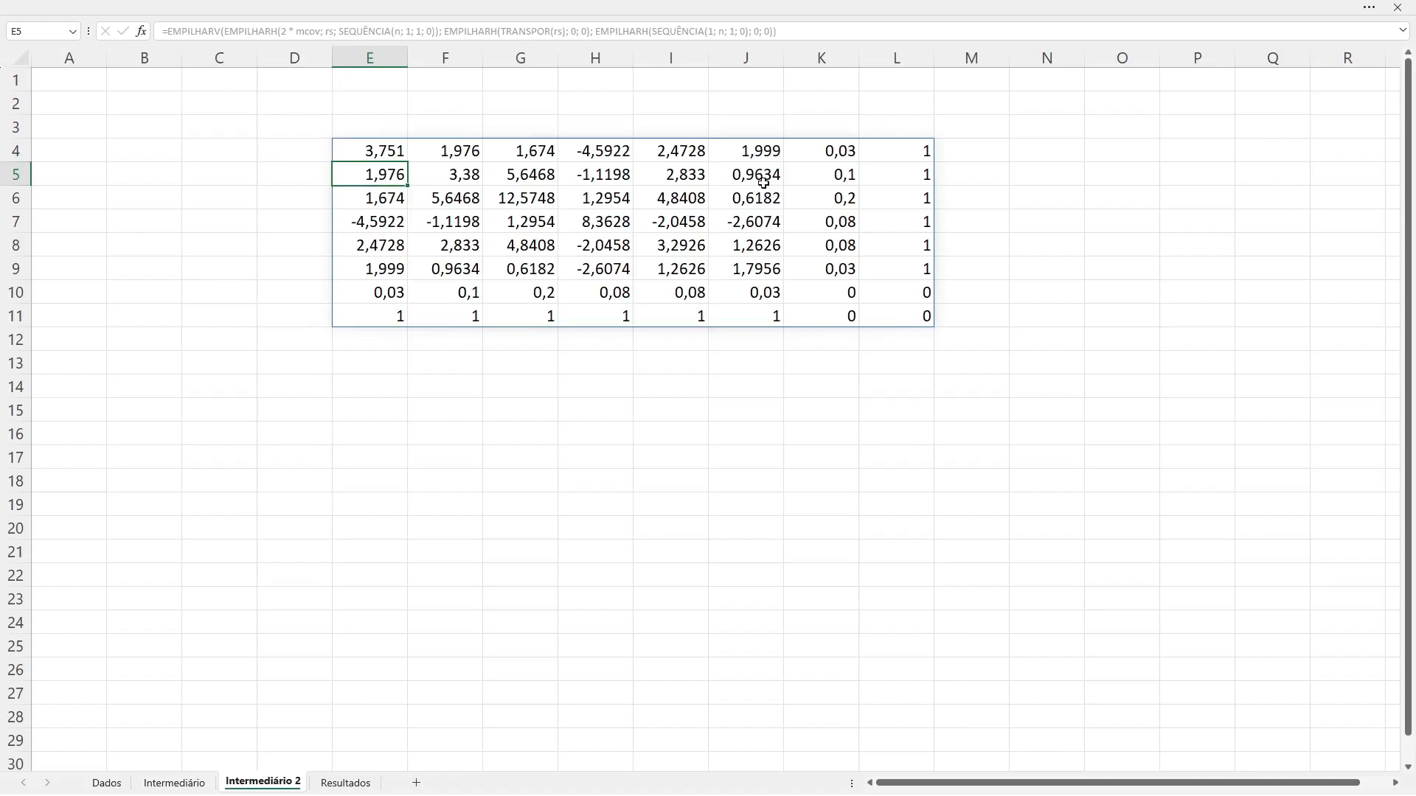
Step: Label the bordered matrix "Matriz A" in cell E2 and check the extent of its spilled range
{"action": "key", "text": "Up"}
{"action": "key", "text": "Up"}
{"action": "key", "text": "Up"}
{"action": "type", "text": "M"}
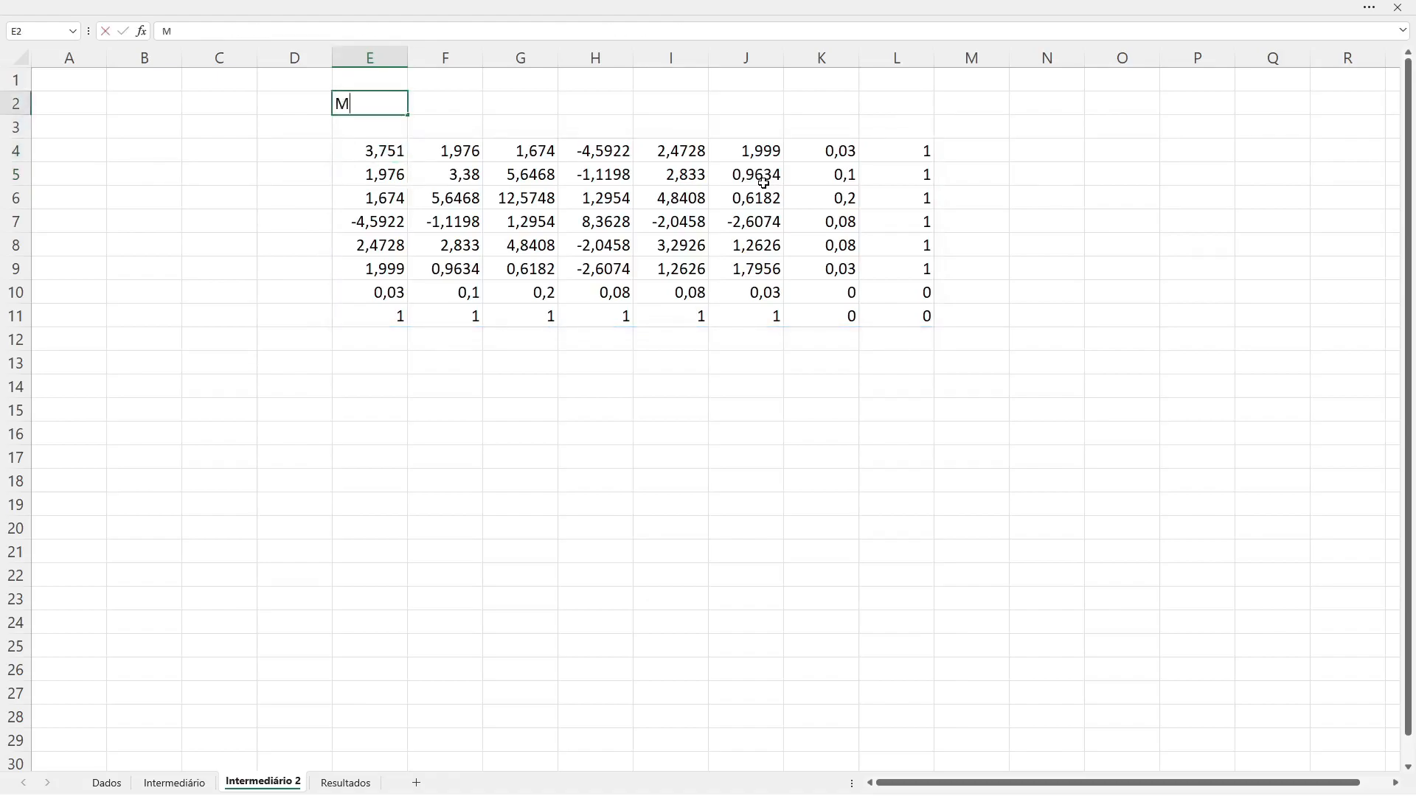
{"action": "type", "text": "atriz A"}
{"action": "left_click", "coordinate": [616, 337]}
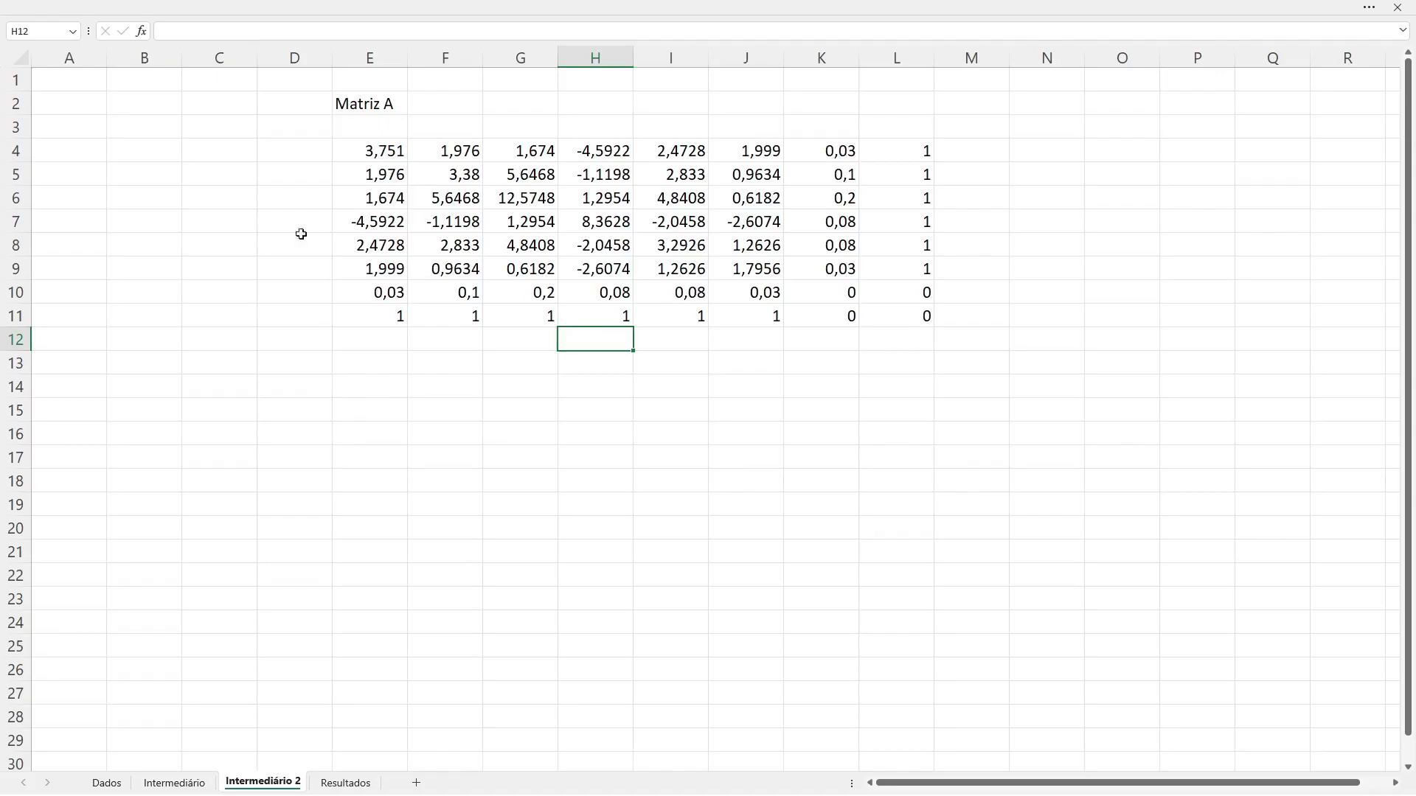
{"action": "left_click_drag", "start_coordinate": [357, 157], "coordinate": [916, 313]}
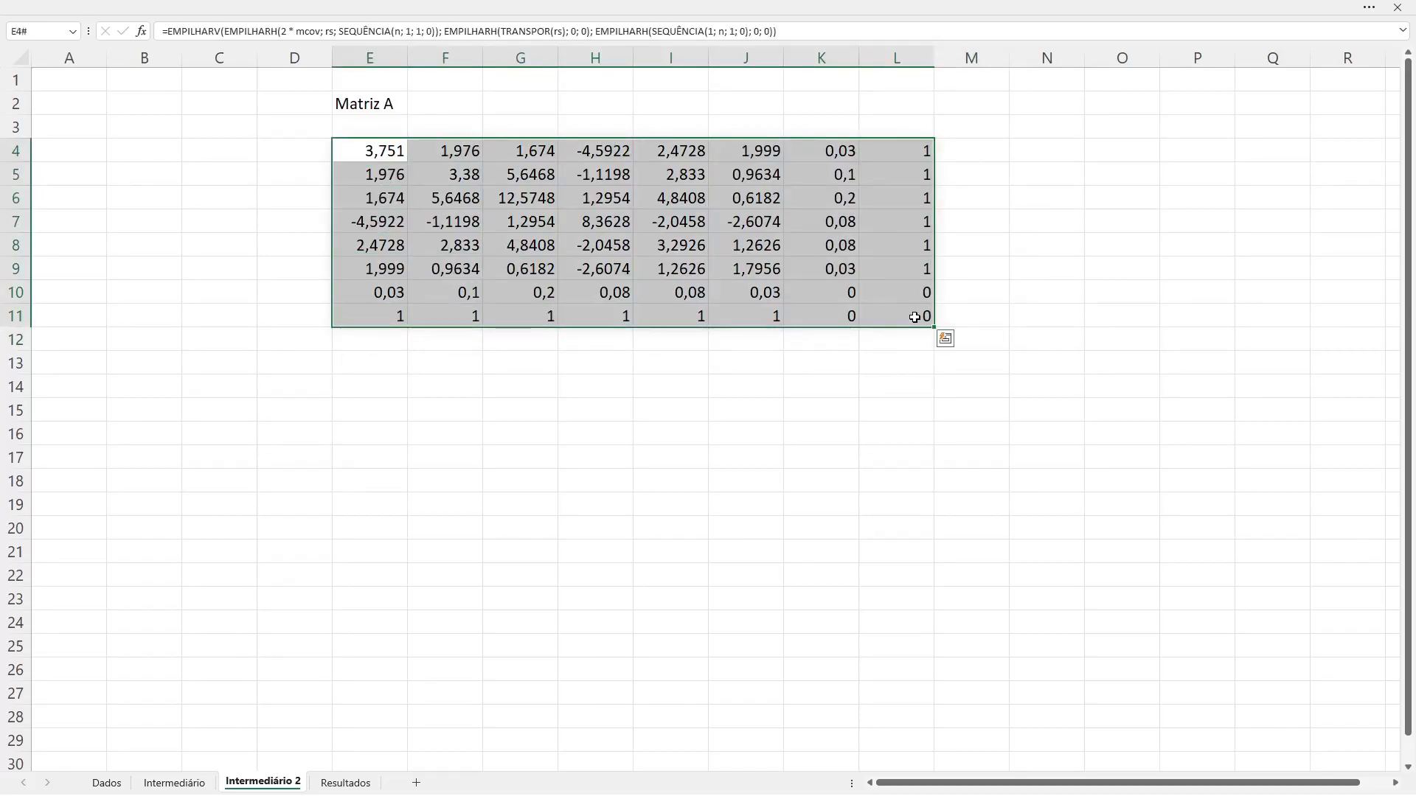
{"action": "left_click", "coordinate": [885, 379]}
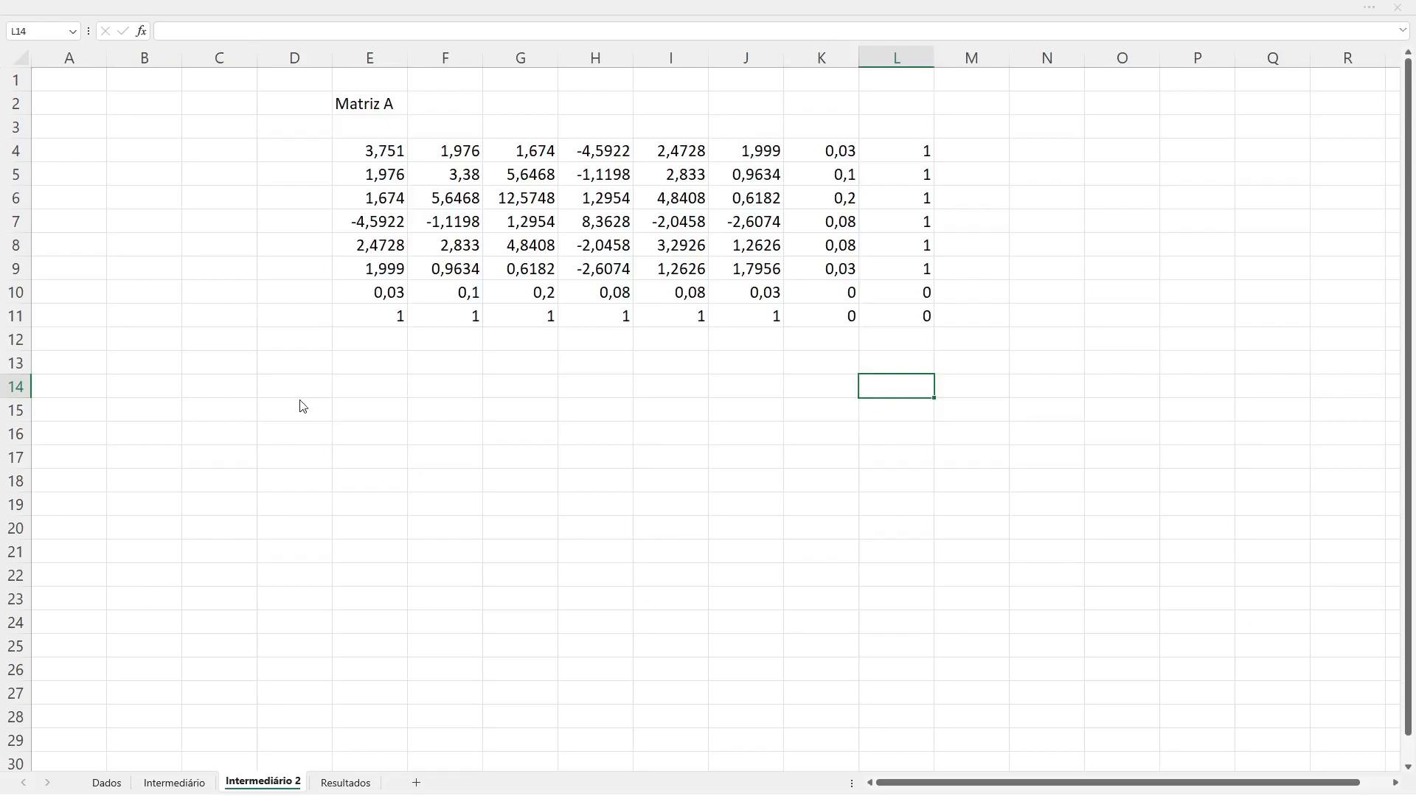
Step: Define the workbook-scoped name A referring to the spilled matrix ='Intermediário 2'!$E$4#
{"action": "key", "text": "ctrl+F3"}
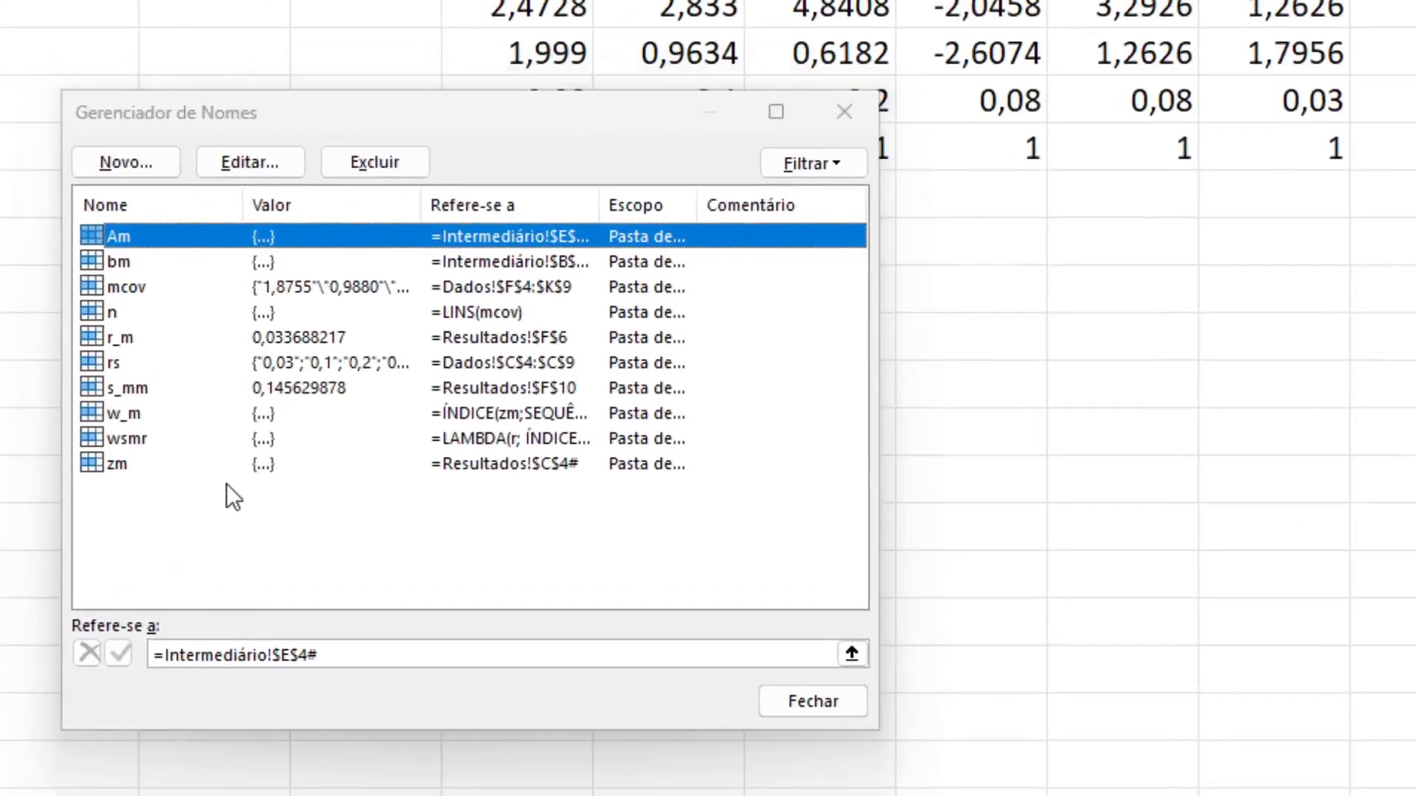
{"action": "key", "text": "super"}
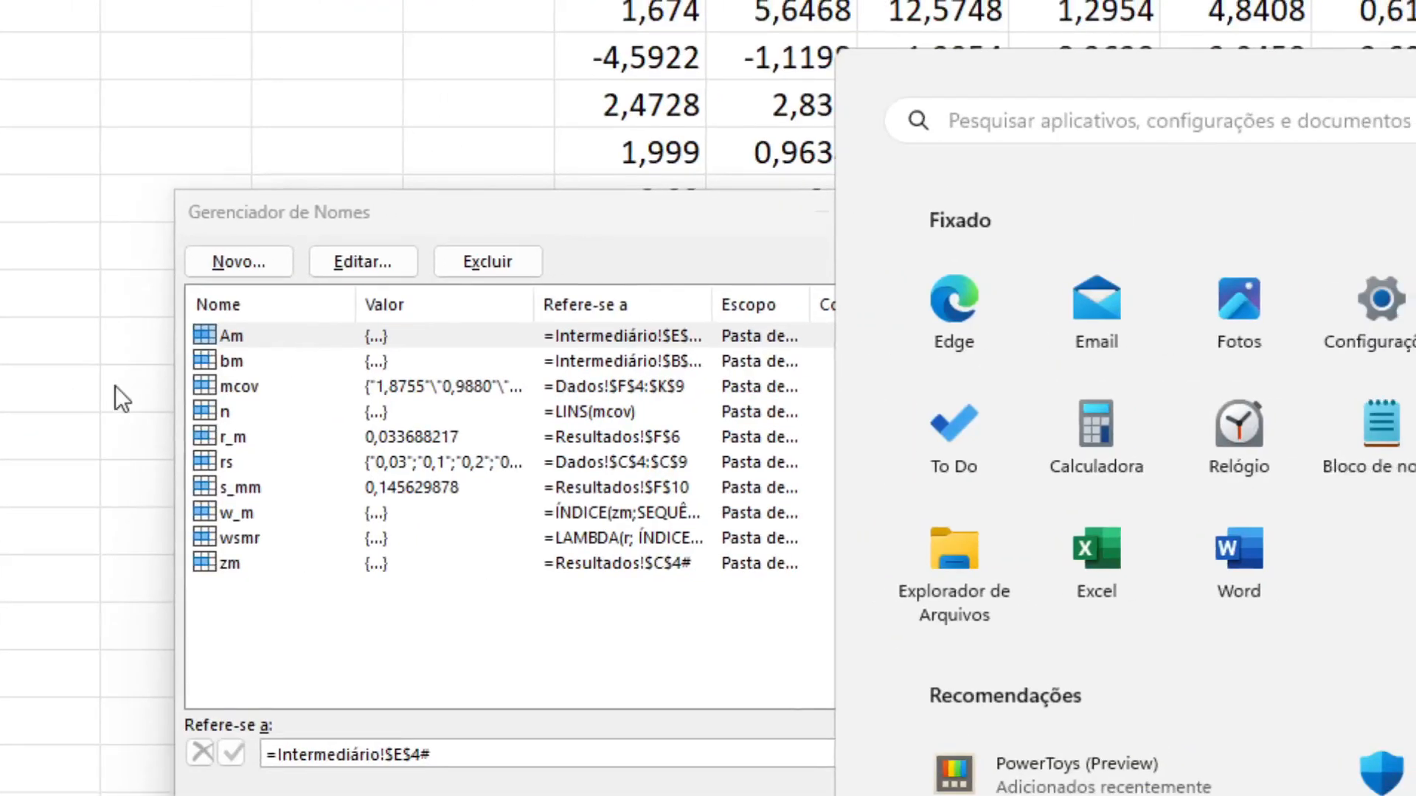
{"action": "key", "text": "super"}
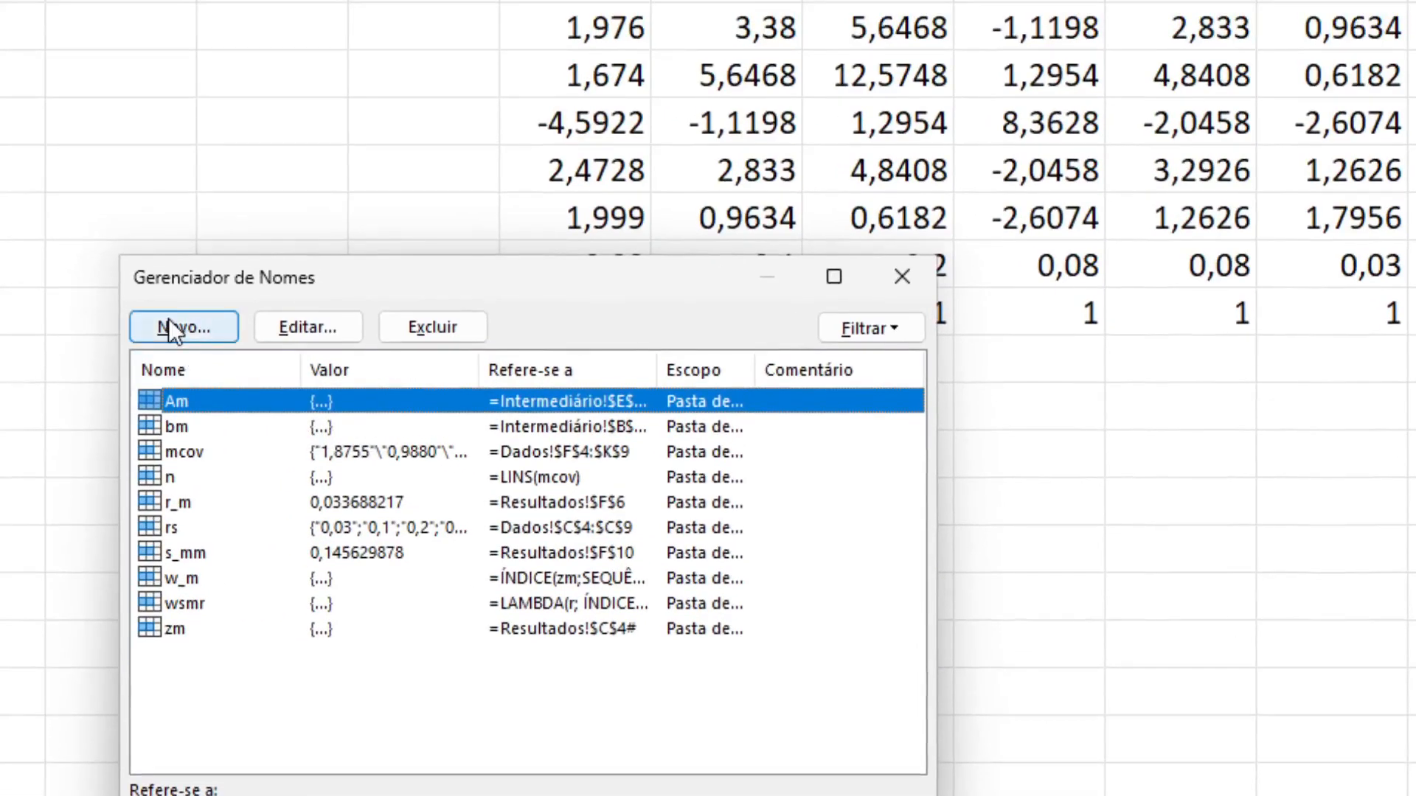
{"action": "left_click", "coordinate": [176, 310]}
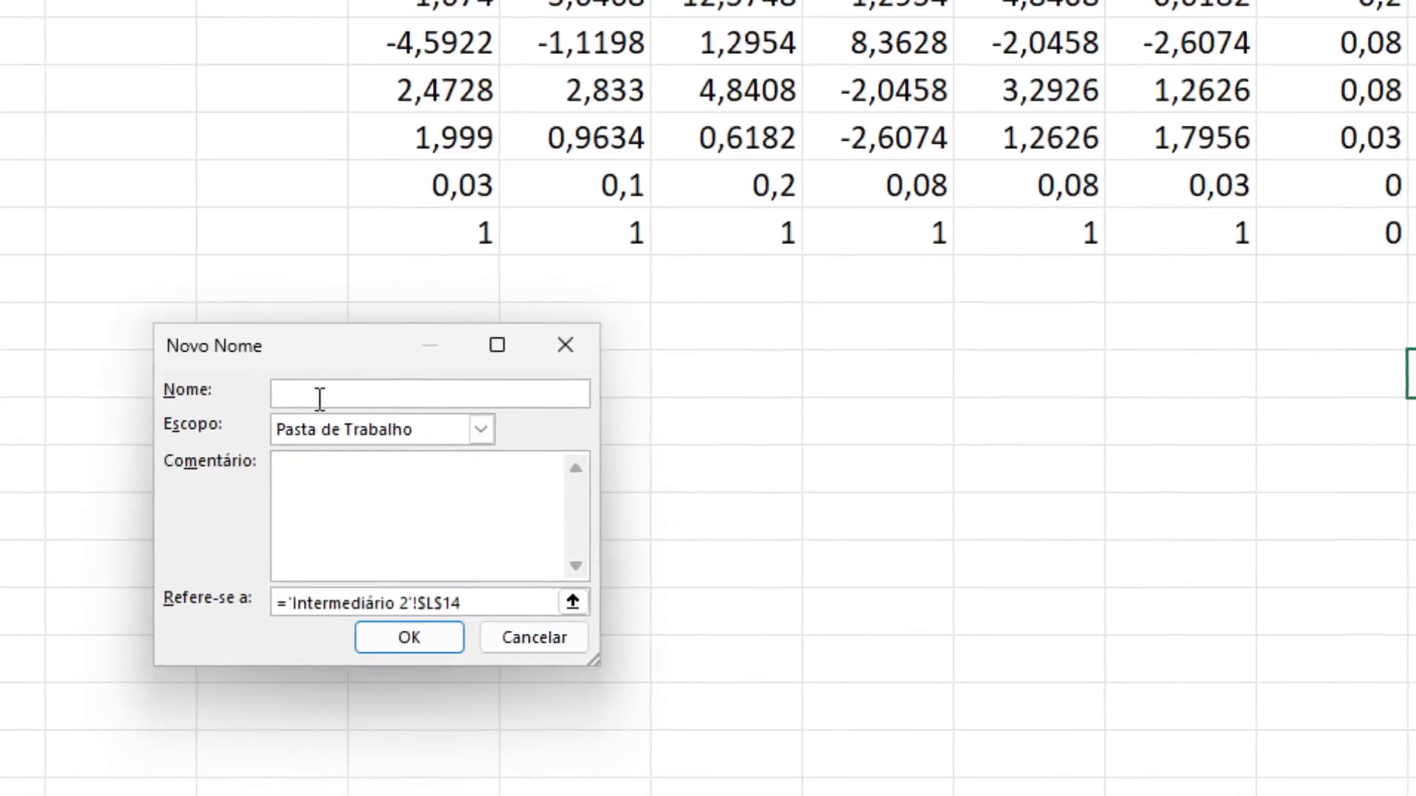
{"action": "type", "text": "A"}
{"action": "key", "text": "Tab"}
{"action": "key", "text": "Tab"}
{"action": "key", "text": "Tab"}
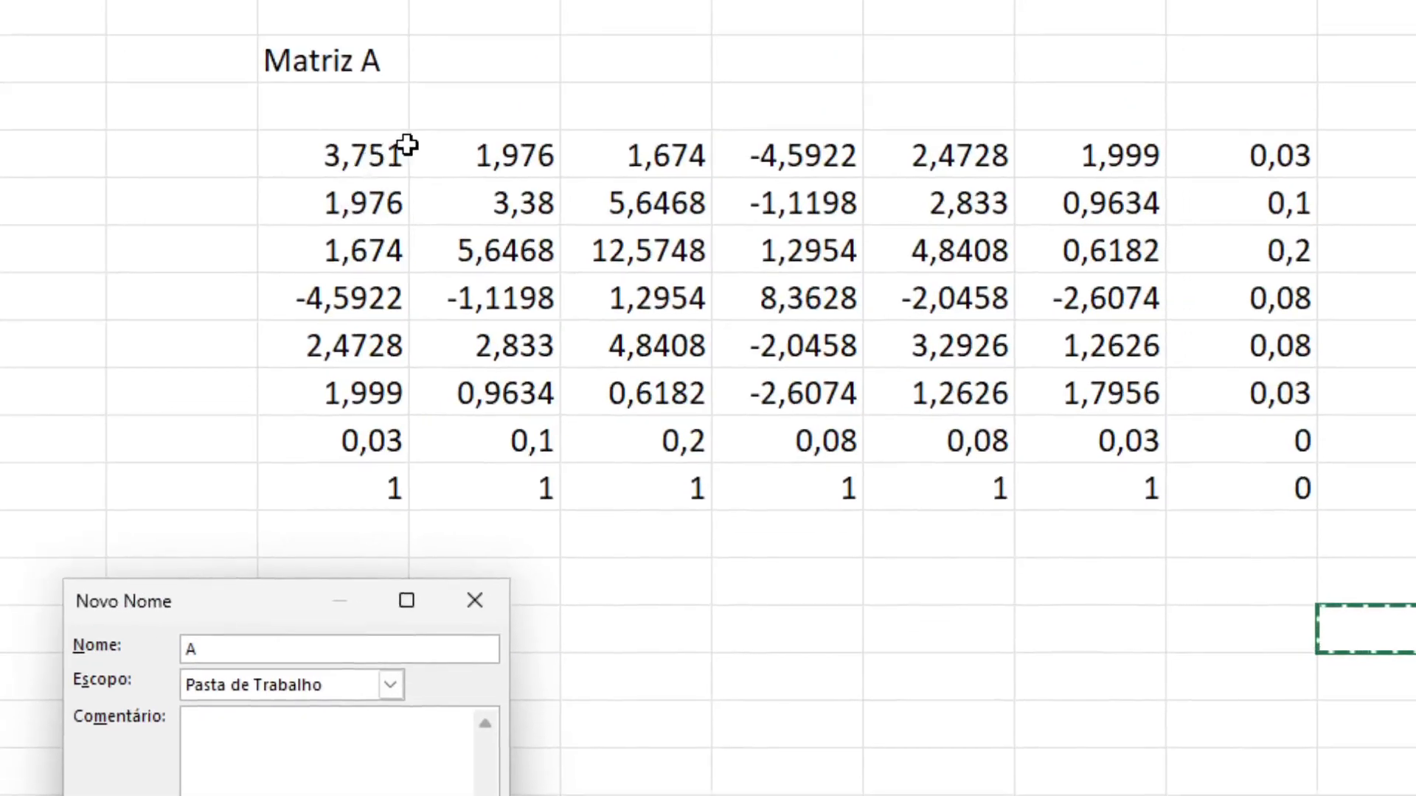
{"action": "left_click", "coordinate": [361, 154]}
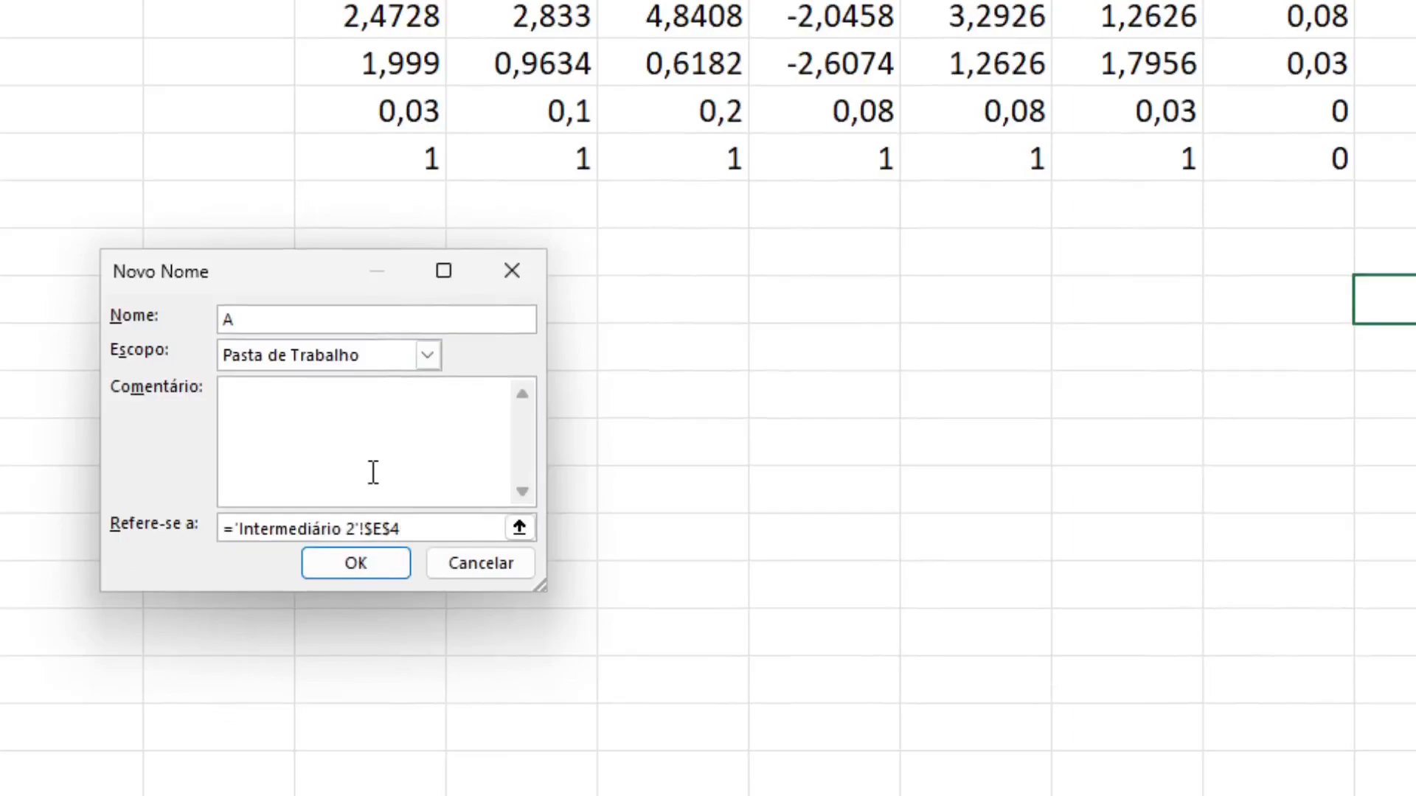
{"action": "type", "text": "#"}
{"action": "key", "text": "Return"}
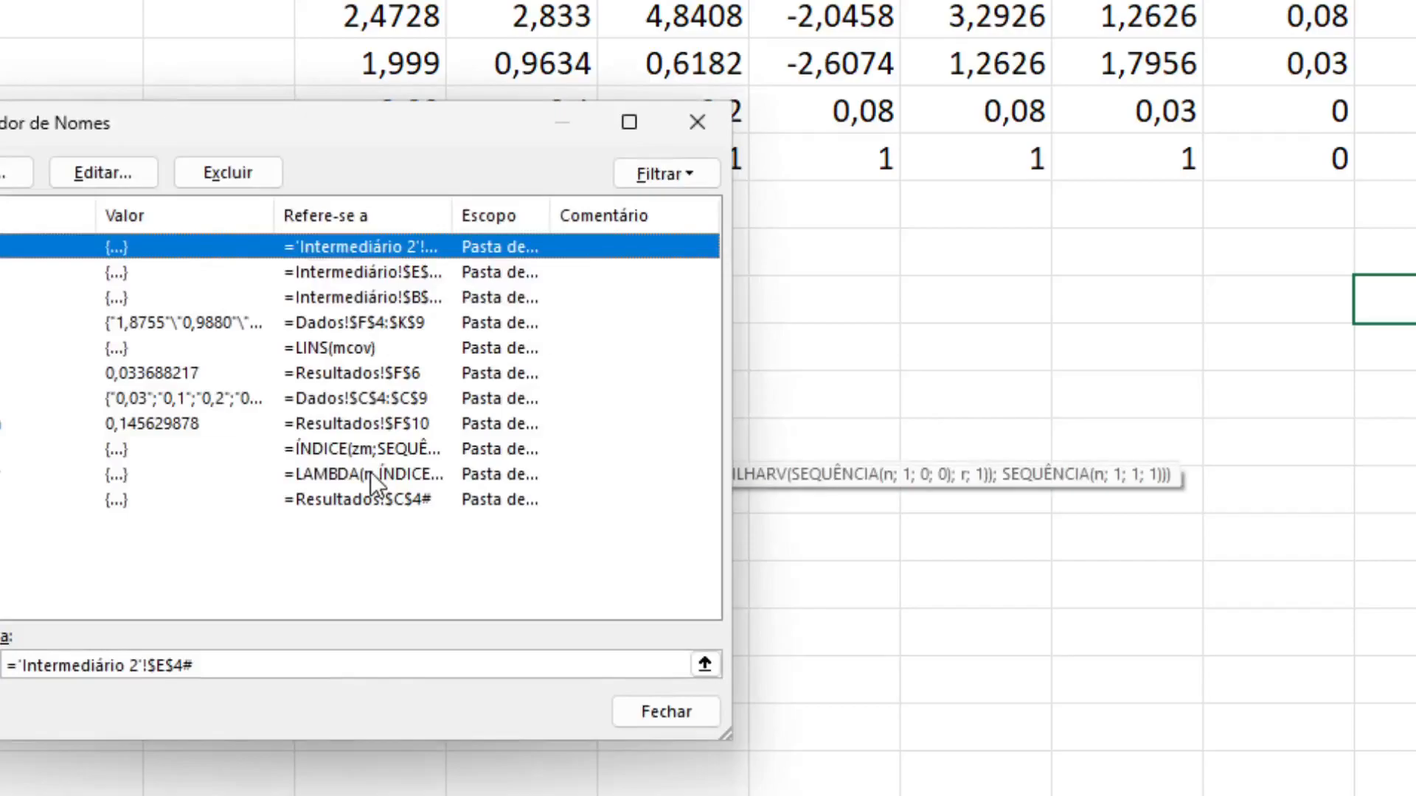
{"action": "key", "text": "Escape"}
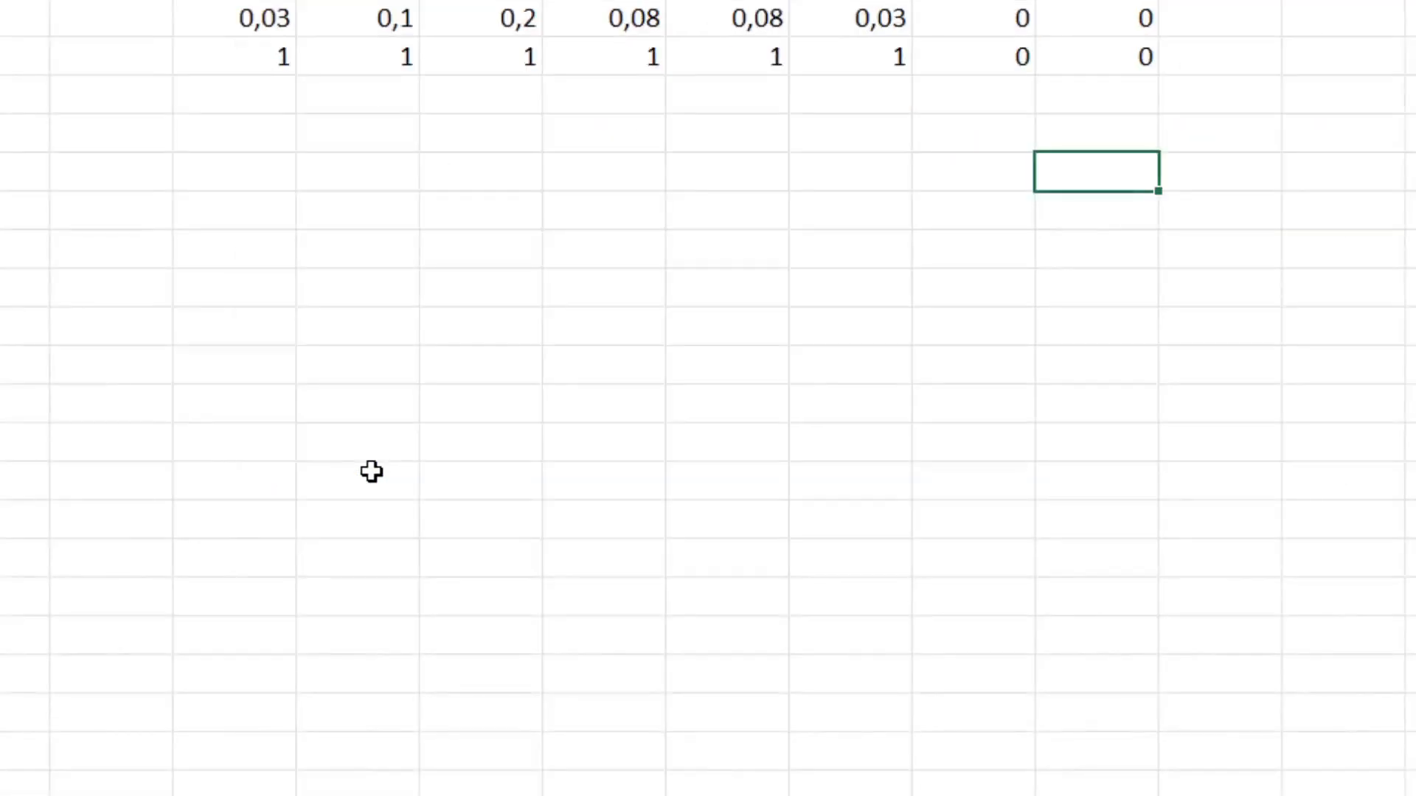
Step: Test the name A by entering =A in E14, and clear that cell again
{"action": "scroll", "coordinate": [372, 472], "scroll_direction": "up", "scroll_amount": 5}
{"action": "scroll", "coordinate": [372, 471], "scroll_direction": "down", "scroll_amount": 8}
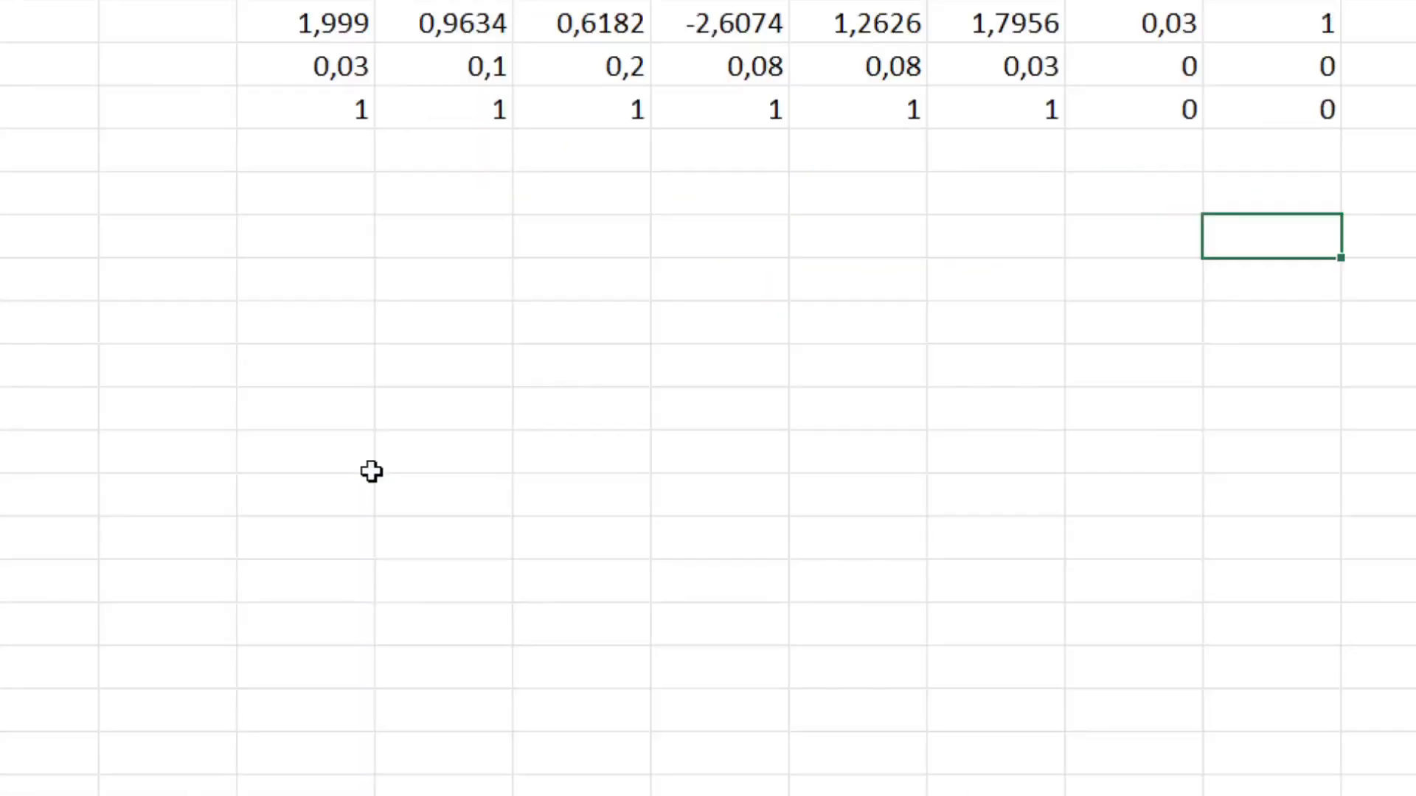
{"action": "scroll", "coordinate": [373, 467], "scroll_direction": "down", "scroll_amount": 4}
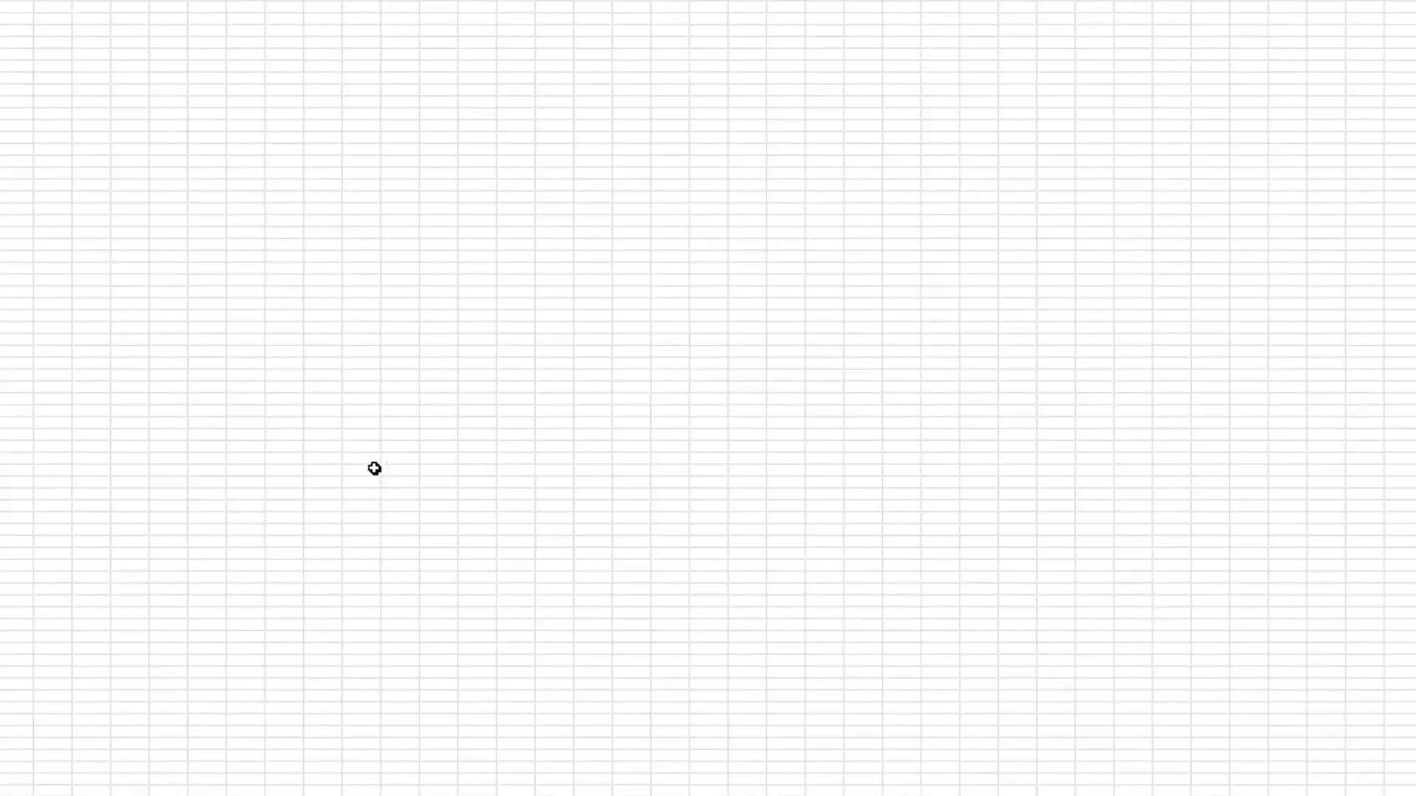
{"action": "middle_click", "coordinate": [370, 448]}
{"action": "middle_click", "coordinate": [370, 448]}
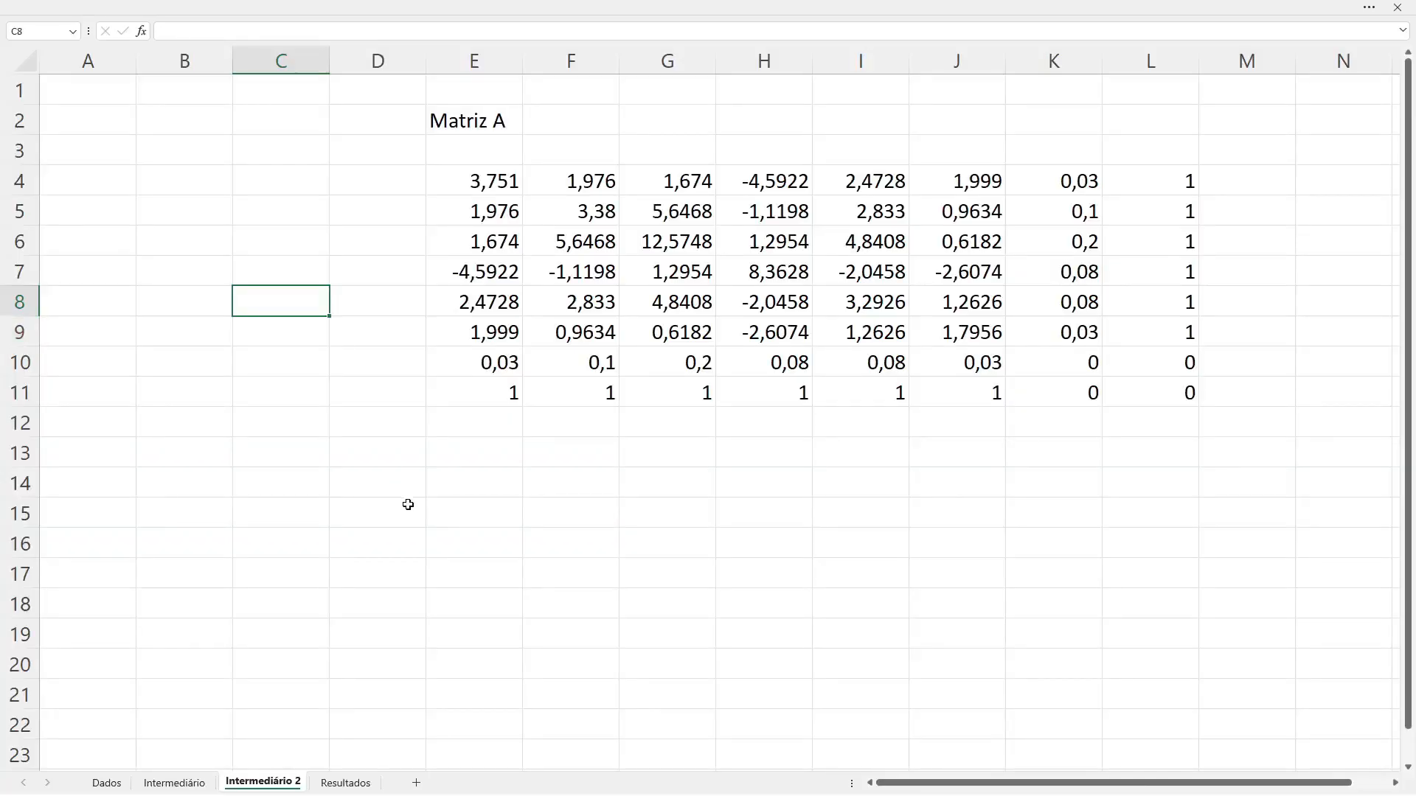
{"action": "left_click", "coordinate": [448, 481]}
{"action": "type", "text": "=A"}
{"action": "key", "text": "Return"}
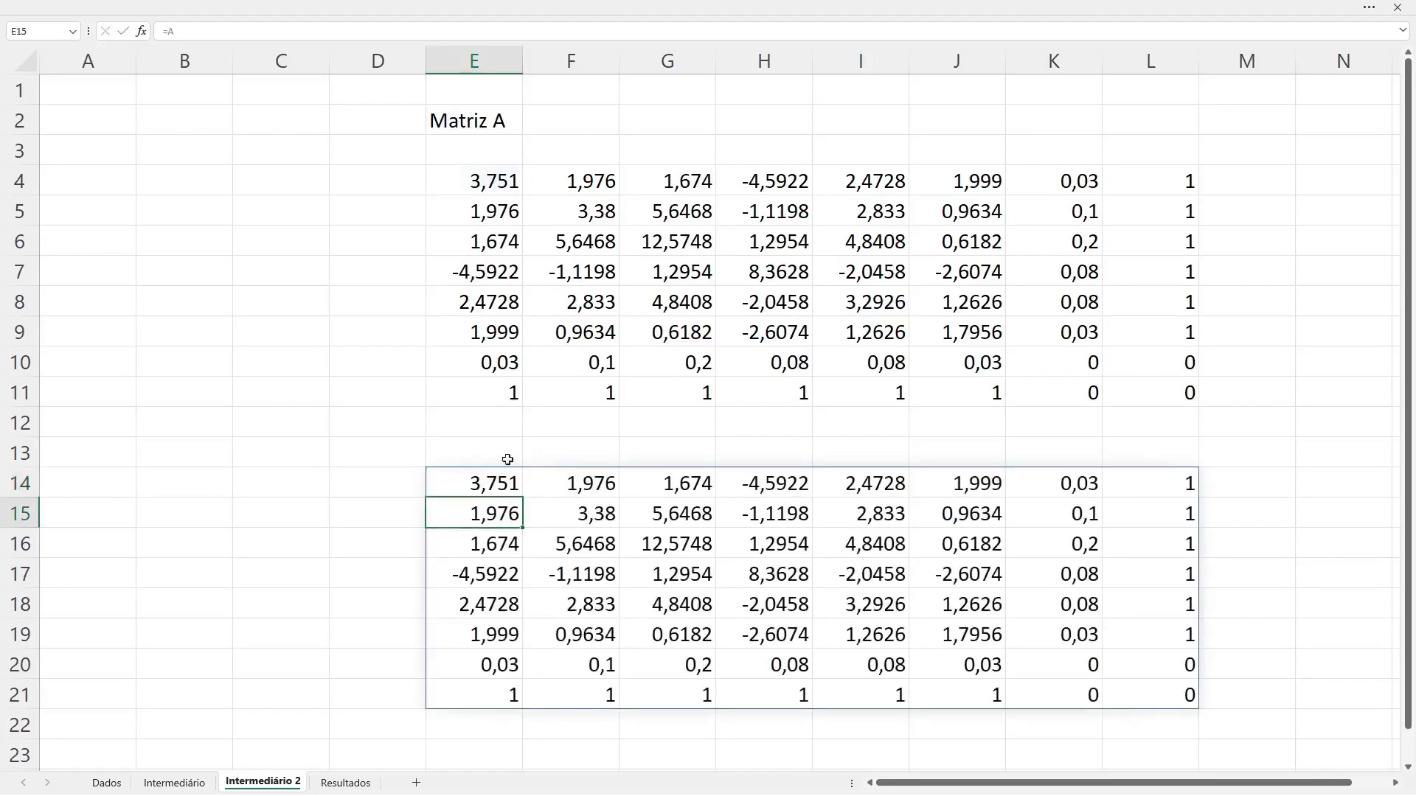
{"action": "left_click", "coordinate": [468, 487]}
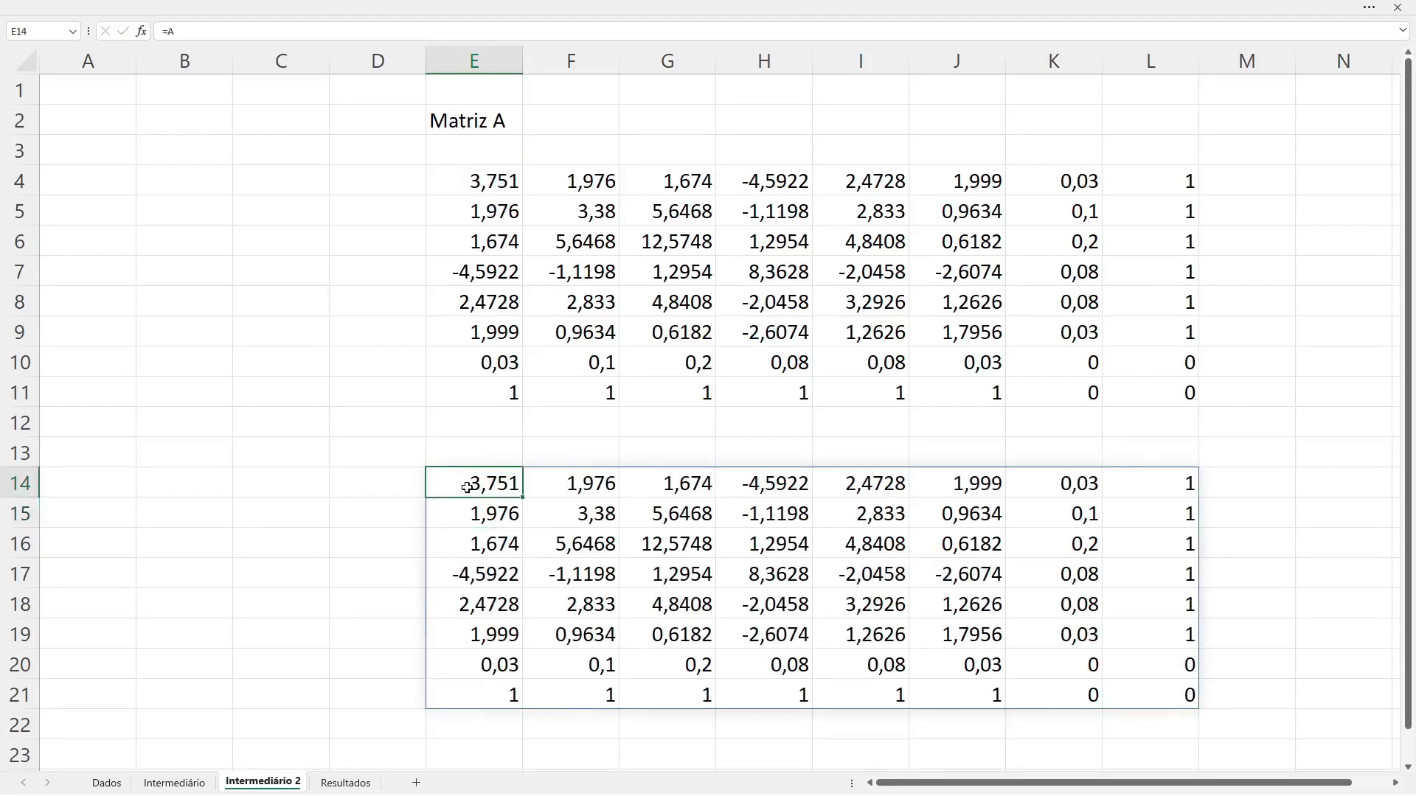
{"action": "key", "text": "Delete"}
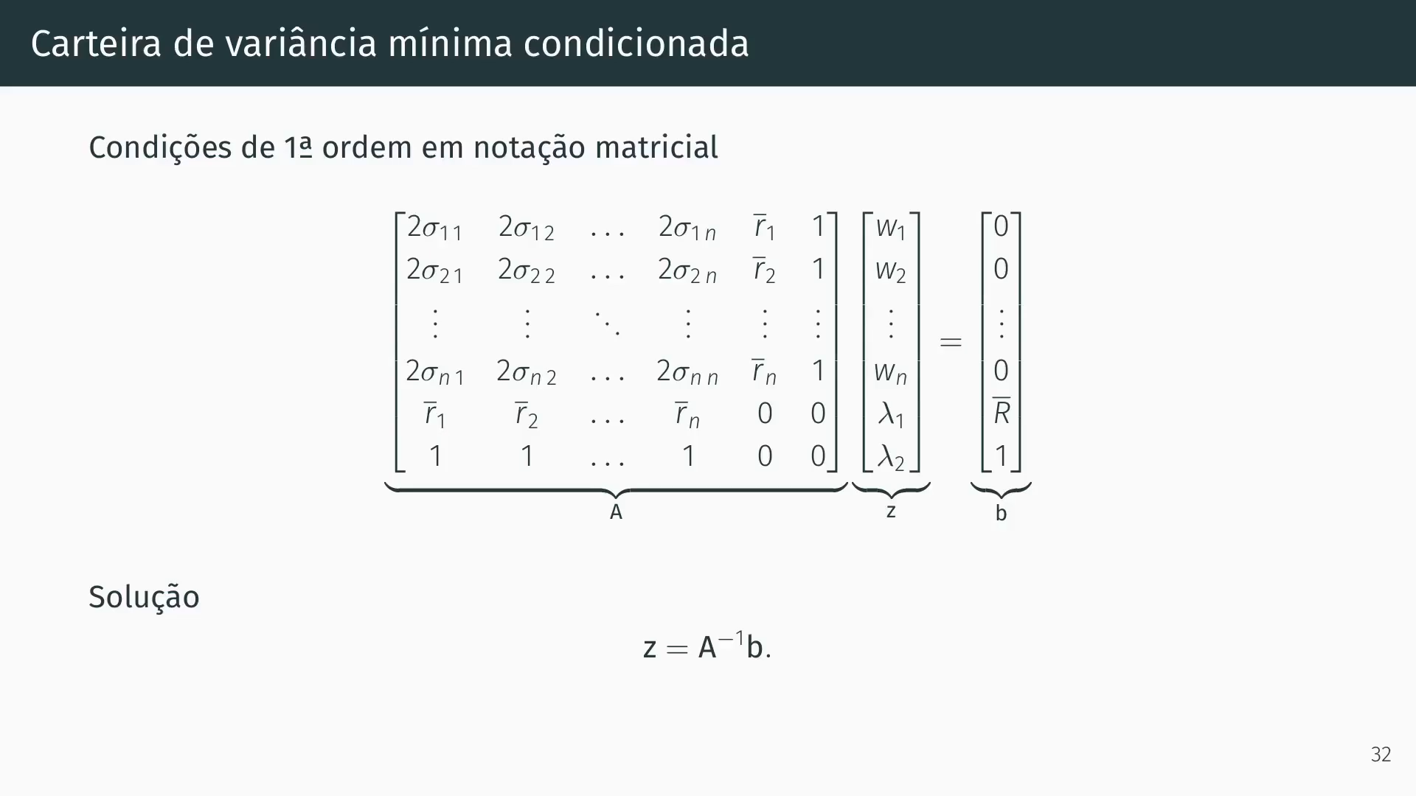
Step: Return to the Excel workbook and enter the heading "Rentabilidade" in B17 of the Resultados sheet
{"action": "key", "text": "alt+Tab"}
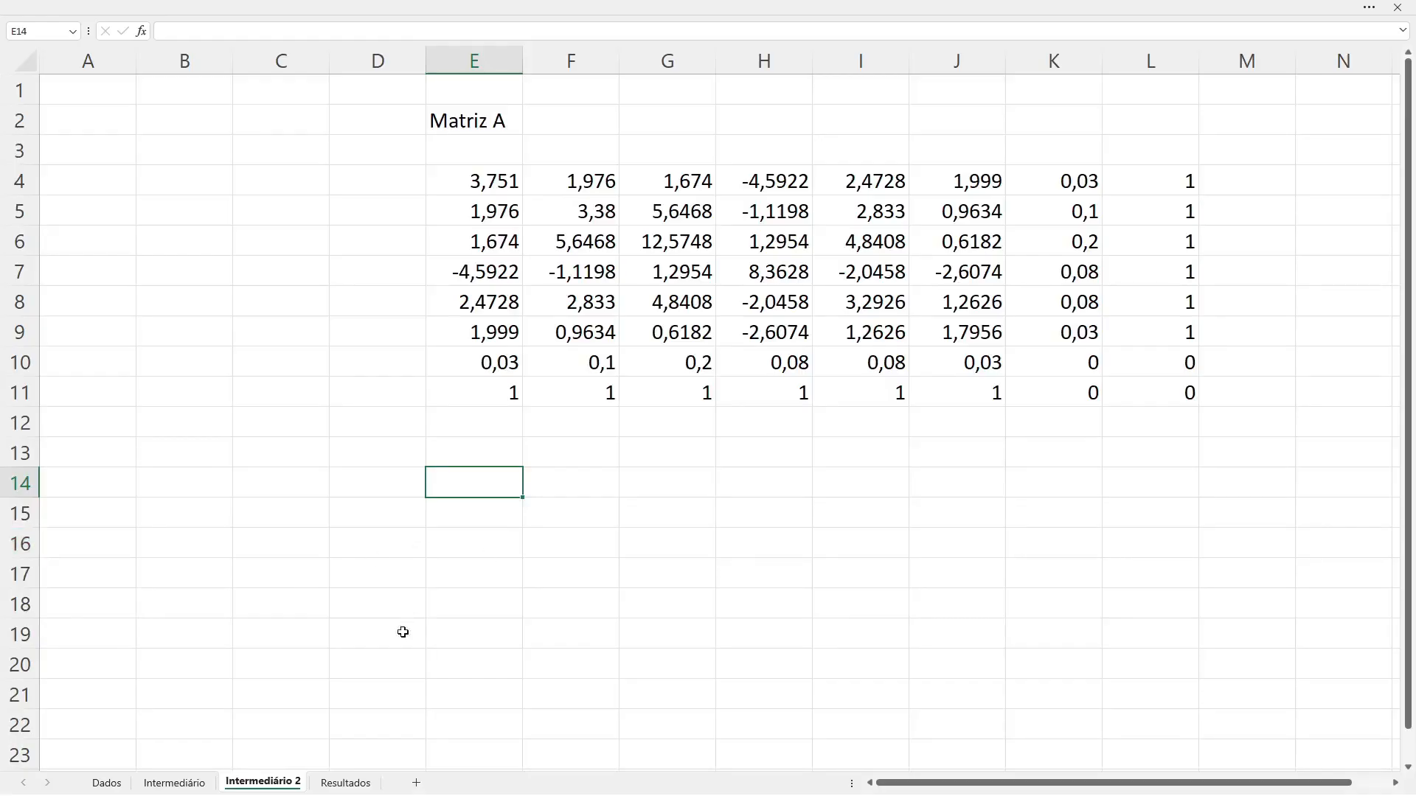
{"action": "left_click", "coordinate": [347, 783]}
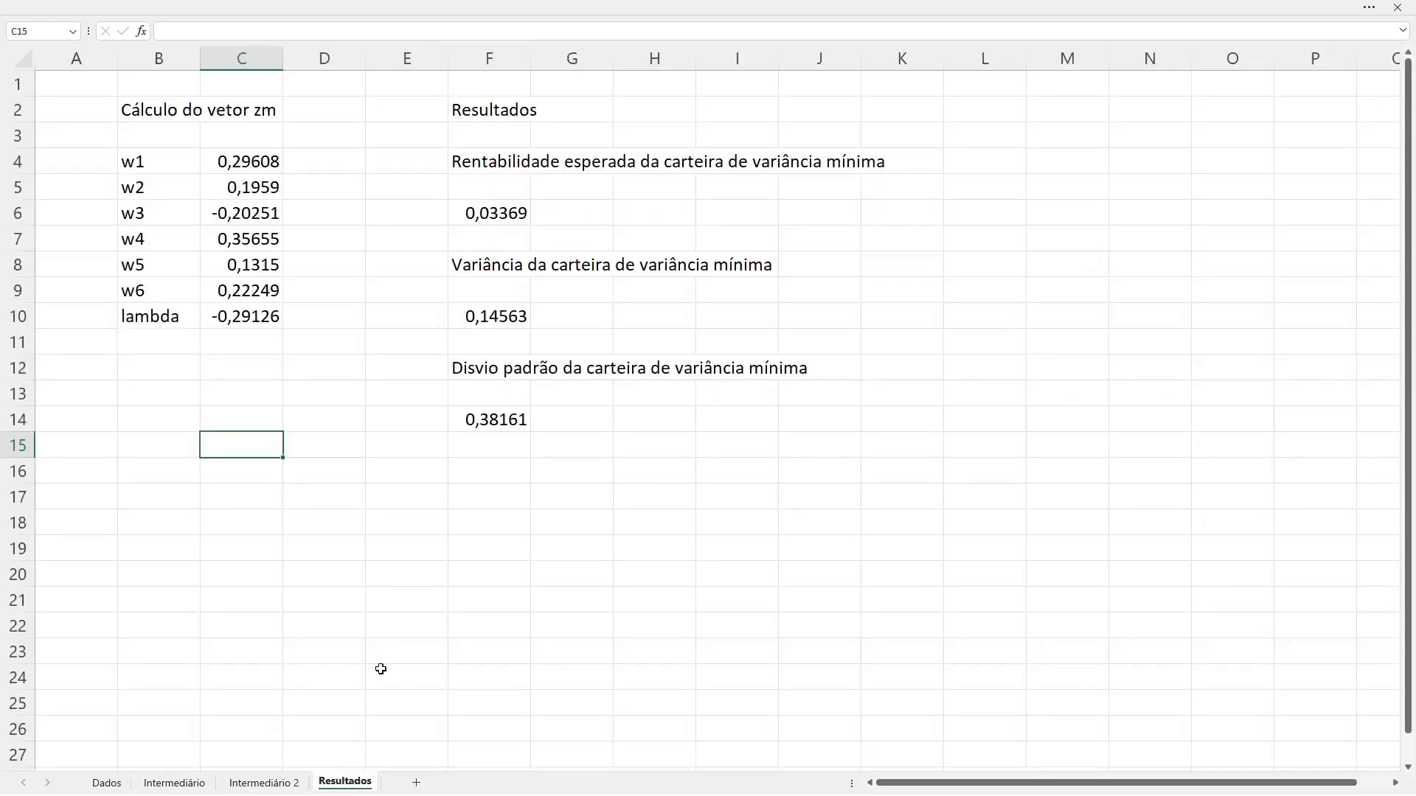
{"action": "key", "text": "Down"}
{"action": "key", "text": "Down"}
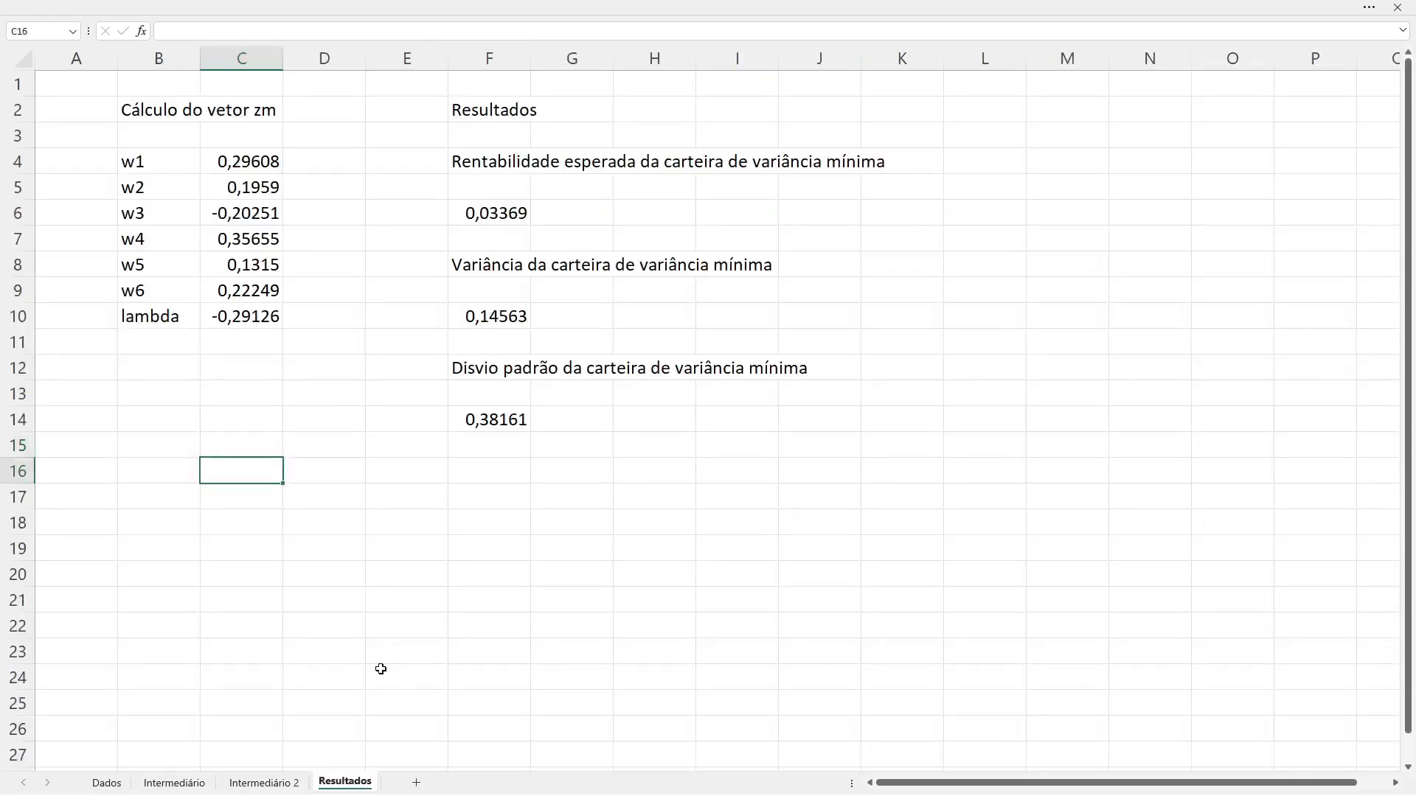
{"action": "key", "text": "Left"}
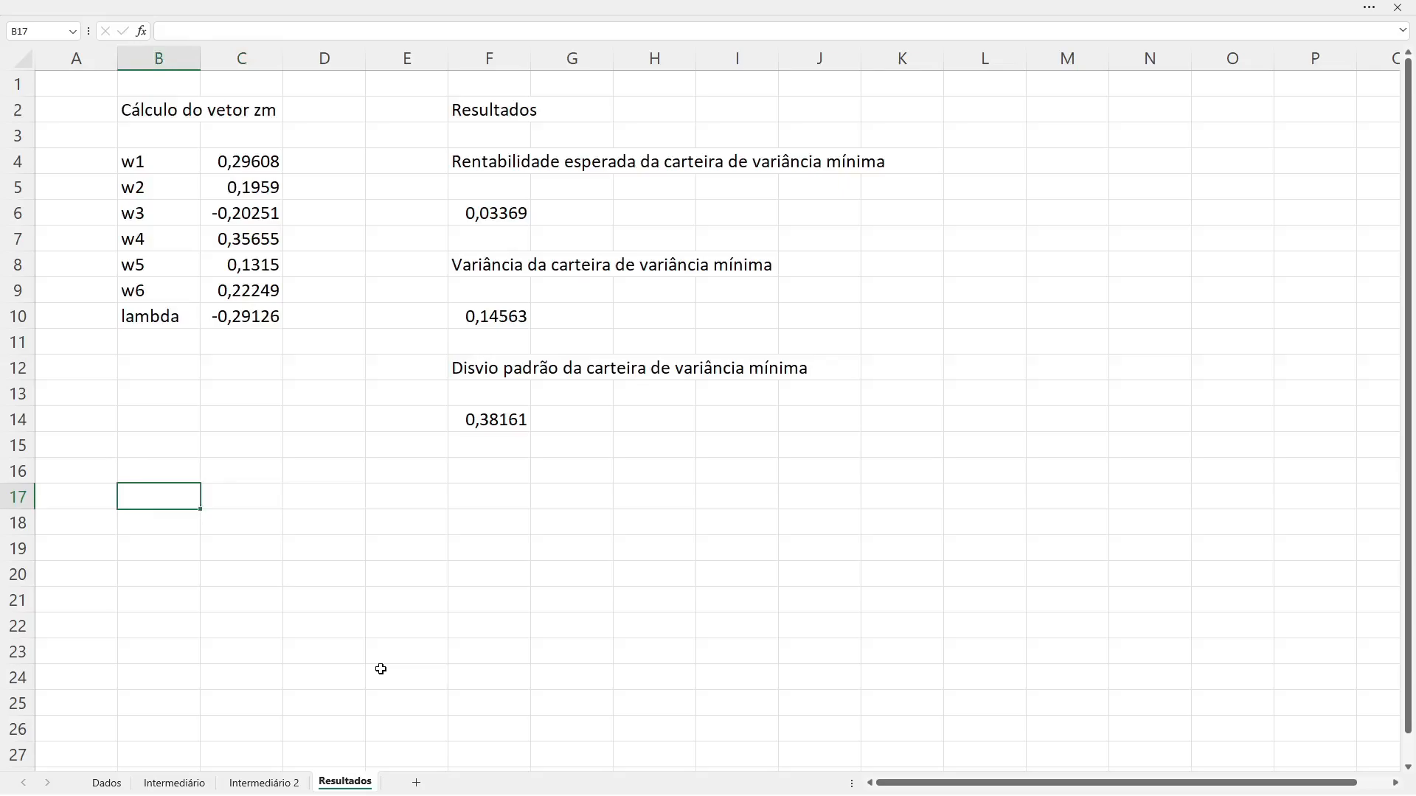
{"action": "type", "text": "Rentabilidade"}
{"action": "key", "text": "Return"}
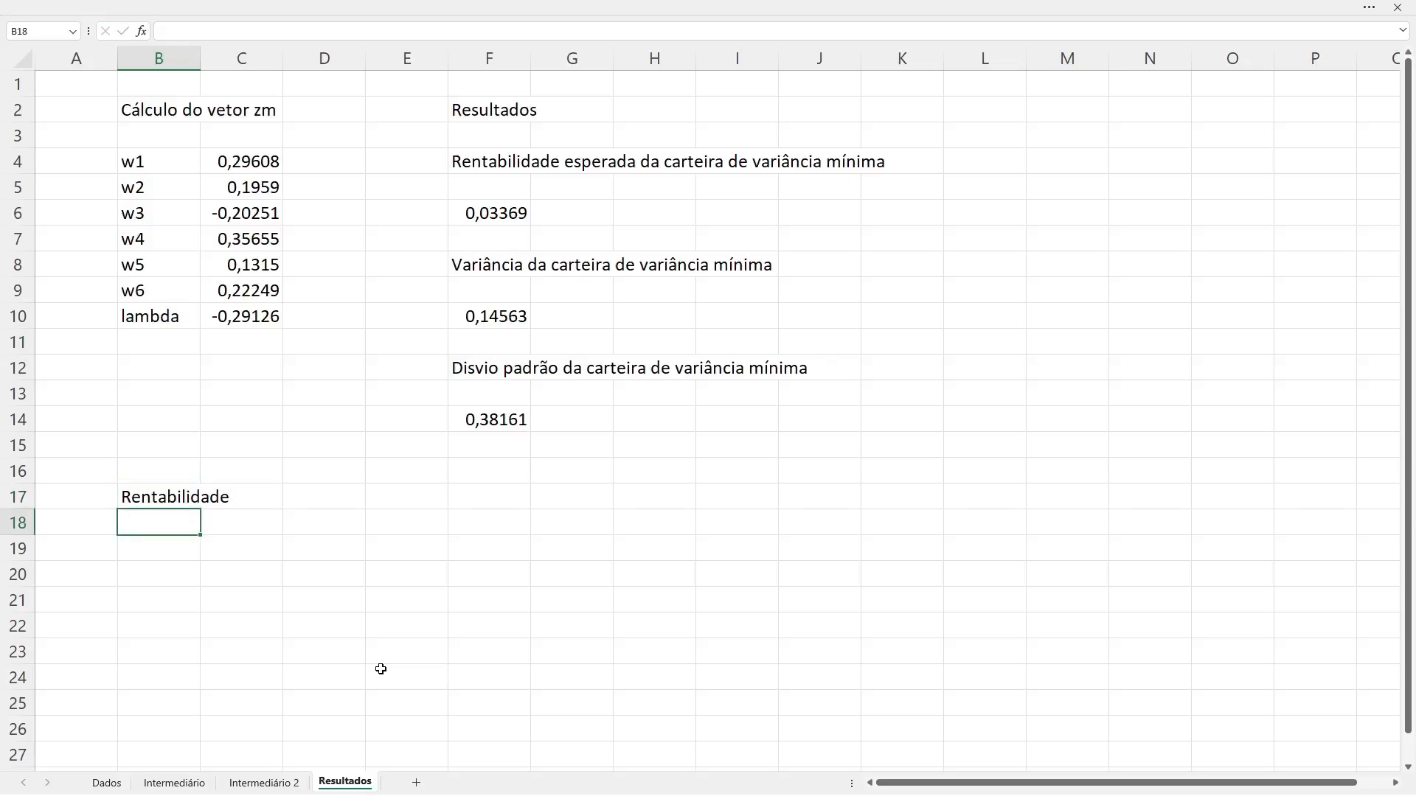
{"action": "type", "text": "-0.02"}
{"action": "key", "text": "Escape"}
Step: Begin a SEQUÊNCIA formula in B18 with 500 rows and 1 column
{"action": "type", "text": "=se"}
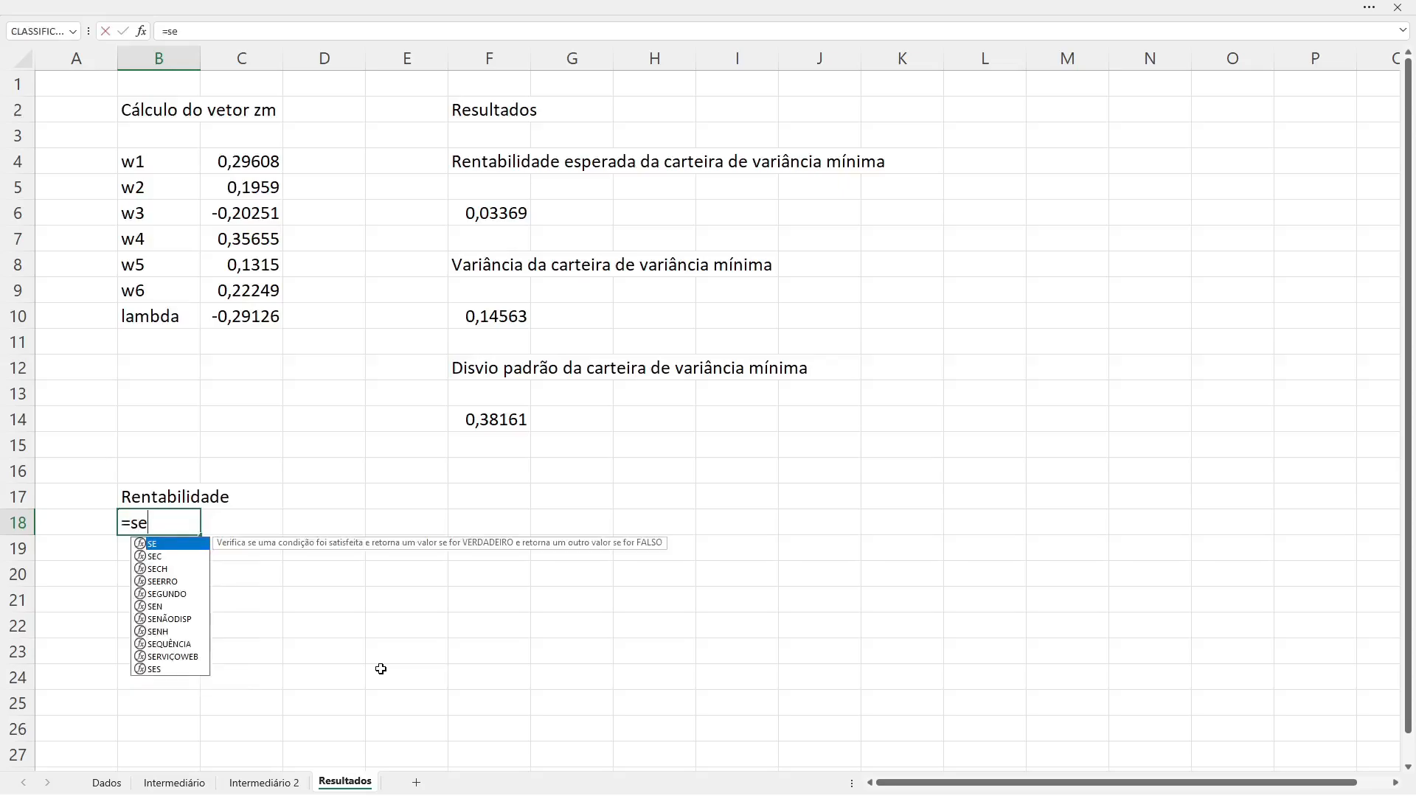
{"action": "type", "text": "q"}
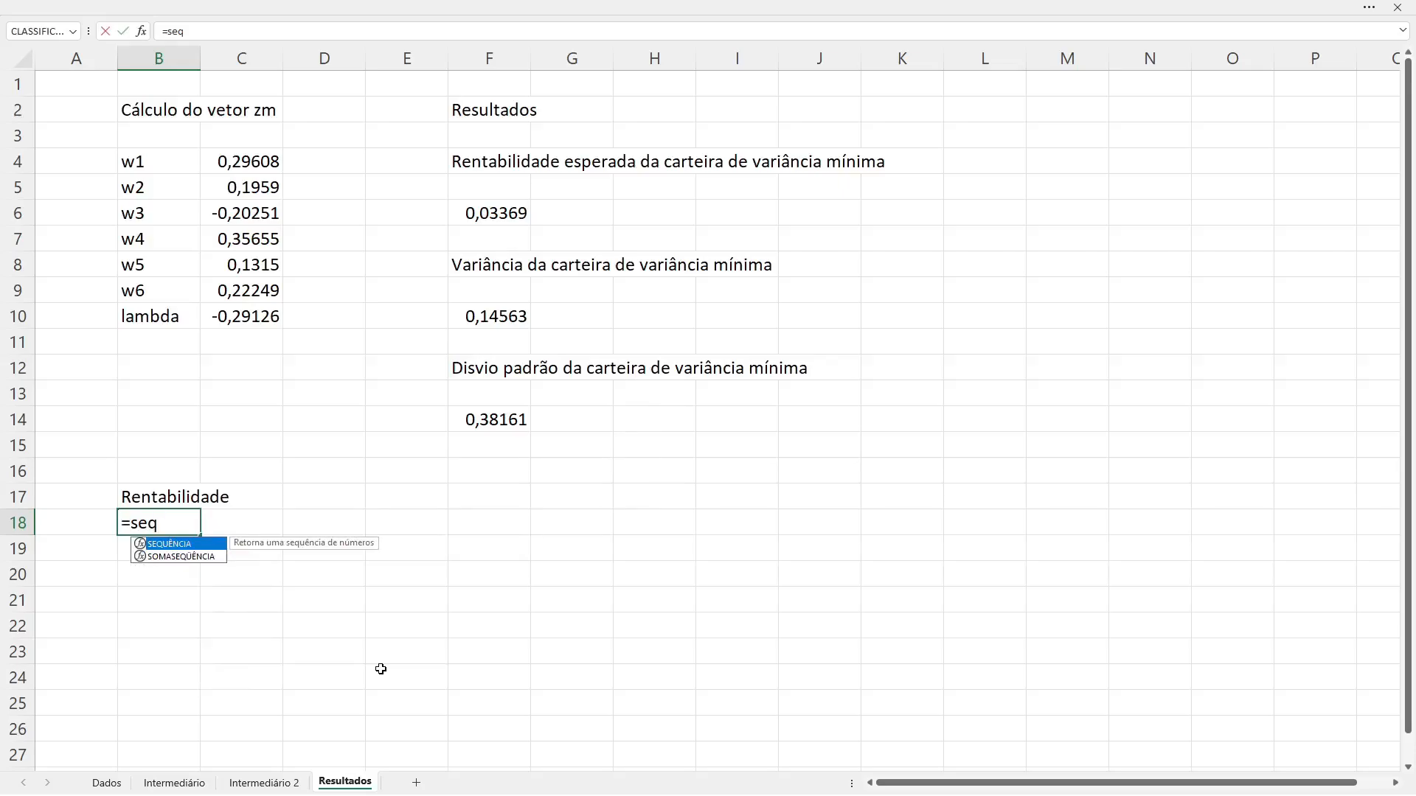
{"action": "key", "text": "Tab"}
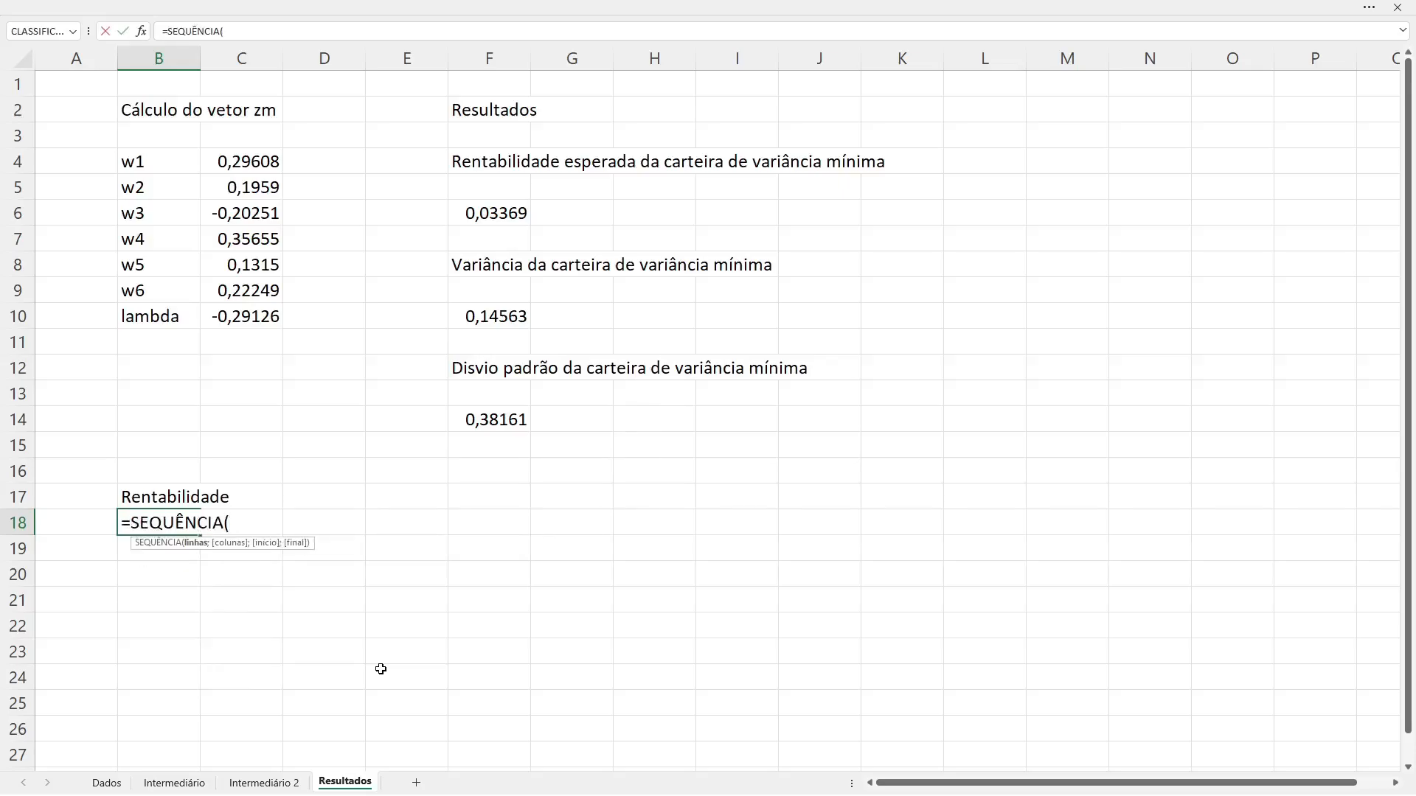
{"action": "type", "text": "500"}
{"action": "type", "text": ", "}
{"action": "type", "text": "; 1;"}
{"action": "type", "text": " 0.0"}
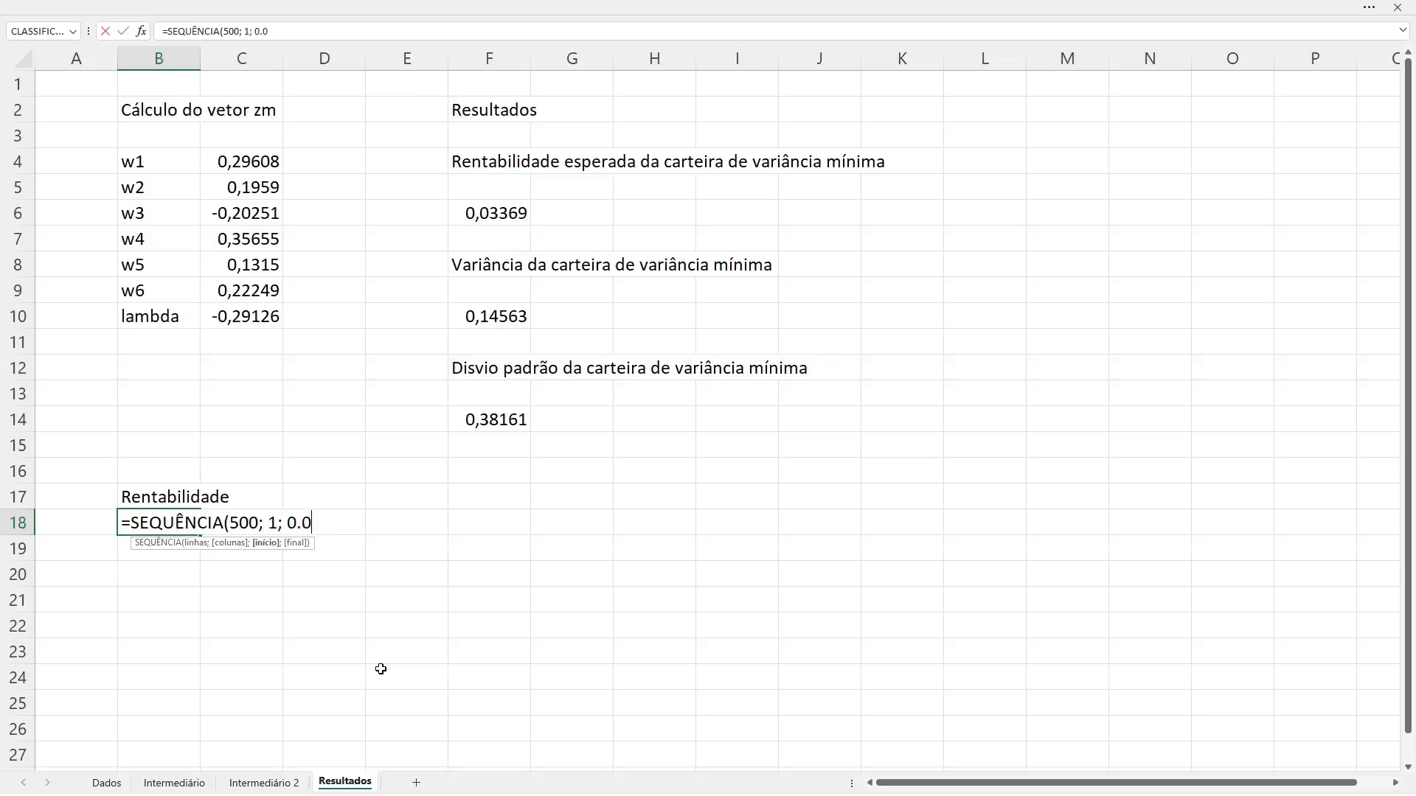
Step: Give the SEQUÊNCIA formula in B18 a start value of -0.02
{"action": "key", "text": "BackSpace"}
{"action": "key", "text": "BackSpace"}
{"action": "key", "text": "BackSpace"}
{"action": "type", "text": "-0.02;"}
Step: Give the SEQUÊNCIA formula a step of 0.22/499 and commit it in B18
{"action": "type", "text": "0.22"}
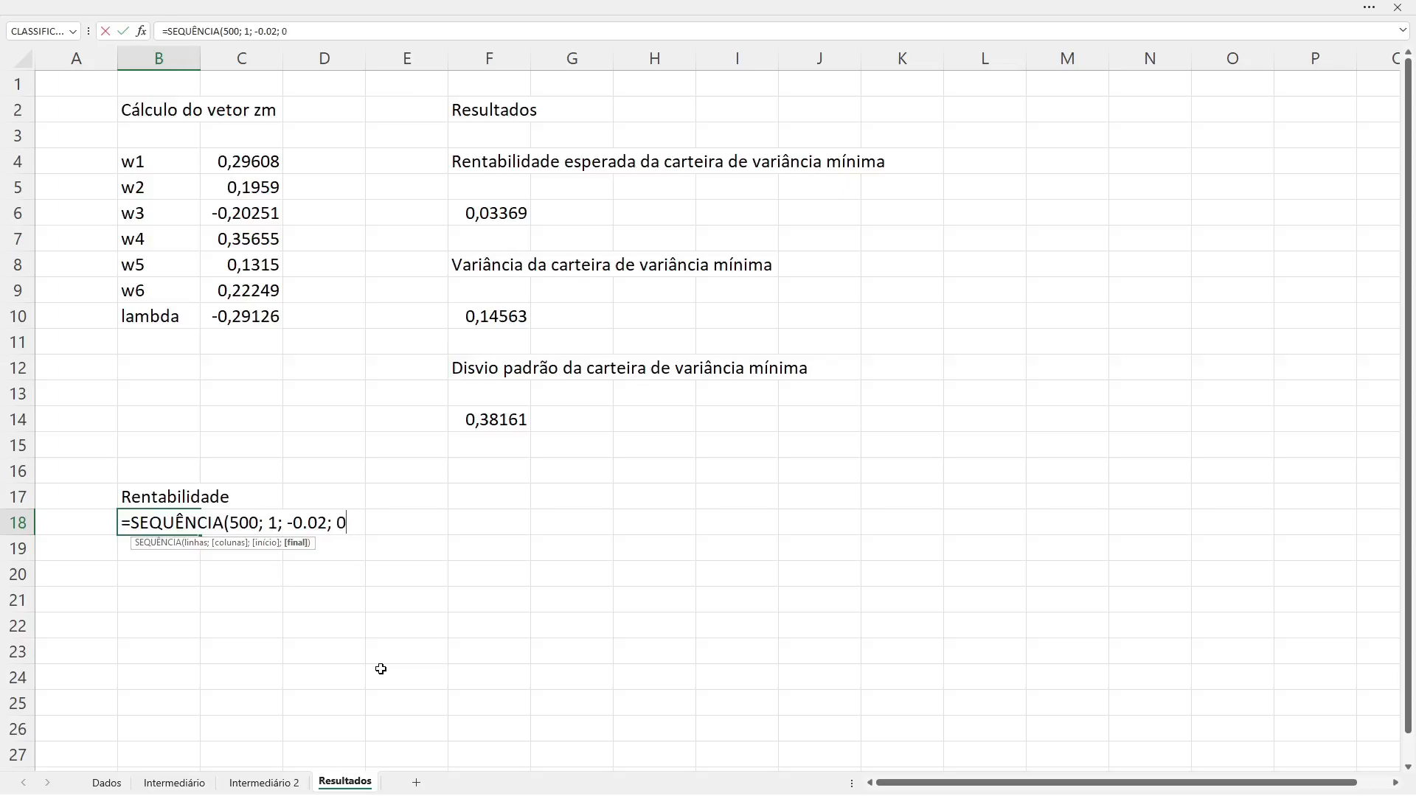
{"action": "type", "text": "/499)"}
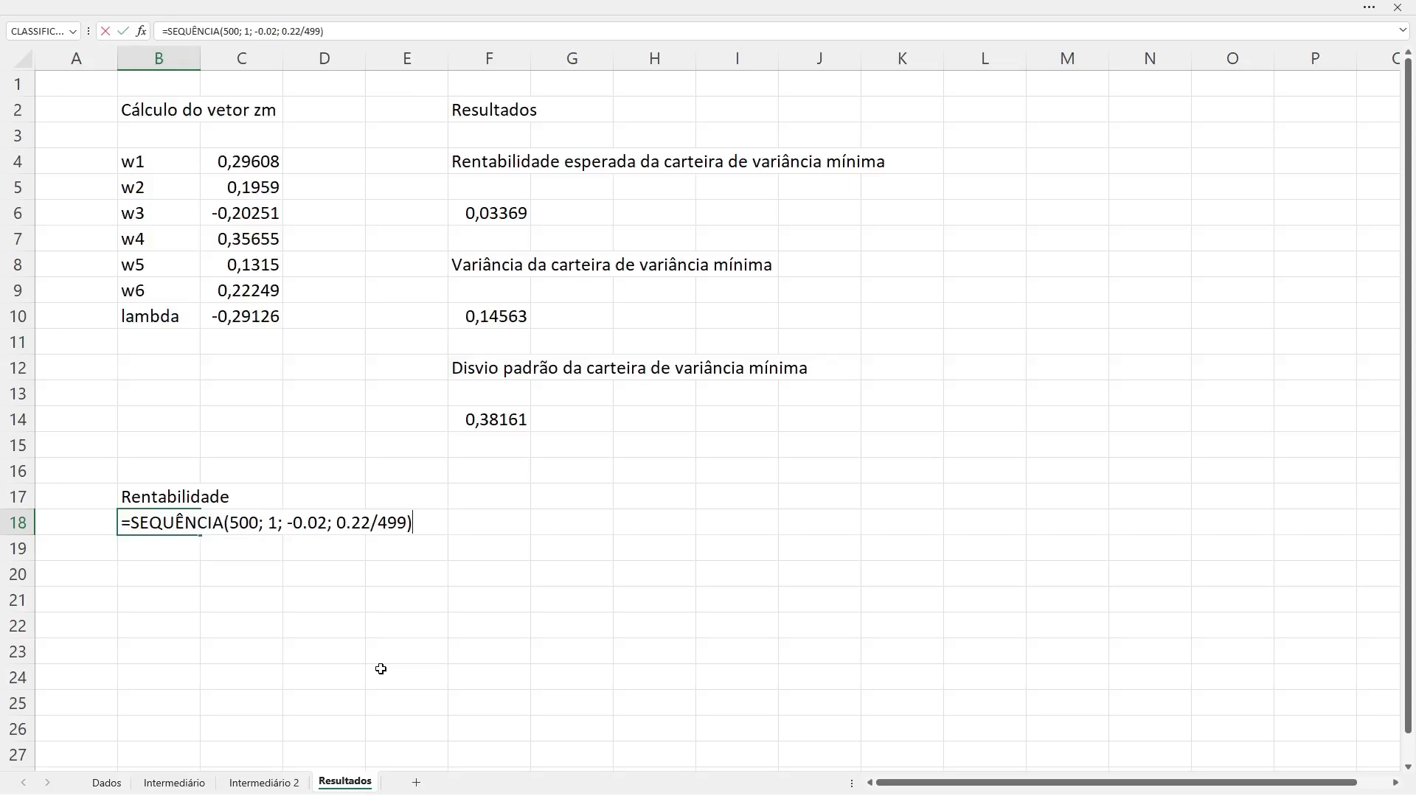
{"action": "key", "text": "Return"}
{"action": "key", "text": "Up"}
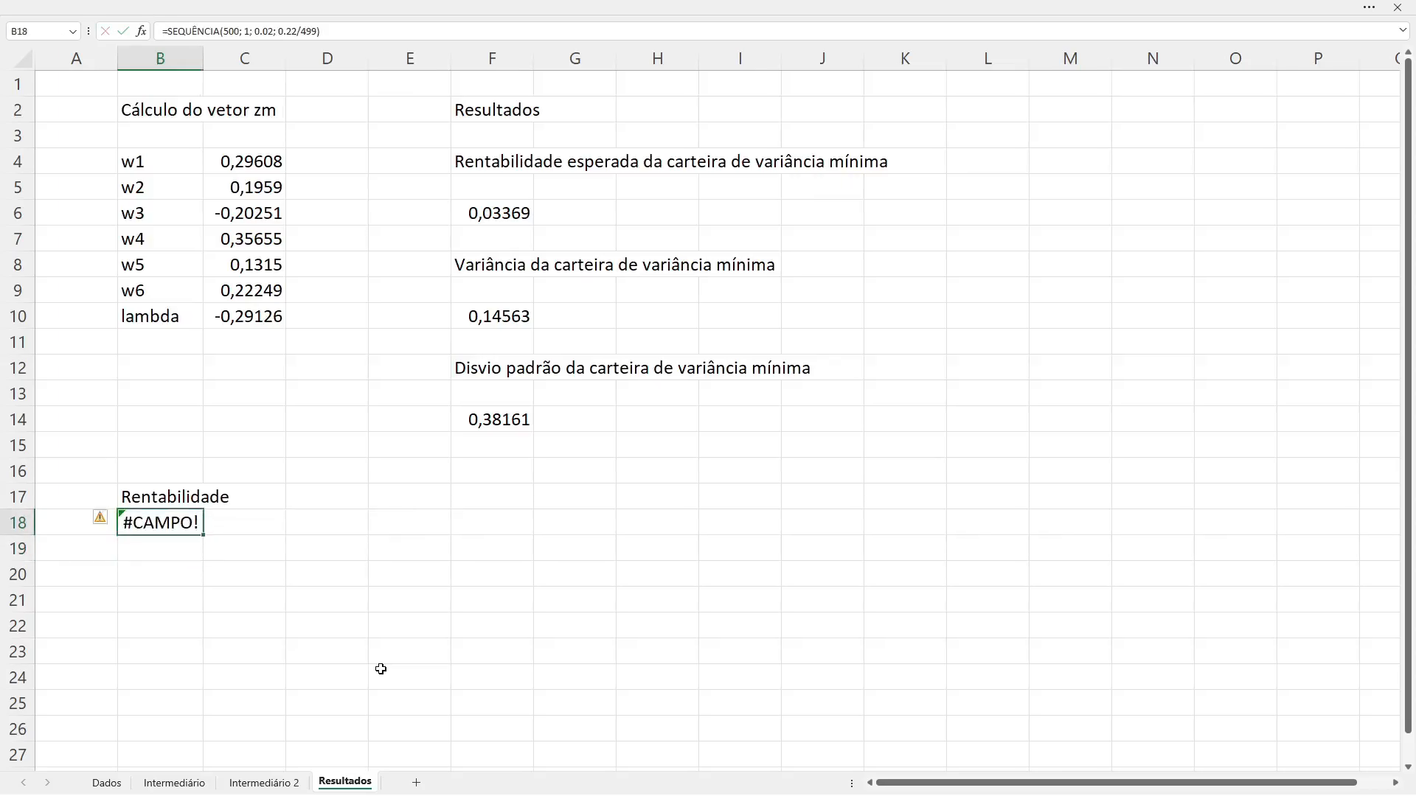
Step: Replace the decimal point in the start value of B18's SEQUÊNCIA formula with a comma, so it reads 0,02
{"action": "key", "text": "F2"}
{"action": "key", "text": "Left"}
{"action": "key", "text": "Left"}
{"action": "key", "text": "Left"}
{"action": "key", "text": "Left"}
{"action": "key", "text": "Left"}
{"action": "key", "text": "Left"}
{"action": "key", "text": "Left"}
{"action": "key", "text": "Left"}
{"action": "key", "text": "Left"}
{"action": "key", "text": "Left"}
{"action": "key", "text": "Left"}
{"action": "key", "text": "Left"}
{"action": "key", "text": "Left"}
{"action": "key", "text": "Left"}
{"action": "key", "text": "Left"}
{"action": "key", "text": "Left"}
{"action": "key", "text": "Left"}
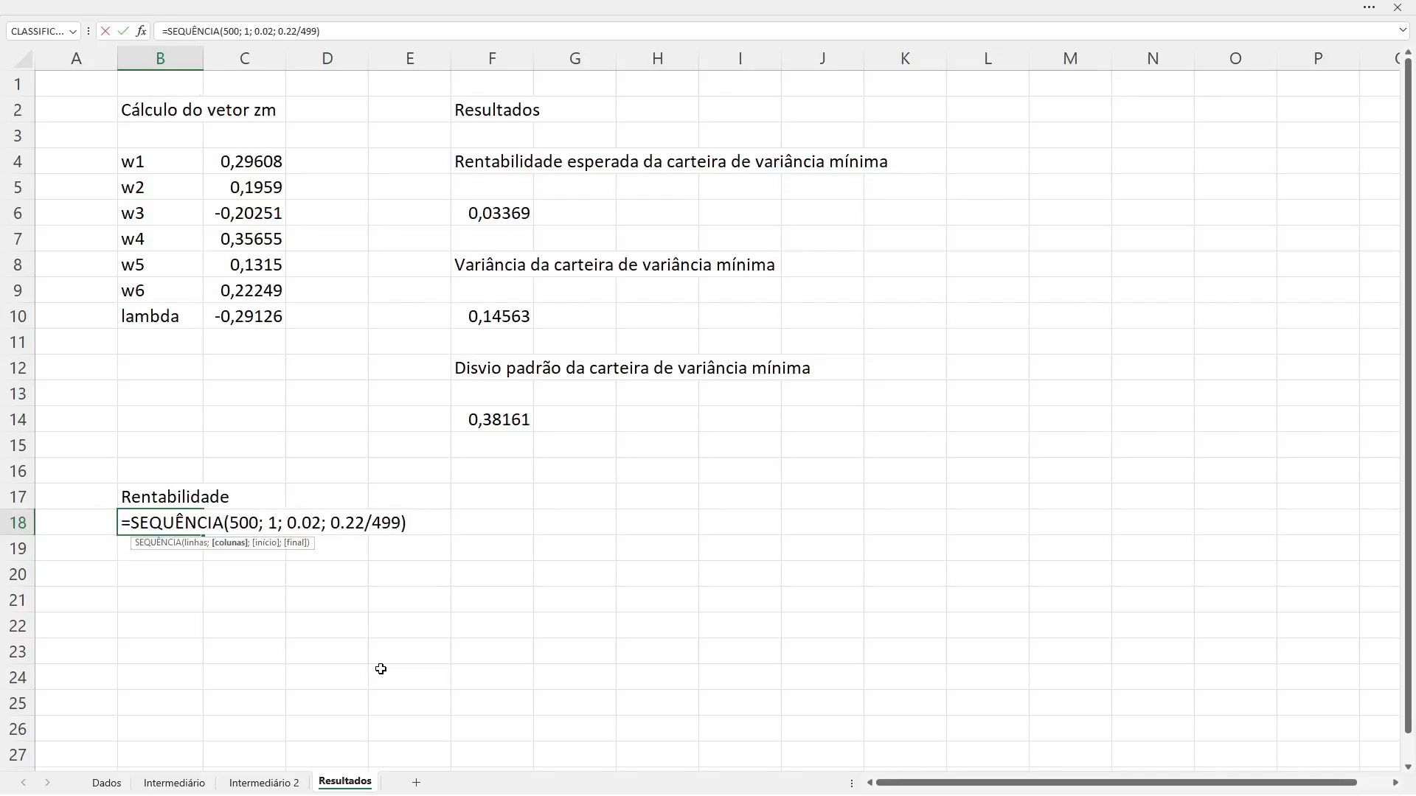
{"action": "key", "text": "Right"}
{"action": "key", "text": "Right"}
{"action": "key", "text": "Right"}
{"action": "key", "text": "Right"}
{"action": "key", "text": "Right"}
{"action": "key", "text": "BackSpace"}
{"action": "type", "text": ","}
Step: Replace the decimal point in the formula's step with a comma, so it reads 0,22/499, and commit it
{"action": "key", "text": "Right"}
{"action": "key", "text": "BackSpace"}
{"action": "type", "text": ","}
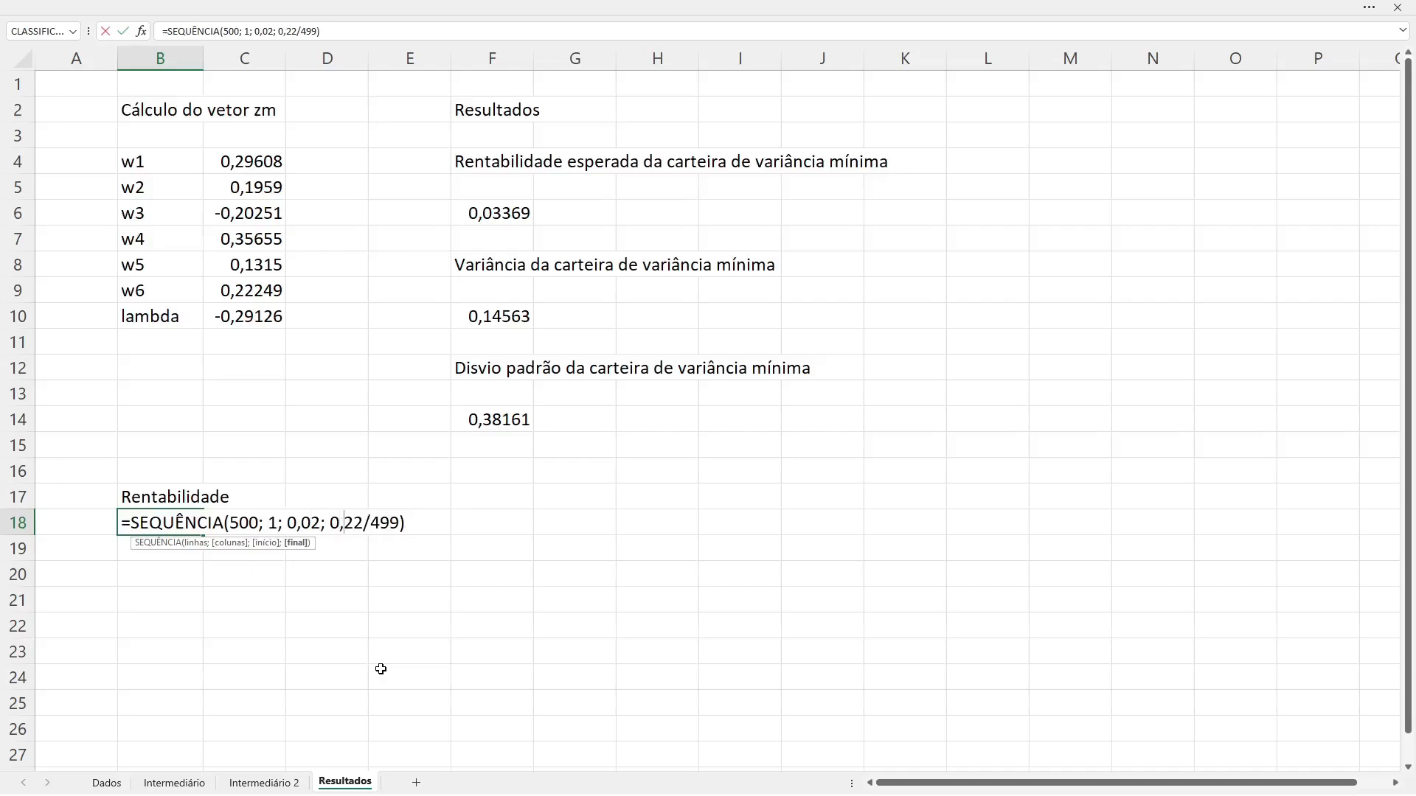
{"action": "key", "text": "Return"}
{"action": "key", "text": "Up"}
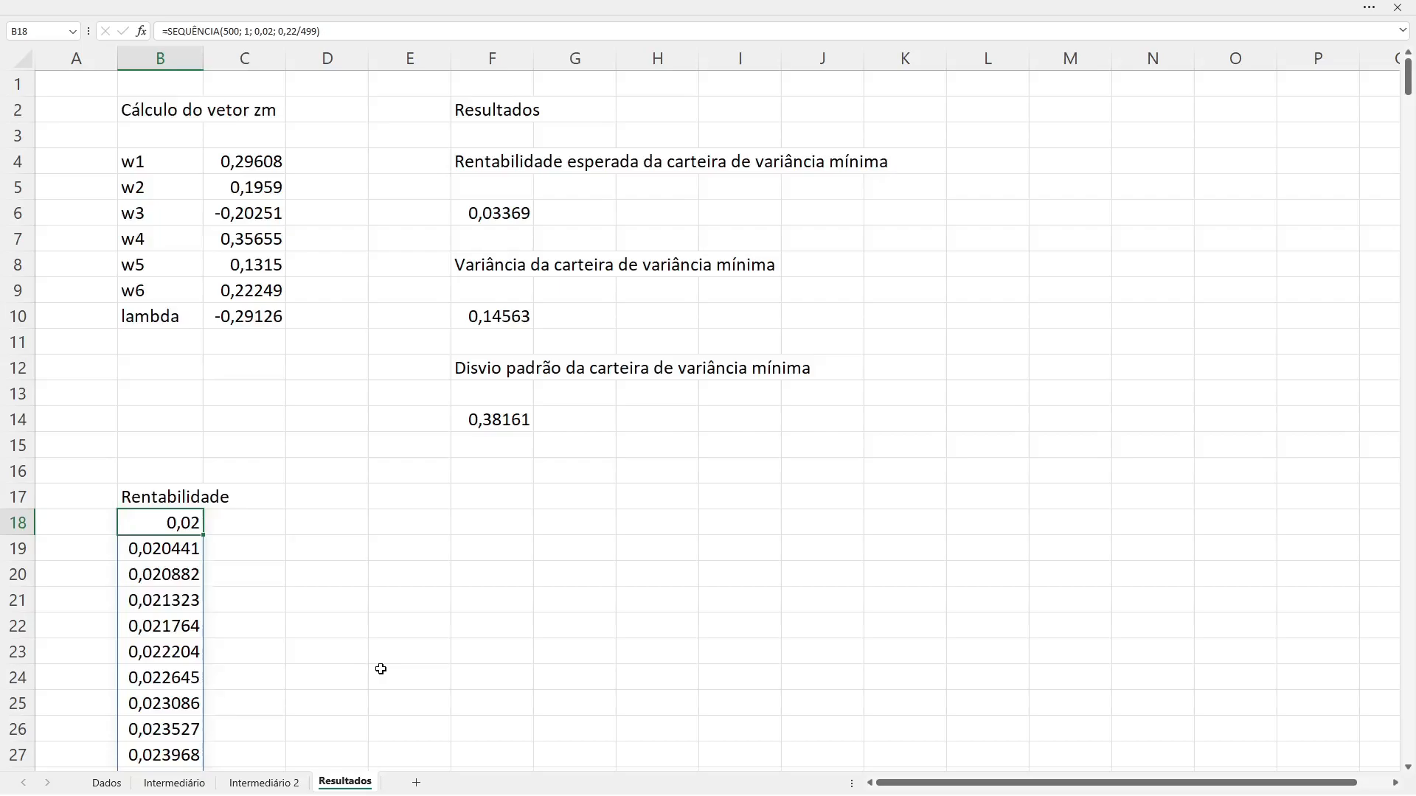
Step: Make the start value of B18's SEQUÊNCIA formula -0,02 and go to the last row of the spilled Rentabilidade column
{"action": "key", "text": "F2"}
{"action": "key", "text": "Left"}
{"action": "key", "text": "Left"}
{"action": "key", "text": "Left"}
{"action": "key", "text": "Left"}
{"action": "key", "text": "Left"}
{"action": "key", "text": "Left"}
{"action": "key", "text": "Left"}
{"action": "key", "text": "Left"}
{"action": "key", "text": "Left"}
{"action": "key", "text": "Left"}
{"action": "key", "text": "Left"}
{"action": "key", "text": "Left"}
{"action": "key", "text": "Left"}
{"action": "key", "text": "Left"}
{"action": "key", "text": "Left"}
{"action": "key", "text": "Left"}
{"action": "key", "text": "Left"}
{"action": "key", "text": "Left"}
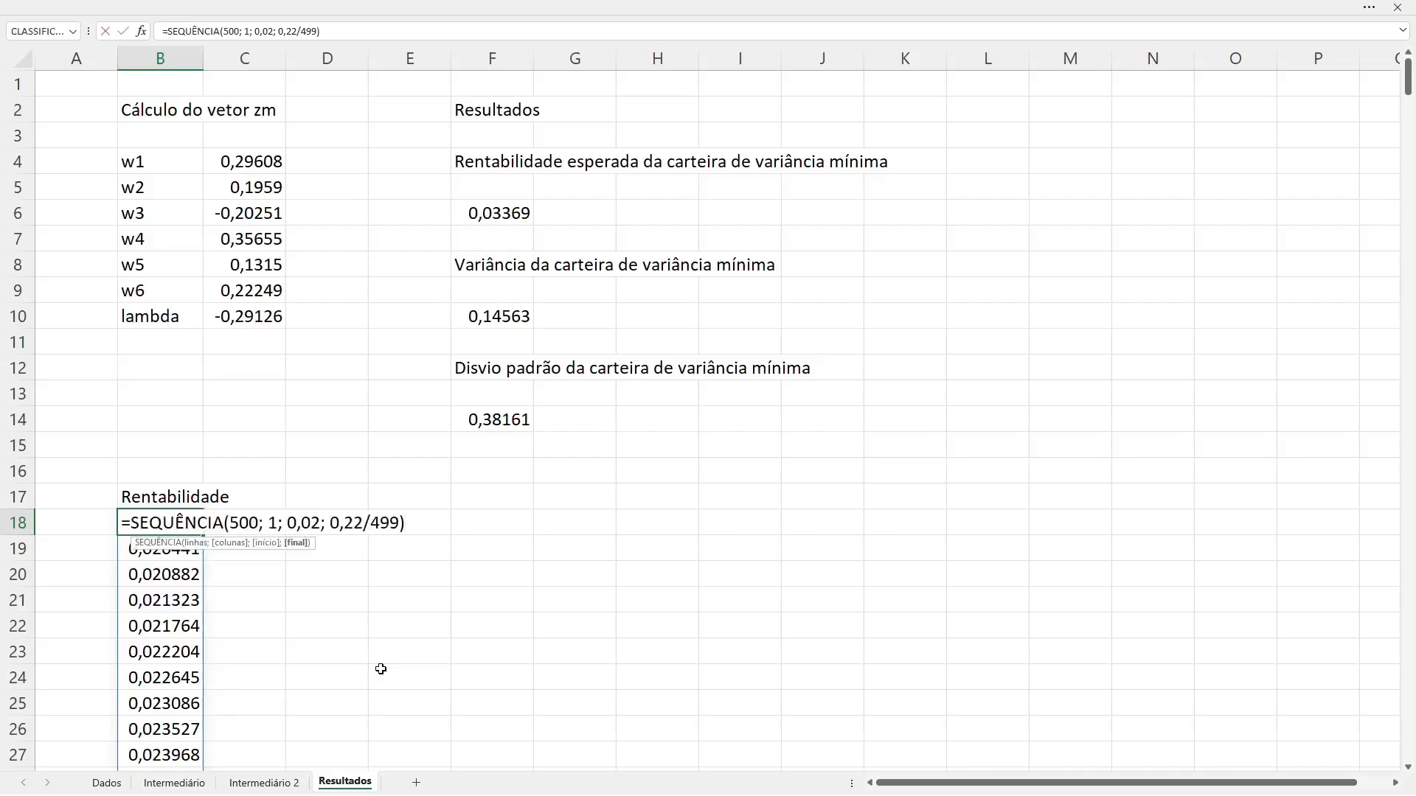
{"action": "key", "text": "Right"}
{"action": "key", "text": "Right"}
{"action": "type", "text": "-"}
{"action": "key", "text": "Return"}
{"action": "key", "text": "Up"}
{"action": "key", "text": "ctrl+Down"}
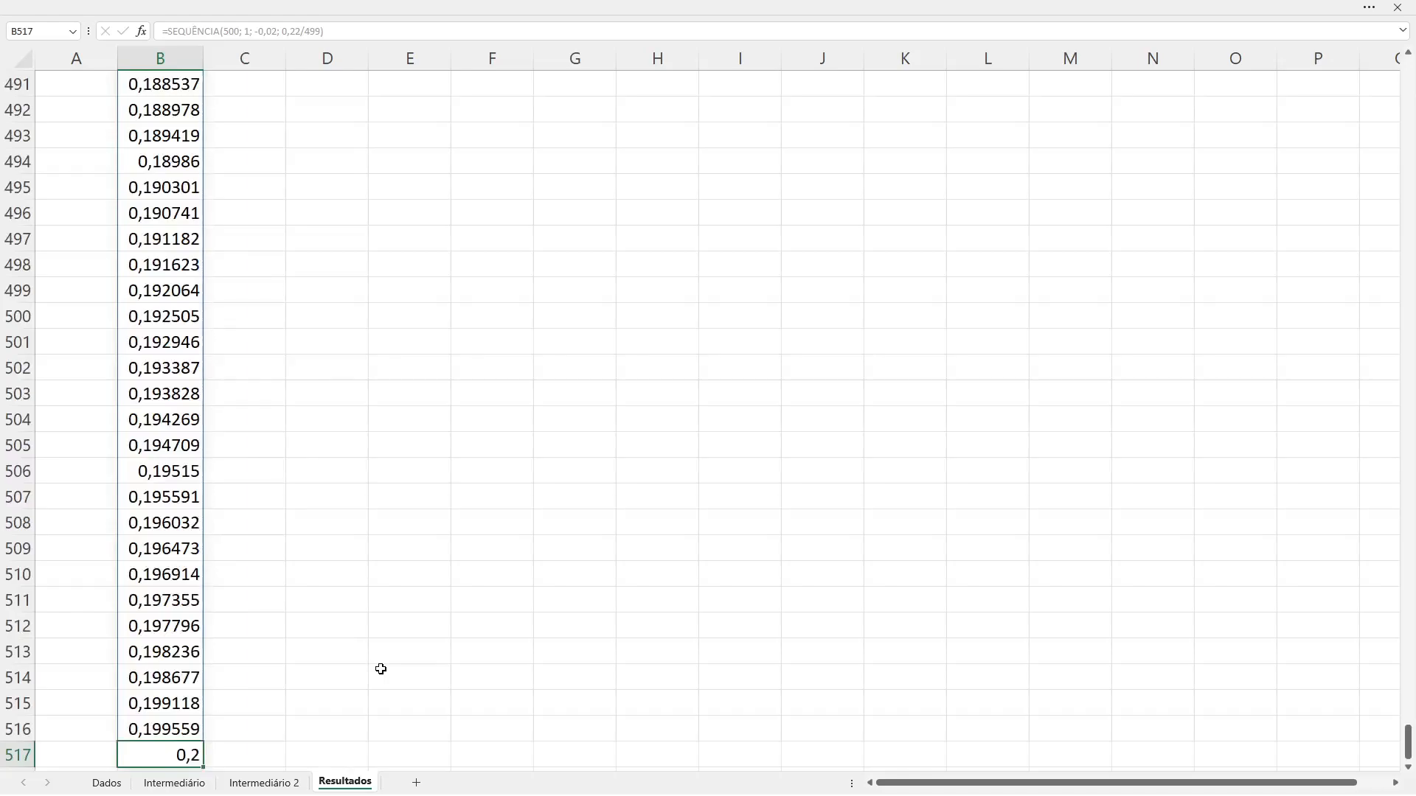
Step: Return to the first row of the Rentabilidade column and review the sequence's starting cell along with the area above it
{"action": "key", "text": "ctrl+Up"}
{"action": "key", "text": "Up"}
{"action": "key", "text": "Up"}
{"action": "key", "text": "Up"}
{"action": "key", "text": "Down"}
{"action": "key", "text": "Down"}
{"action": "key", "text": "Down"}
{"action": "key", "text": "Down"}
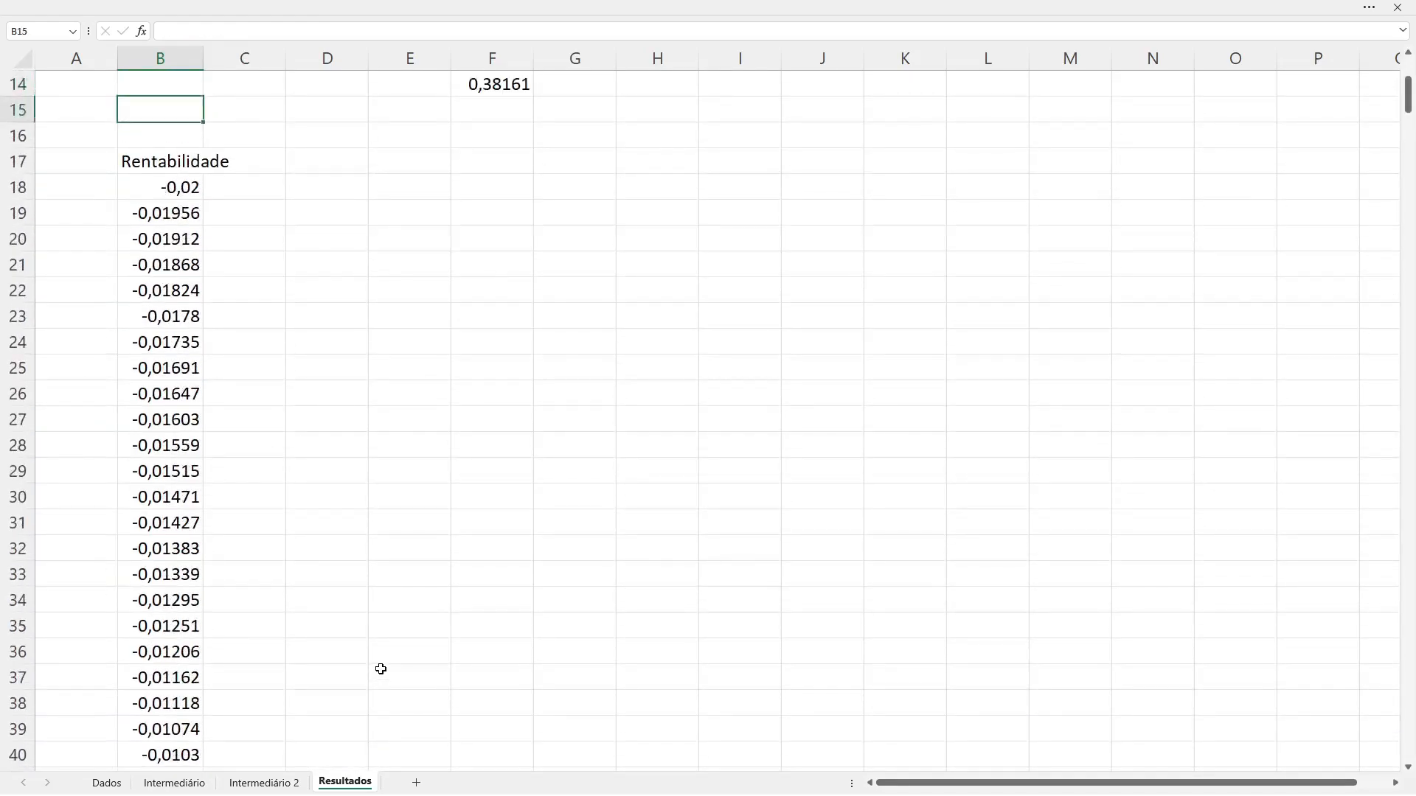
{"action": "key", "text": "Up"}
{"action": "key", "text": "Up"}
{"action": "key", "text": "Up"}
{"action": "key", "text": "Up"}
{"action": "key", "text": "Up"}
{"action": "key", "text": "Up"}
{"action": "key", "text": "Up"}
{"action": "key", "text": "Up"}
{"action": "key", "text": "Up"}
{"action": "key", "text": "Up"}
{"action": "key", "text": "Up"}
{"action": "key", "text": "Up"}
{"action": "key", "text": "Up"}
{"action": "key", "text": "Down"}
{"action": "key", "text": "Down"}
{"action": "key", "text": "Down"}
{"action": "key", "text": "Down"}
{"action": "key", "text": "Down"}
{"action": "key", "text": "Down"}
{"action": "key", "text": "Down"}
{"action": "key", "text": "Down"}
{"action": "key", "text": "Down"}
{"action": "key", "text": "Down"}
{"action": "key", "text": "Down"}
{"action": "key", "text": "Down"}
{"action": "key", "text": "Down"}
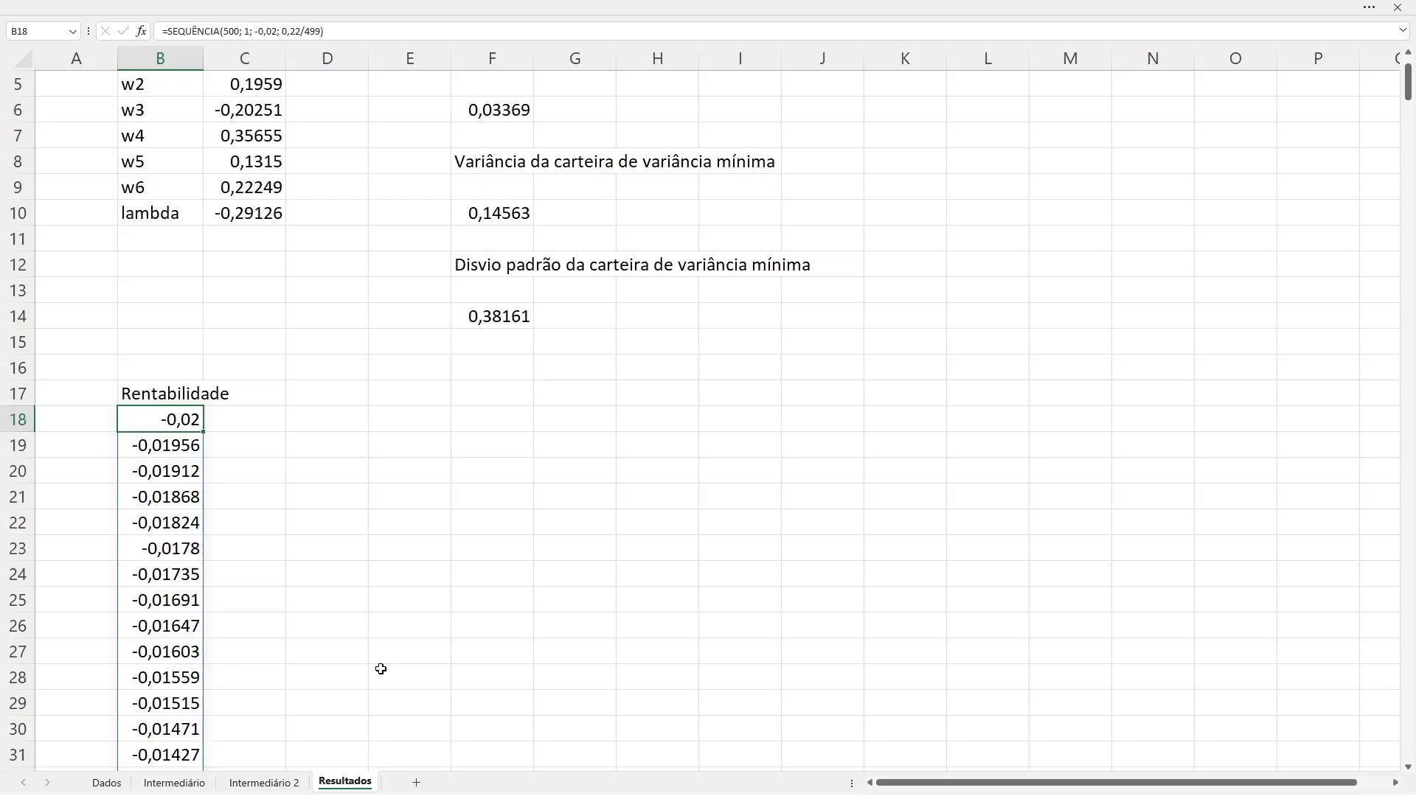
{"action": "key", "text": "Up"}
{"action": "key", "text": "Right"}
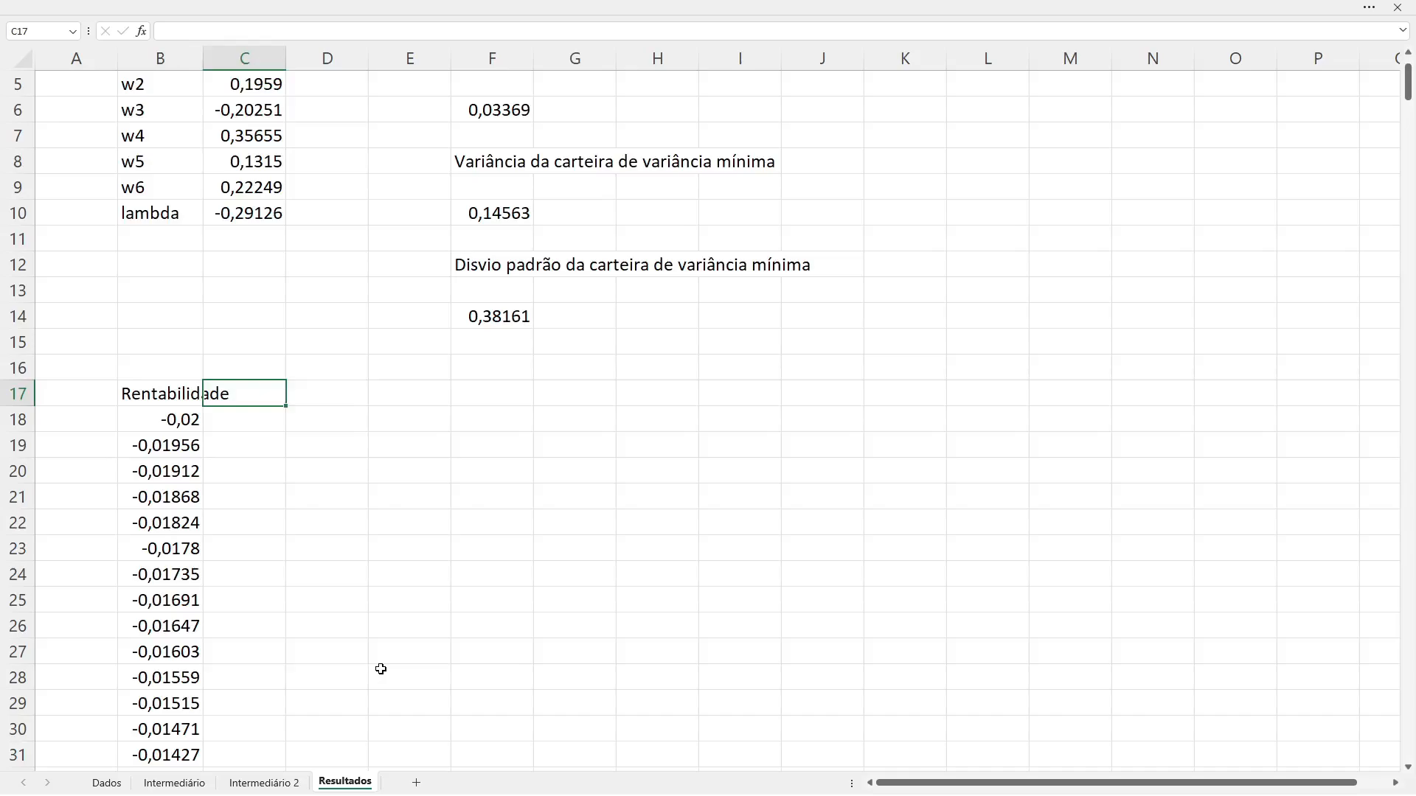
{"action": "key", "text": "shift+Right"}
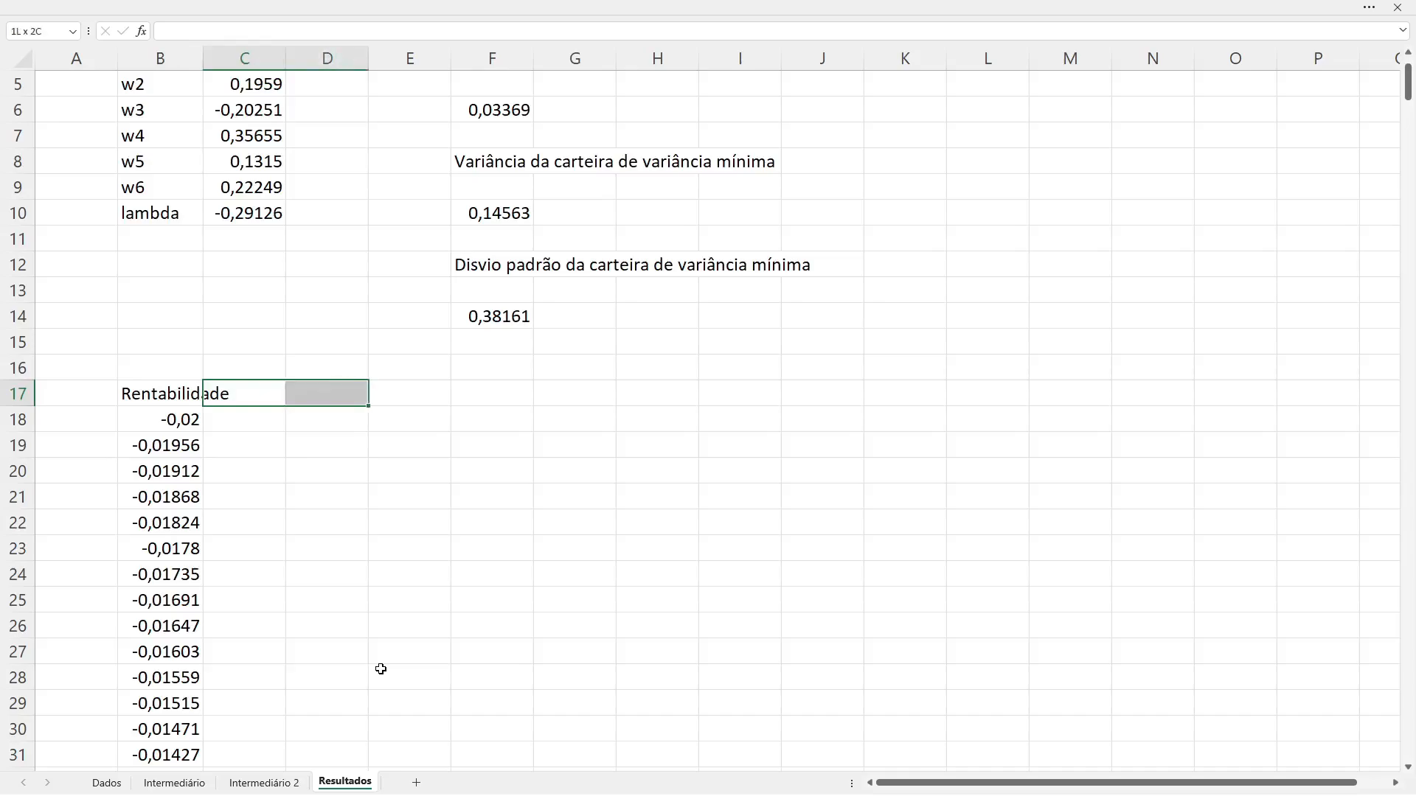
{"action": "key", "text": "shift+Right"}
{"action": "key", "text": "shift+Right"}
{"action": "key", "text": "shift+Right"}
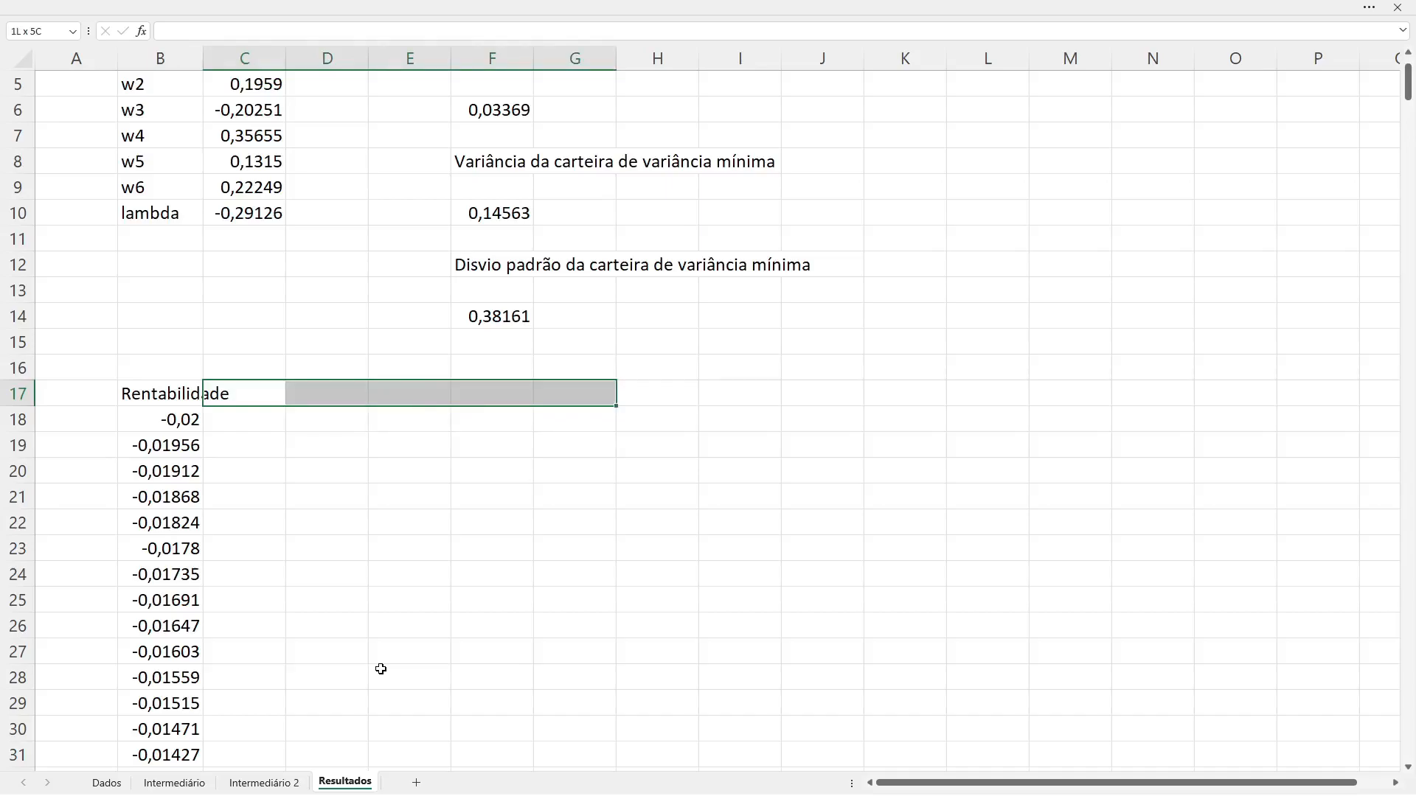
{"action": "key", "text": "Left"}
{"action": "key", "text": "Right"}
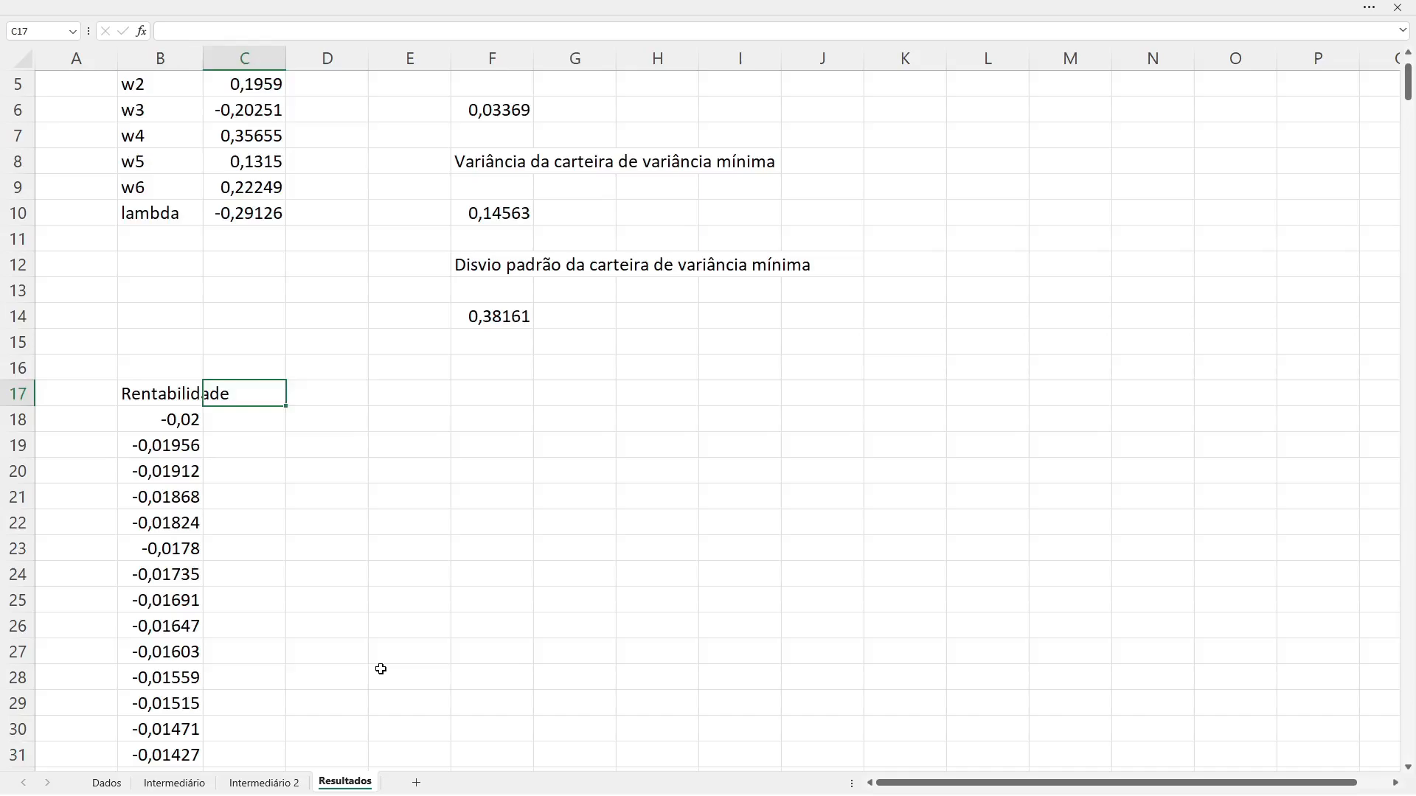
Step: Begin a weight-header formula in E17 that joins the text "w" to the SEQUÊNCIA function with the & operator
{"action": "key", "text": "Right"}
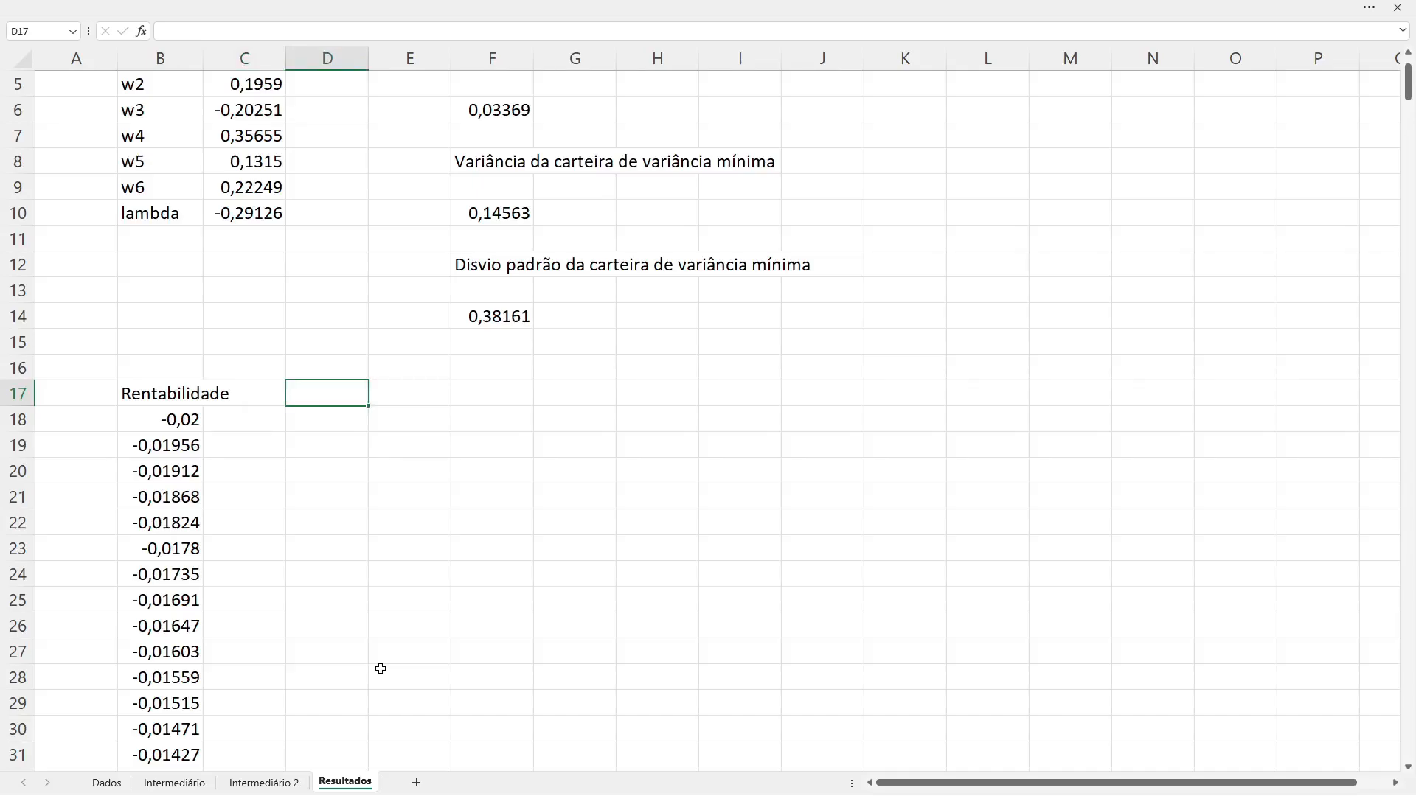
{"action": "key", "text": "Left"}
{"action": "key", "text": "Right"}
{"action": "key", "text": "Right"}
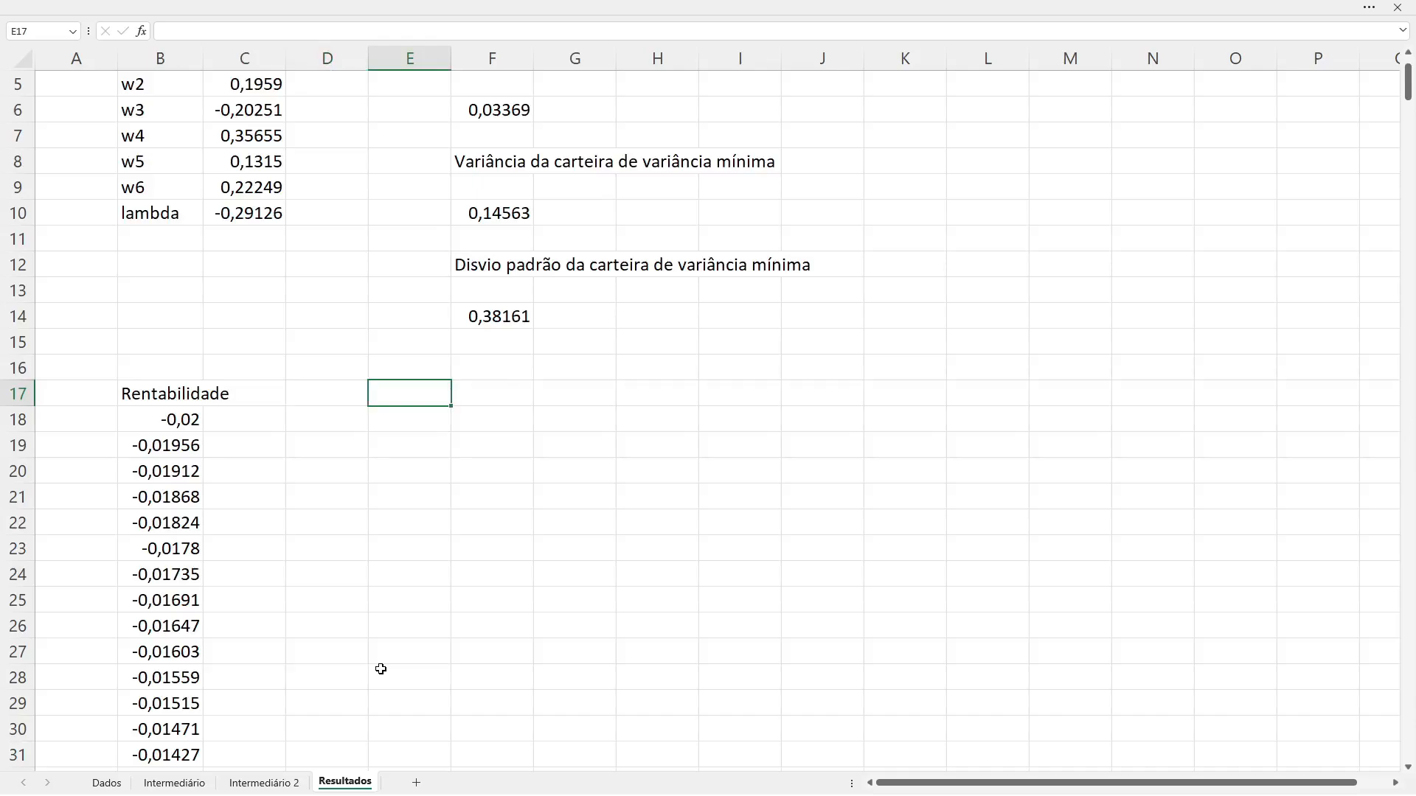
{"action": "type", "text": "=\"w\" + seq"}
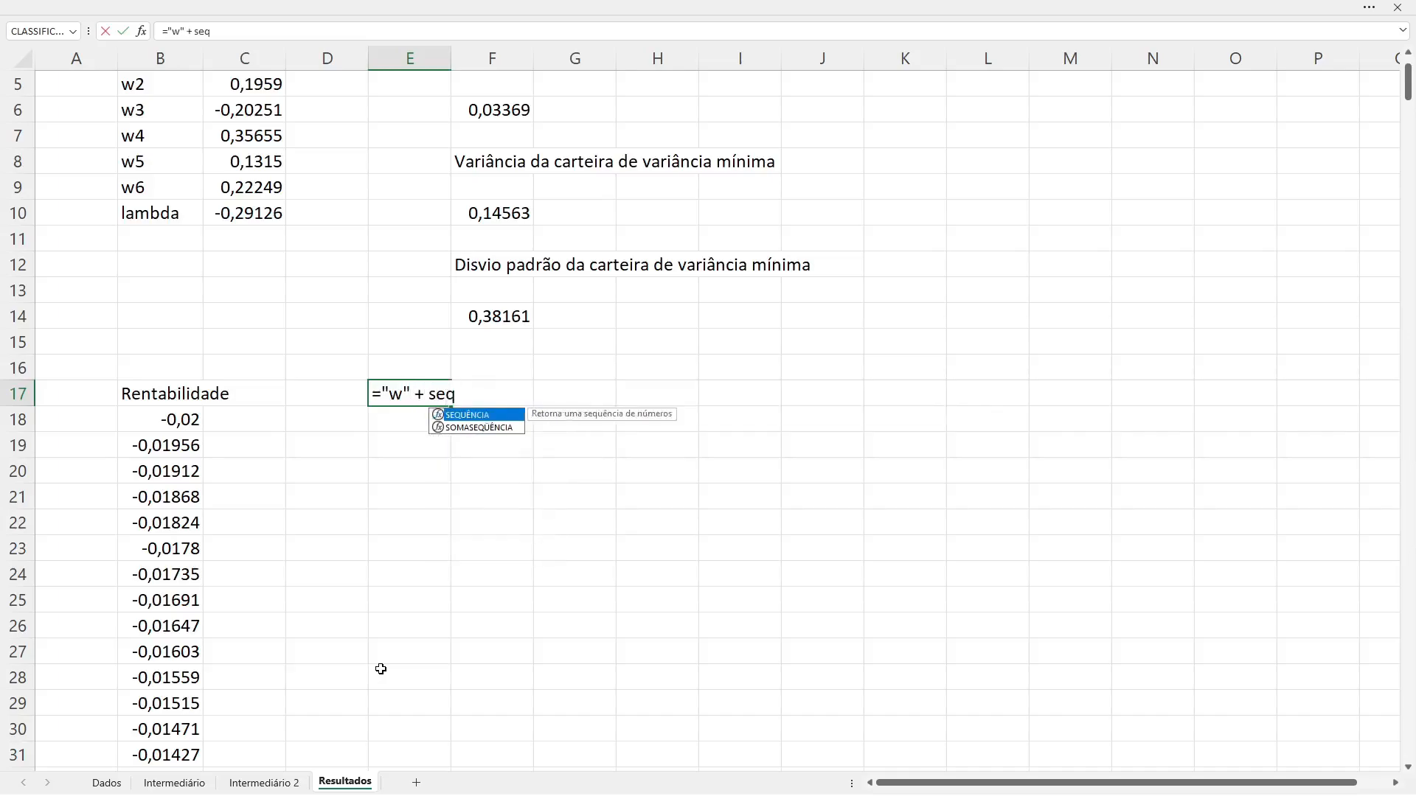
{"action": "key", "text": "BackSpace"}
{"action": "key", "text": "BackSpace"}
{"action": "key", "text": "BackSpace"}
{"action": "key", "text": "BackSpace"}
{"action": "key", "text": "BackSpace"}
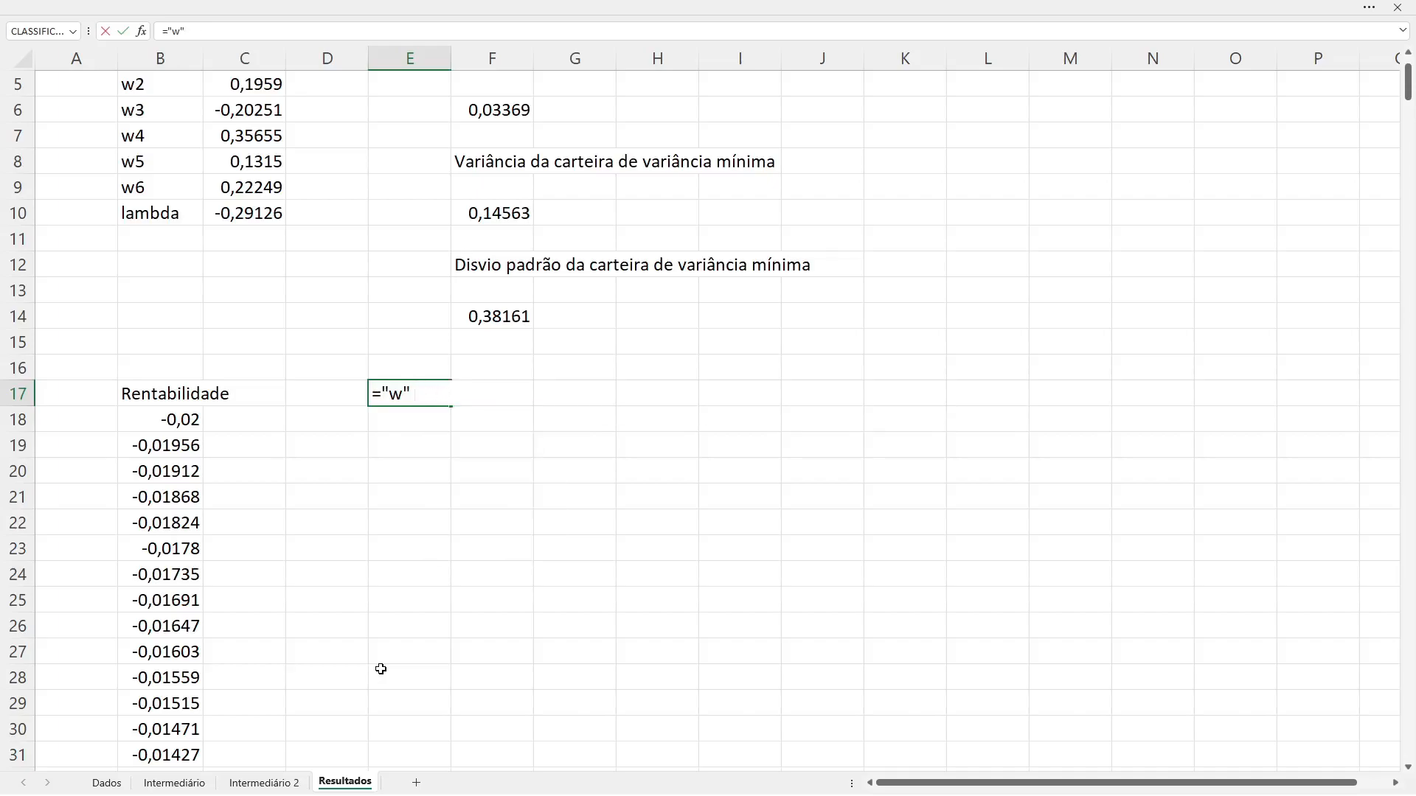
{"action": "type", "text": "& seq"}
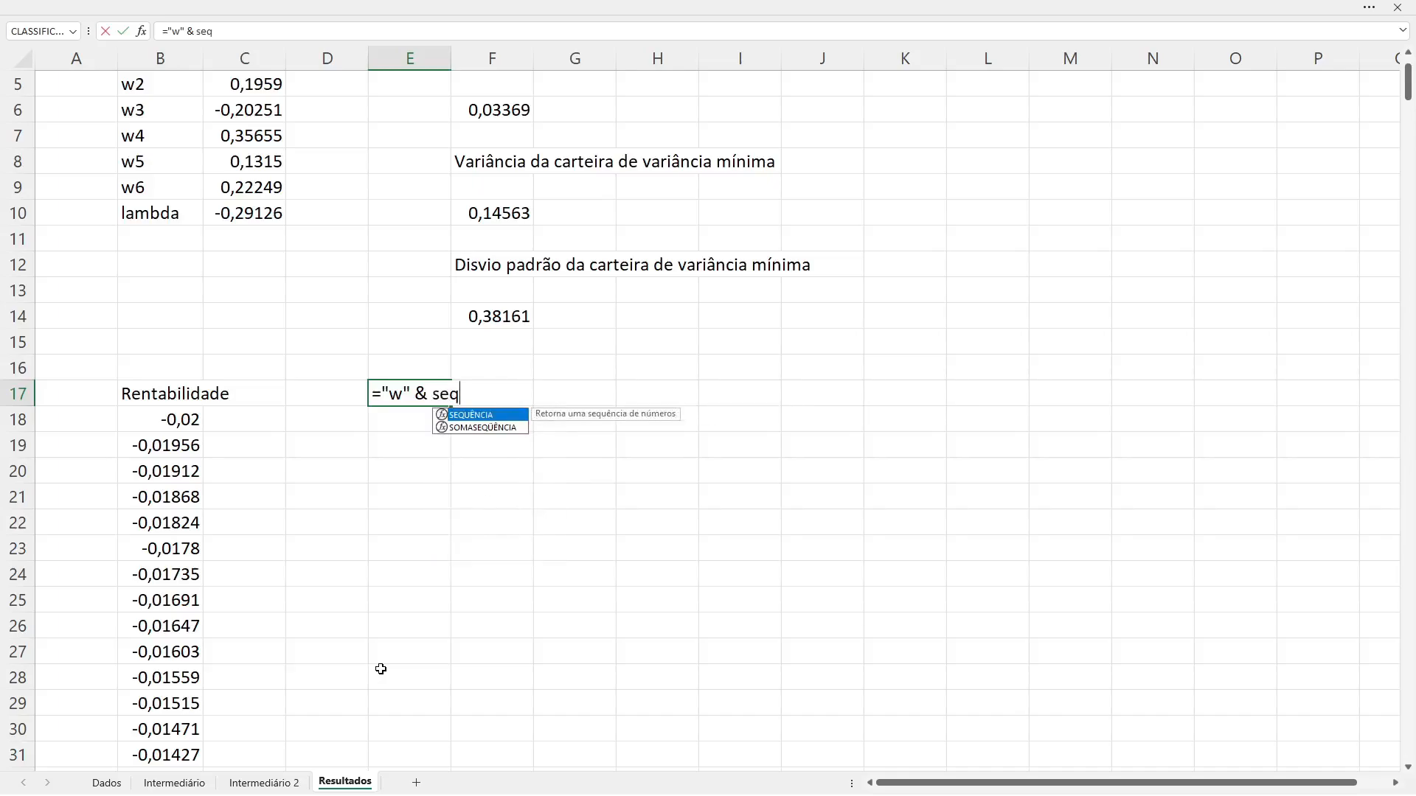
Step: Complete E17's SEQUÊNCIA function with the arguments 1; n; 1; 1 and commit the formula
{"action": "key", "text": "Tab"}
{"action": "type", "text": "1, n"}
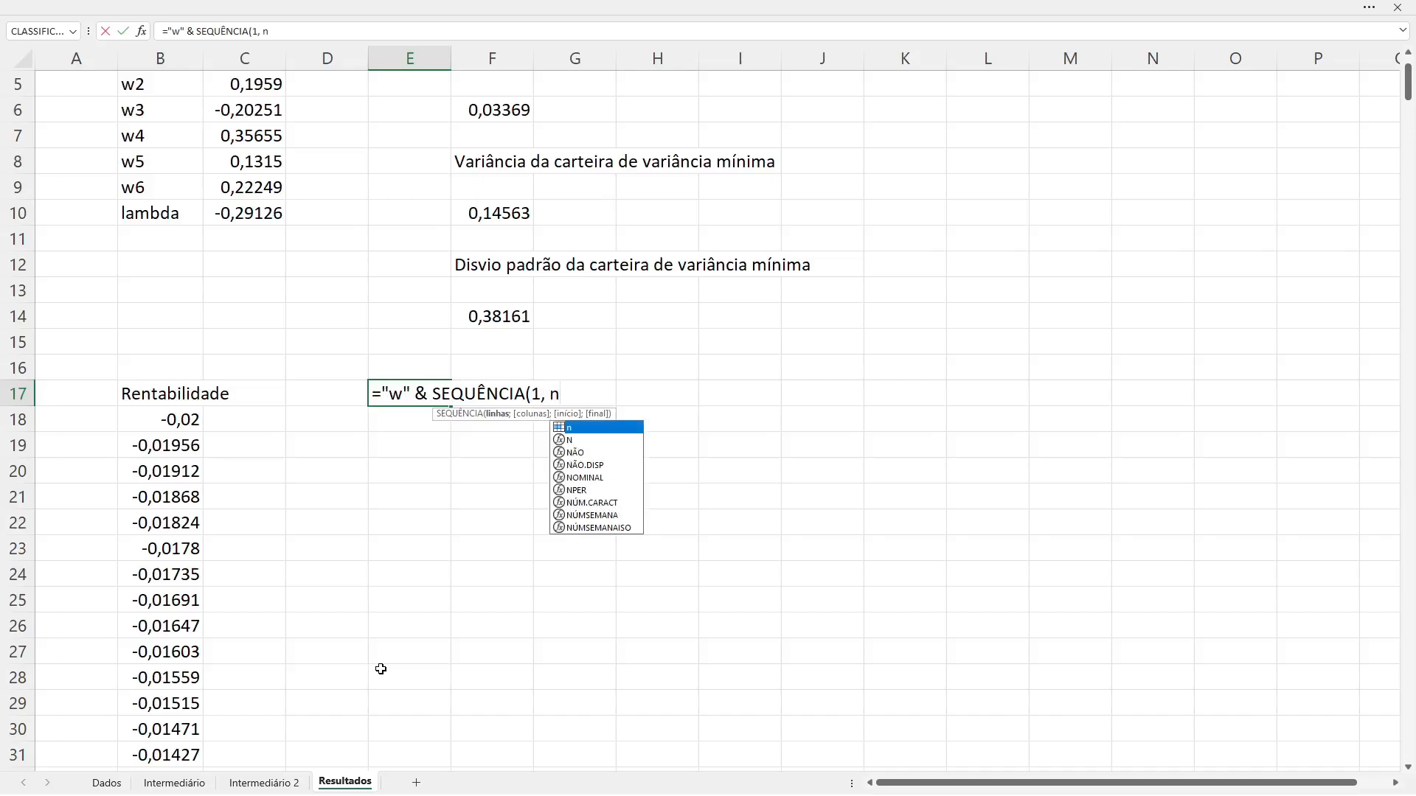
{"action": "key", "text": "BackSpace"}
{"action": "key", "text": "BackSpace"}
{"action": "key", "text": "BackSpace"}
{"action": "type", "text": ";"}
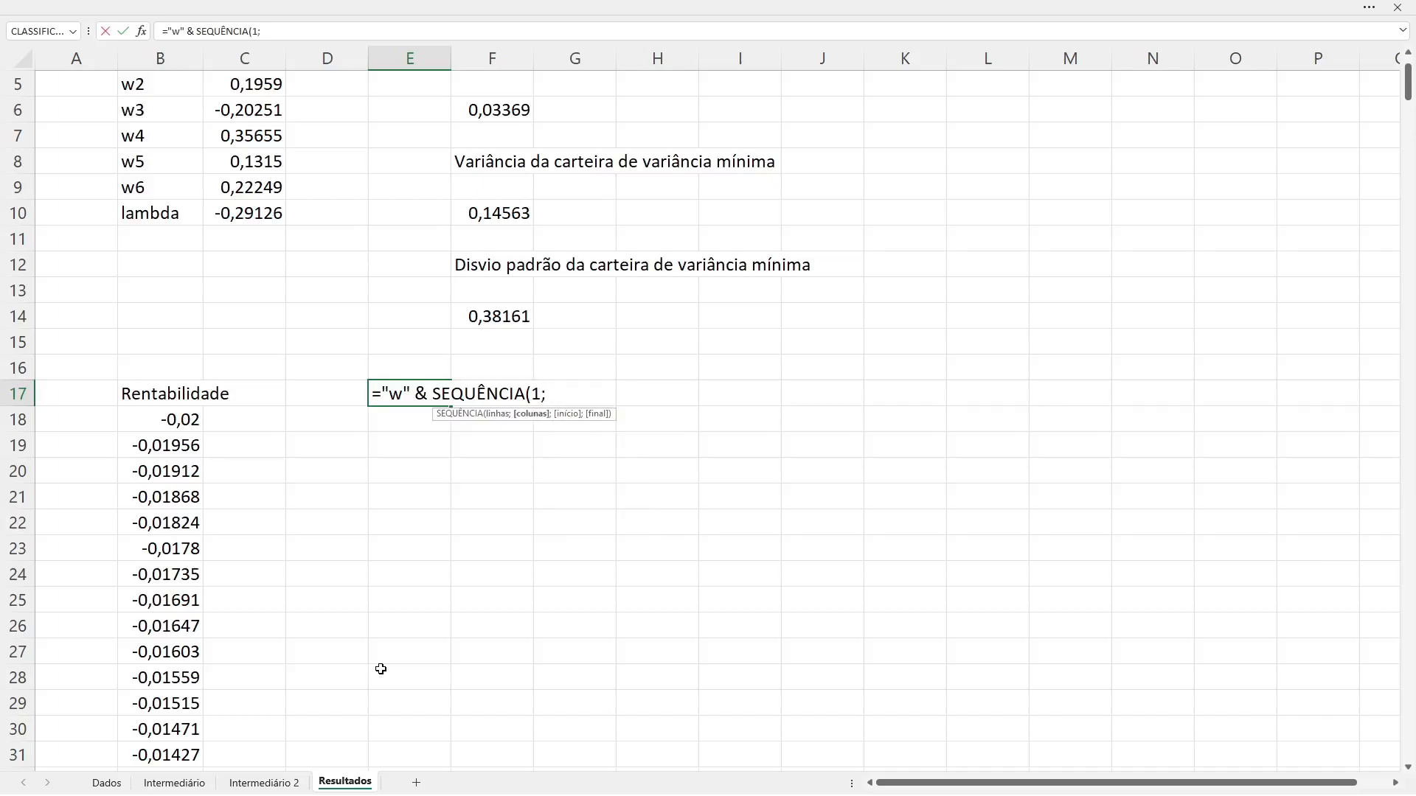
{"action": "type", "text": " n; 1; 1)"}
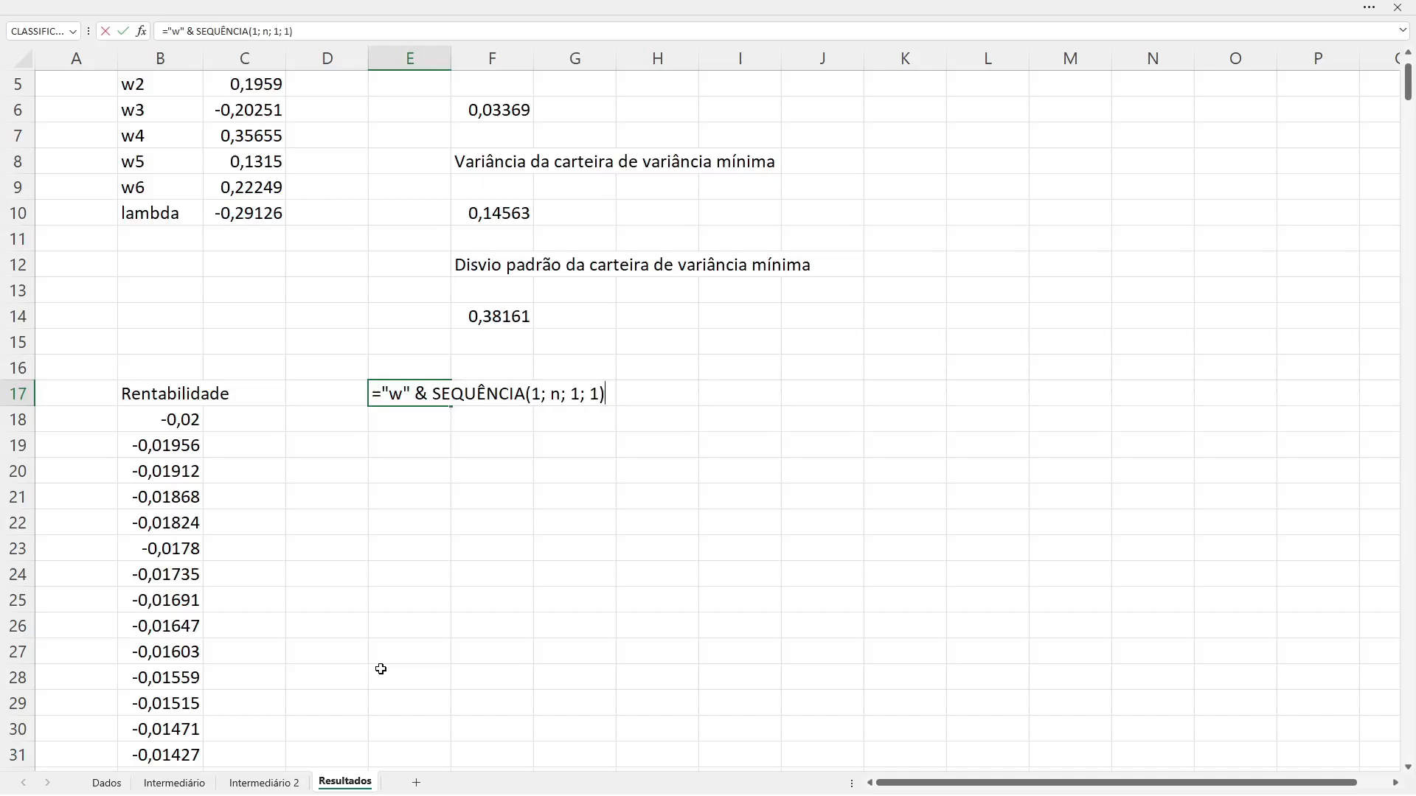
{"action": "key", "text": "Return"}
Step: Review the weight headers spilled across row 17, from E17 to J17
{"action": "key", "text": "Up"}
{"action": "key", "text": "Right"}
{"action": "key", "text": "Right"}
{"action": "key", "text": "Right"}
{"action": "key", "text": "Right"}
{"action": "key", "text": "Left"}
{"action": "key", "text": "Left"}
{"action": "key", "text": "Left"}
{"action": "key", "text": "Left"}
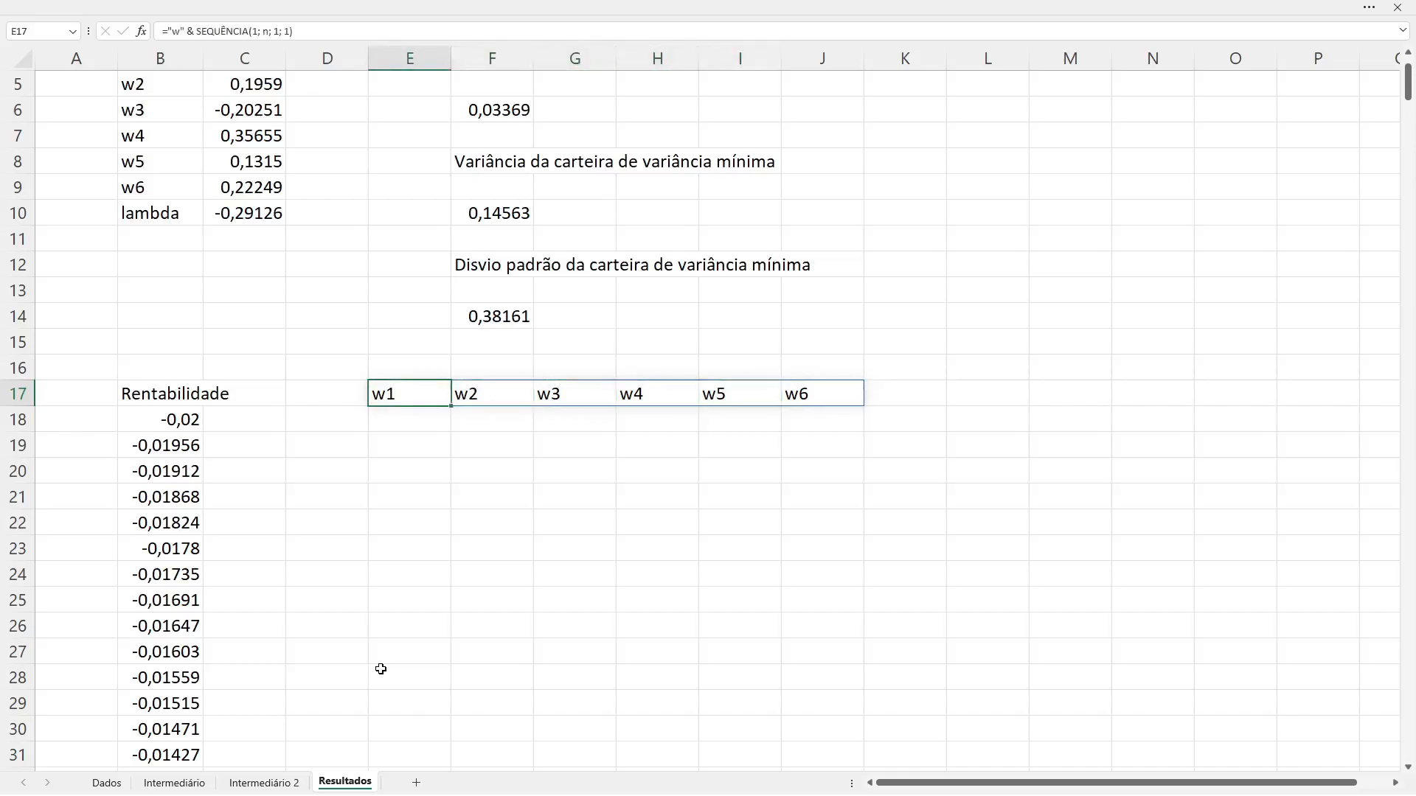
{"action": "key", "text": "Right"}
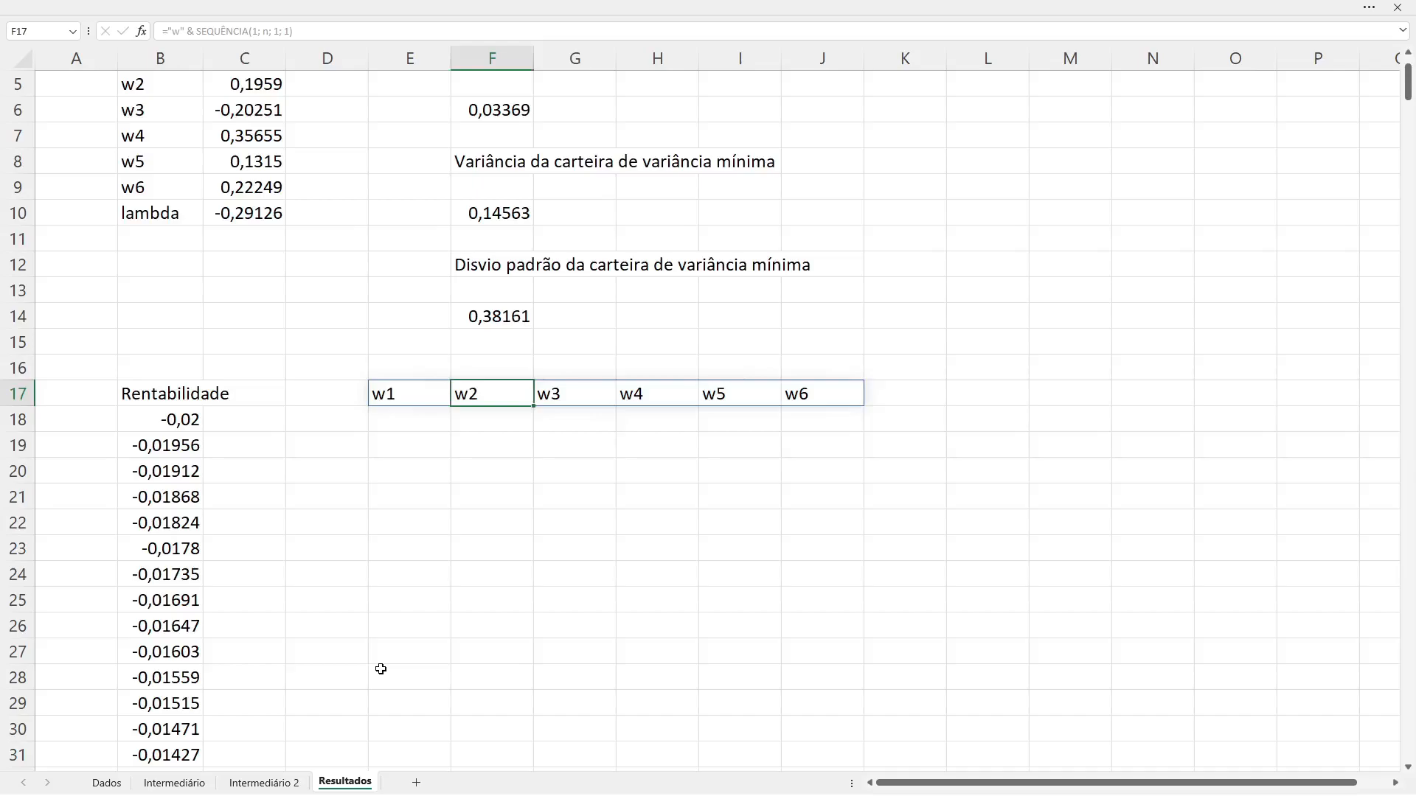
{"action": "key", "text": "Left"}
{"action": "key", "text": "Right"}
{"action": "key", "text": "Right"}
{"action": "key", "text": "Right"}
{"action": "key", "text": "Right"}
{"action": "key", "text": "Right"}
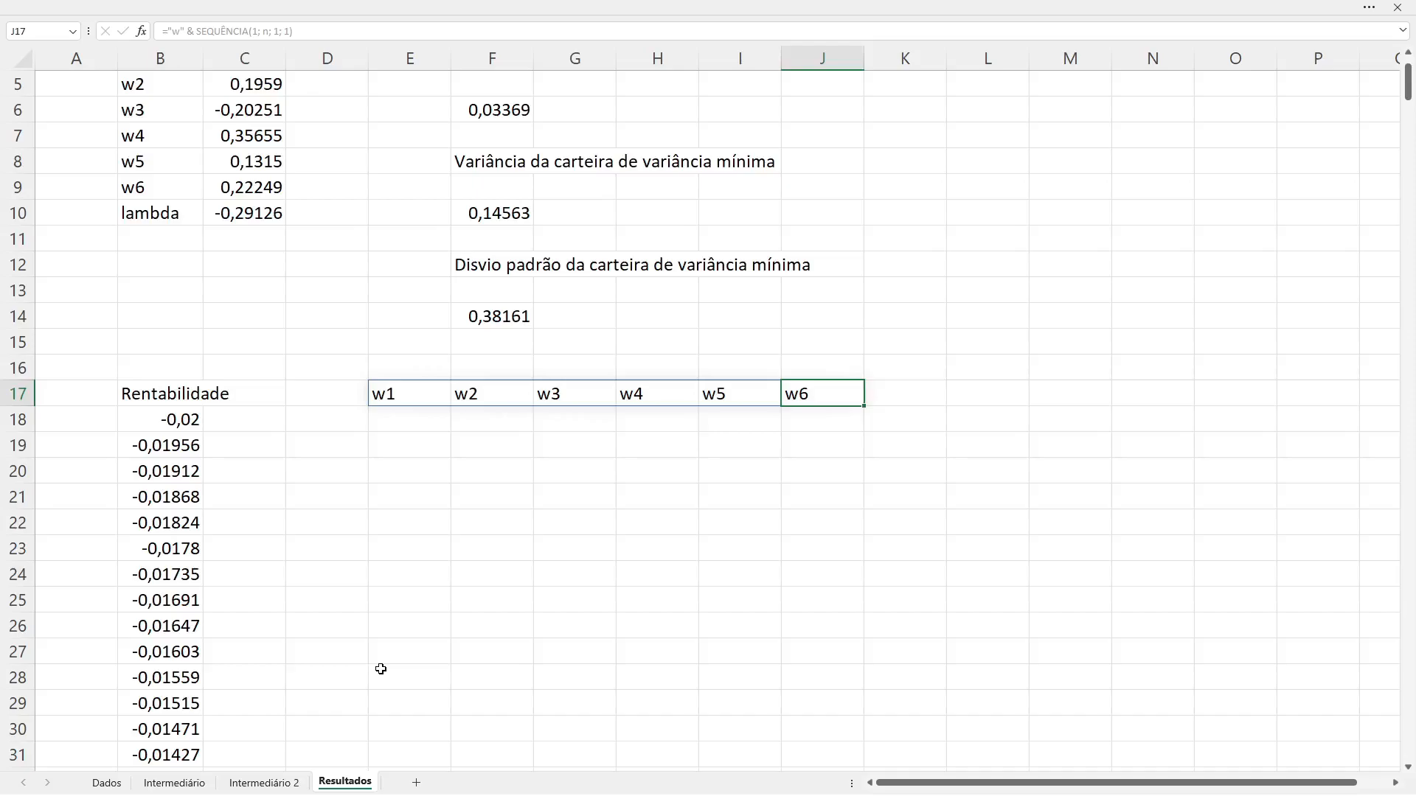
Step: Select cell E18, directly below the w1 header in the first return's row
{"action": "key", "text": "Down"}
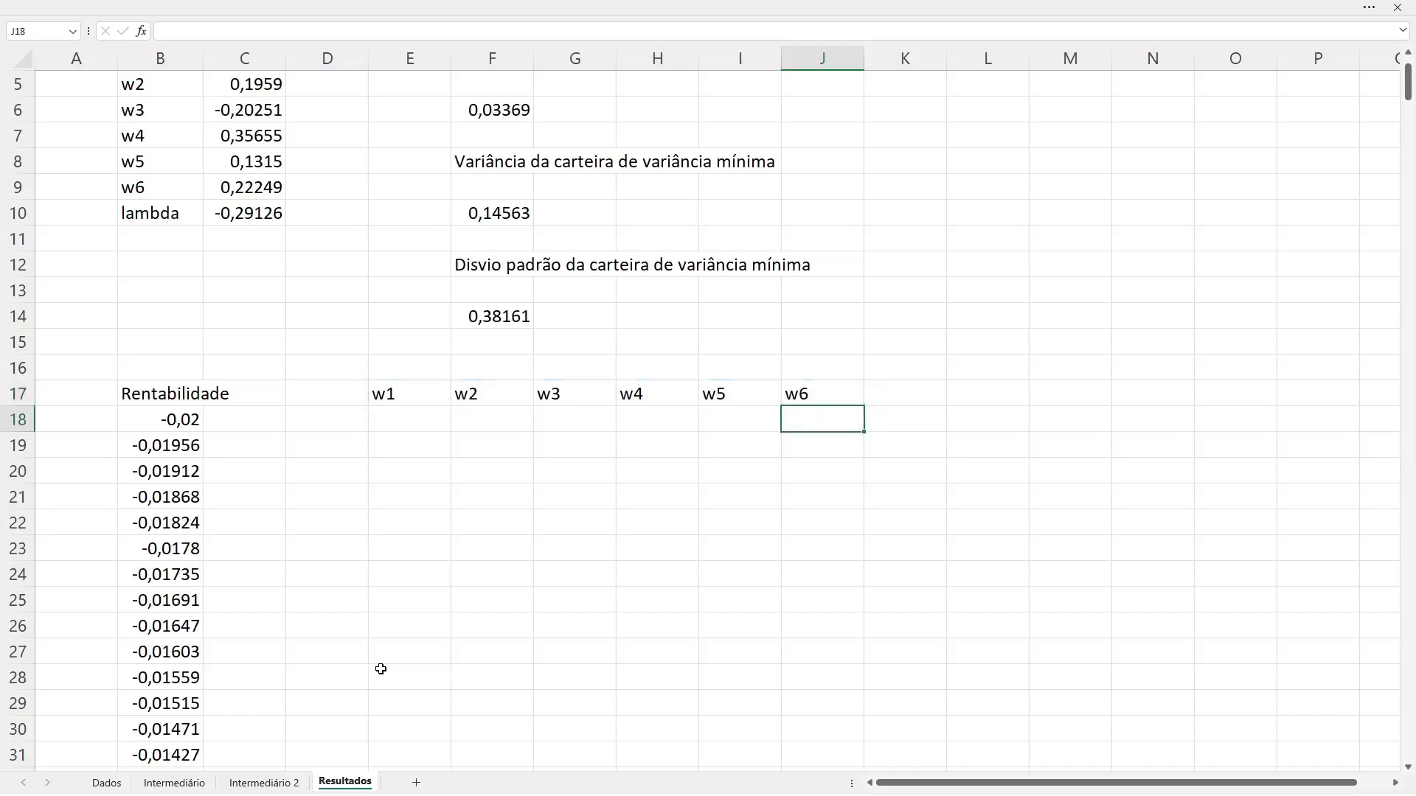
{"action": "key", "text": "Left"}
{"action": "key", "text": "Left"}
{"action": "key", "text": "Left"}
{"action": "key", "text": "Left"}
{"action": "key", "text": "Left"}
{"action": "key", "text": "Left"}
{"action": "key", "text": "Left"}
{"action": "key", "text": "Left"}
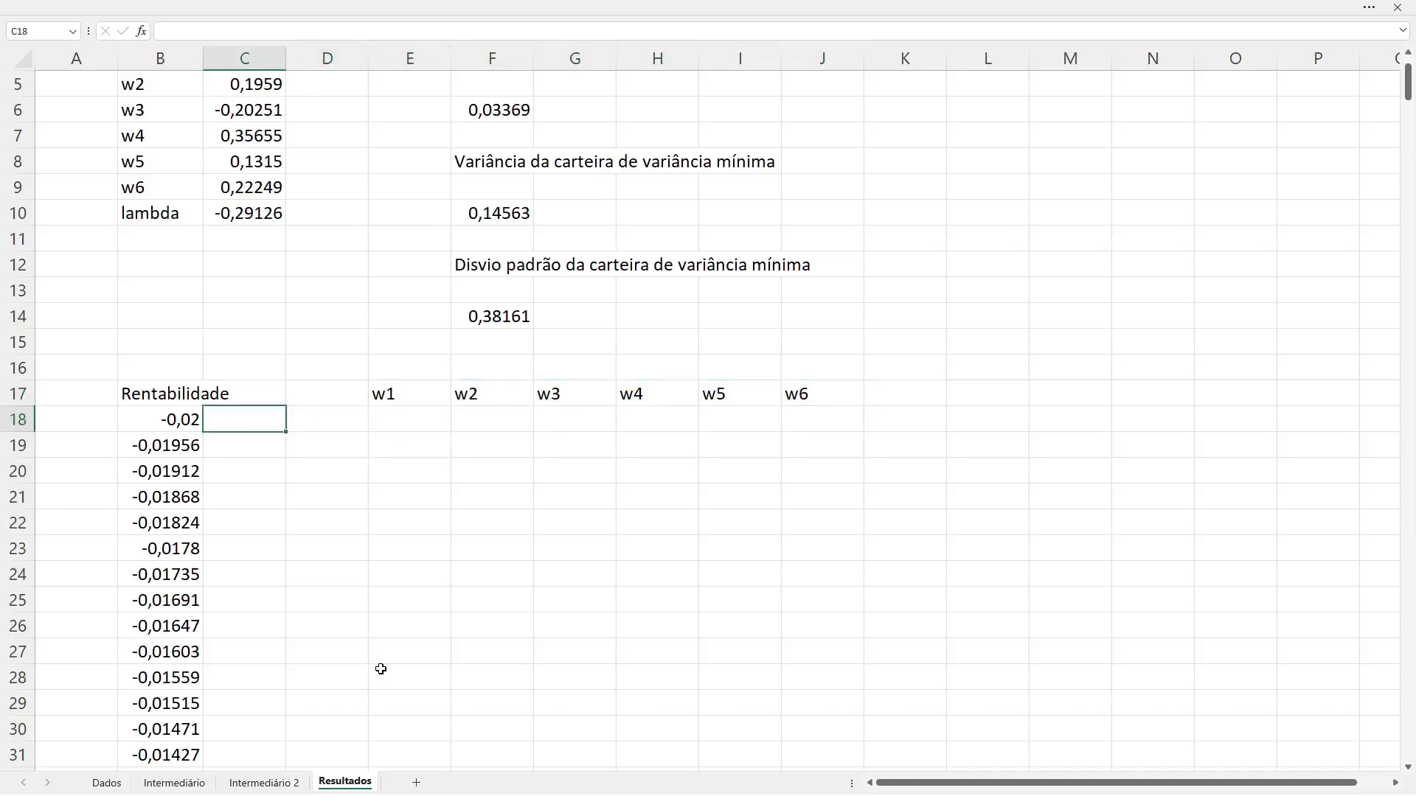
{"action": "key", "text": "Right"}
{"action": "key", "text": "Right"}
{"action": "key", "text": "Right"}
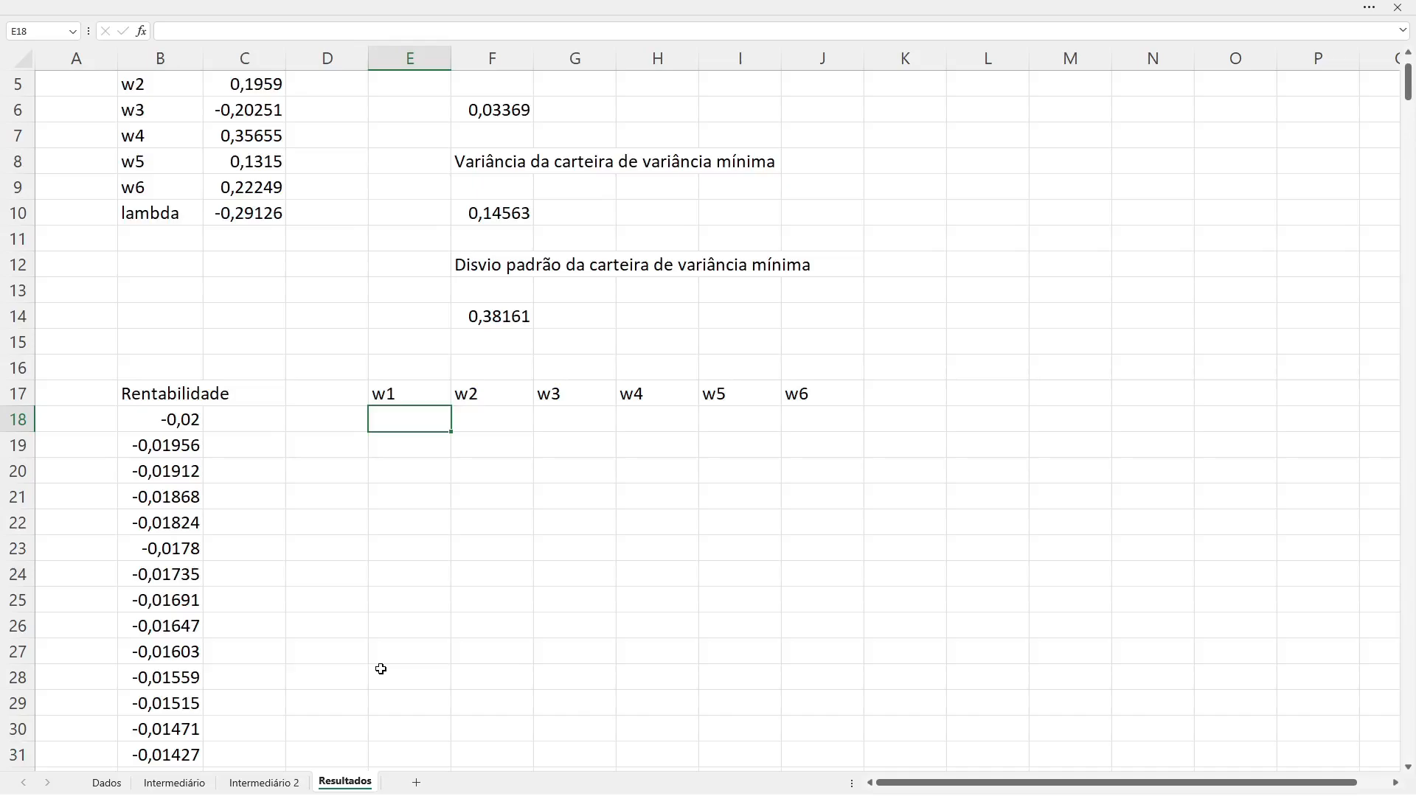
Step: Switch to the "Carteira de variância mínima condicionada" slide to review the first-order conditions in matrix notation and their solution
{"action": "key", "text": "ctrl+alt+Left"}
{"action": "key", "text": "ctrl+alt+Up"}
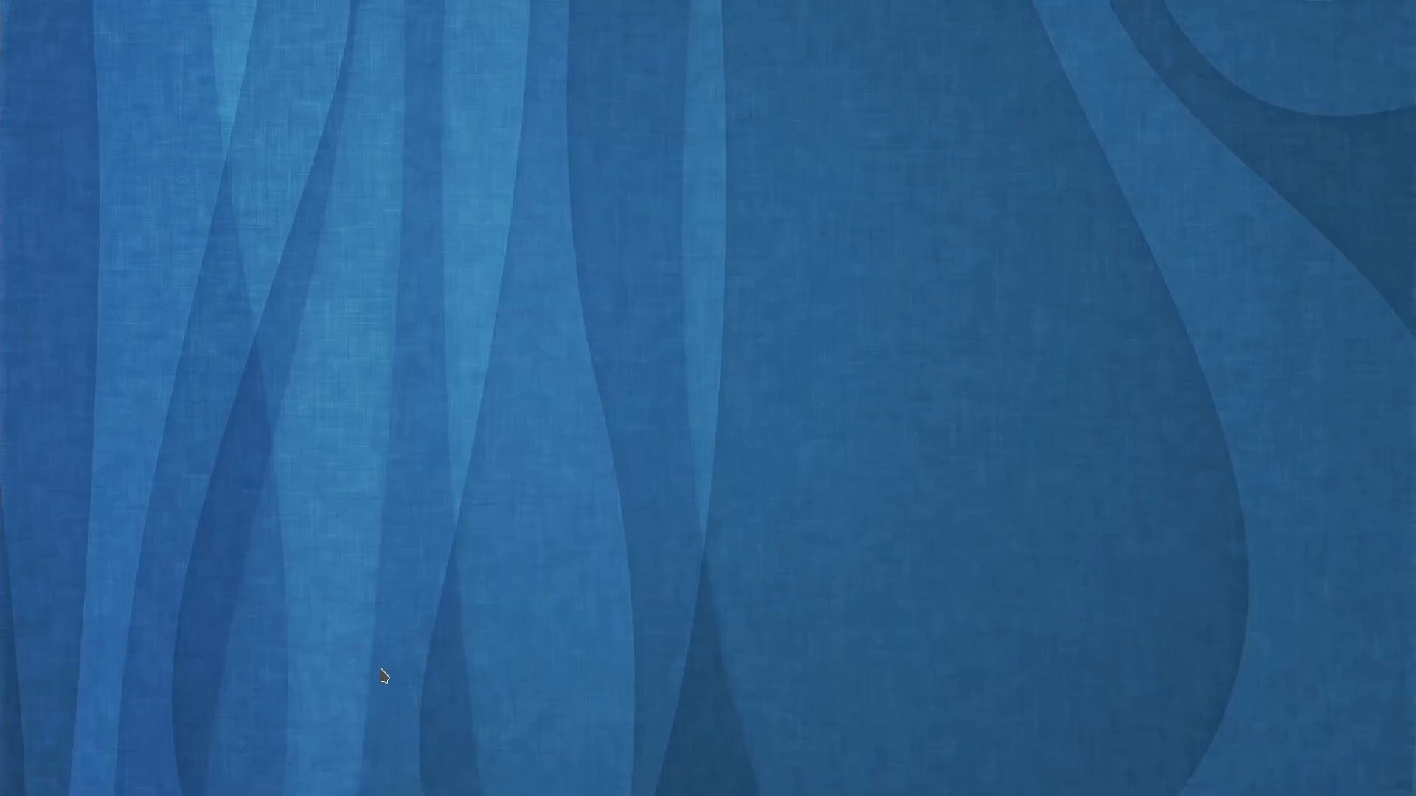
{"action": "key", "text": "ctrl+alt+Left"}
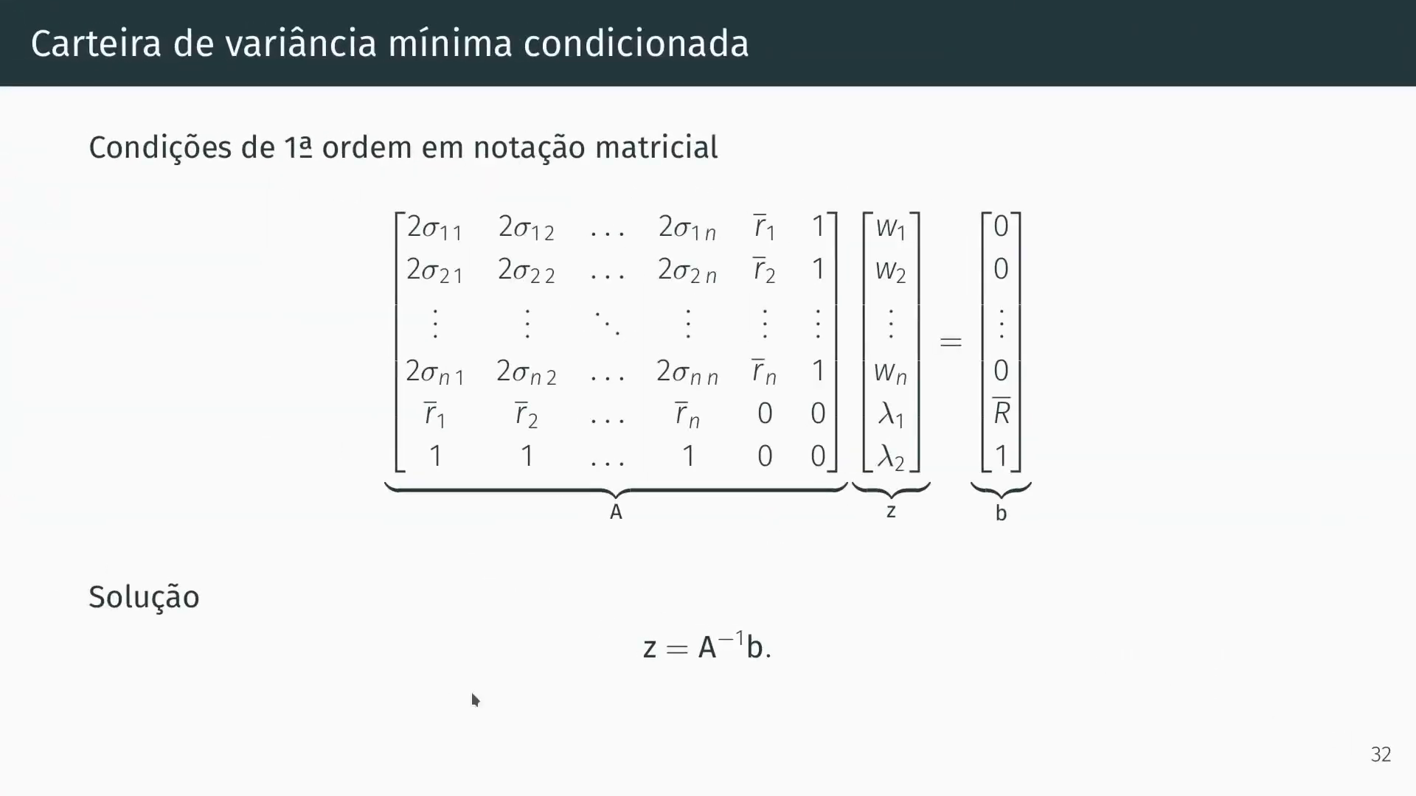
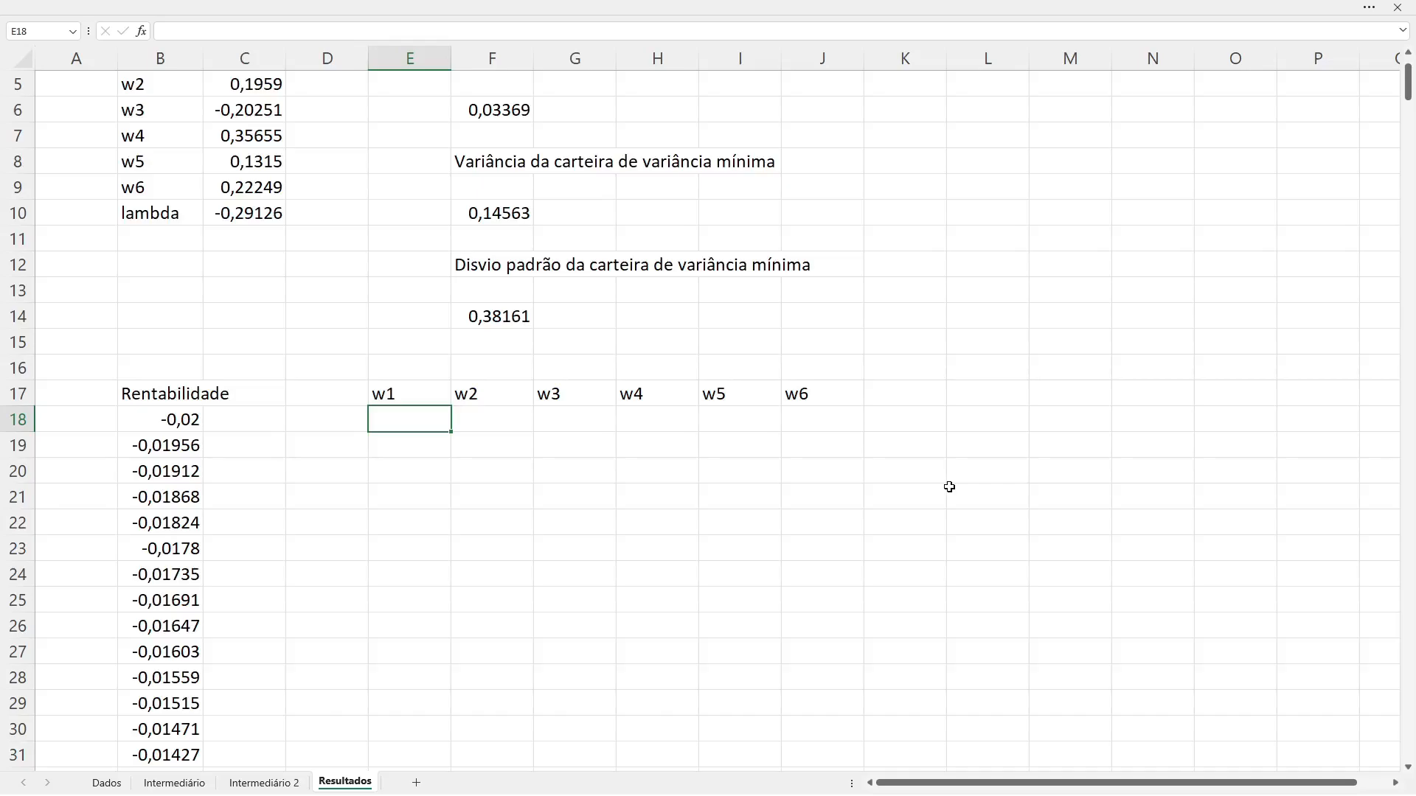
Step: Start a MATRIZ.MULT formula in cell E18
{"action": "type", "text": "="}
{"action": "type", "text": "mul"}
{"action": "key", "text": "BackSpace"}
{"action": "key", "text": "BackSpace"}
{"action": "type", "text": "atr"}
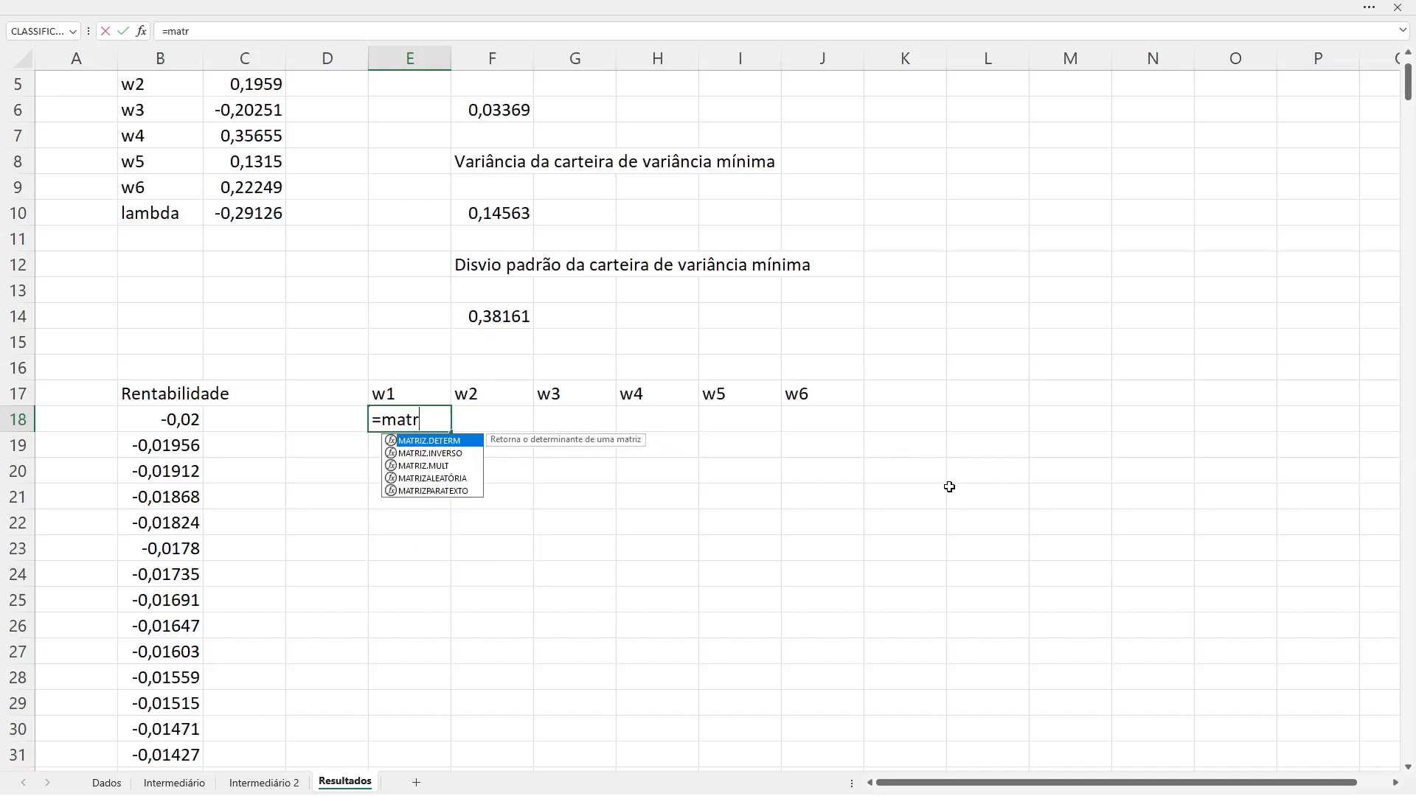
{"action": "key", "text": "Down"}
{"action": "key", "text": "Down"}
{"action": "key", "text": "Tab"}
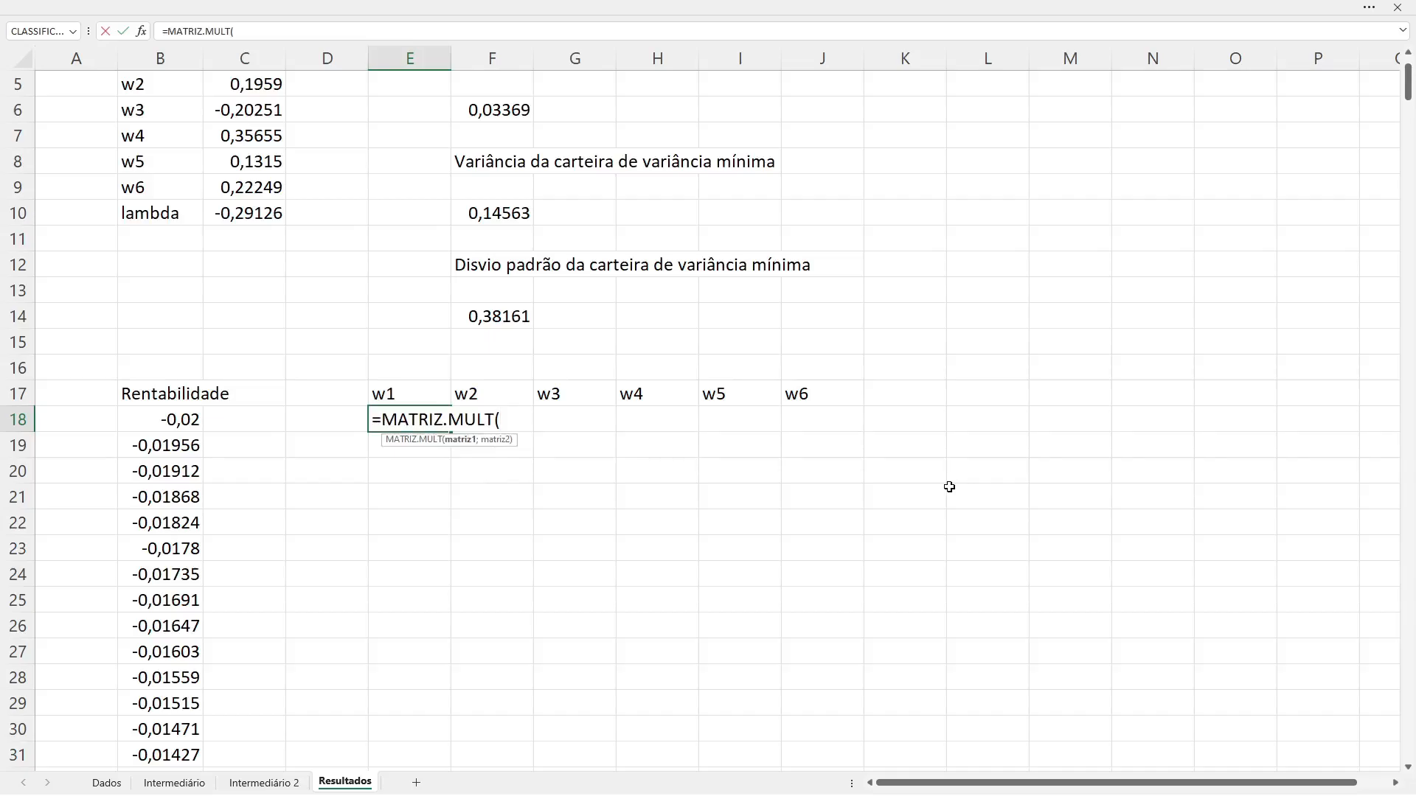
Step: Enter MATRIZ.INVERSO(A) as the first matrix of E18's MATRIZ.MULT, followed by the argument separator
{"action": "type", "text": "matri"}
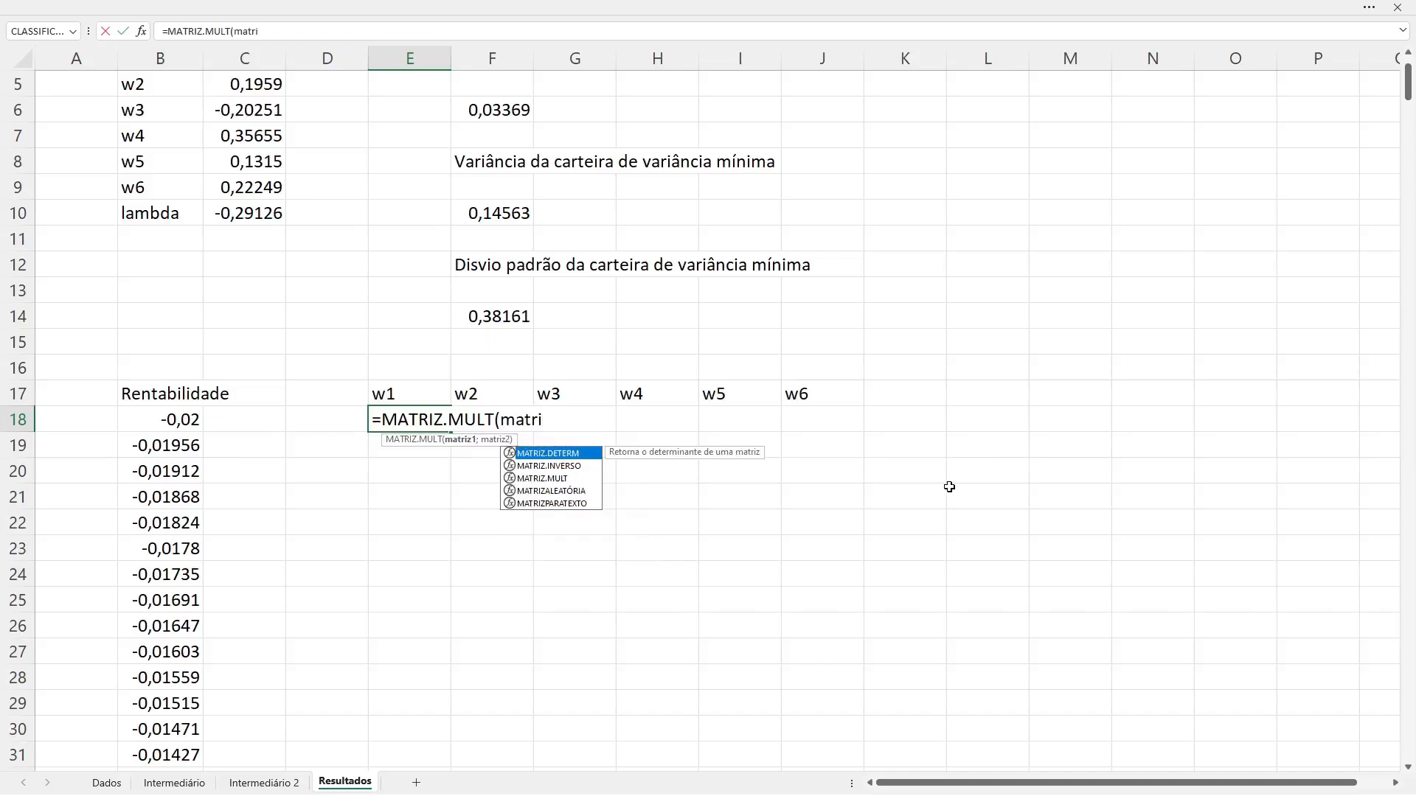
{"action": "key", "text": "Down"}
{"action": "key", "text": "Tab"}
{"action": "type", "text": "A)"}
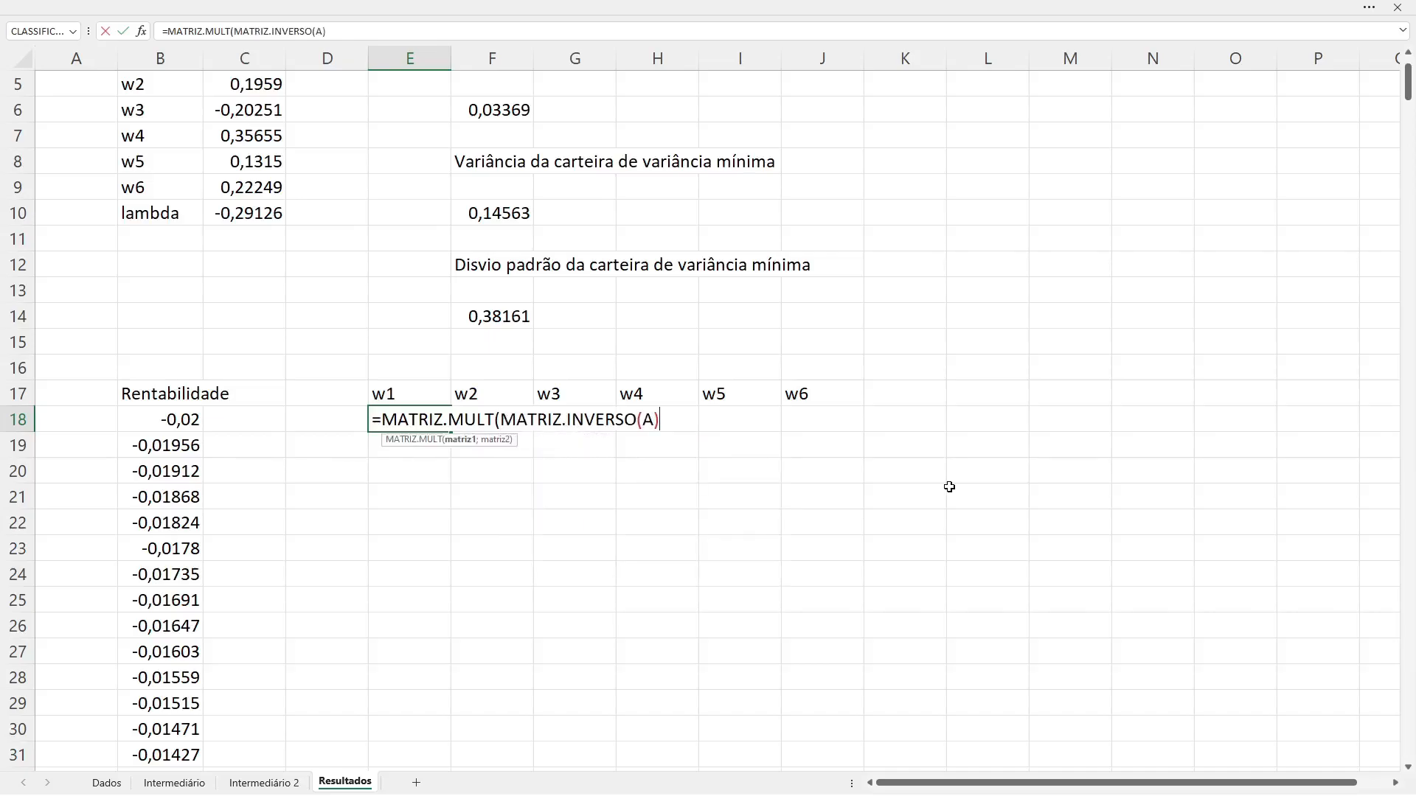
{"action": "type", "text": ","}
{"action": "key", "text": "BackSpace"}
{"action": "type", "text": ";"}
{"action": "key", "text": "super+1"}
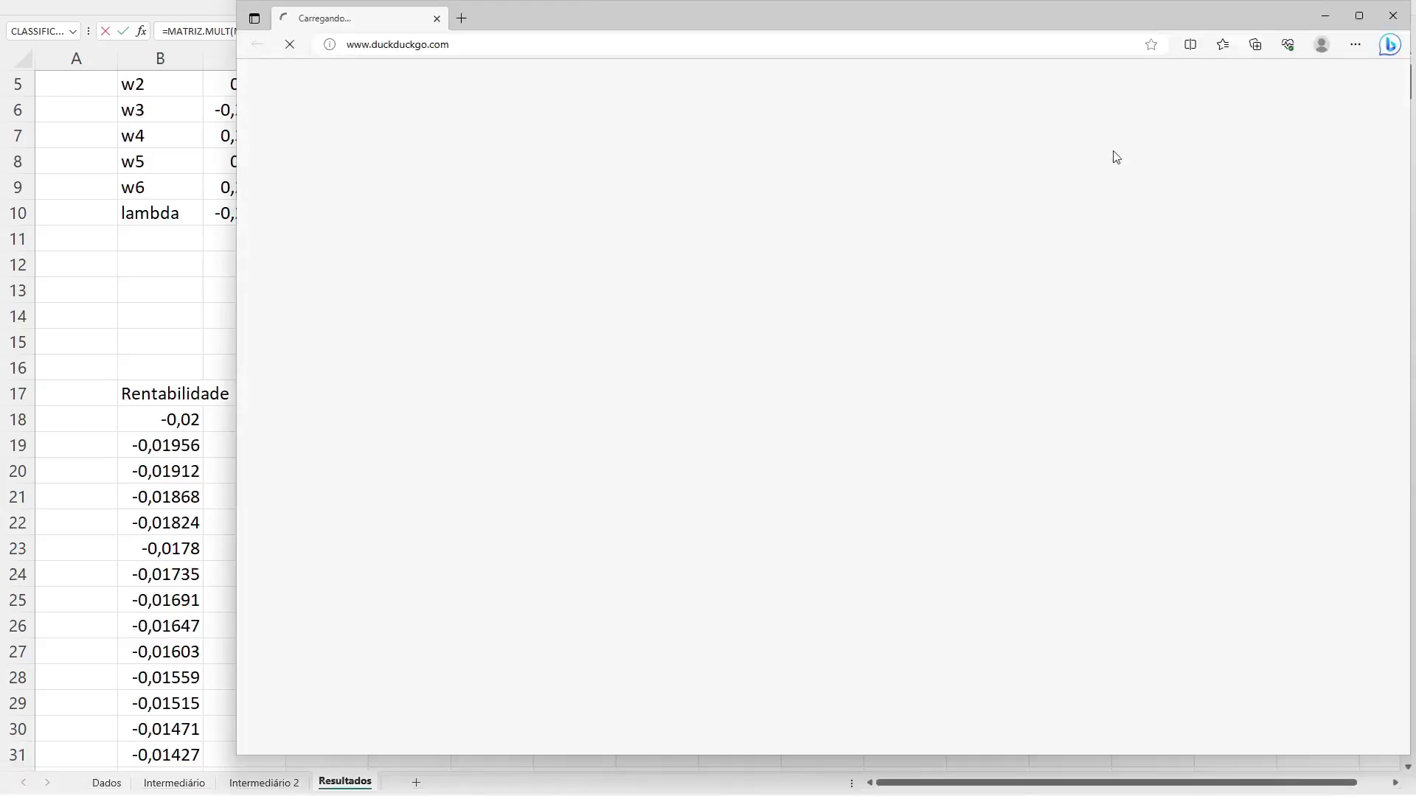
{"action": "left_click", "coordinate": [1404, 17]}
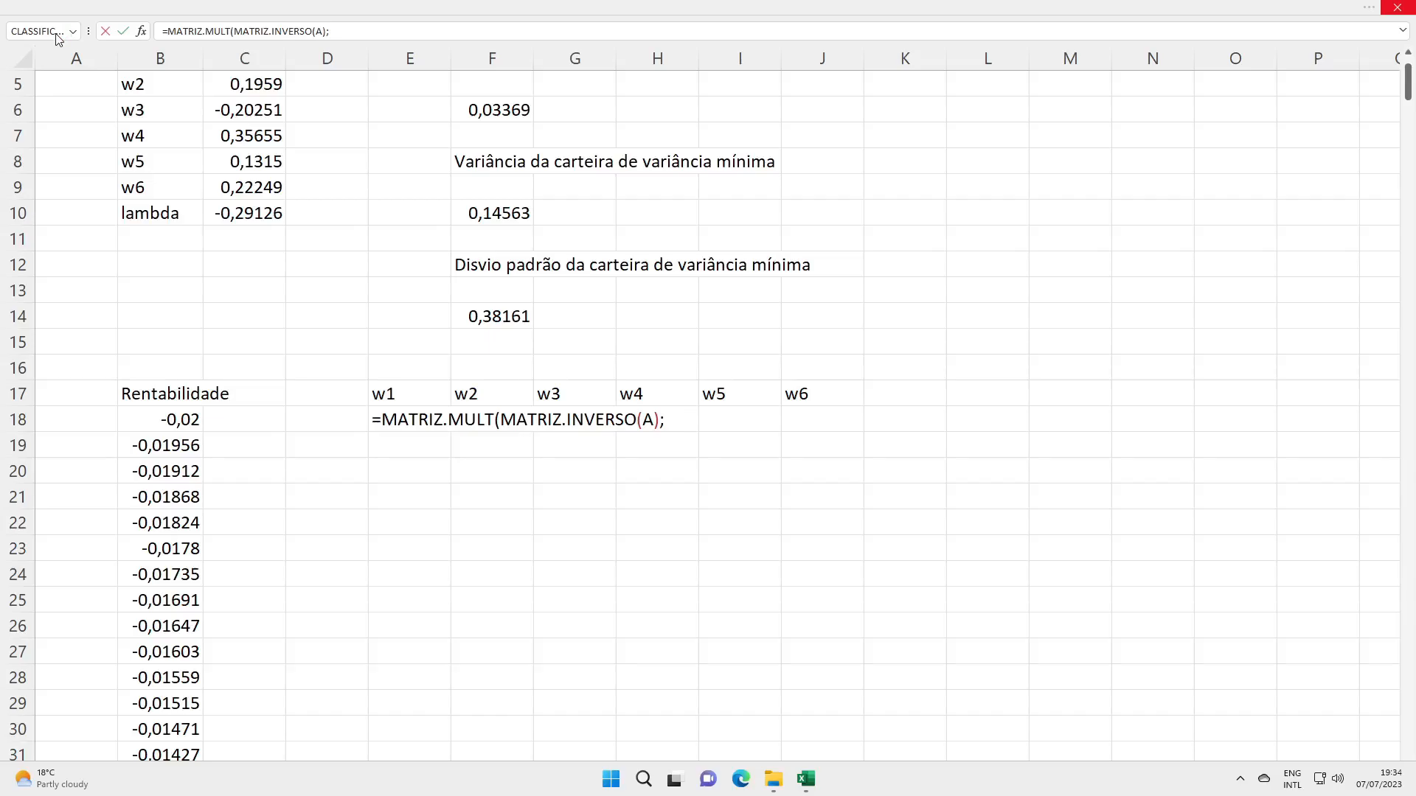
{"action": "left_click", "coordinate": [669, 419]}
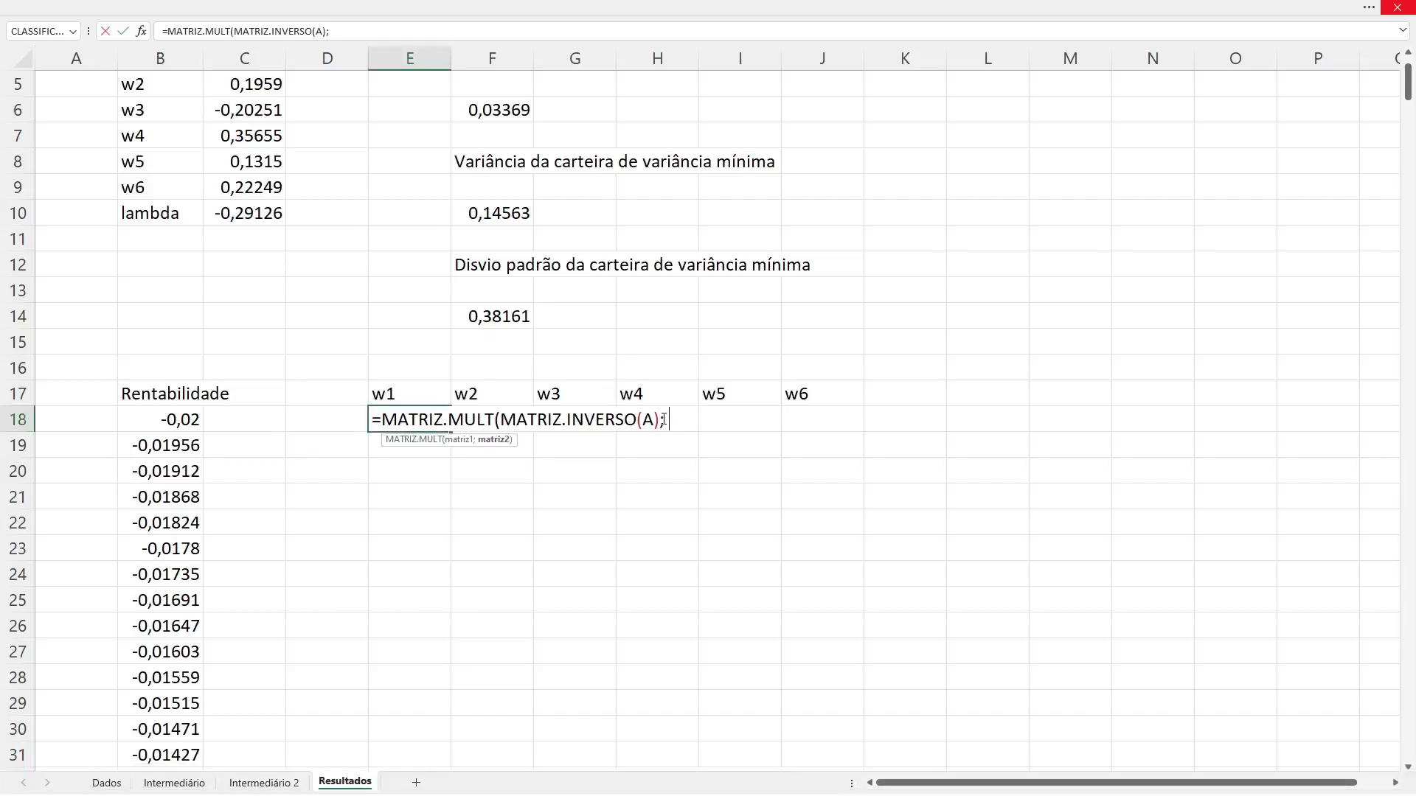
Step: Add EMPILHARV as the second matrix of E18's product, with SEQUÊNCIA(n; 1; 0; 0) as its first stacked block
{"action": "type", "text": "emp"}
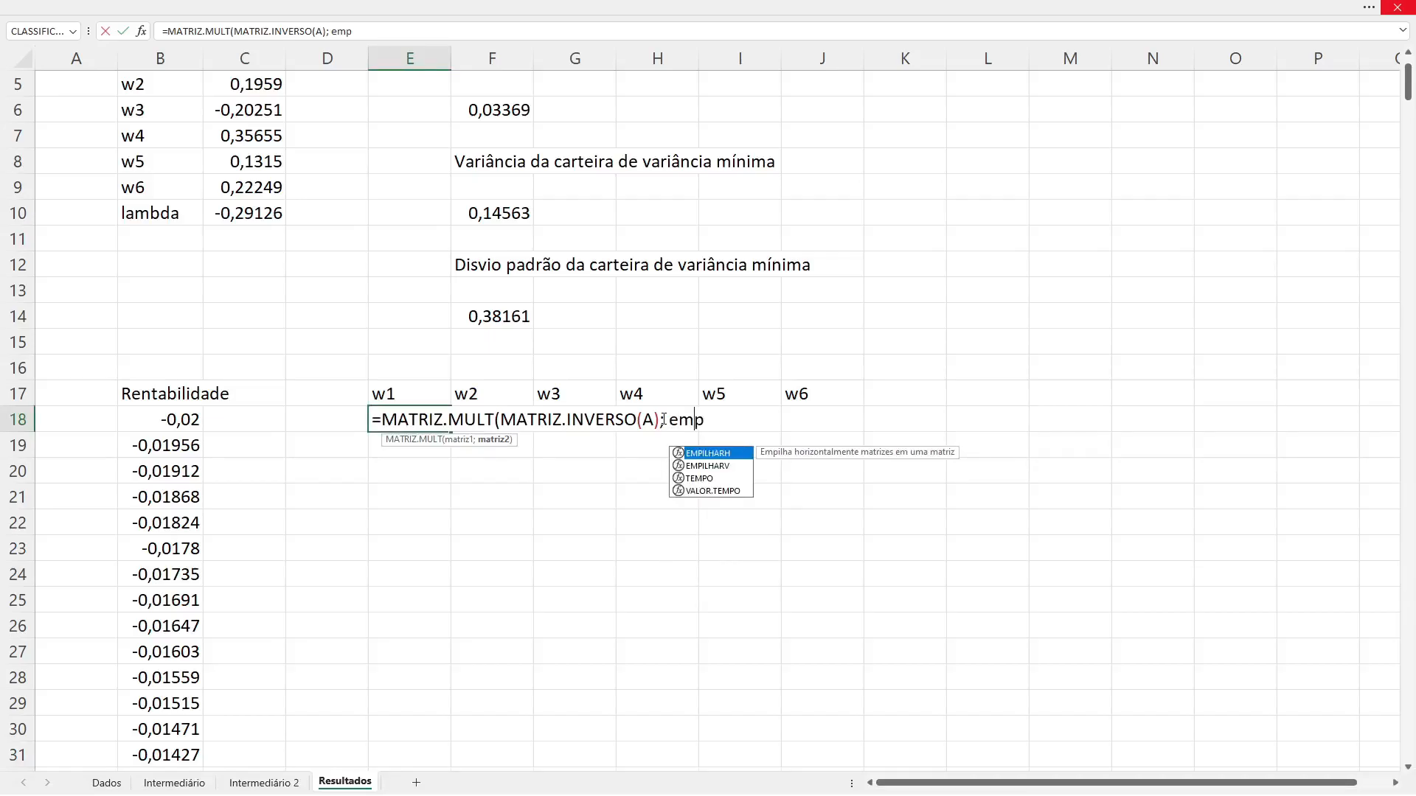
{"action": "key", "text": "Down"}
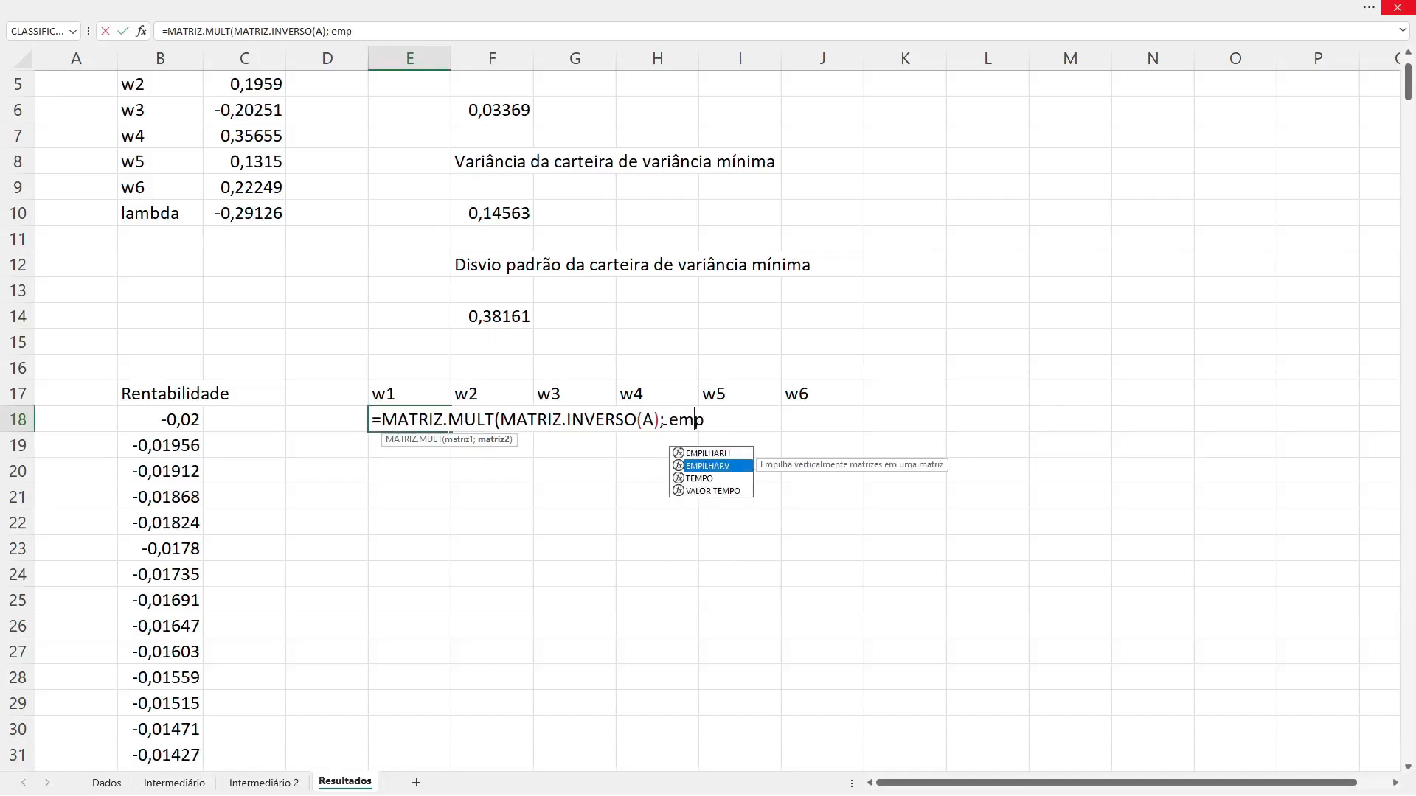
{"action": "key", "text": "Tab"}
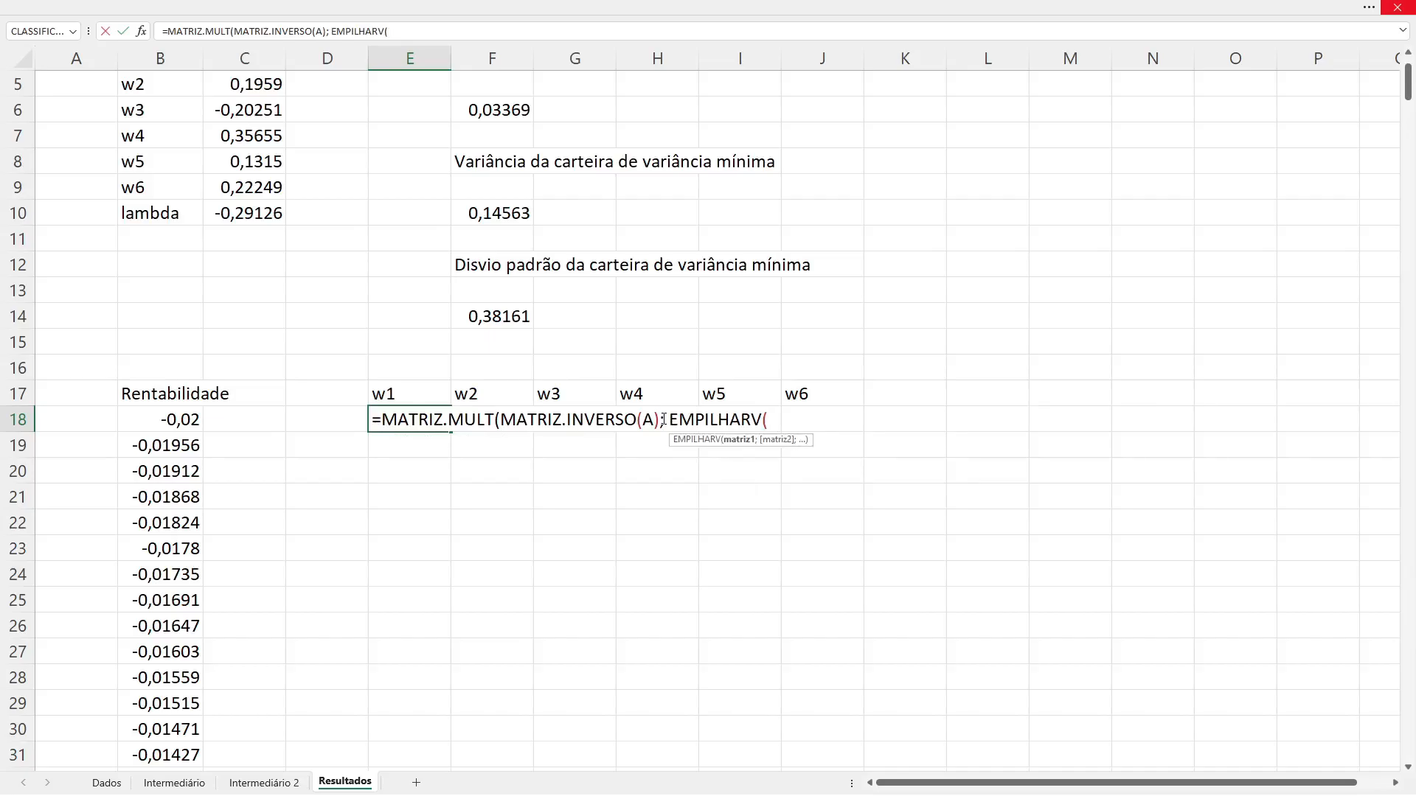
{"action": "type", "text": "seq"}
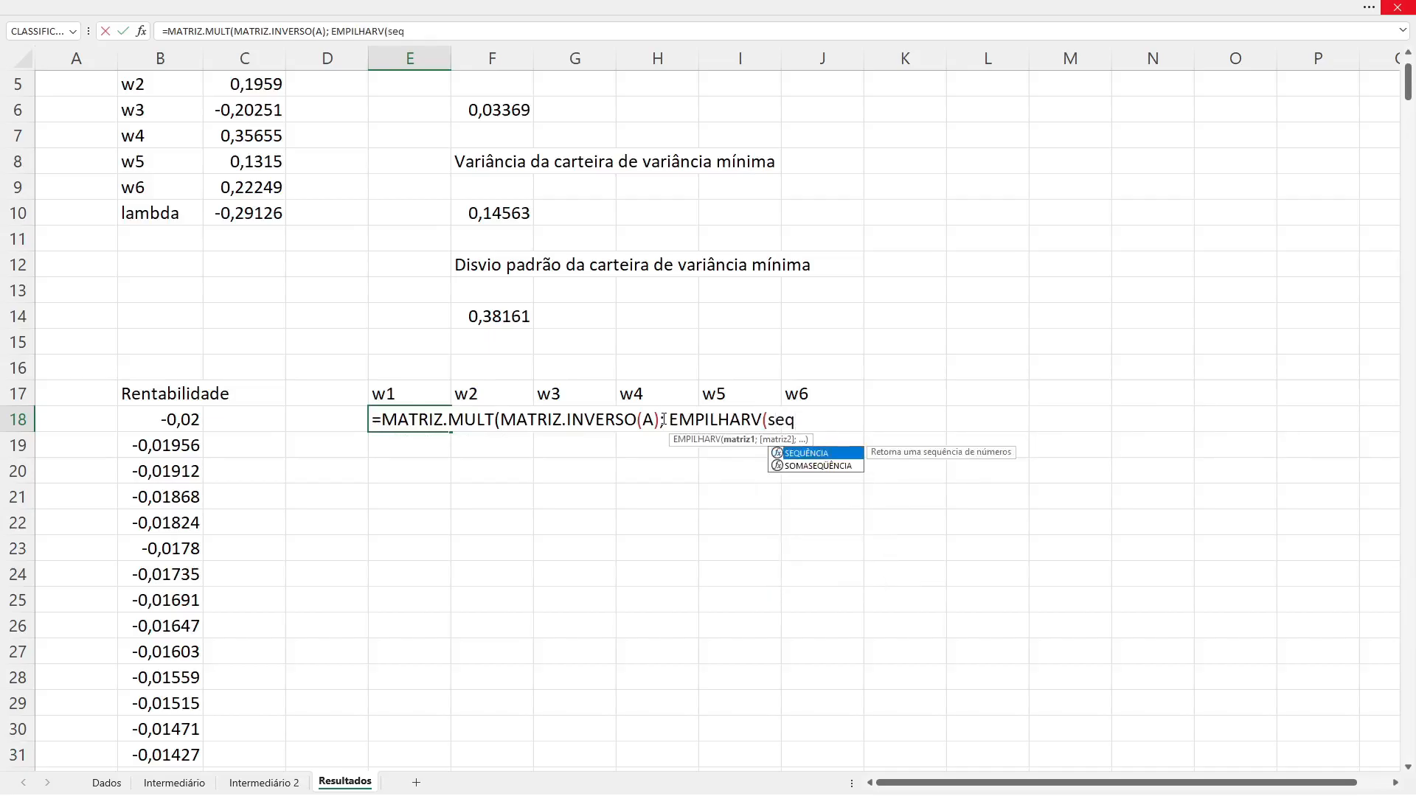
{"action": "key", "text": "Tab"}
{"action": "type", "text": "n; 1;"}
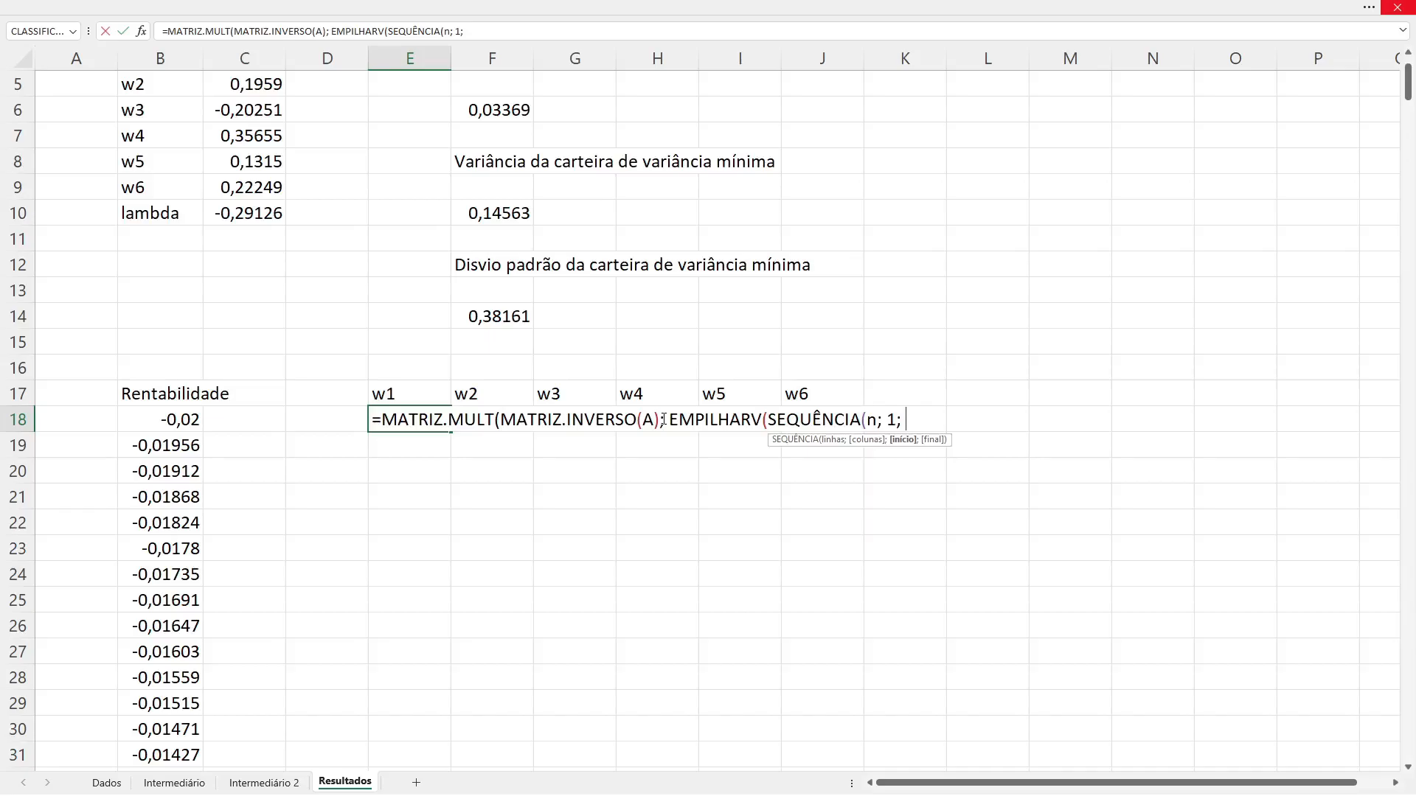
{"action": "type", "text": " 0; 0)"}
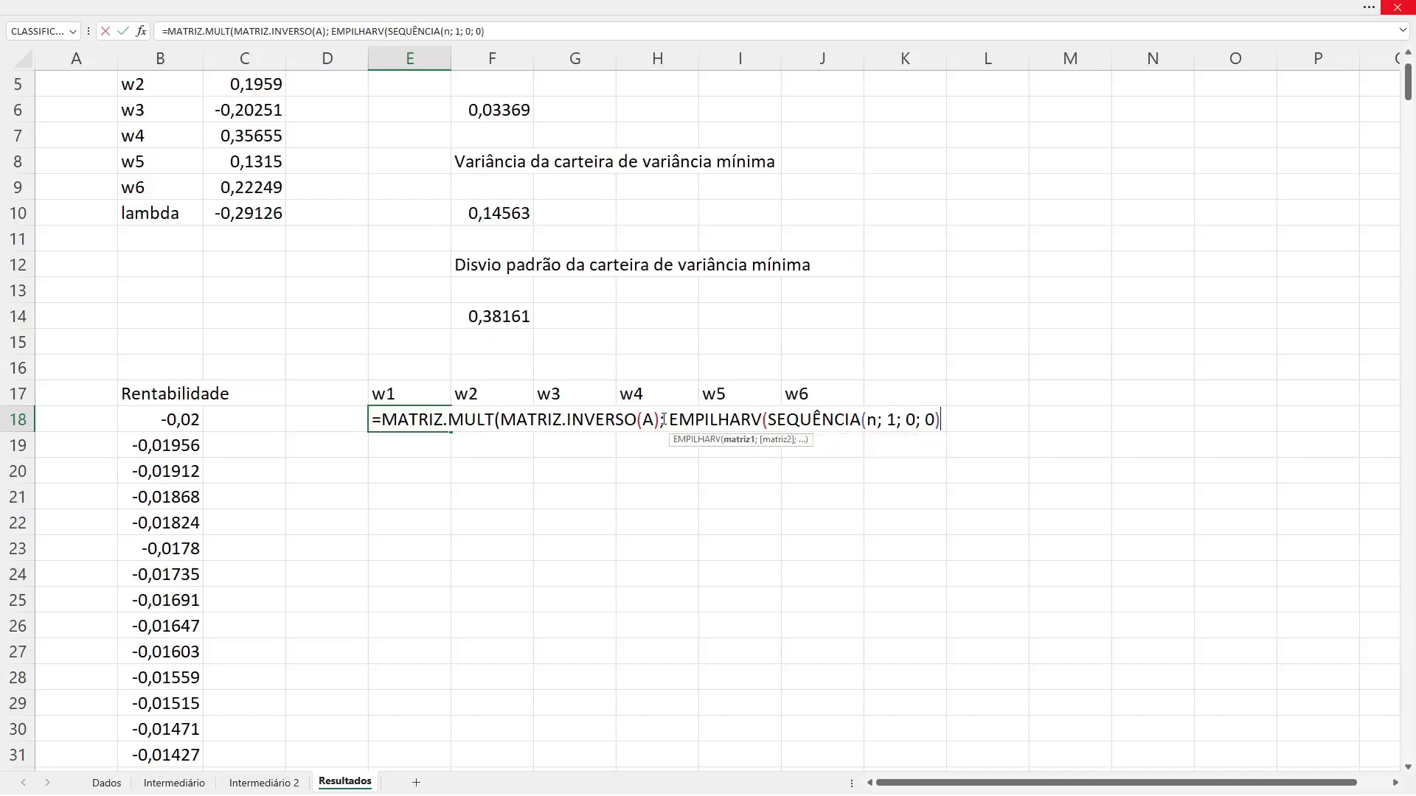
{"action": "type", "text": ","}
Step: Stack the first target return, B18, and the value 1 below the zeros, close both functions and commit E18's formula
{"action": "key", "text": "BackSpace"}
{"action": "type", "text": ";"}
{"action": "left_click", "coordinate": [154, 418]}
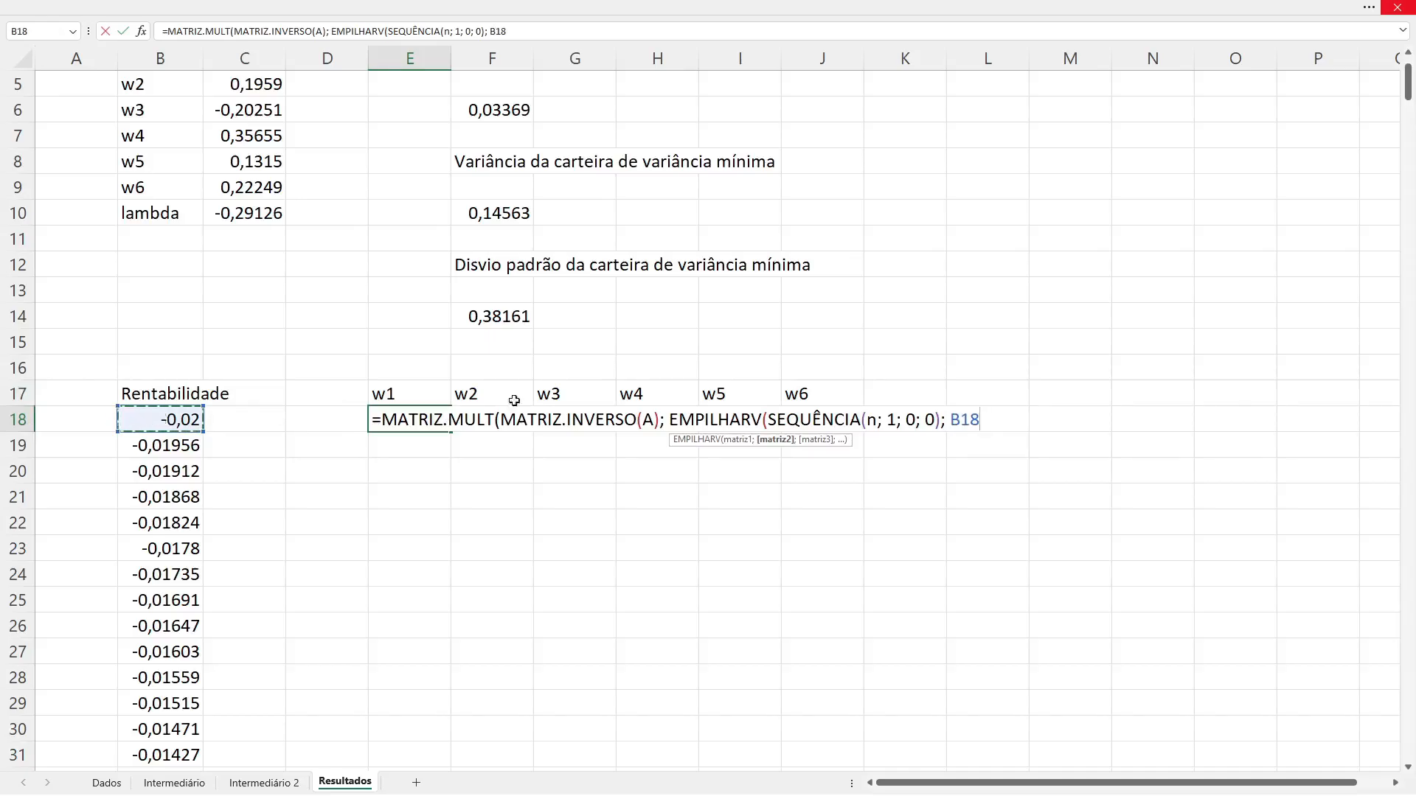
{"action": "type", "text": ";"}
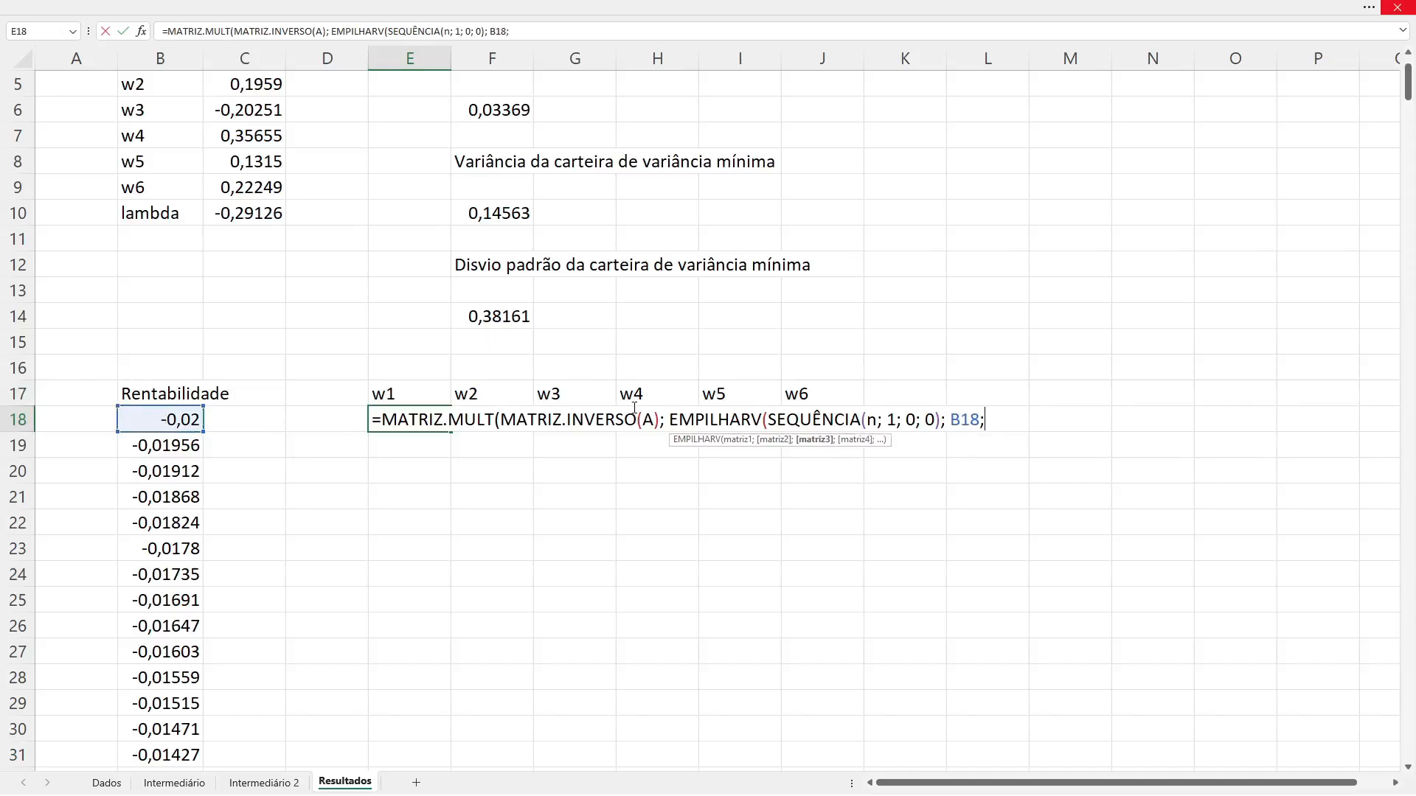
{"action": "type", "text": " 1)"}
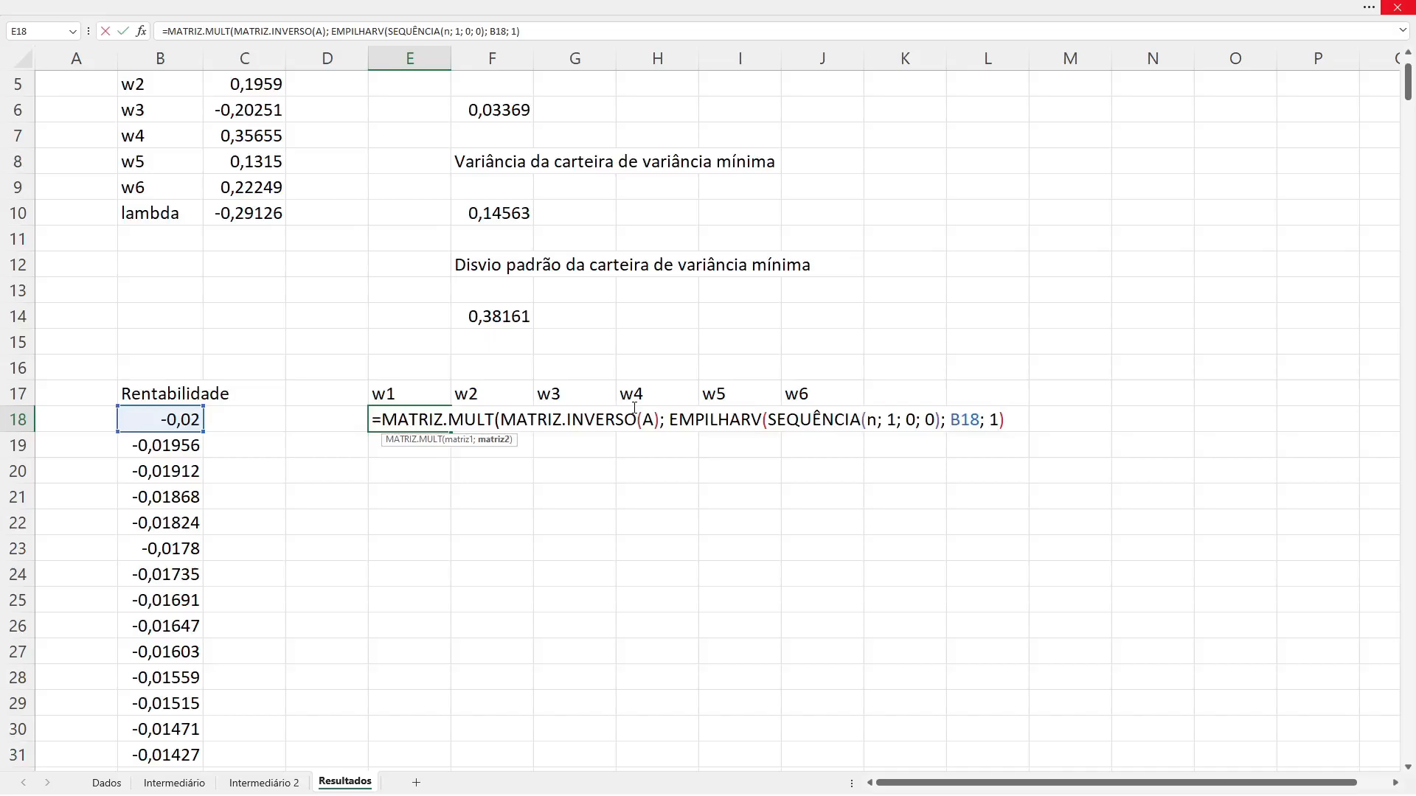
{"action": "type", "text": ")"}
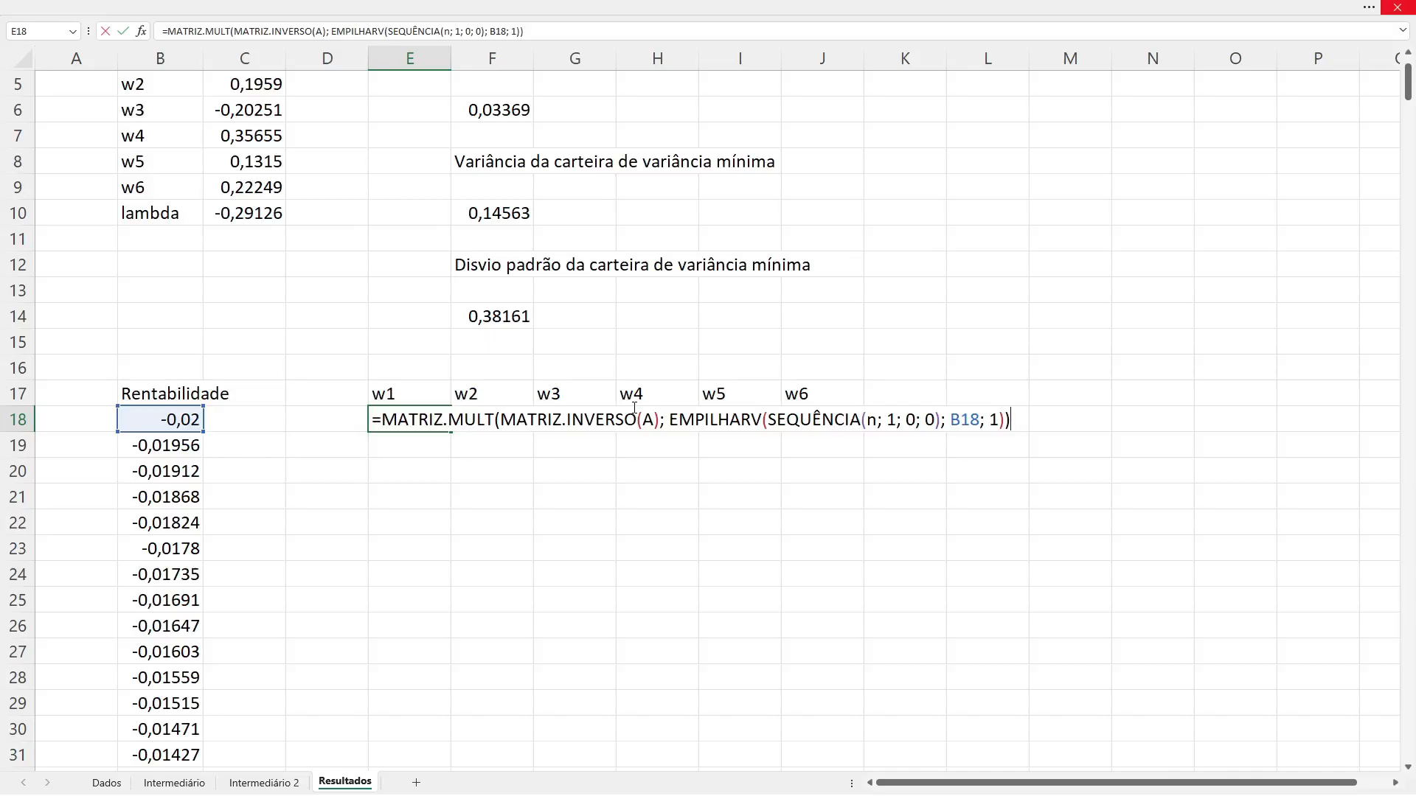
{"action": "key", "text": "Return"}
Step: Examine the portfolio weights spilled vertically in E18:E23, and return to E18
{"action": "key", "text": "Up"}
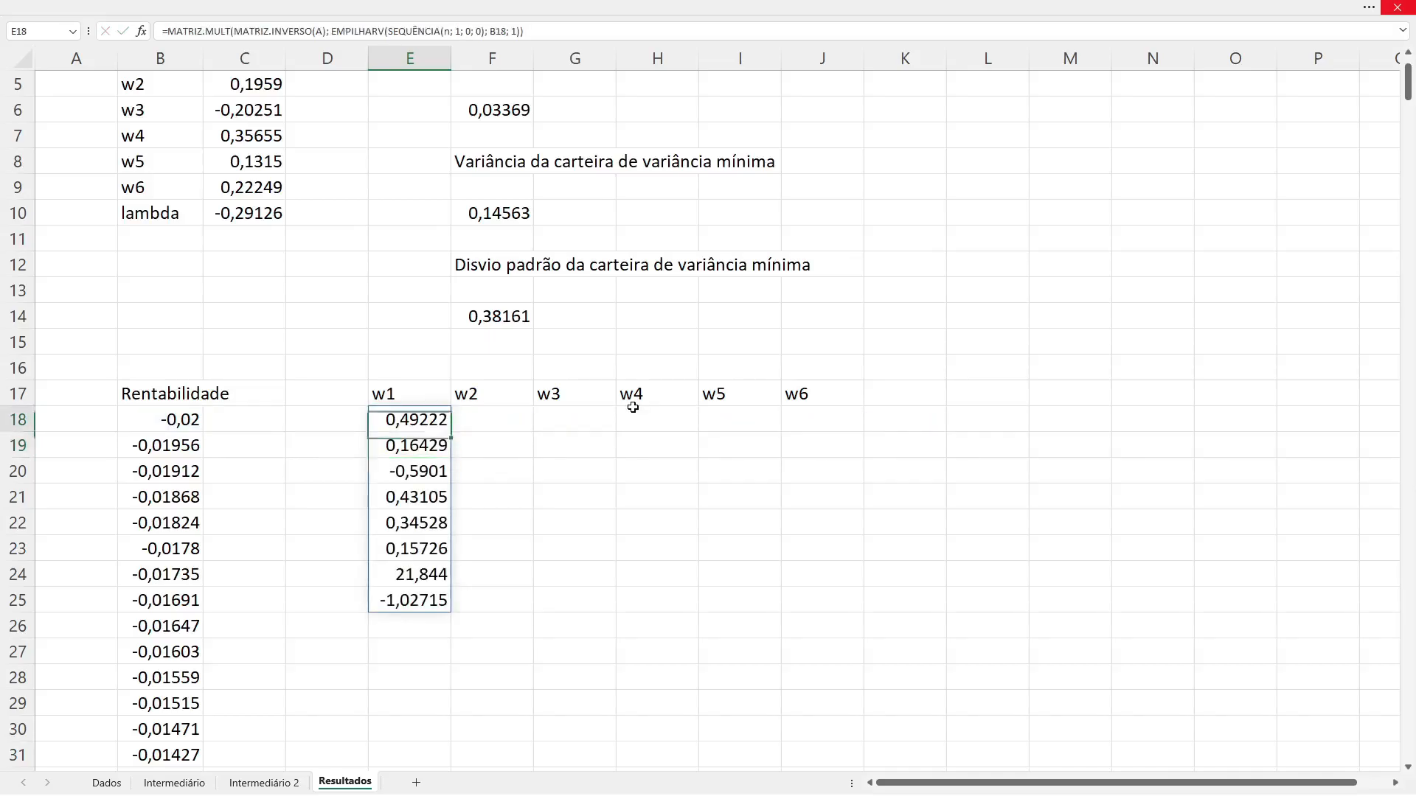
{"action": "key", "text": "shift+Down"}
{"action": "key", "text": "shift+Down"}
{"action": "key", "text": "shift+Down"}
{"action": "key", "text": "shift+Down"}
{"action": "key", "text": "shift+Down"}
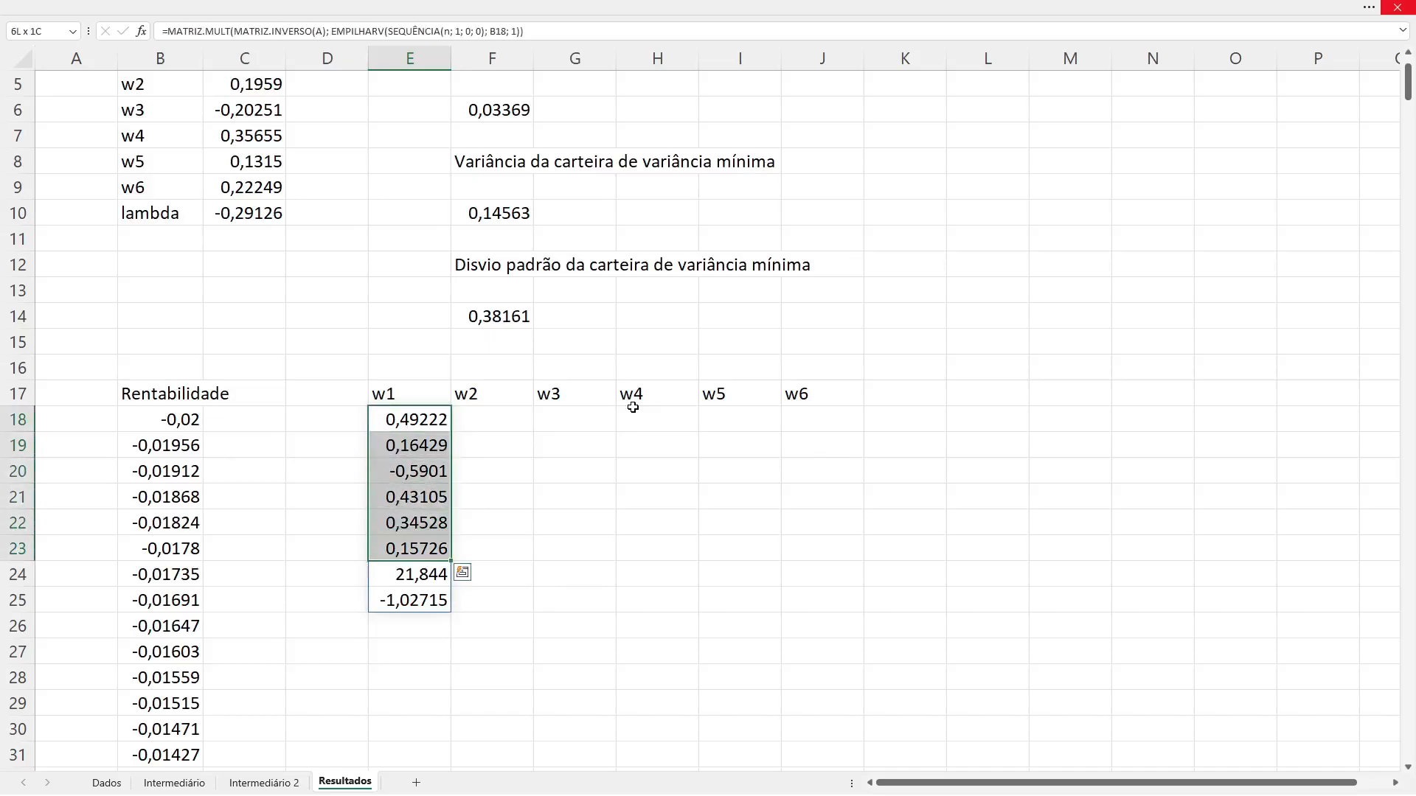
{"action": "key", "text": "Up"}
{"action": "key", "text": "Down"}
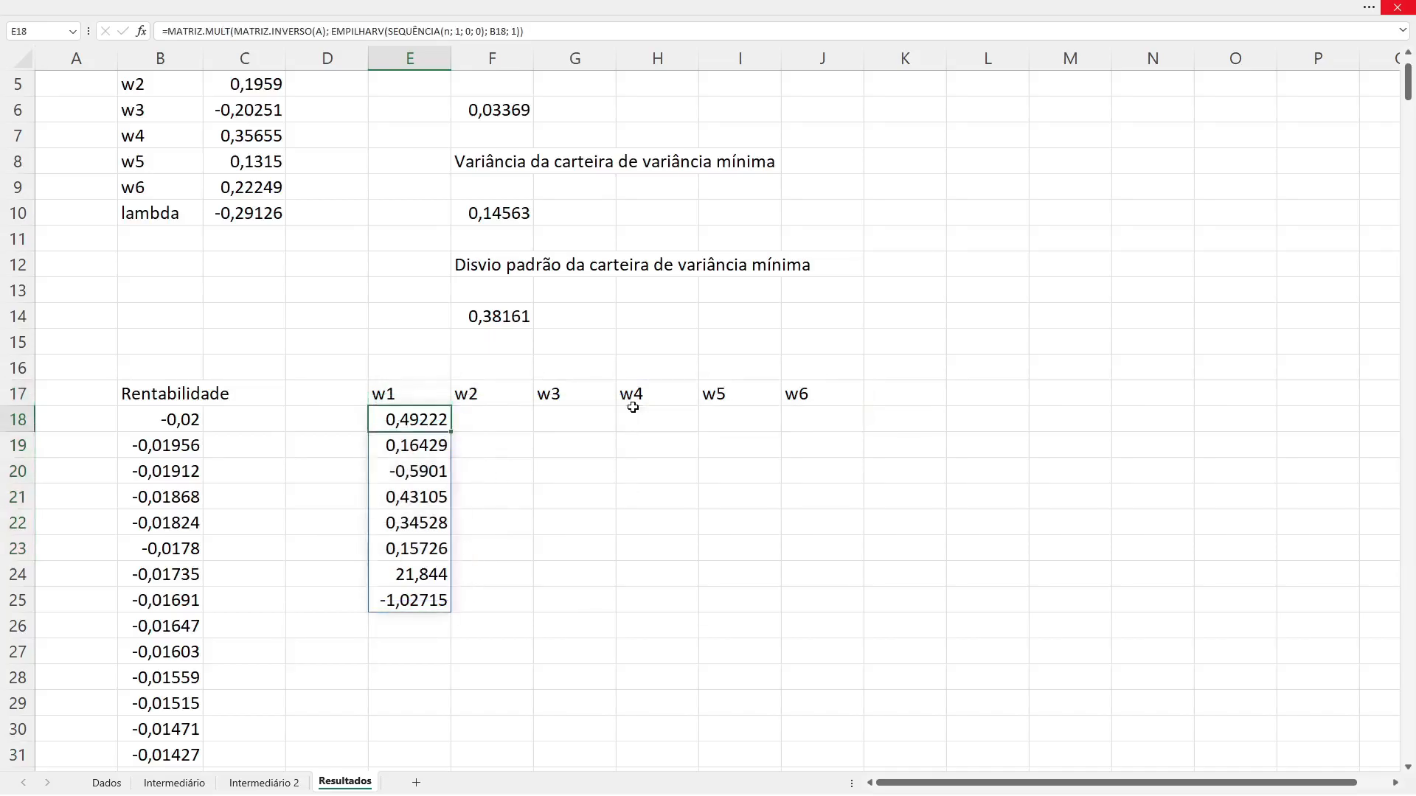
Step: Wrap E18's whole MATRIZ.MULT expression in tranpor( ) and commit the formula
{"action": "key", "text": "F2"}
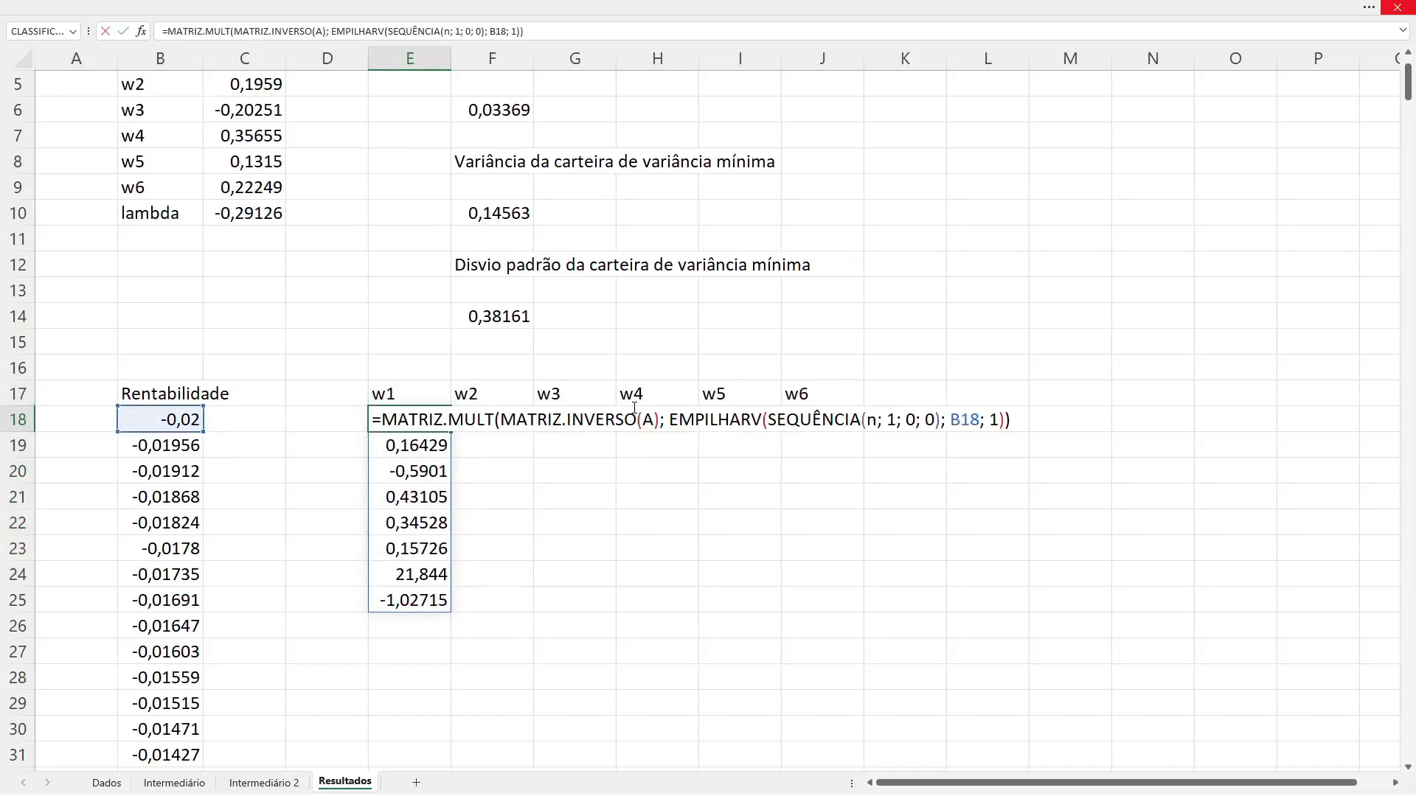
{"action": "key", "text": "Left"}
{"action": "key", "text": "Left"}
{"action": "key", "text": "Left"}
{"action": "key", "text": "Left"}
{"action": "key", "text": "Left"}
{"action": "key", "text": "Left"}
{"action": "key", "text": "Left"}
{"action": "key", "text": "Left"}
{"action": "key", "text": "Left"}
{"action": "key", "text": "Left"}
{"action": "key", "text": "Left"}
{"action": "key", "text": "Left"}
{"action": "key", "text": "Left"}
{"action": "key", "text": "Left"}
{"action": "key", "text": "Left"}
{"action": "key", "text": "Left"}
{"action": "key", "text": "Left"}
{"action": "key", "text": "Left"}
{"action": "key", "text": "Left"}
{"action": "key", "text": "Left"}
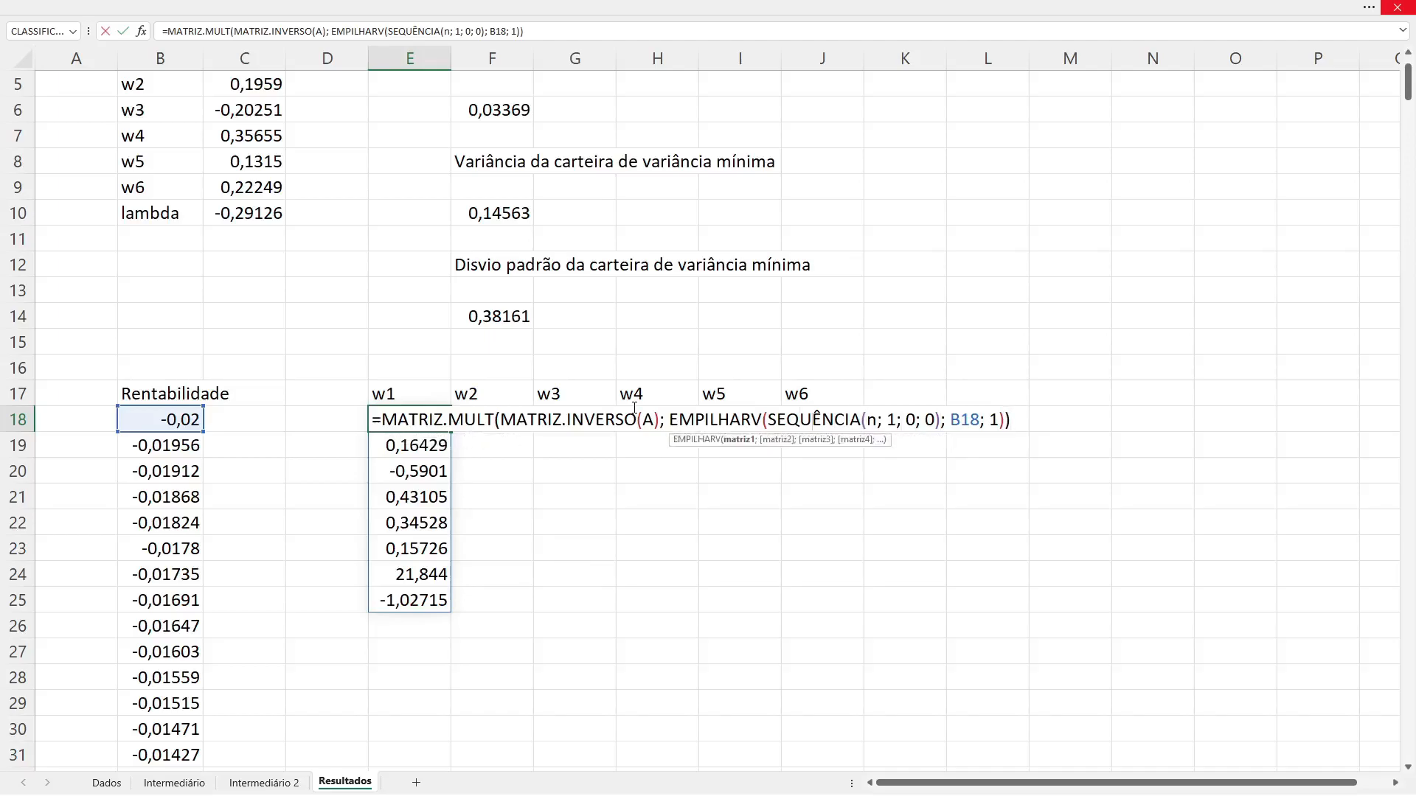
{"action": "key", "text": "Left"}
{"action": "key", "text": "Left"}
{"action": "key", "text": "Left"}
{"action": "key", "text": "Left"}
{"action": "key", "text": "Left"}
{"action": "key", "text": "Left"}
{"action": "key", "text": "Left"}
{"action": "key", "text": "Left"}
{"action": "key", "text": "Left"}
{"action": "key", "text": "Left"}
{"action": "key", "text": "Left"}
{"action": "type", "text": "tra"}
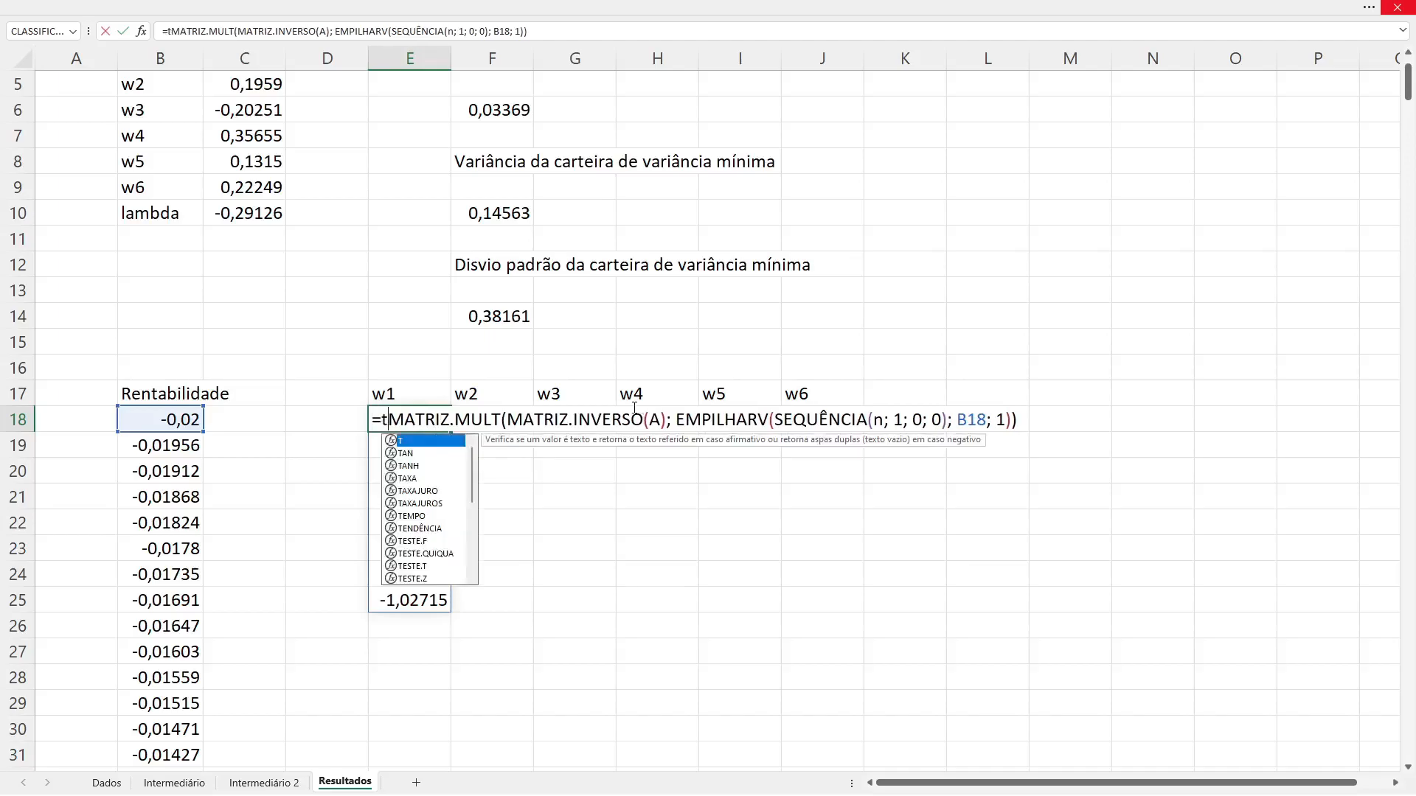
{"action": "type", "text": "npos("}
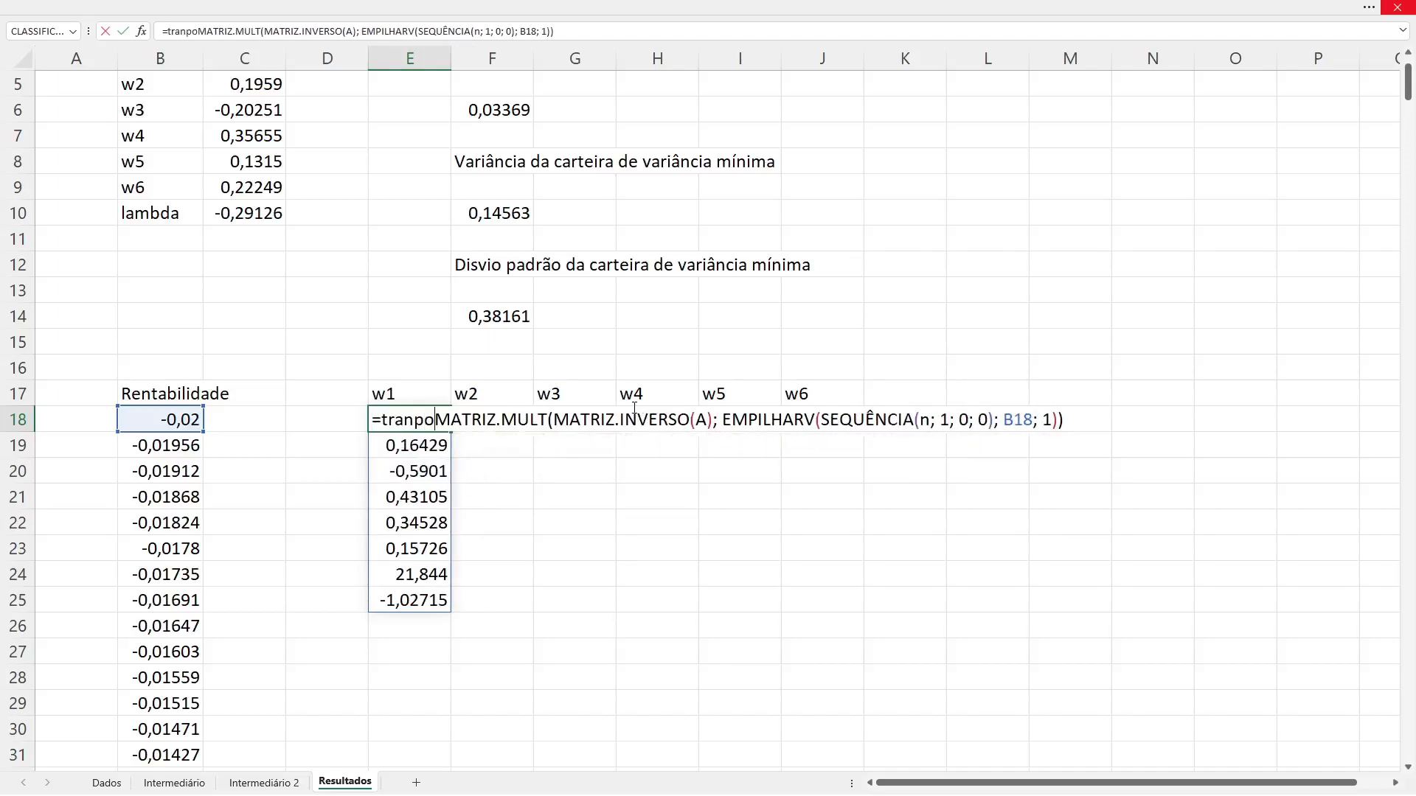
{"action": "key", "text": "BackSpace"}
{"action": "key", "text": "BackSpace"}
{"action": "type", "text": "r("}
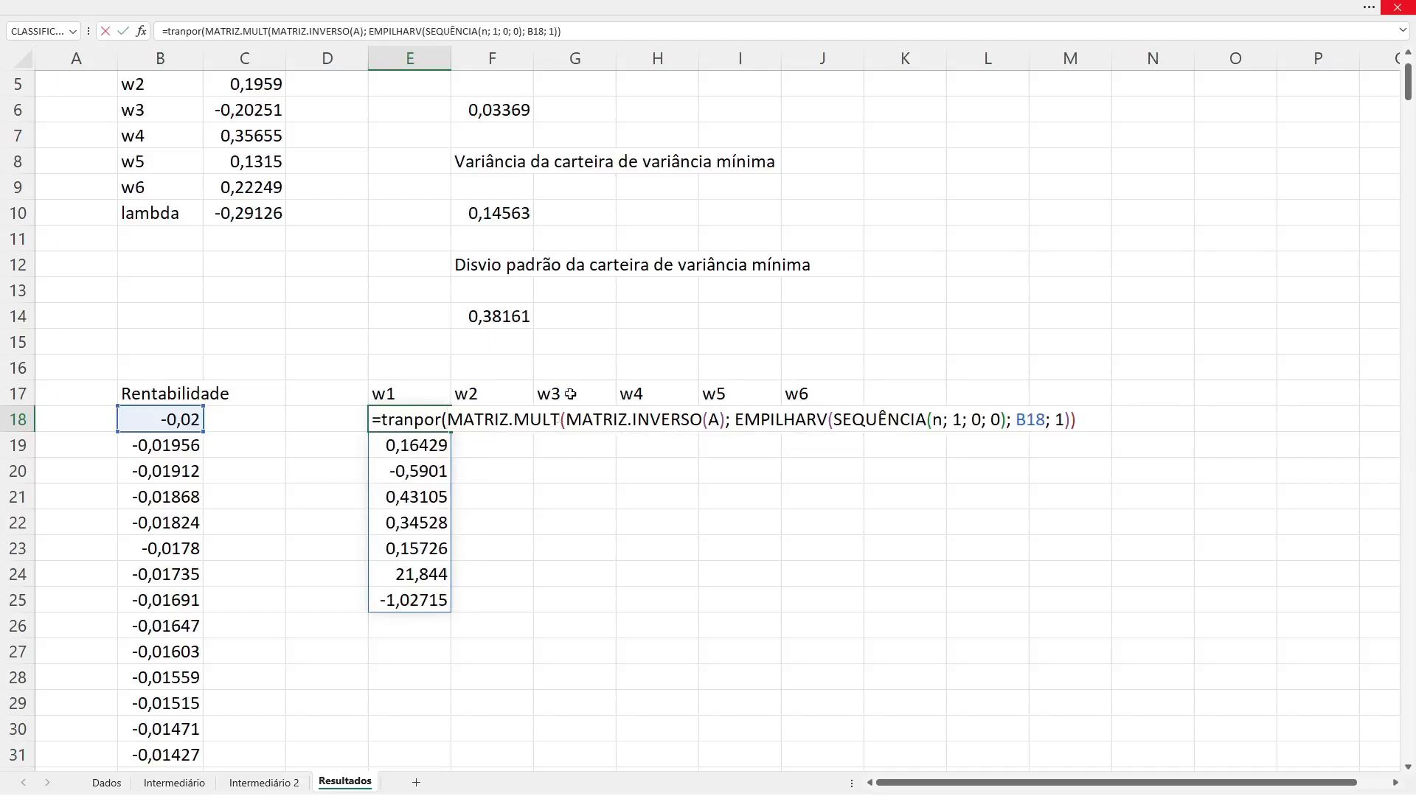
{"action": "left_click", "coordinate": [606, 31]}
{"action": "type", "text": ")"}
{"action": "key", "text": "Return"}
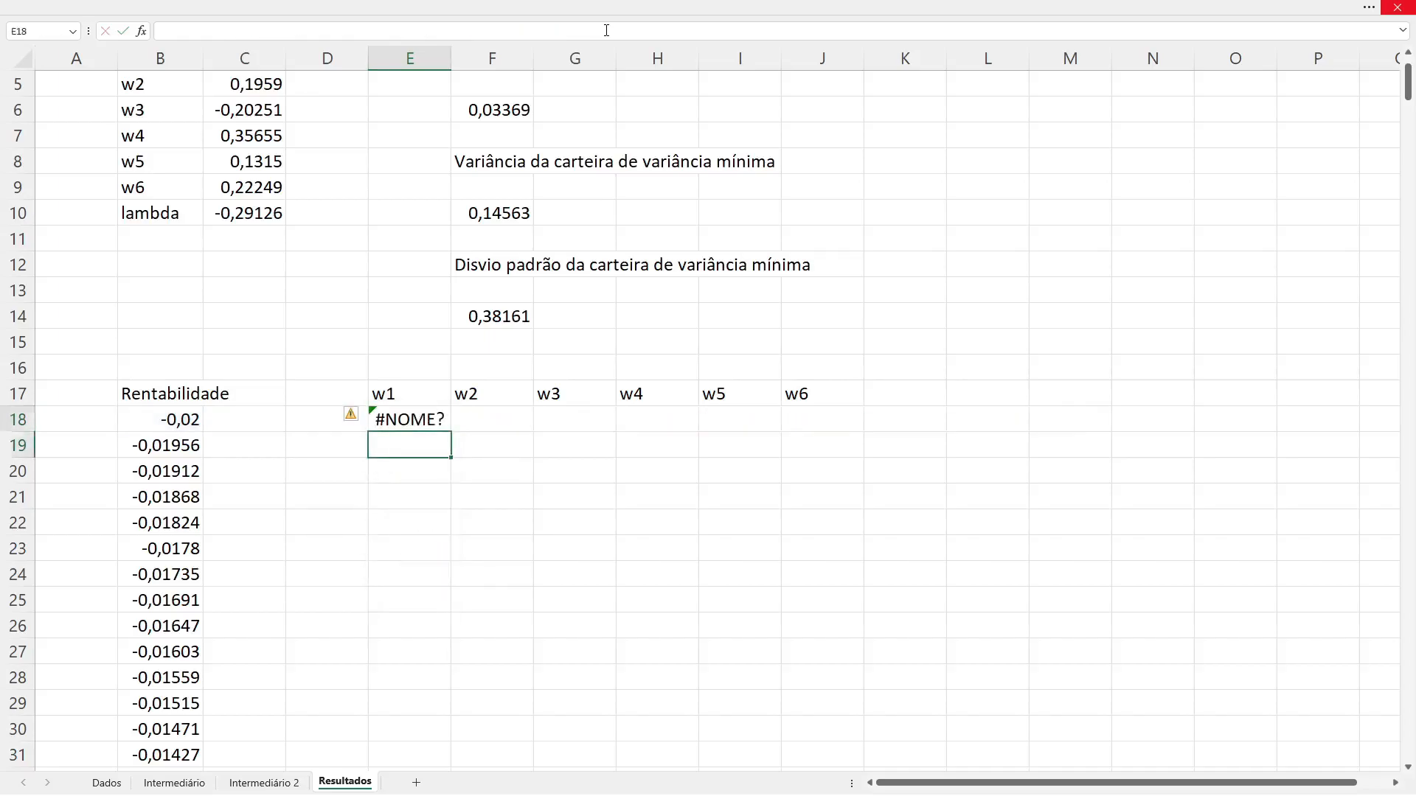
Step: Correct the outer function name in E18's formula to TRANSPOR and commit it
{"action": "key", "text": "Up"}
{"action": "key", "text": "F2"}
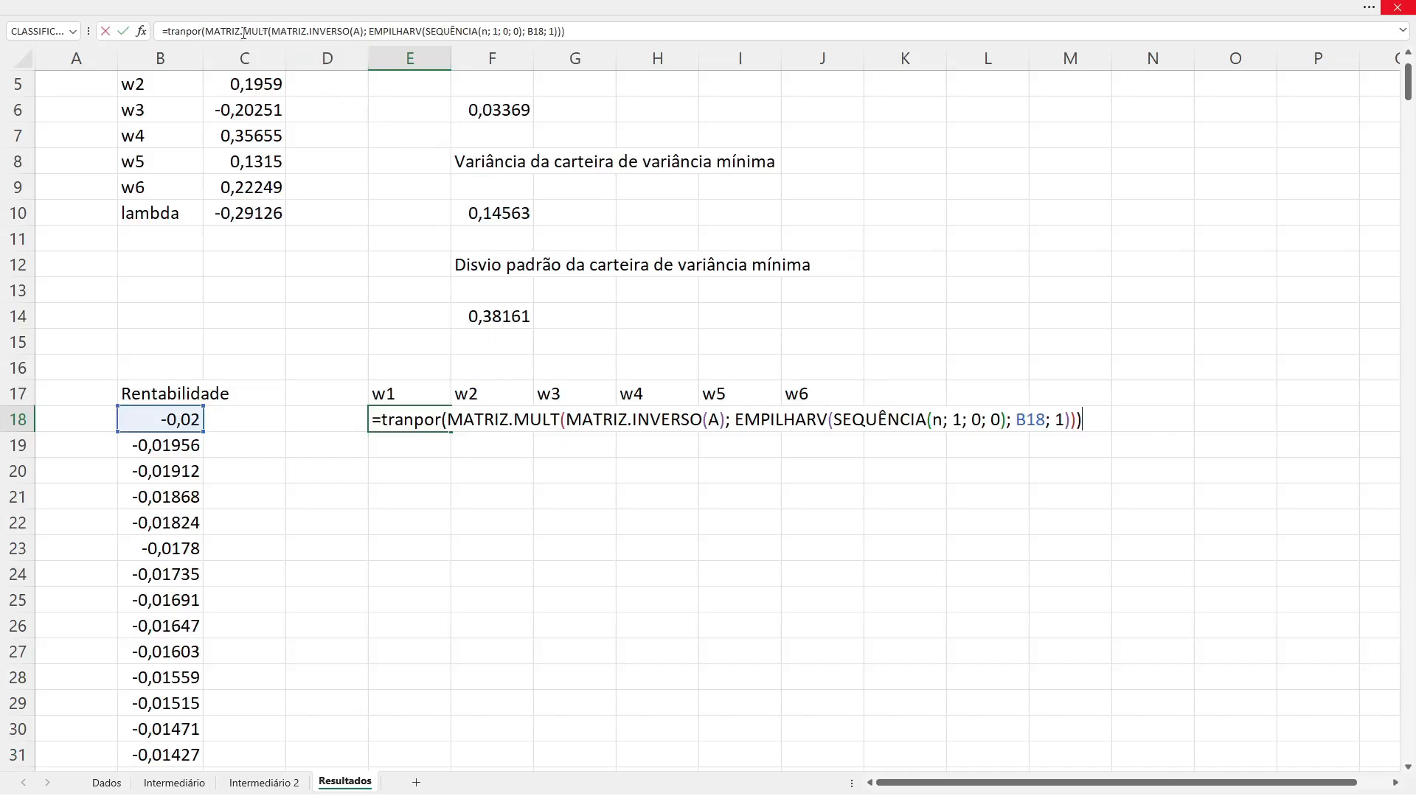
{"action": "left_click", "coordinate": [413, 420]}
{"action": "type", "text": "s"}
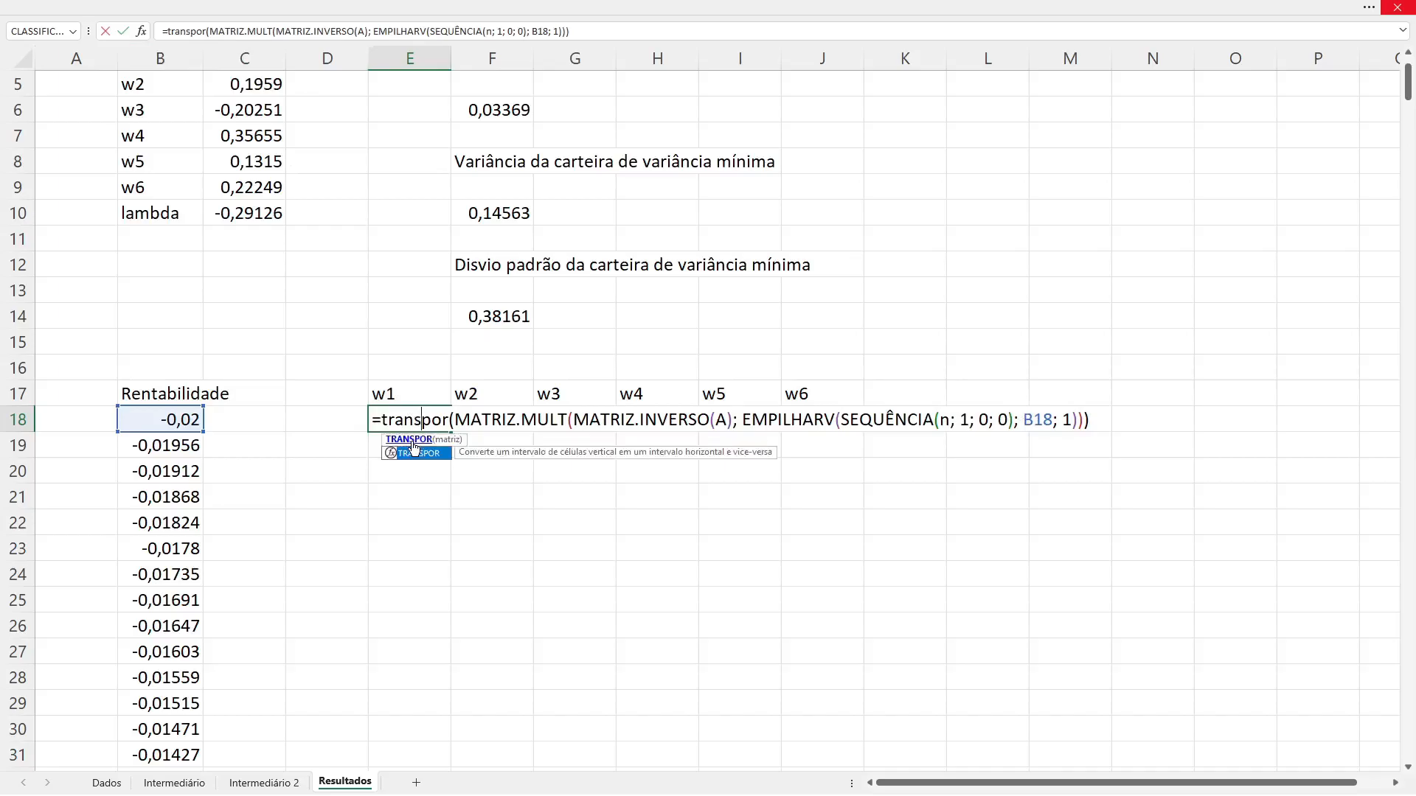
{"action": "key", "text": "Return"}
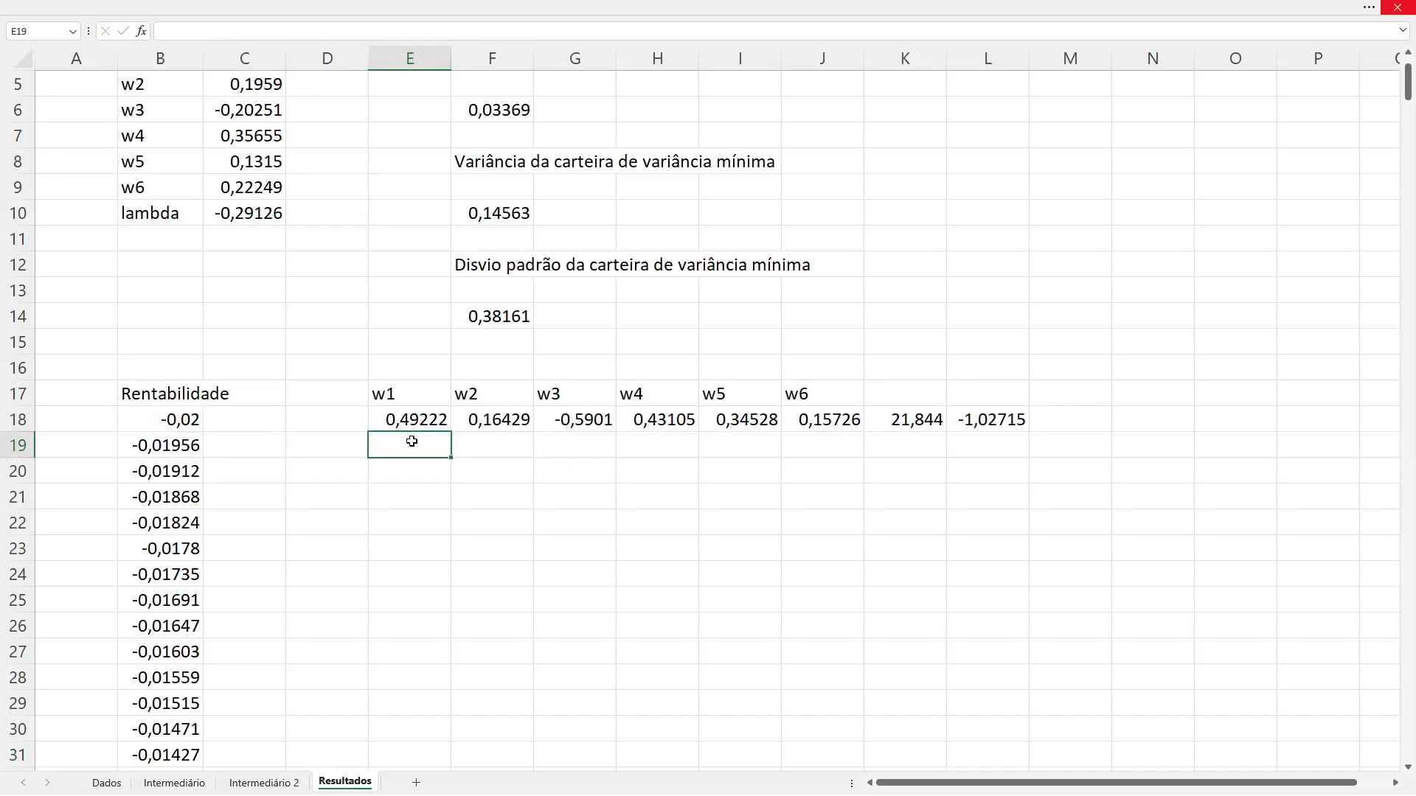
Step: Examine the two extra values in K18:L18 beyond the w6 column, and return to E18
{"action": "key", "text": "Up"}
{"action": "key", "text": "Right"}
{"action": "key", "text": "Right"}
{"action": "key", "text": "Right"}
{"action": "key", "text": "Right"}
{"action": "key", "text": "Right"}
{"action": "key", "text": "Right"}
{"action": "key", "text": "shift+Right"}
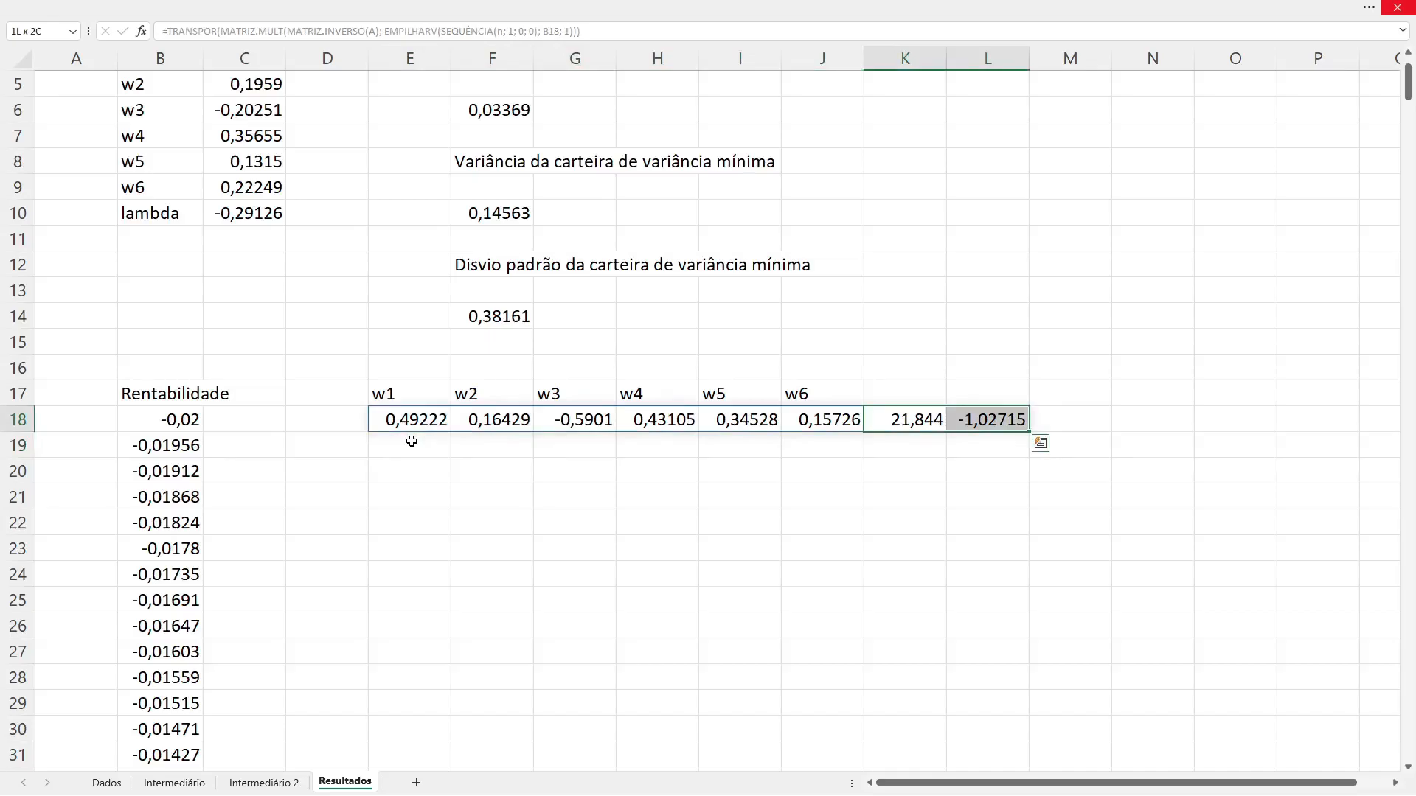
{"action": "key", "text": "Left"}
{"action": "key", "text": "Left"}
{"action": "key", "text": "Left"}
{"action": "key", "text": "Left"}
{"action": "key", "text": "Left"}
{"action": "key", "text": "Left"}
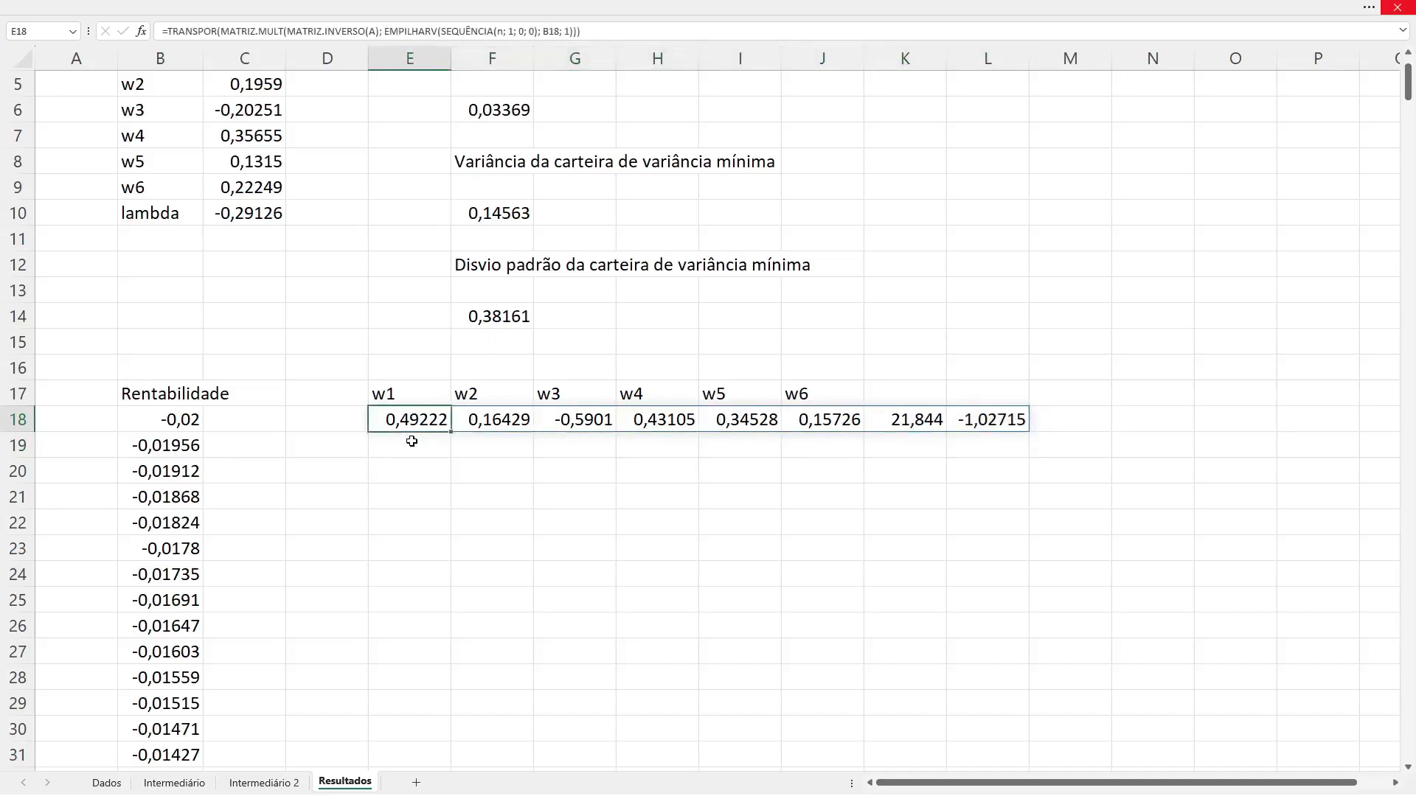
Step: Replace the outer TRANSPOR function in E18's formula with ÍNDICE
{"action": "key", "text": "F2"}
{"action": "key", "text": "Left"}
{"action": "key", "text": "Left"}
{"action": "key", "text": "Left"}
{"action": "key", "text": "Left"}
{"action": "key", "text": "Left"}
{"action": "key", "text": "Left"}
{"action": "key", "text": "Left"}
{"action": "key", "text": "Left"}
{"action": "key", "text": "Left"}
{"action": "key", "text": "Left"}
{"action": "key", "text": "Left"}
{"action": "key", "text": "Left"}
{"action": "key", "text": "Left"}
{"action": "key", "text": "Left"}
{"action": "key", "text": "Left"}
{"action": "key", "text": "Left"}
{"action": "key", "text": "Left"}
{"action": "key", "text": "Left"}
{"action": "key", "text": "Left"}
{"action": "key", "text": "Left"}
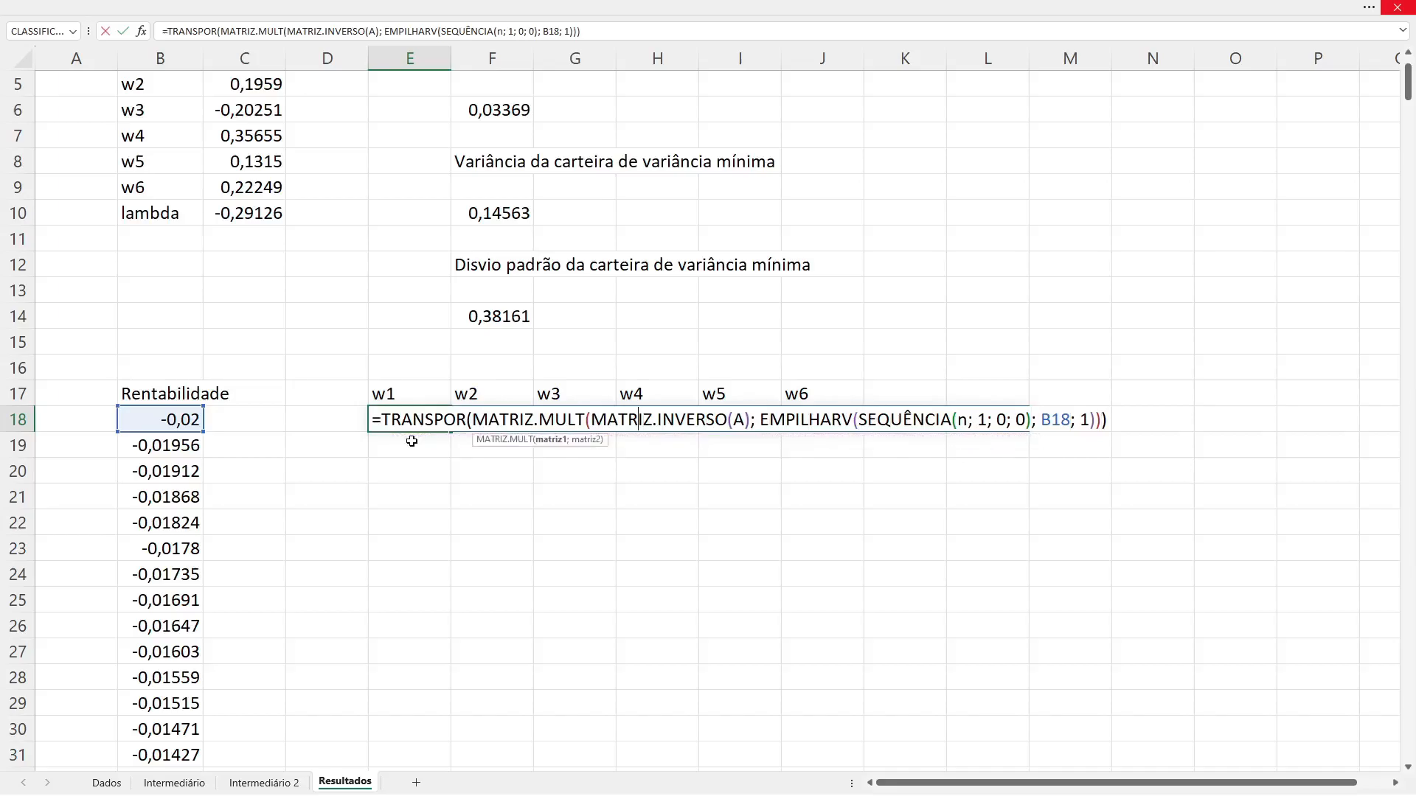
{"action": "key", "text": "Left"}
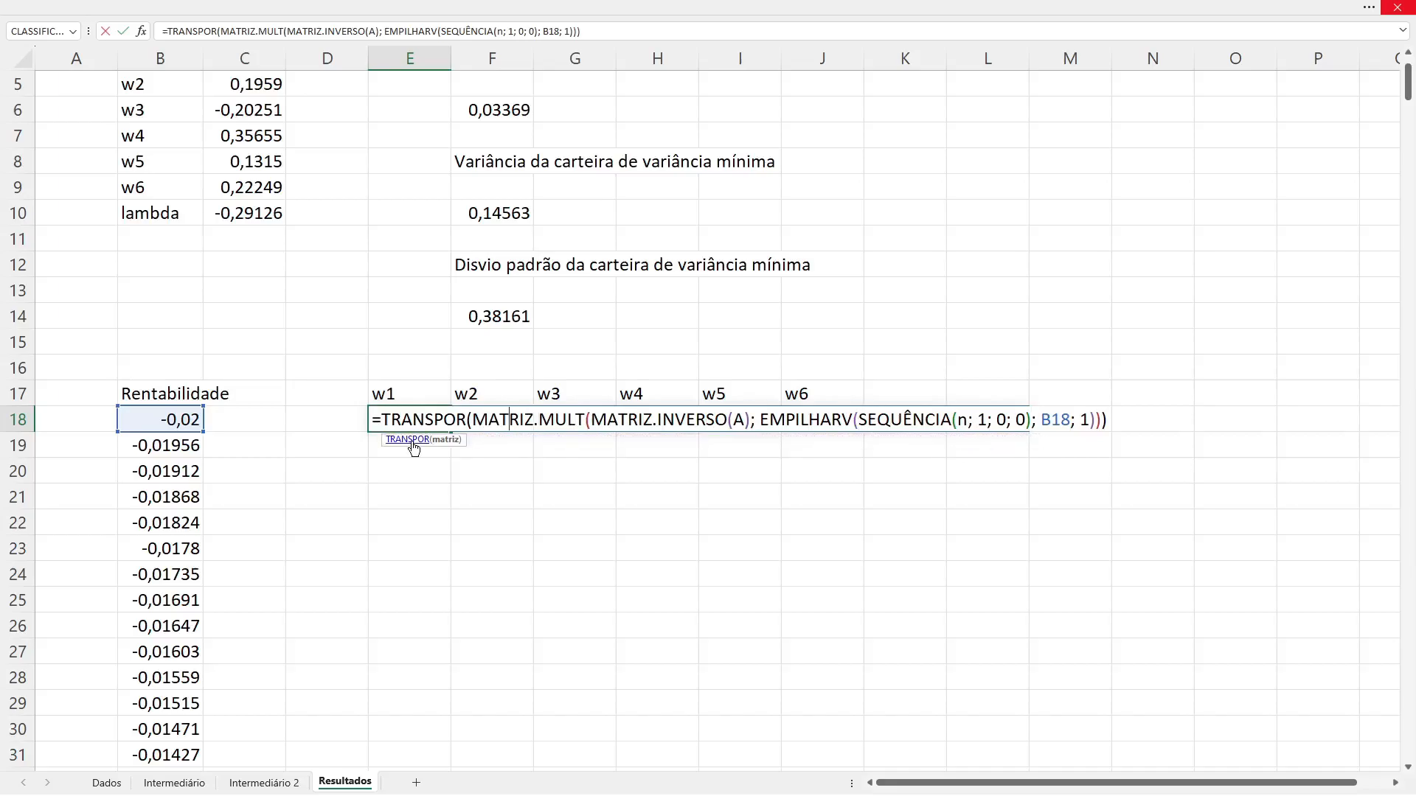
{"action": "key", "text": "Left"}
{"action": "key", "text": "Right"}
{"action": "key", "text": "BackSpace"}
{"action": "key", "text": "BackSpace"}
{"action": "key", "text": "BackSpace"}
{"action": "key", "text": "BackSpace"}
{"action": "key", "text": "BackSpace"}
{"action": "key", "text": "BackSpace"}
{"action": "key", "text": "BackSpace"}
{"action": "key", "text": "BackSpace"}
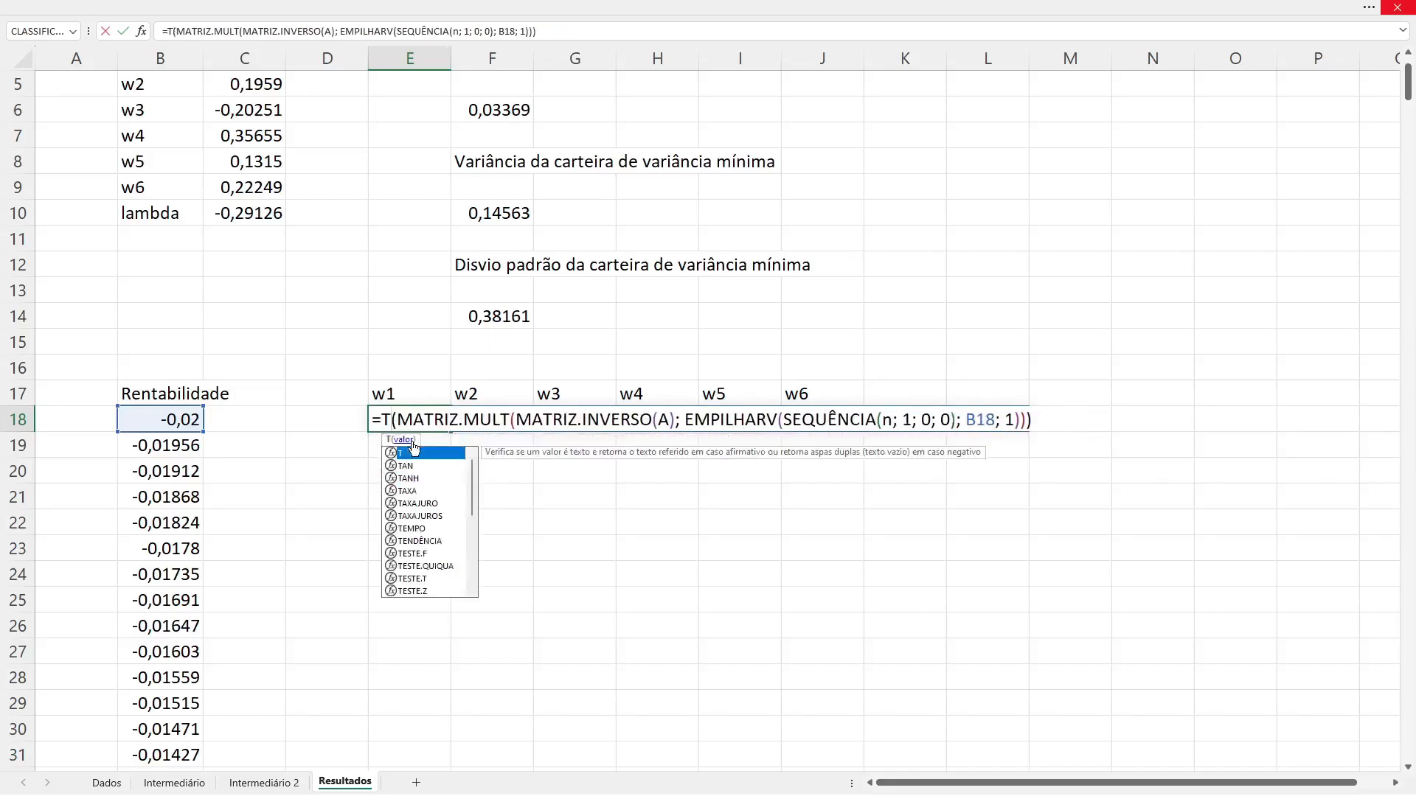
{"action": "type", "text": "ind"}
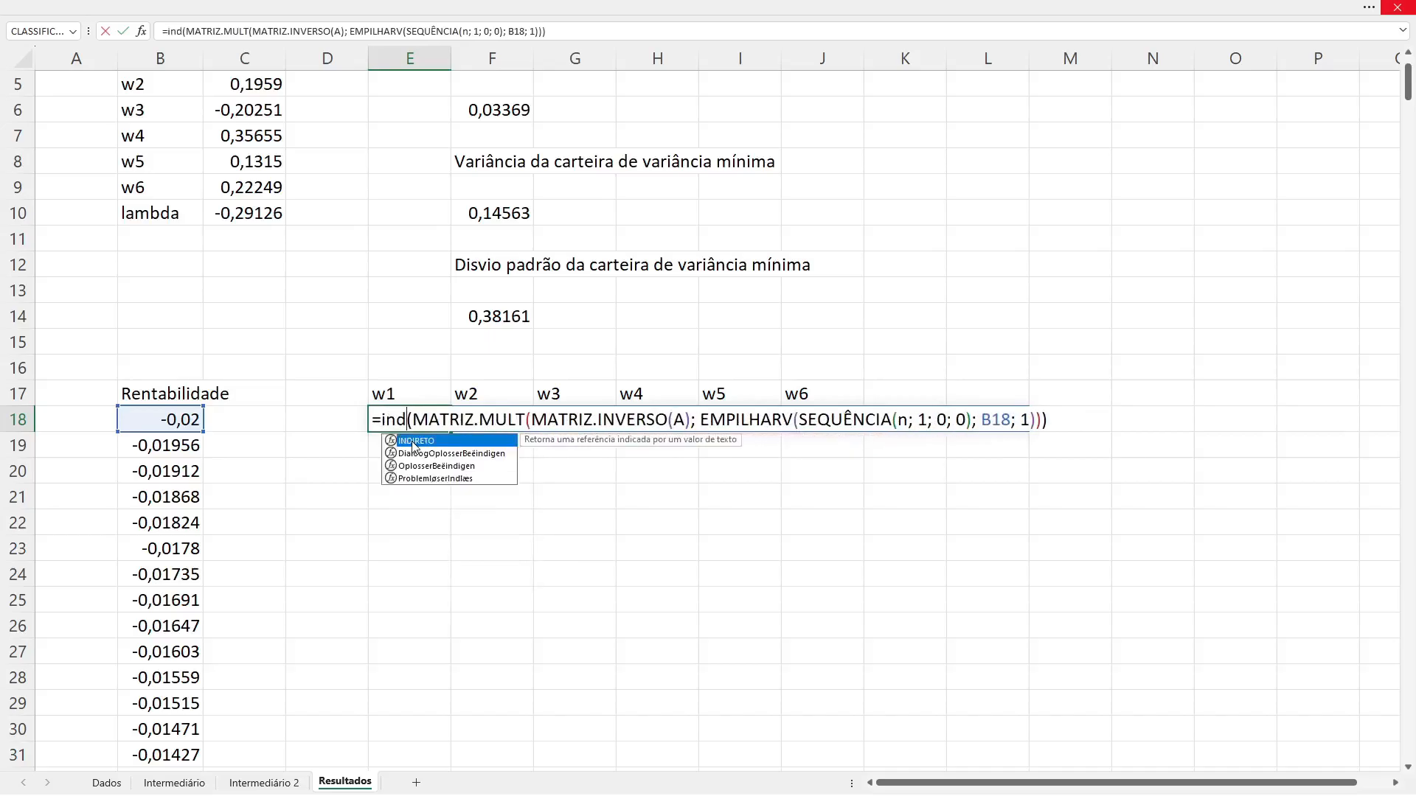
{"action": "key", "text": "BackSpace"}
{"action": "key", "text": "BackSpace"}
{"action": "key", "text": "BackSpace"}
{"action": "type", "text": "índ"}
{"action": "key", "text": "Tab"}
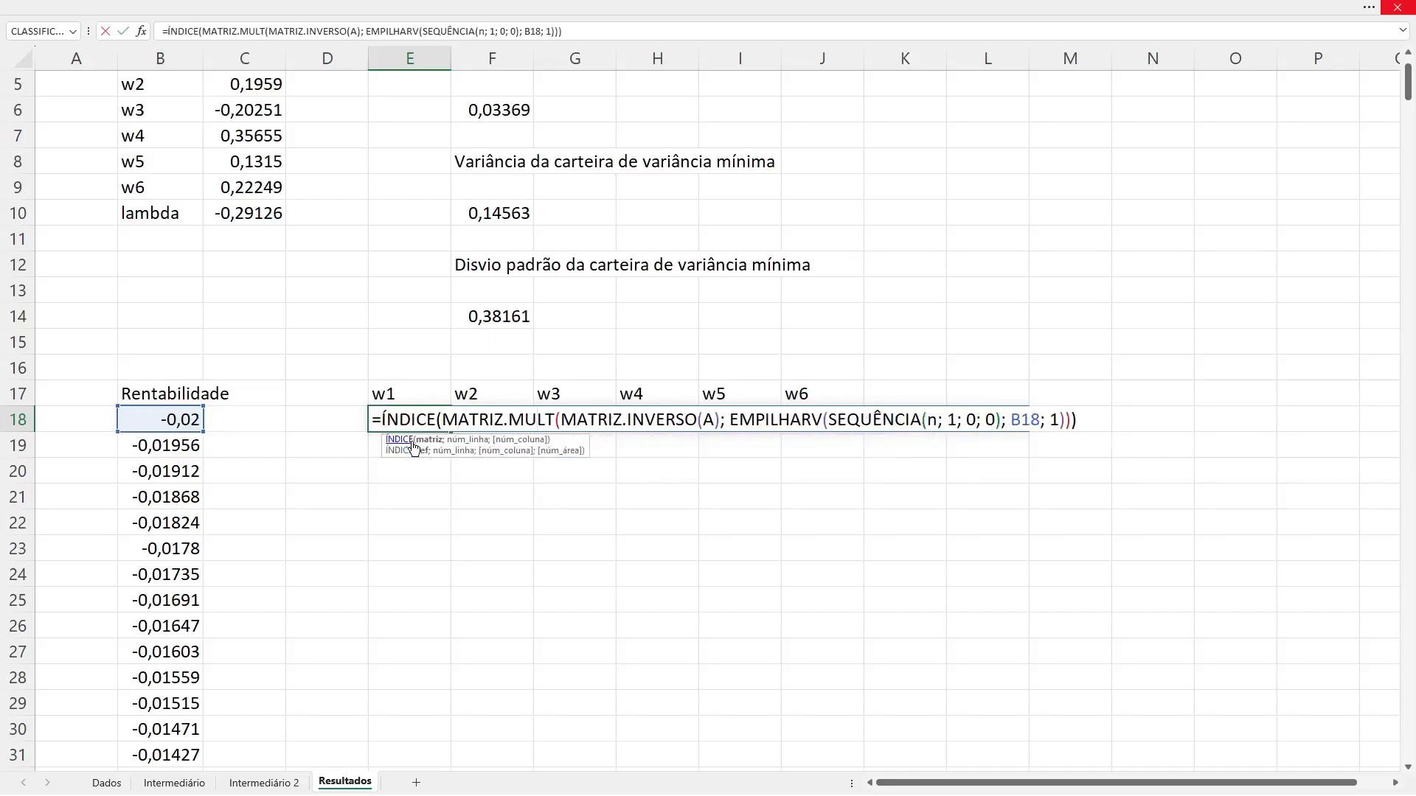
Step: Add SEQUÊNCIA(1, n, 1, 1) as the row-number argument of ÍNDICE in E18 and try to commit the formula
{"action": "key", "text": "ctrl+Right"}
{"action": "key", "text": "ctrl+Right"}
{"action": "key", "text": "ctrl+Right"}
{"action": "key", "text": "ctrl+Right"}
{"action": "key", "text": "ctrl+Right"}
{"action": "key", "text": "ctrl+Right"}
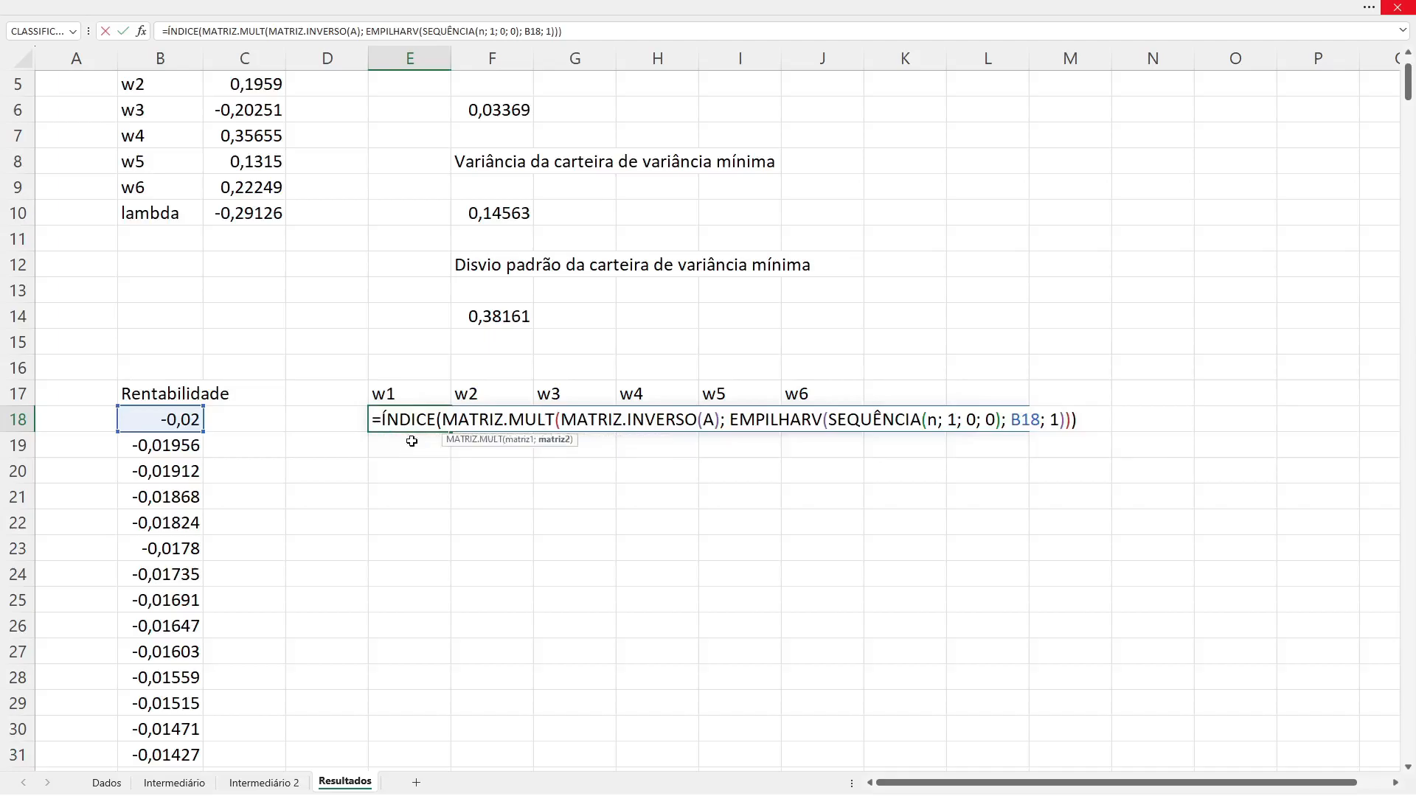
{"action": "key", "text": "ctrl+Right"}
{"action": "key", "text": "ctrl+Right"}
{"action": "key", "text": "ctrl+Right"}
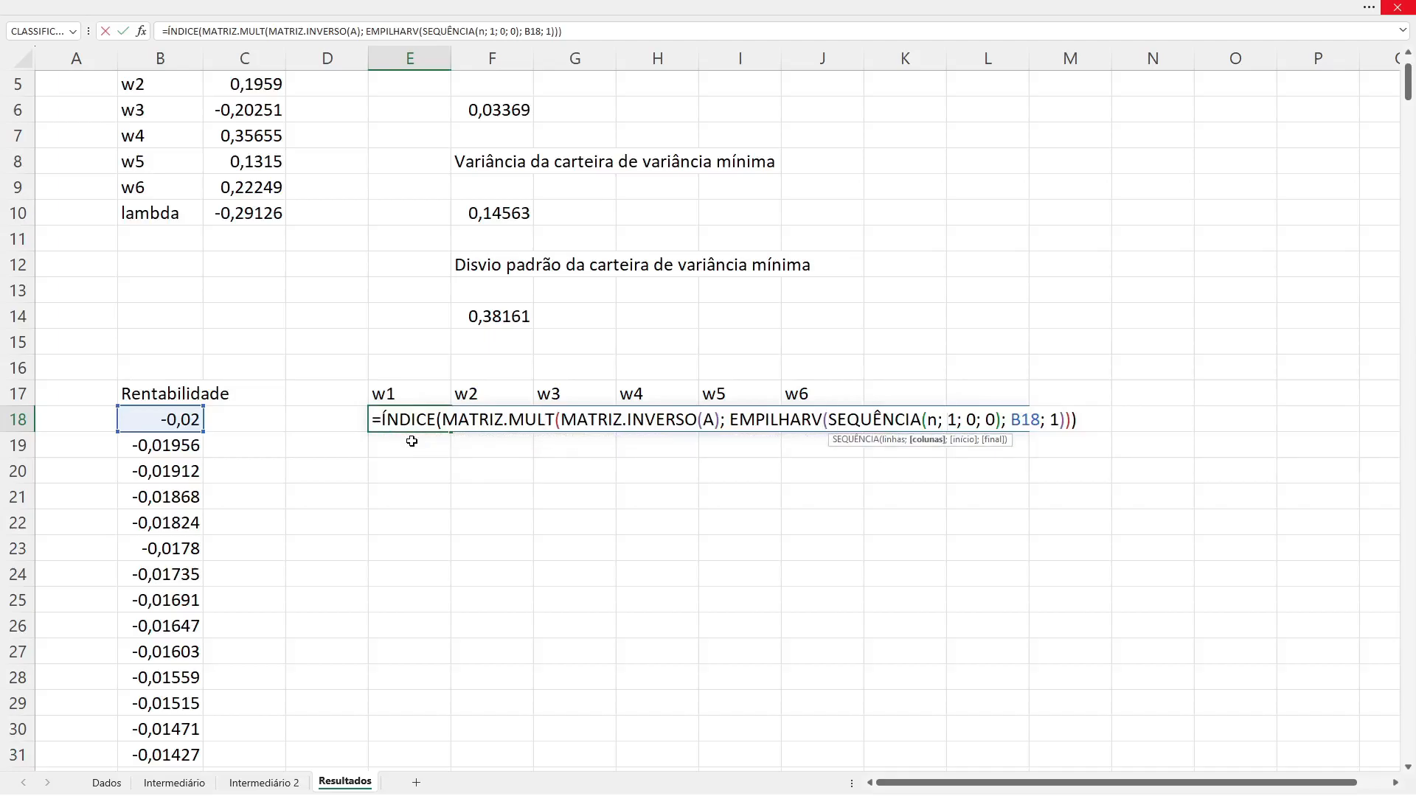
{"action": "key", "text": "ctrl+Right"}
{"action": "key", "text": "ctrl+Right"}
{"action": "key", "text": "ctrl+Right"}
{"action": "key", "text": "ctrl+Right"}
{"action": "key", "text": "ctrl+Right"}
{"action": "key", "text": "ctrl+Right"}
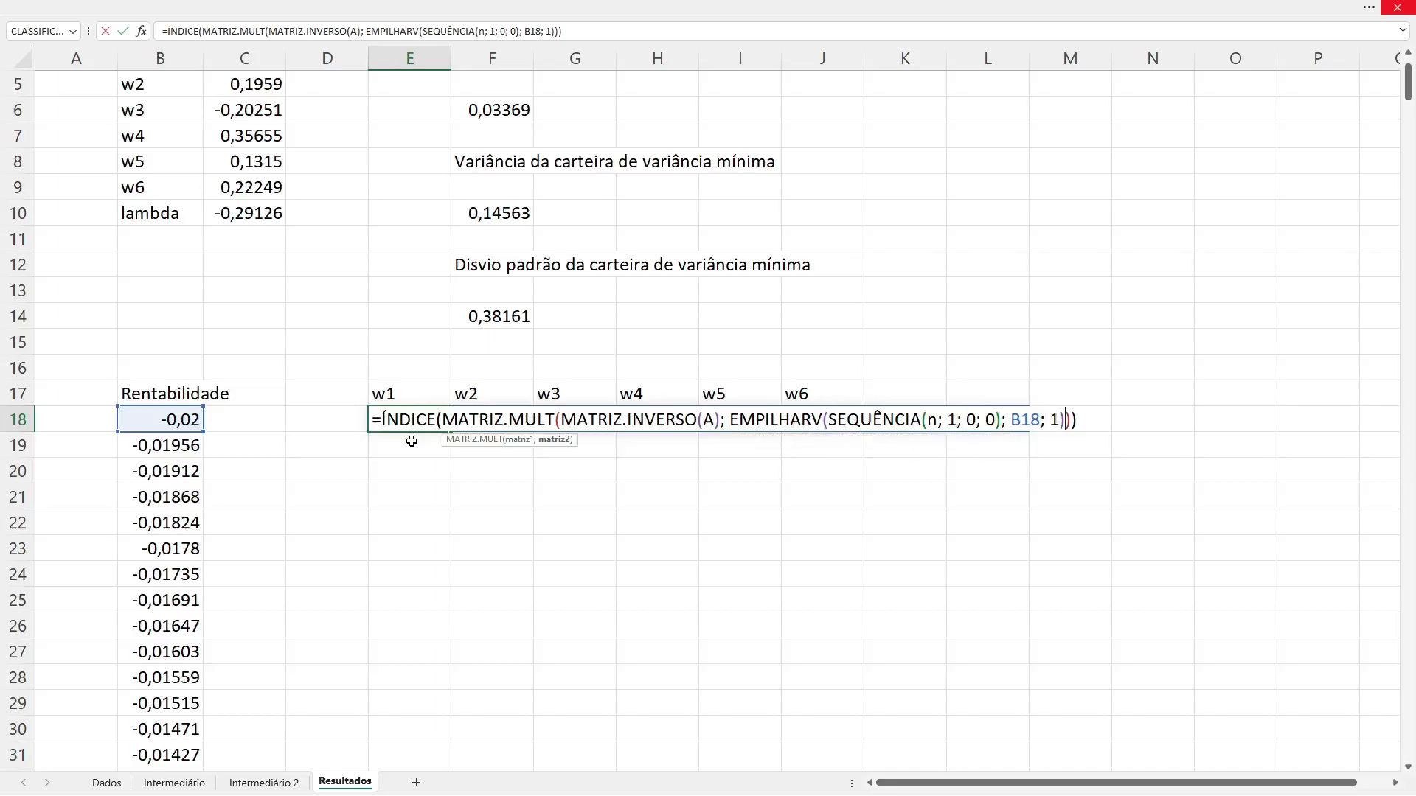
{"action": "key", "text": "ctrl+Right"}
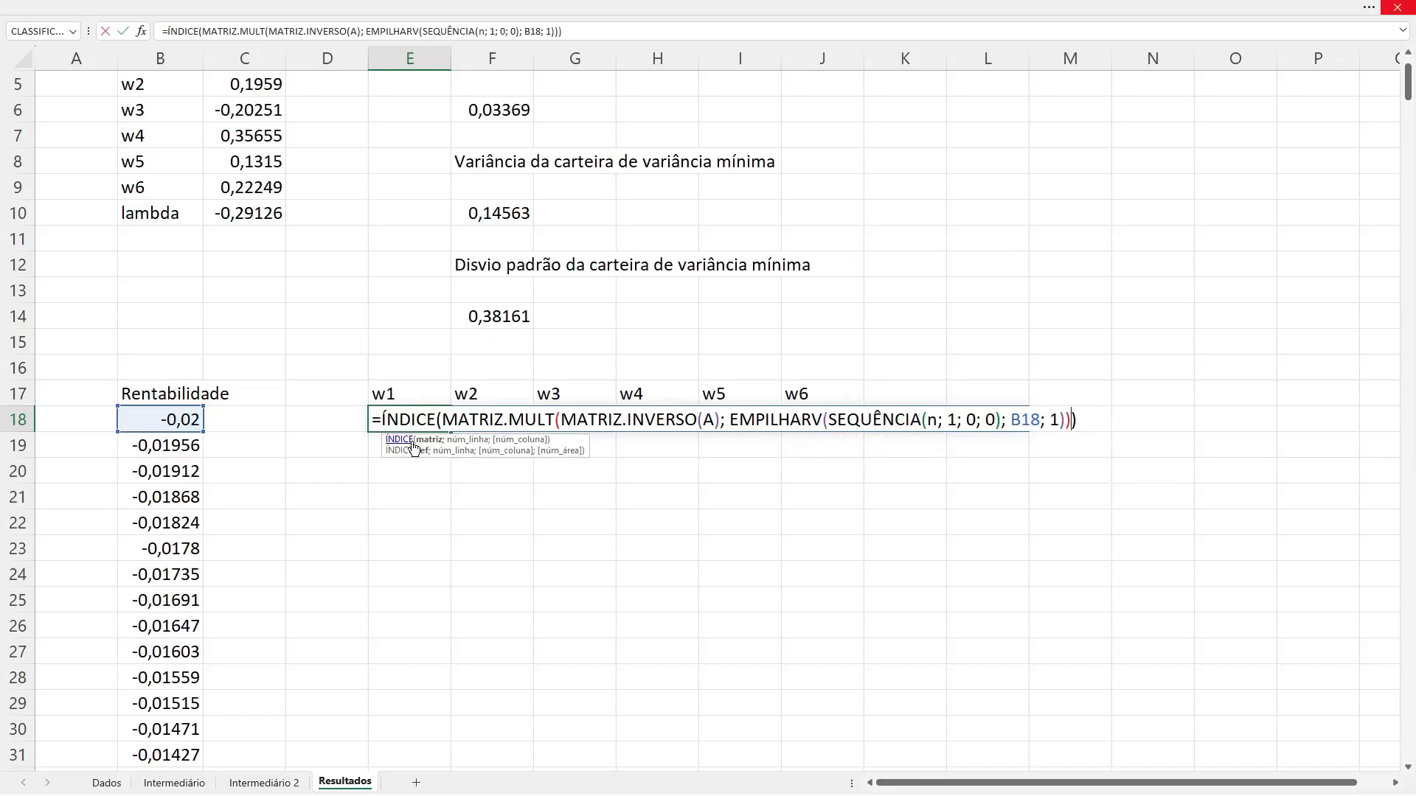
{"action": "type", "text": "; "}
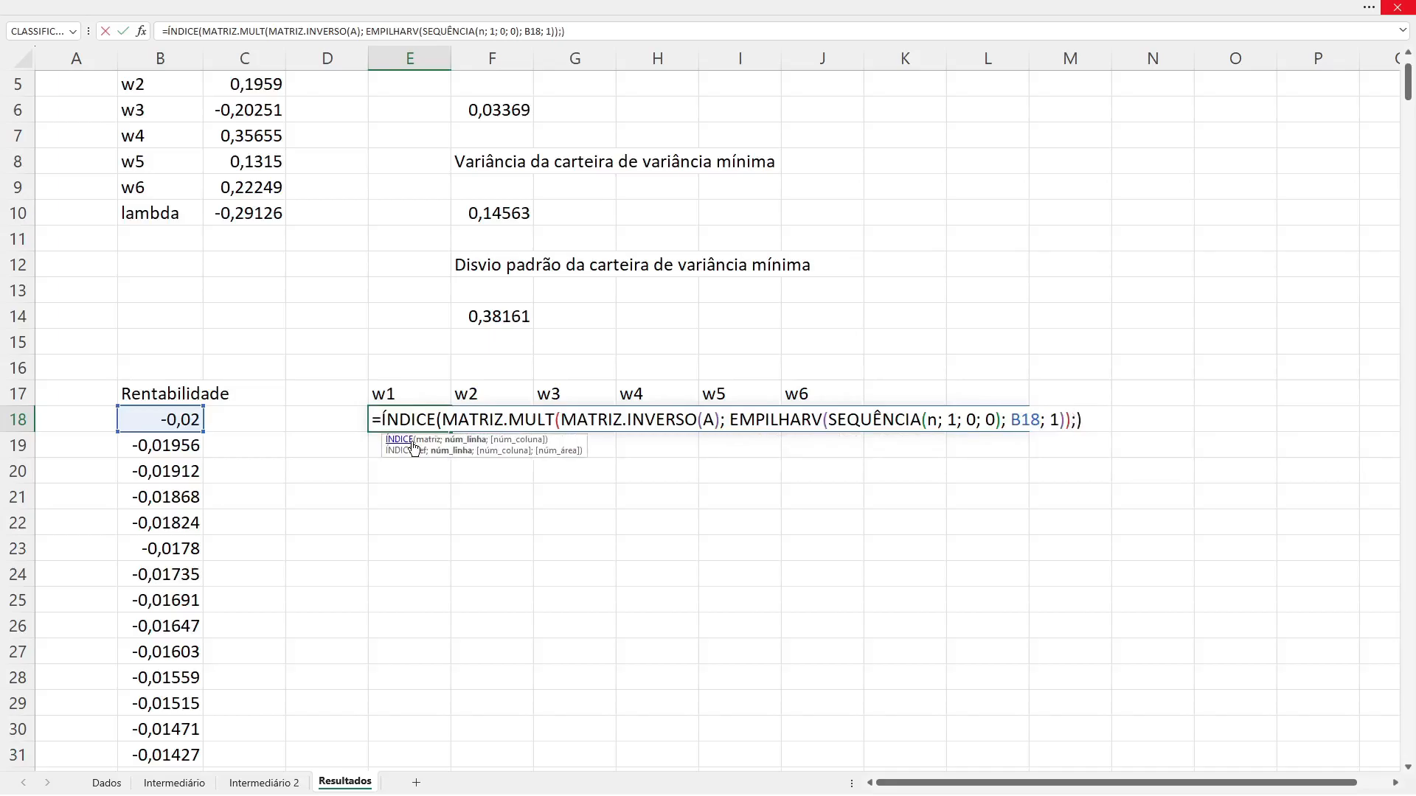
{"action": "type", "text": "sequ"}
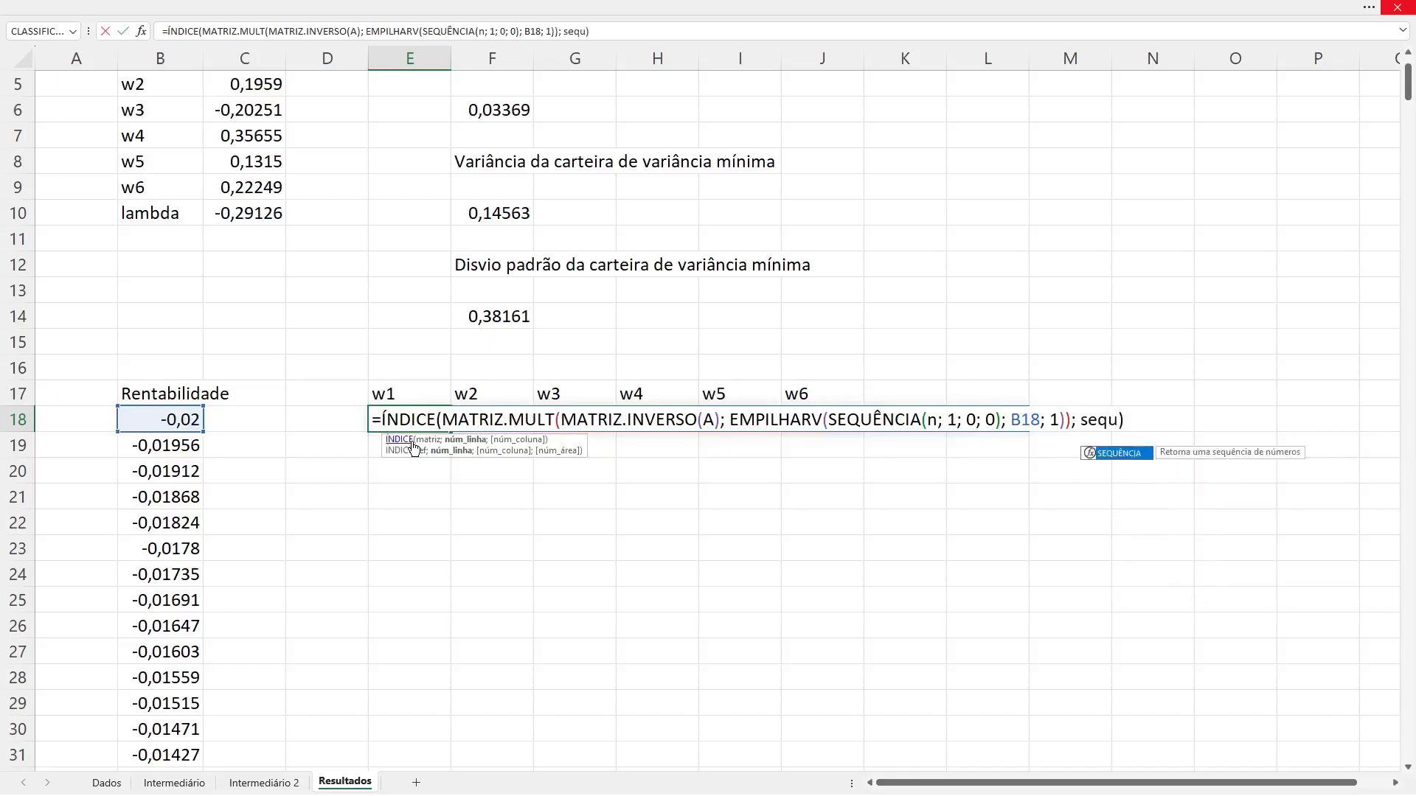
{"action": "key", "text": "Tab"}
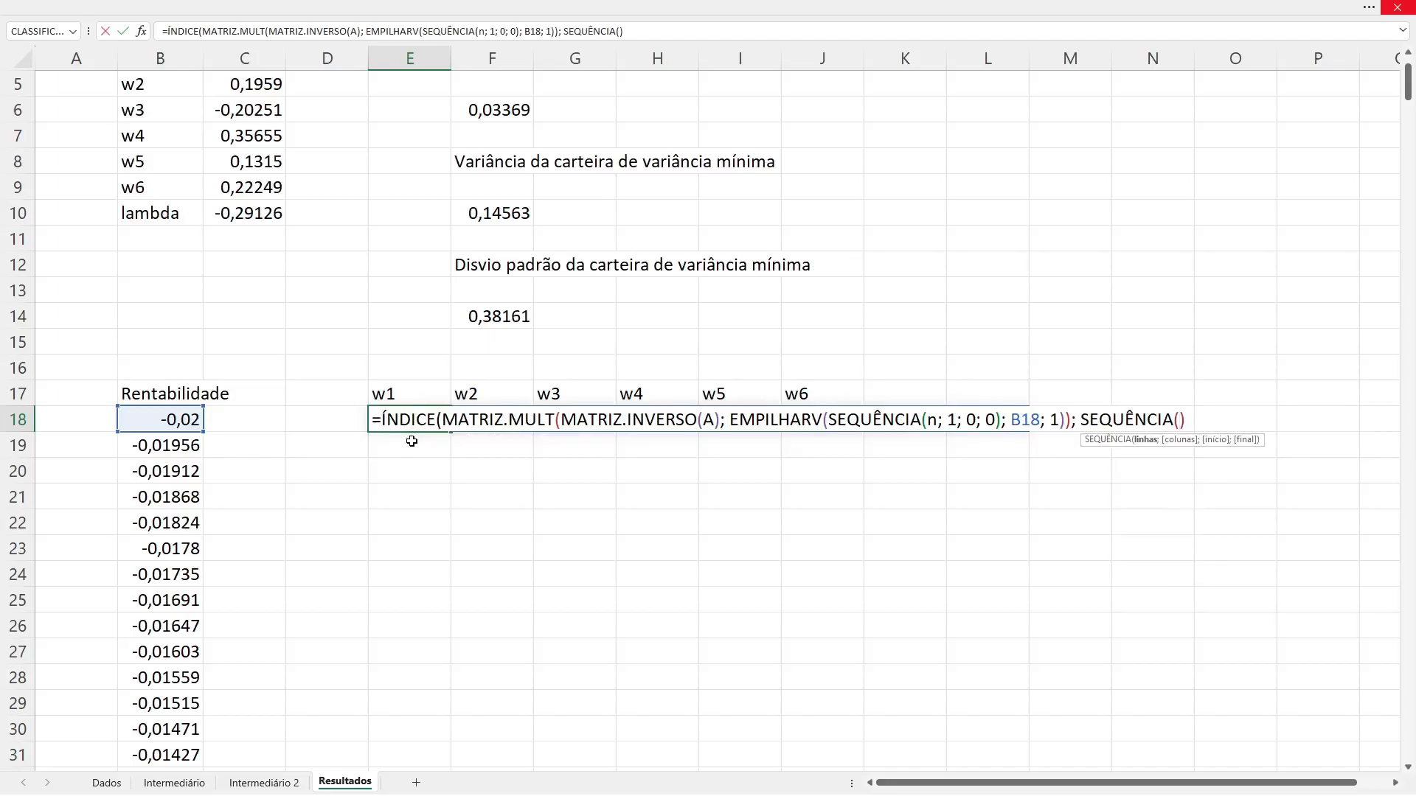
{"action": "type", "text": "1, n"}
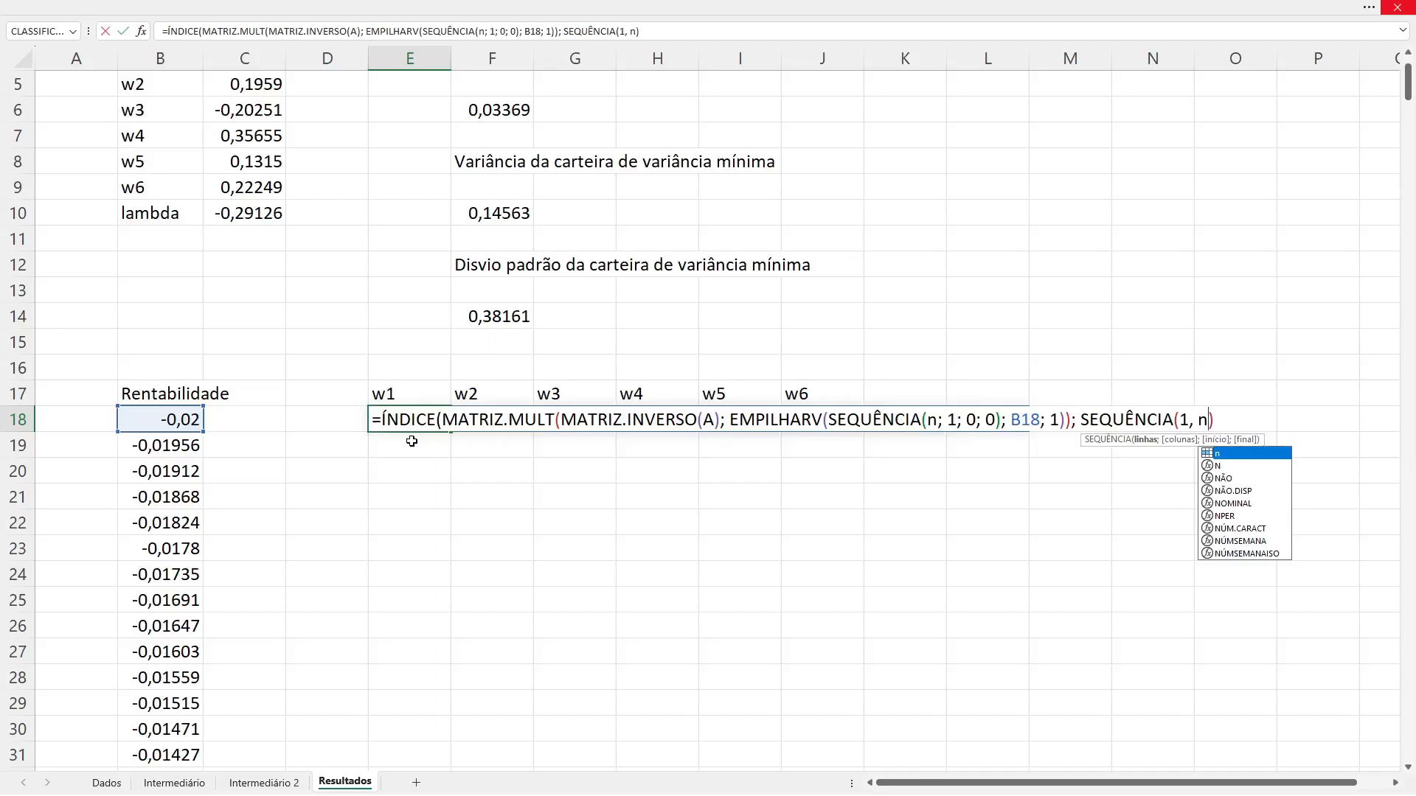
{"action": "type", "text": ", 1, 1"}
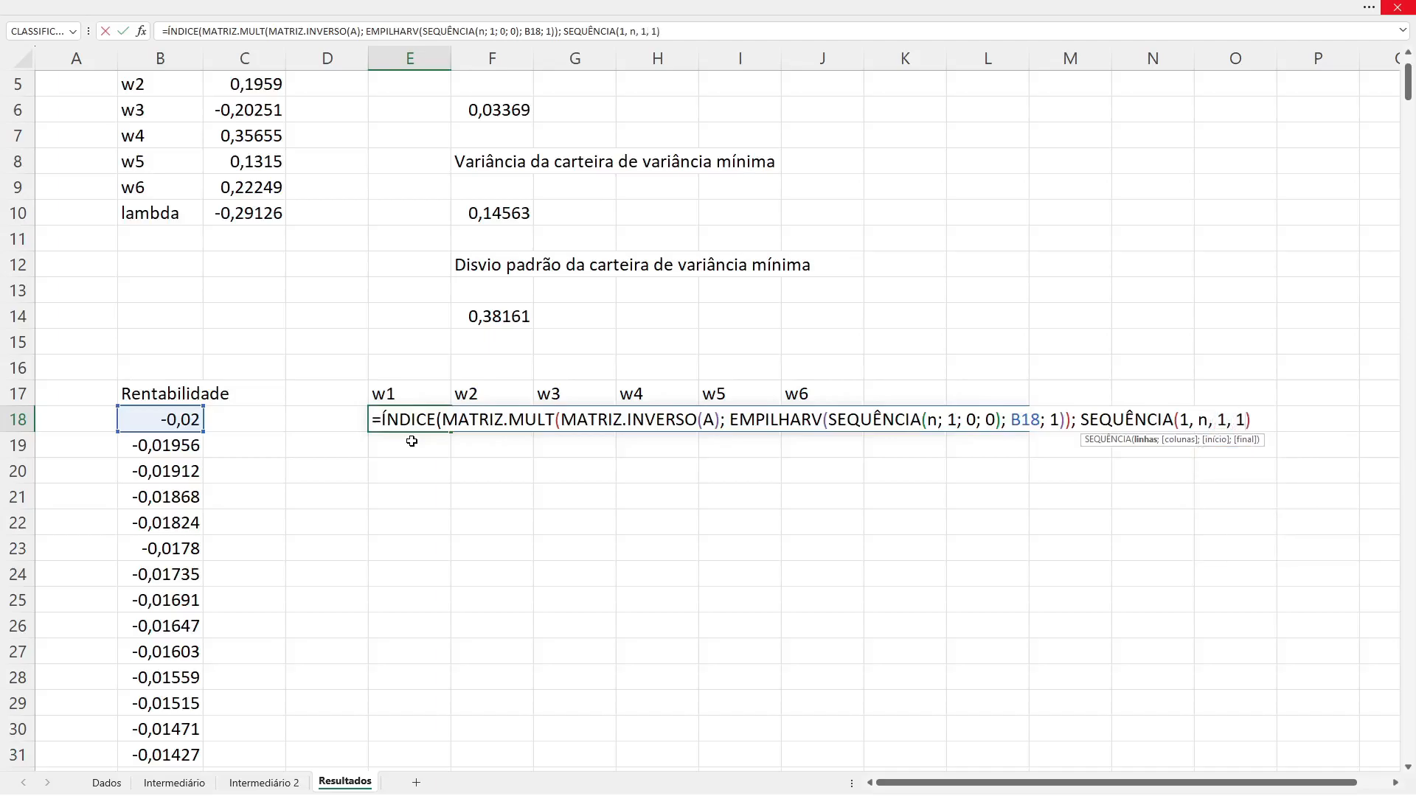
{"action": "type", "text": ")"}
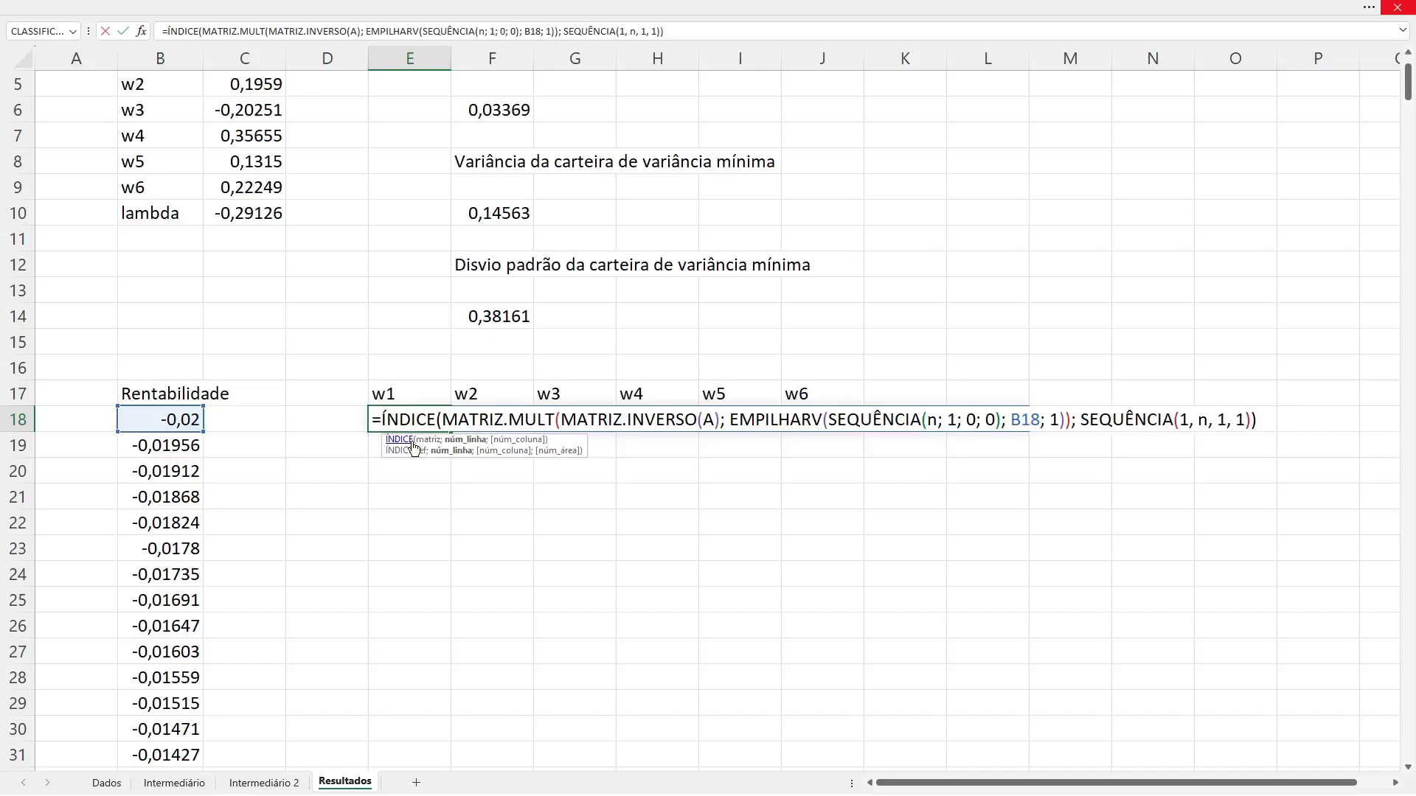
{"action": "key", "text": "Return"}
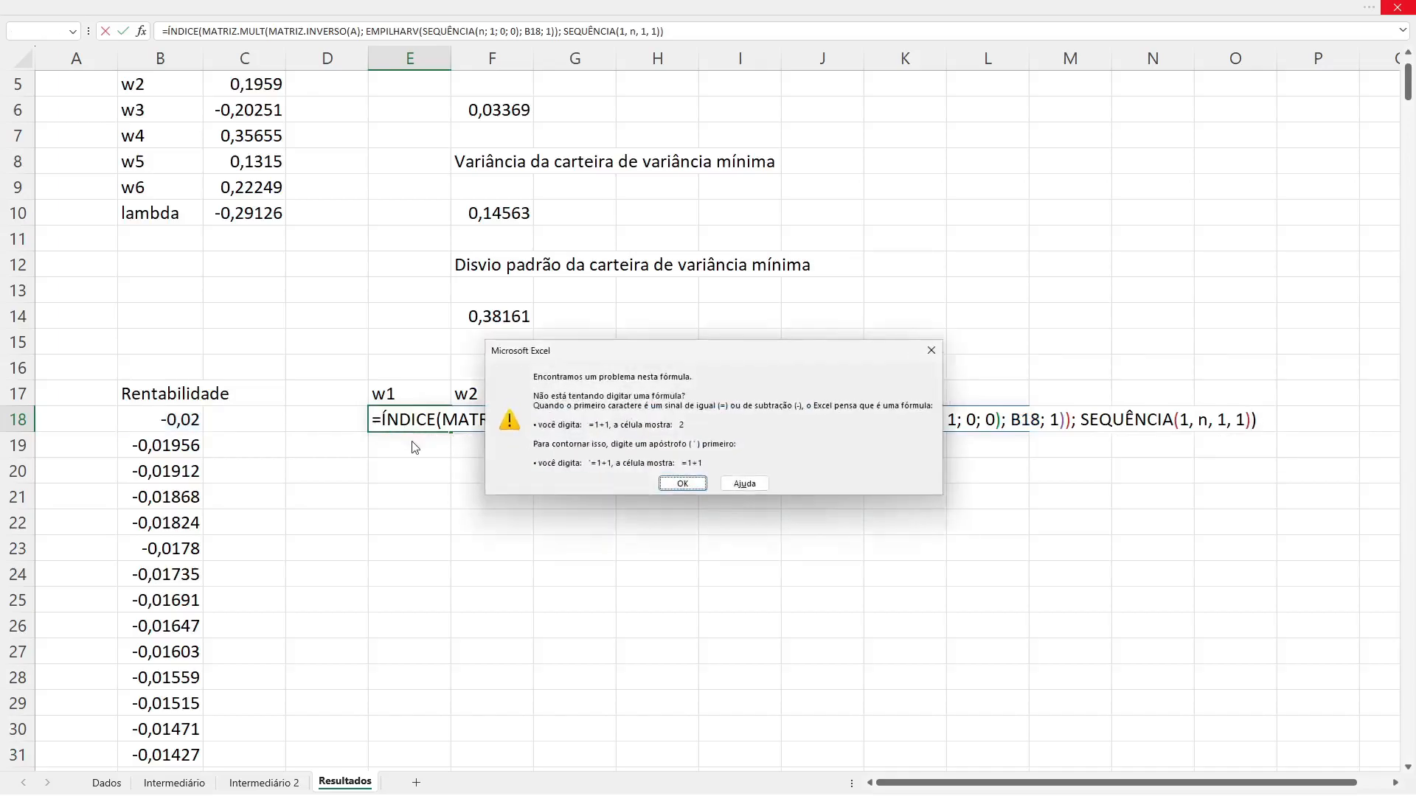
{"action": "key", "text": "Return"}
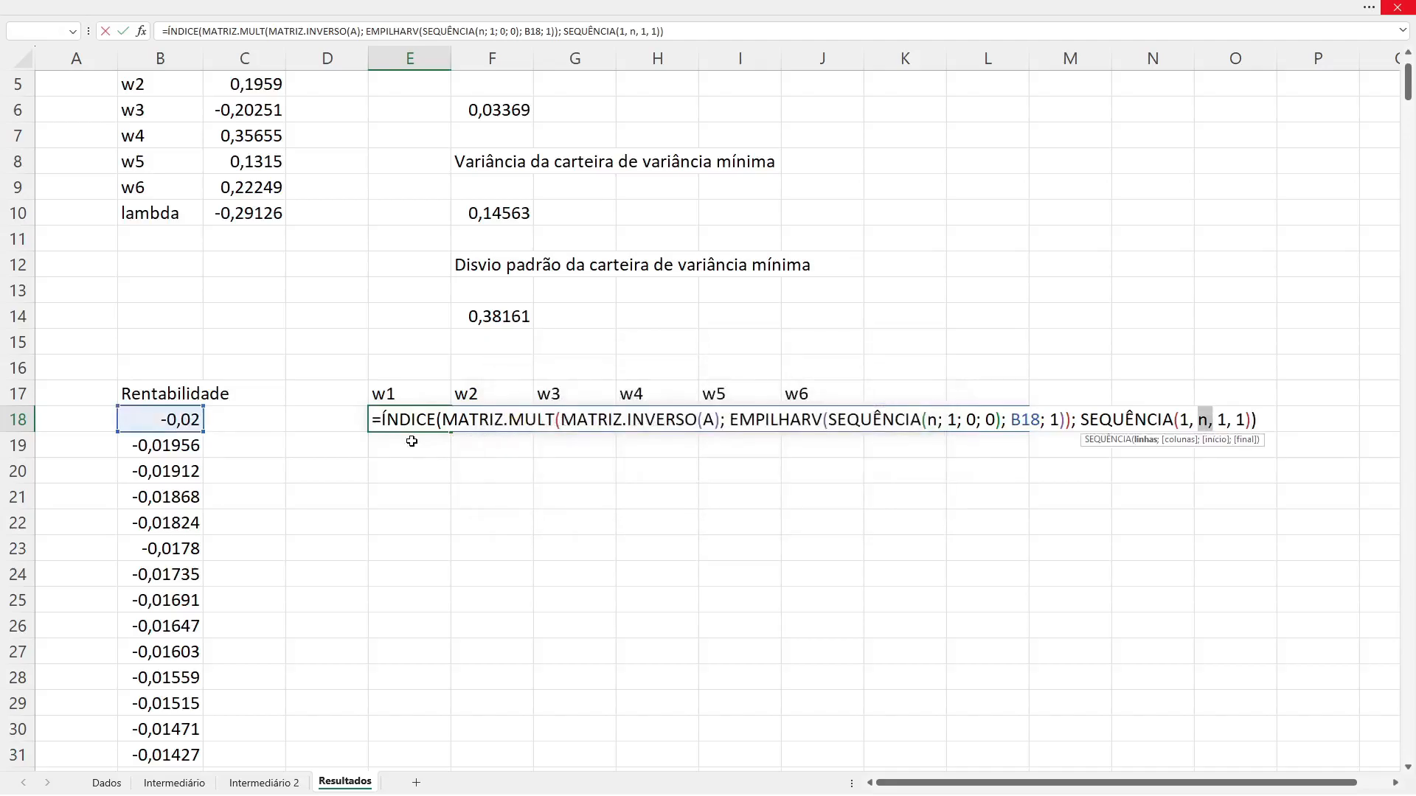
Step: Correct the separators in E18's last argument to semicolons, giving SEQUÊNCIA(1; n; 1; 1), and commit the formula
{"action": "key", "text": "Left"}
{"action": "key", "text": "BackSpace"}
{"action": "type", "text": ";"}
{"action": "key", "text": "BackSpace"}
{"action": "type", "text": ";"}
{"action": "key", "text": "BackSpace"}
{"action": "type", "text": ";"}
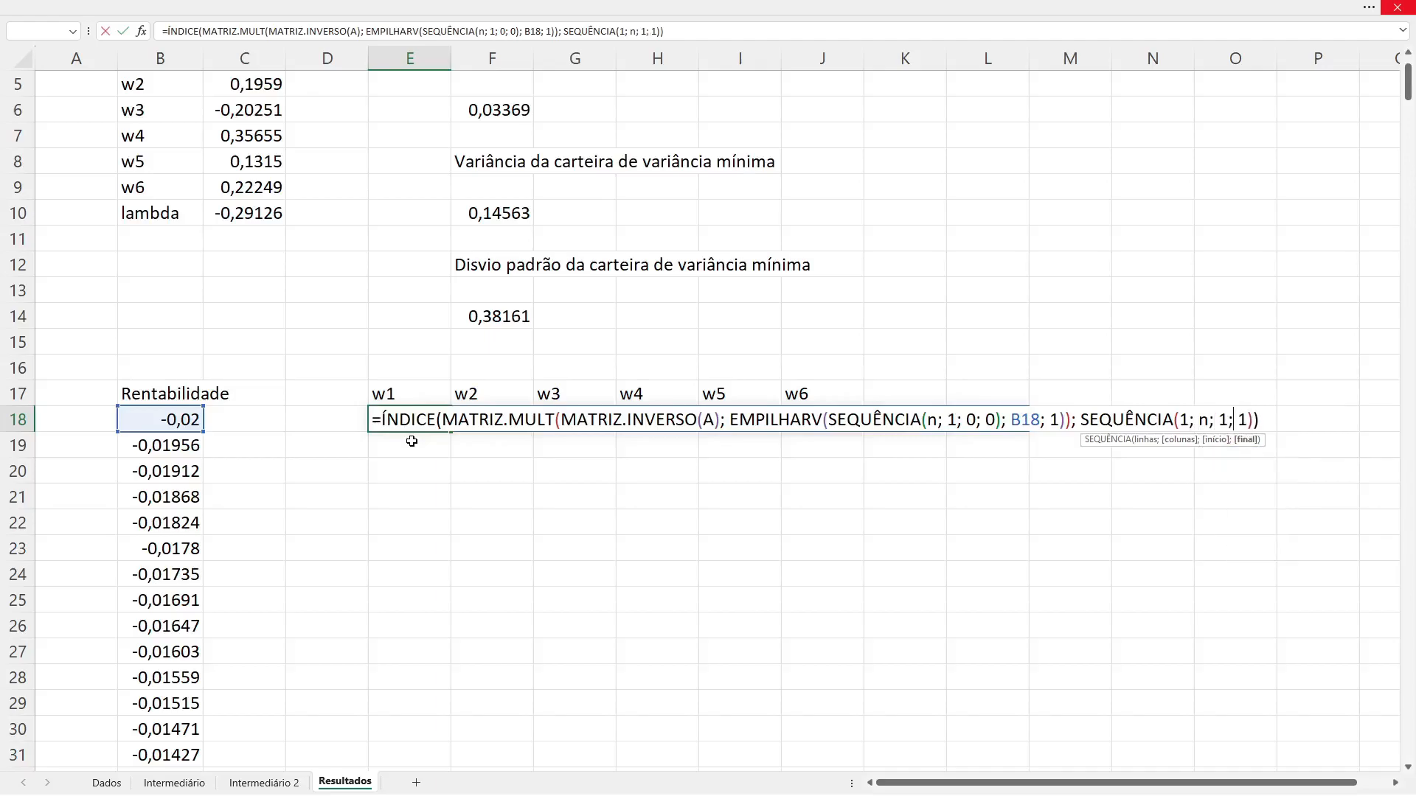
{"action": "key", "text": "Return"}
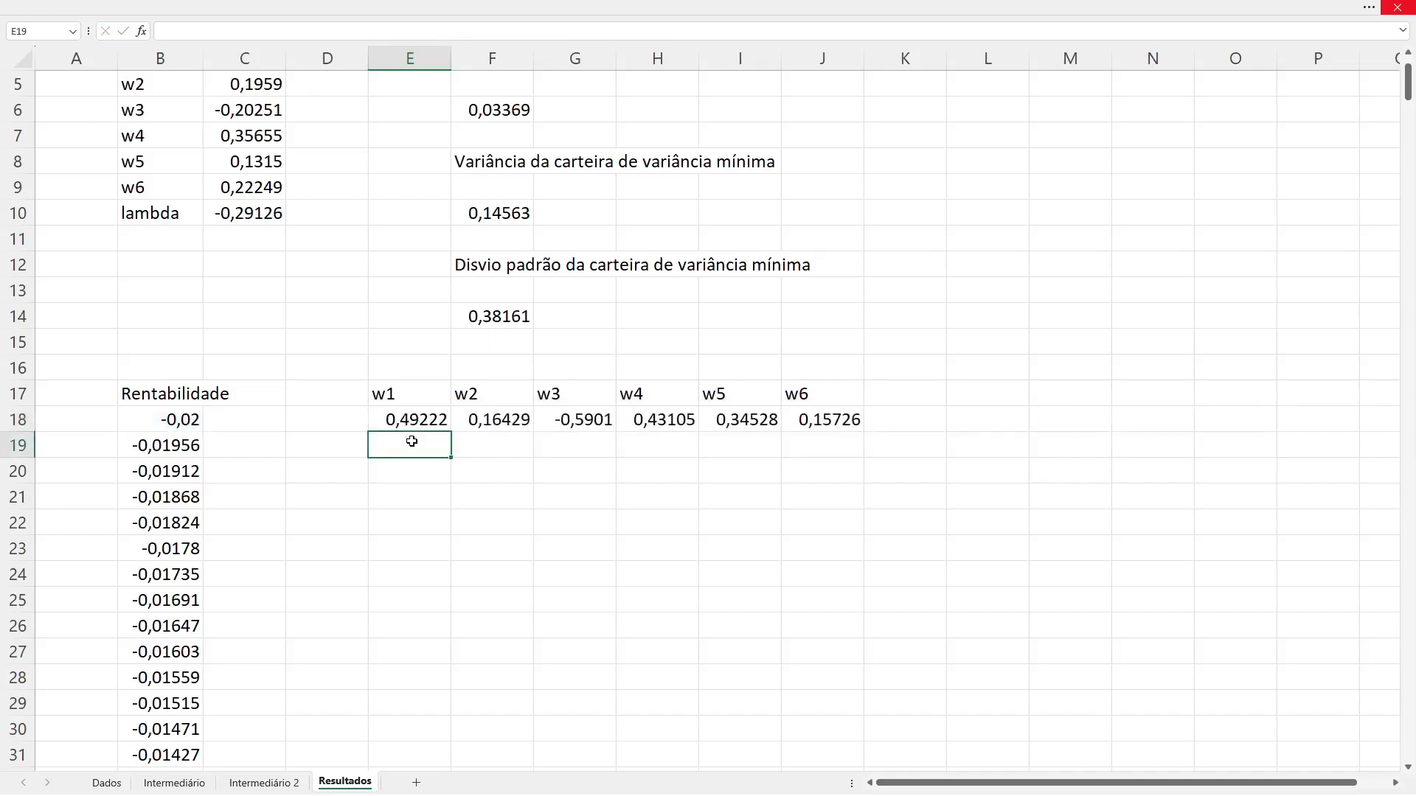
Step: Examine row 18's weights from w1 to w6 and the cell beyond them, and return to E18
{"action": "key", "text": "Up"}
{"action": "key", "text": "Right"}
{"action": "key", "text": "Right"}
{"action": "key", "text": "Right"}
{"action": "key", "text": "Right"}
{"action": "key", "text": "Right"}
{"action": "key", "text": "Right"}
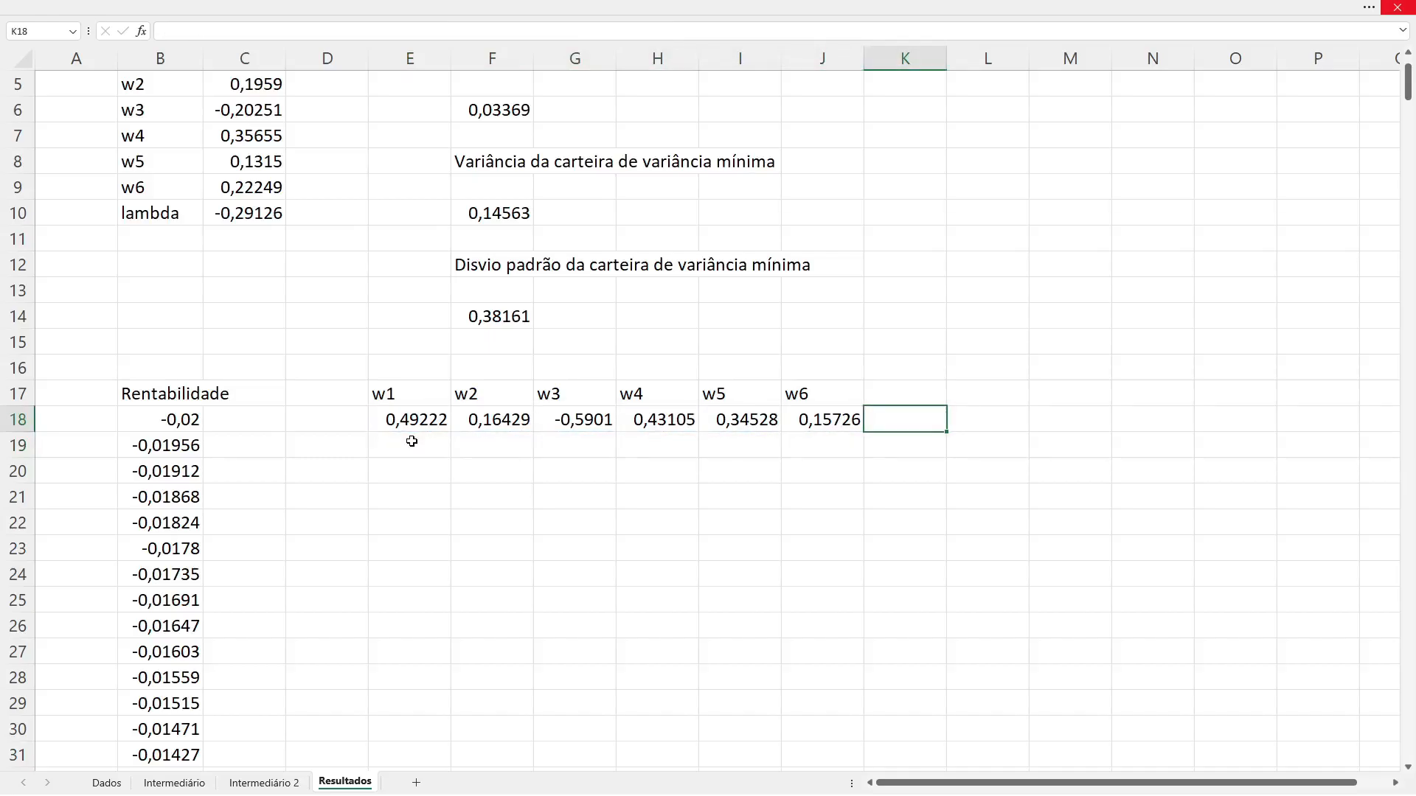
{"action": "key", "text": "Left"}
{"action": "key", "text": "Left"}
{"action": "key", "text": "Left"}
{"action": "key", "text": "Left"}
{"action": "key", "text": "Left"}
{"action": "key", "text": "Left"}
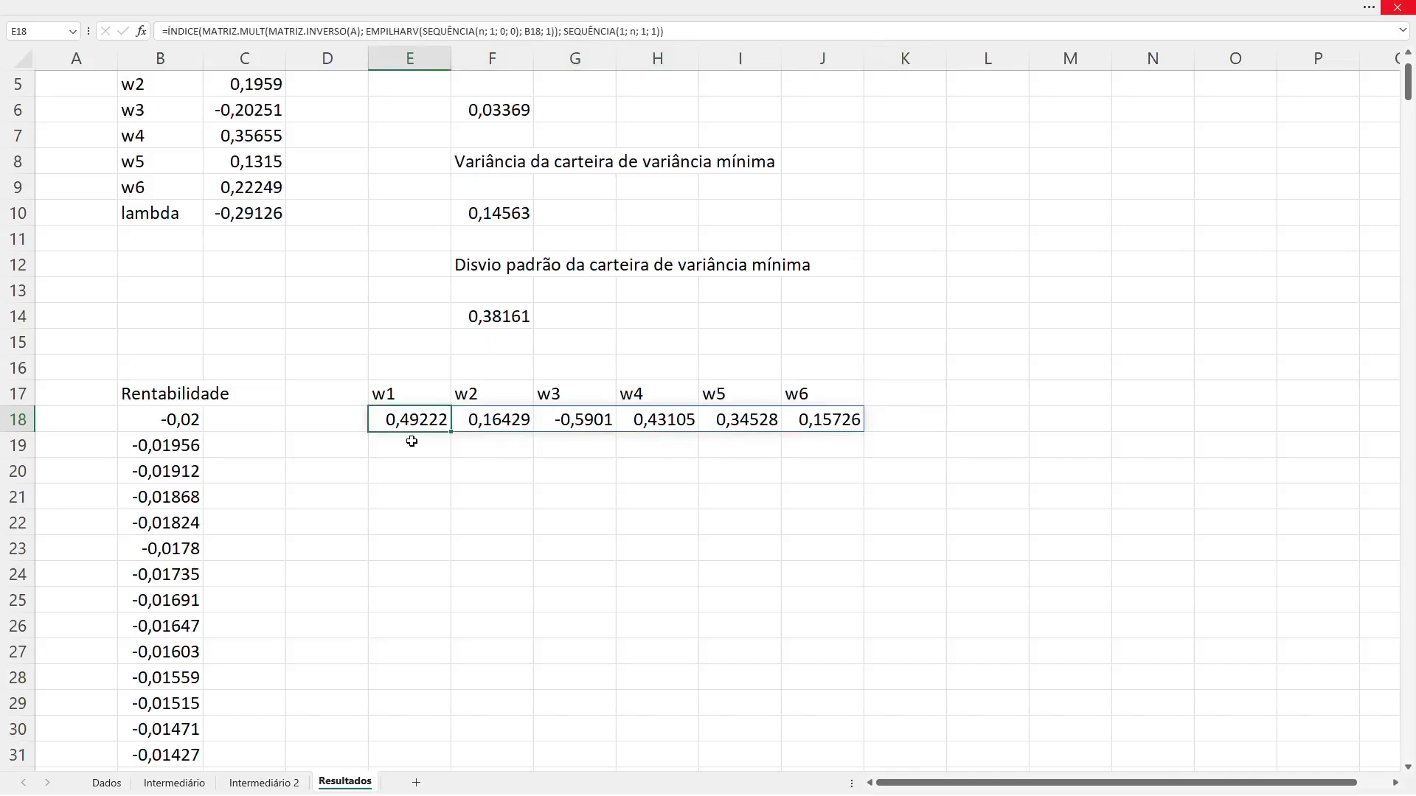
Step: Copy E18's weight formula and go to E517, in the row of the last Rentabilidade value
{"action": "key", "text": "ctrl+c"}
{"action": "key", "text": "Down"}
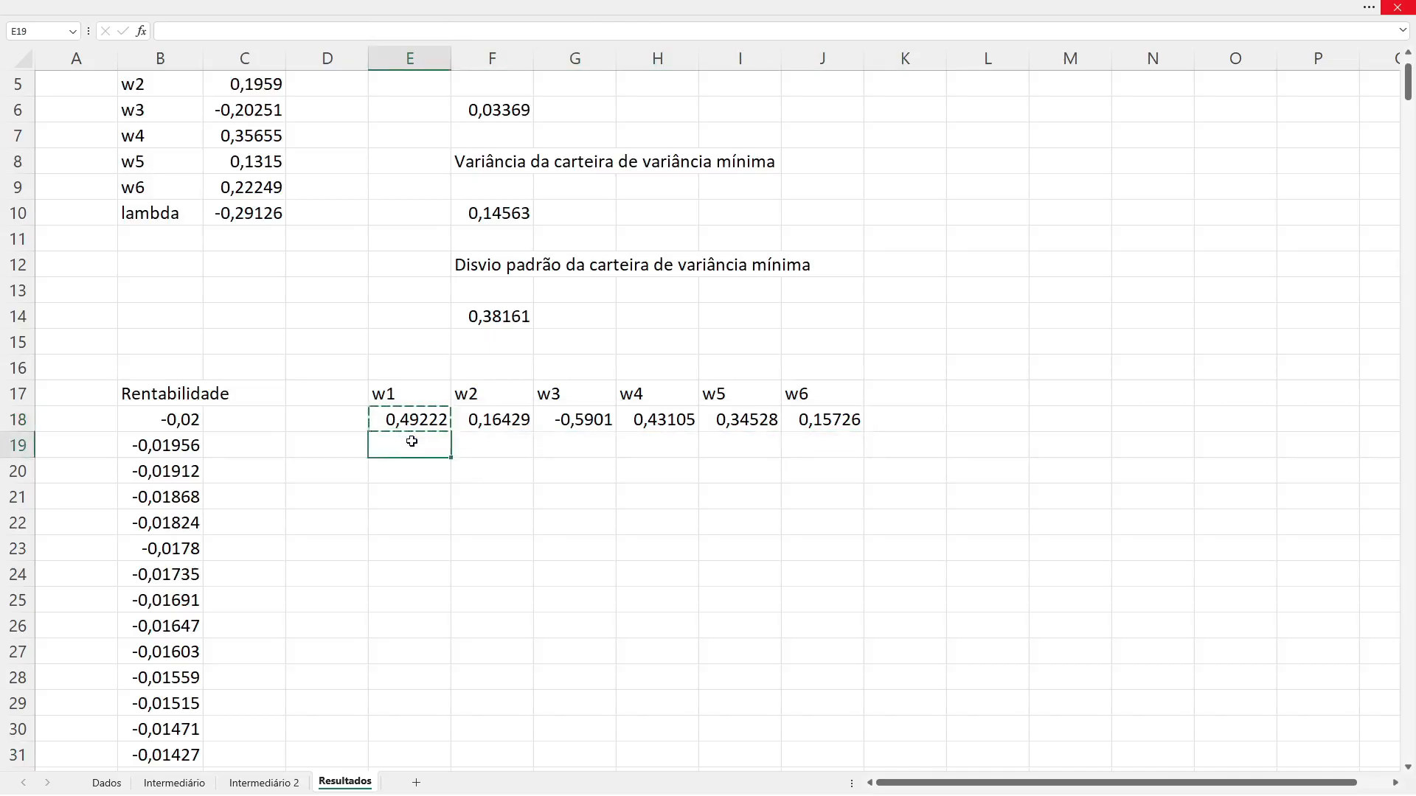
{"action": "key", "text": "Up"}
{"action": "key", "text": "Left"}
{"action": "key", "text": "Left"}
{"action": "key", "text": "Left"}
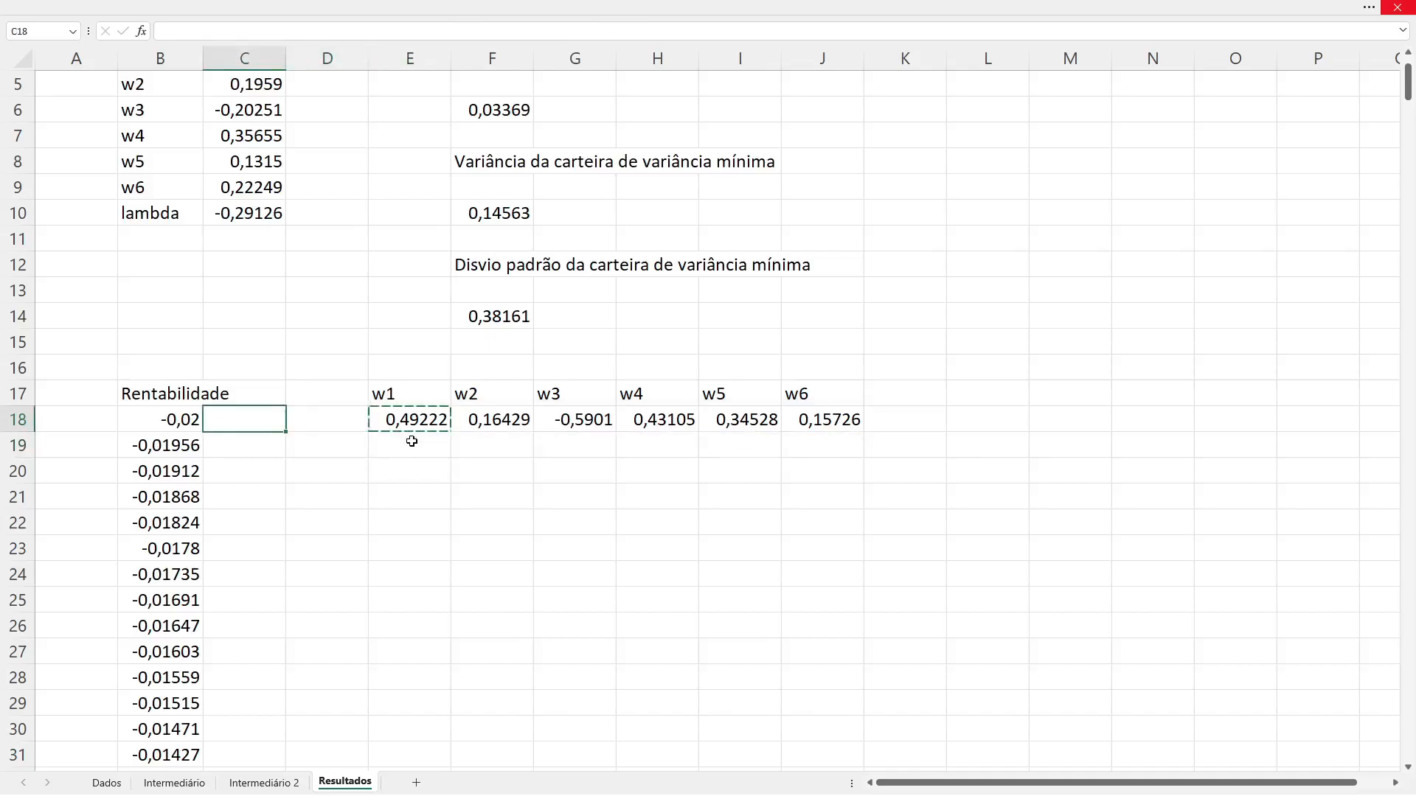
{"action": "key", "text": "ctrl+Down"}
{"action": "key", "text": "Right"}
{"action": "key", "text": "Right"}
{"action": "key", "text": "Right"}
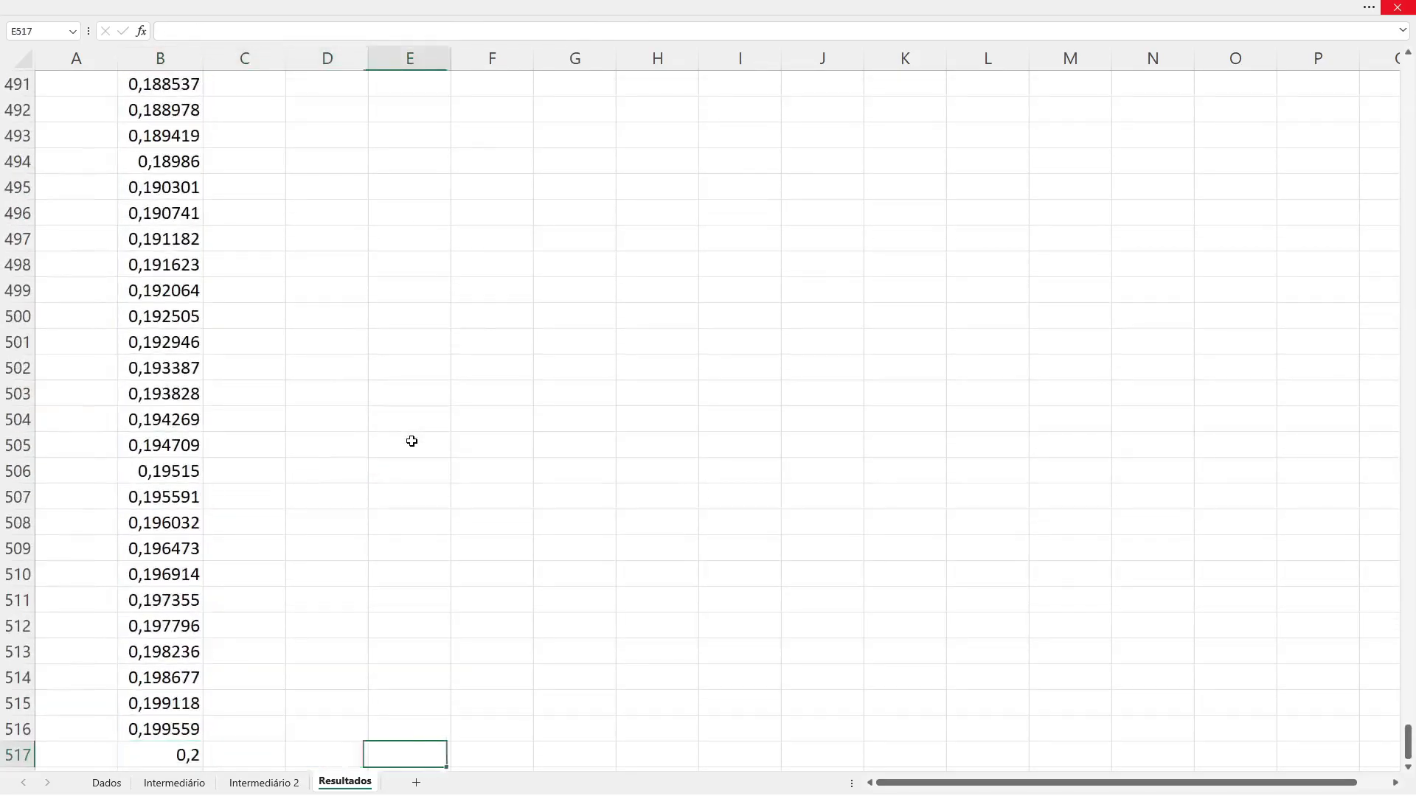
Step: Examine the weight formula in E18 and the return sequence formula in B18
{"action": "key", "text": "ctrl+Up"}
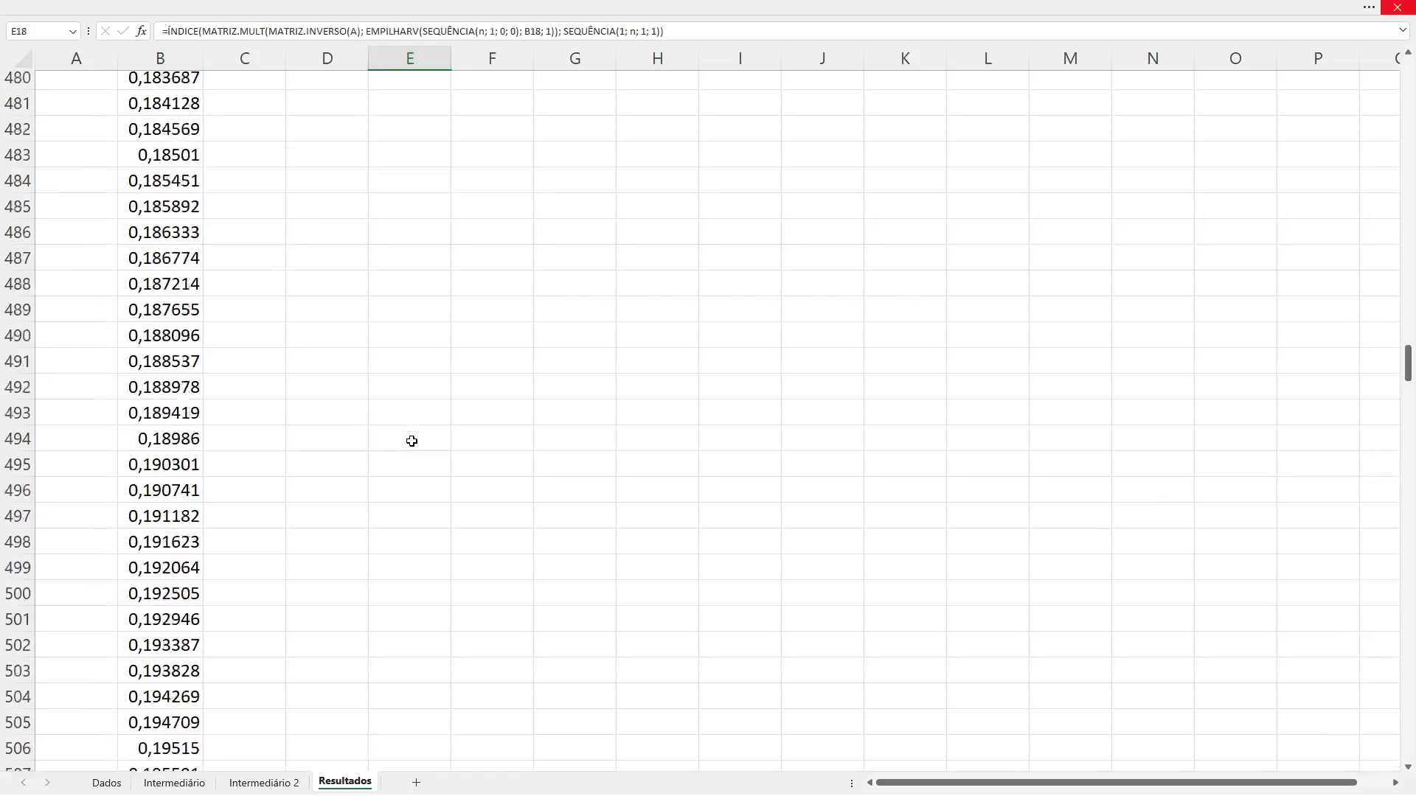
{"action": "key", "text": "Up"}
{"action": "key", "text": "Up"}
{"action": "key", "text": "Down"}
{"action": "key", "text": "Down"}
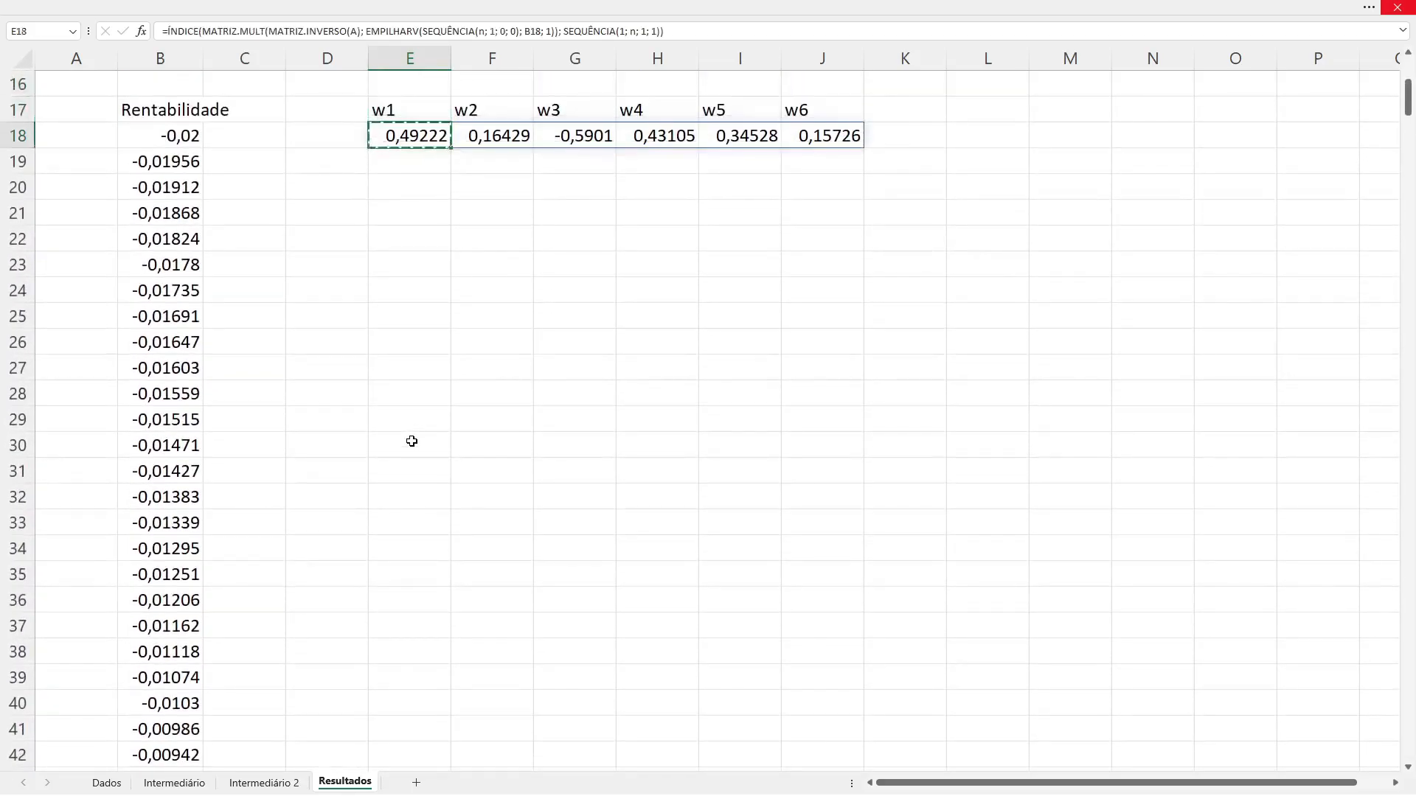
{"action": "key", "text": "Left"}
{"action": "key", "text": "Left"}
{"action": "key", "text": "Left"}
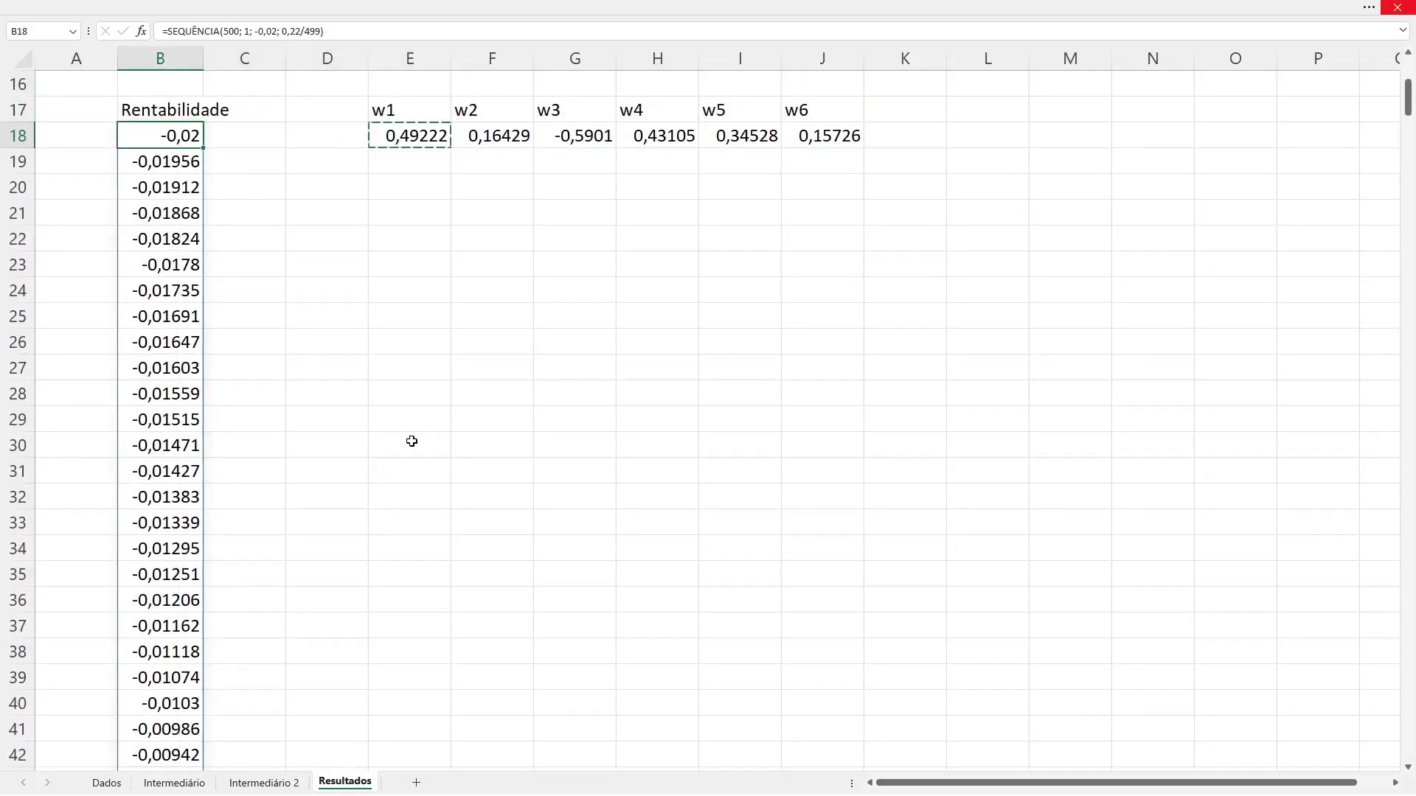
{"action": "key", "text": "Right"}
{"action": "key", "text": "Right"}
{"action": "key", "text": "Right"}
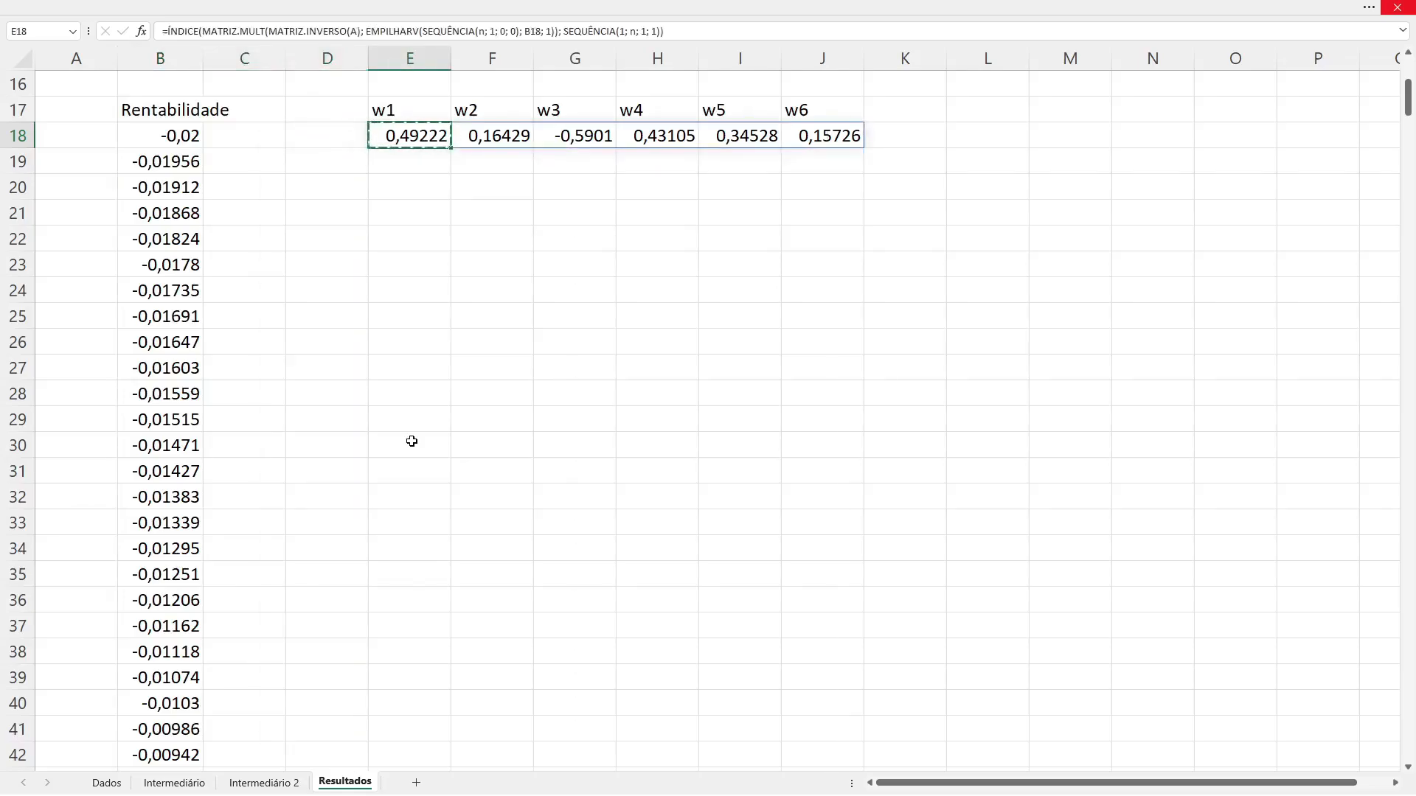
{"action": "key", "text": "Left"}
{"action": "key", "text": "Left"}
{"action": "key", "text": "Left"}
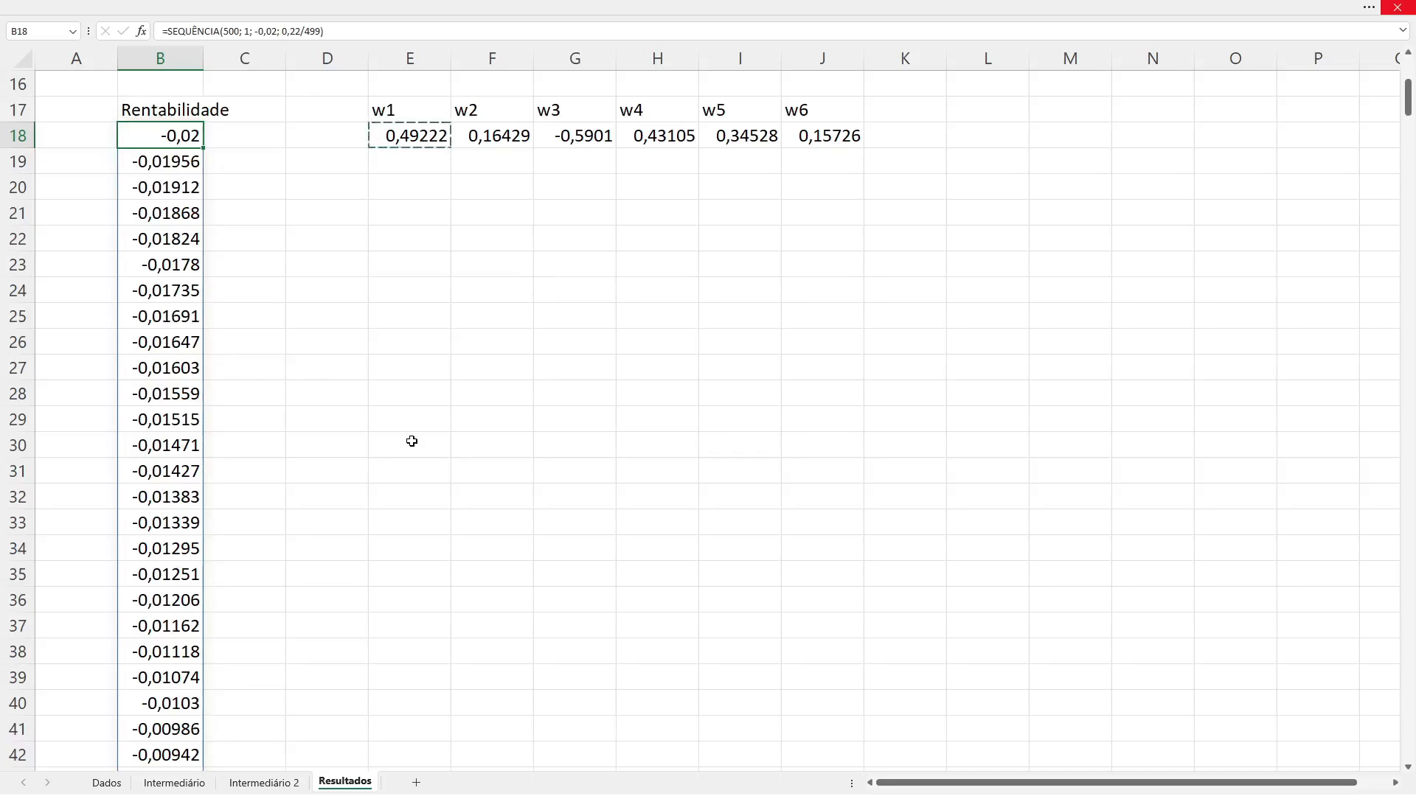
Step: Paste the copied weight formula into E18:E517, covering every target return in column B
{"action": "key", "text": "ctrl+Down"}
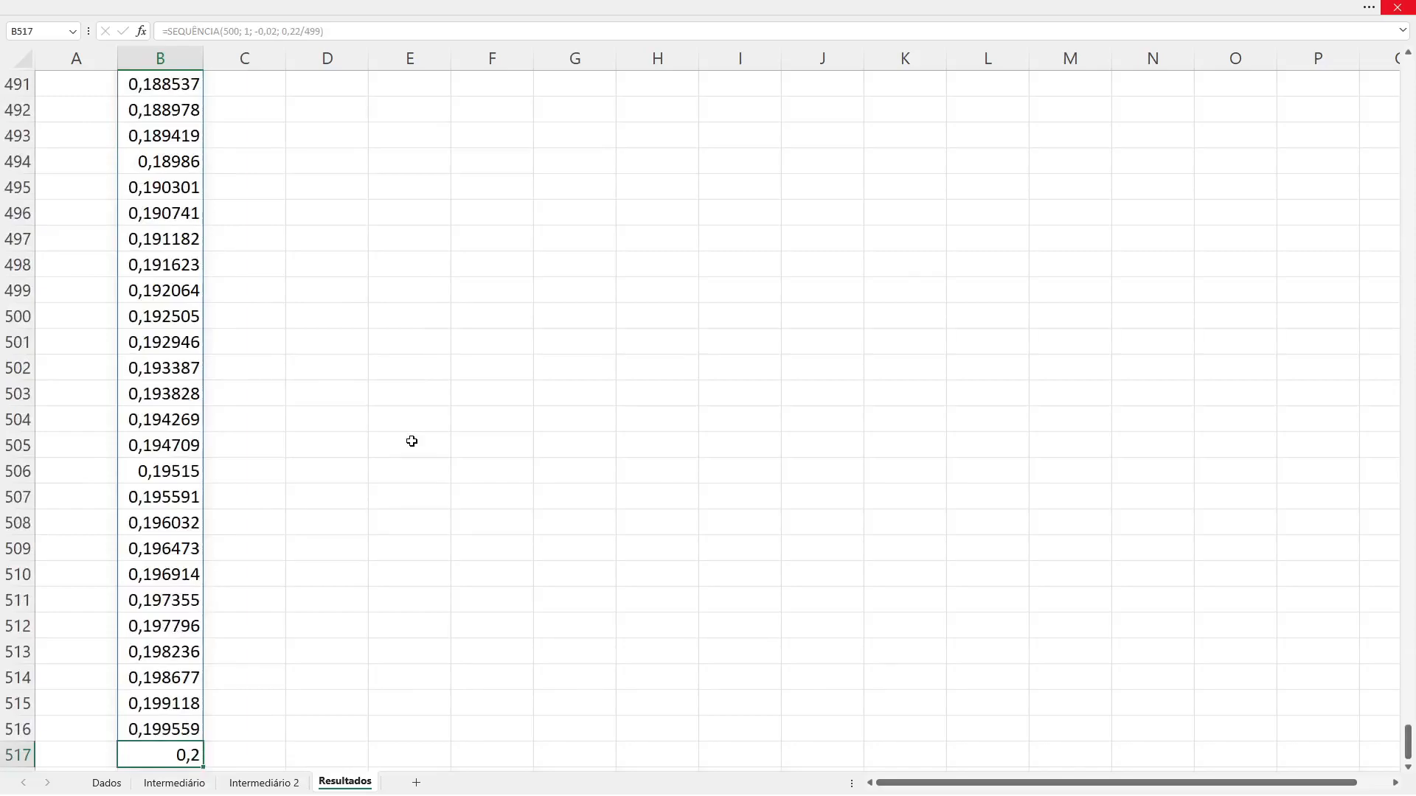
{"action": "key", "text": "Right"}
{"action": "key", "text": "Right"}
{"action": "key", "text": "Right"}
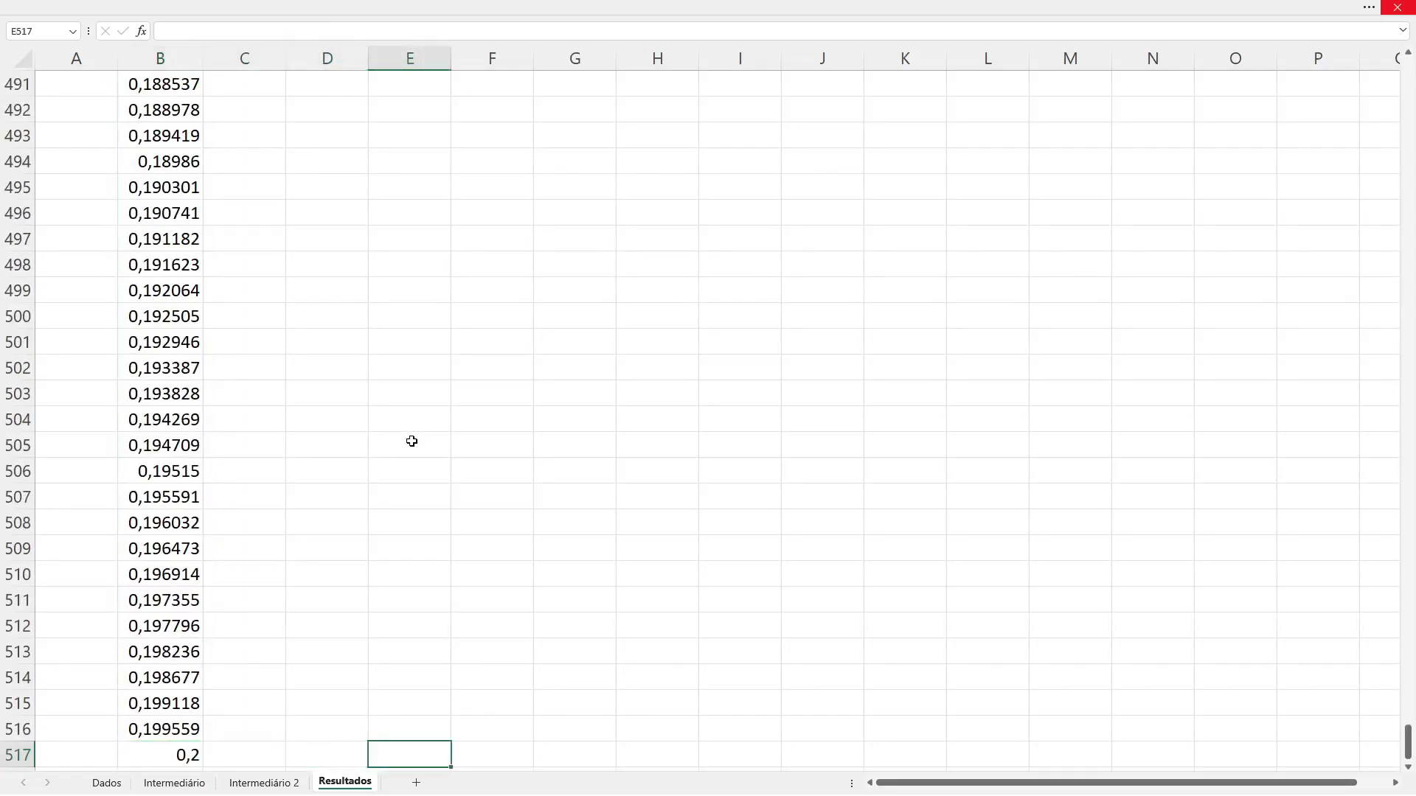
{"action": "key", "text": "ctrl+shift+Up"}
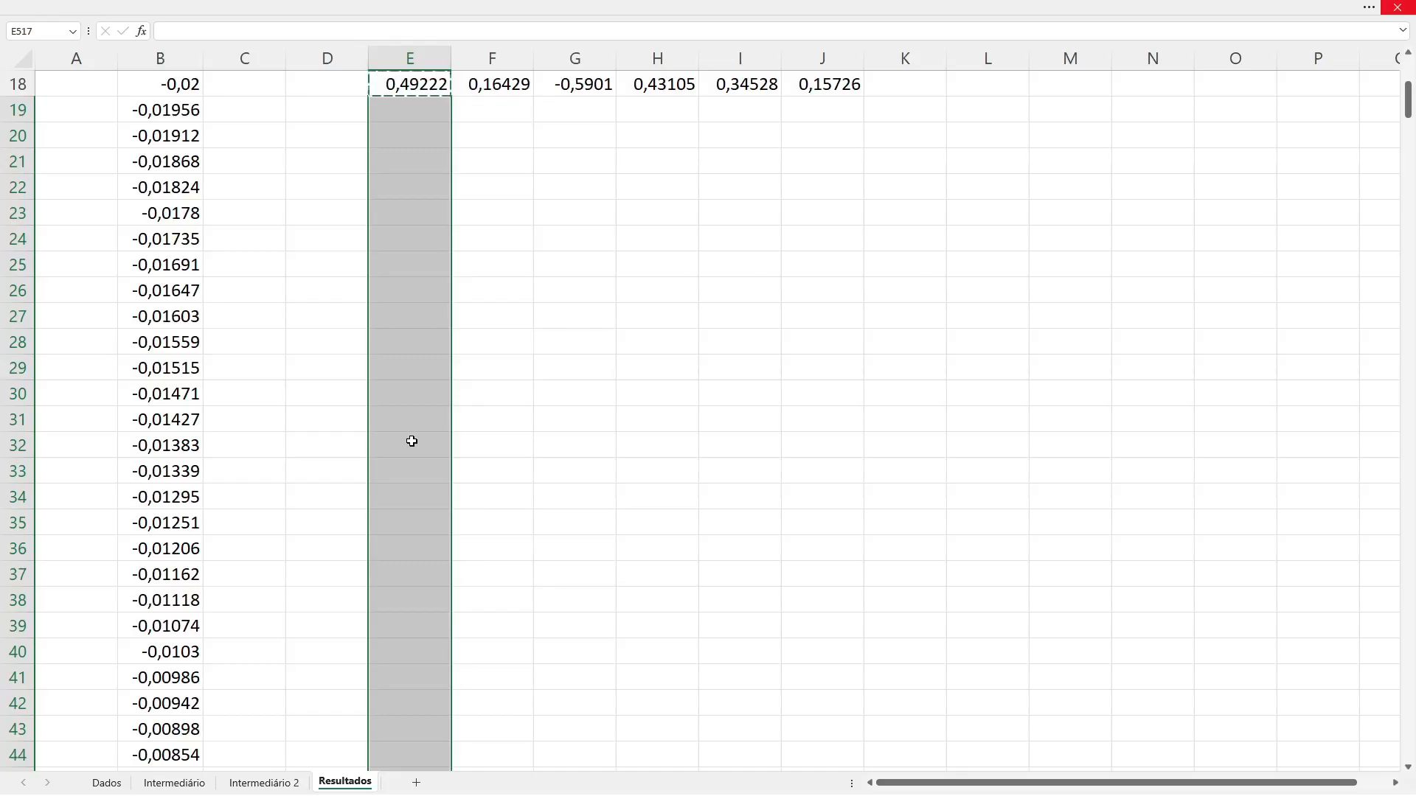
{"action": "key", "text": "ctrl+v"}
Step: Examine the pasted weights and their formulas in the last and first rows of the table, and return to E18
{"action": "key", "text": "Up"}
{"action": "key", "text": "Up"}
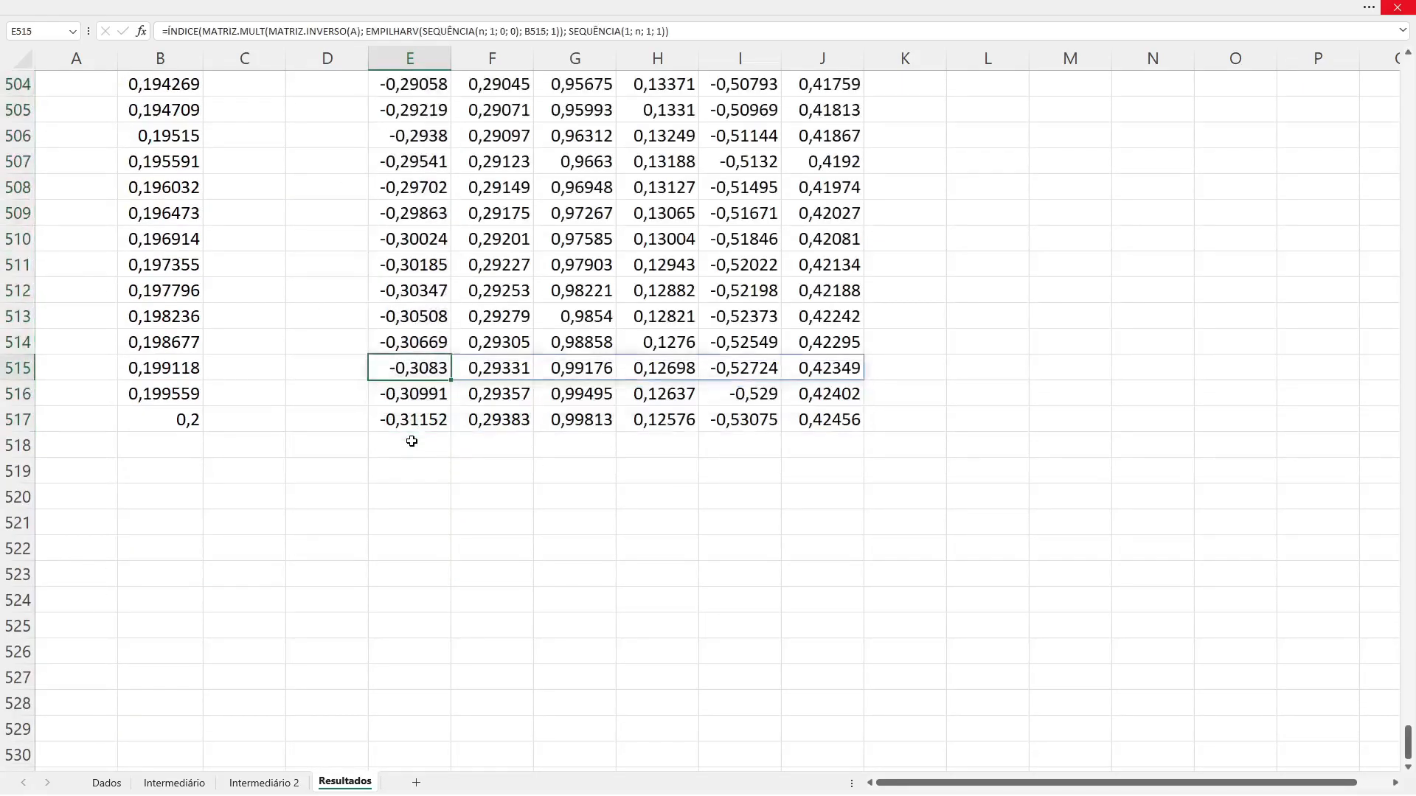
{"action": "key", "text": "ctrl+Up"}
{"action": "key", "text": "Down"}
{"action": "key", "text": "Down"}
{"action": "key", "text": "Down"}
{"action": "key", "text": "Down"}
{"action": "key", "text": "Down"}
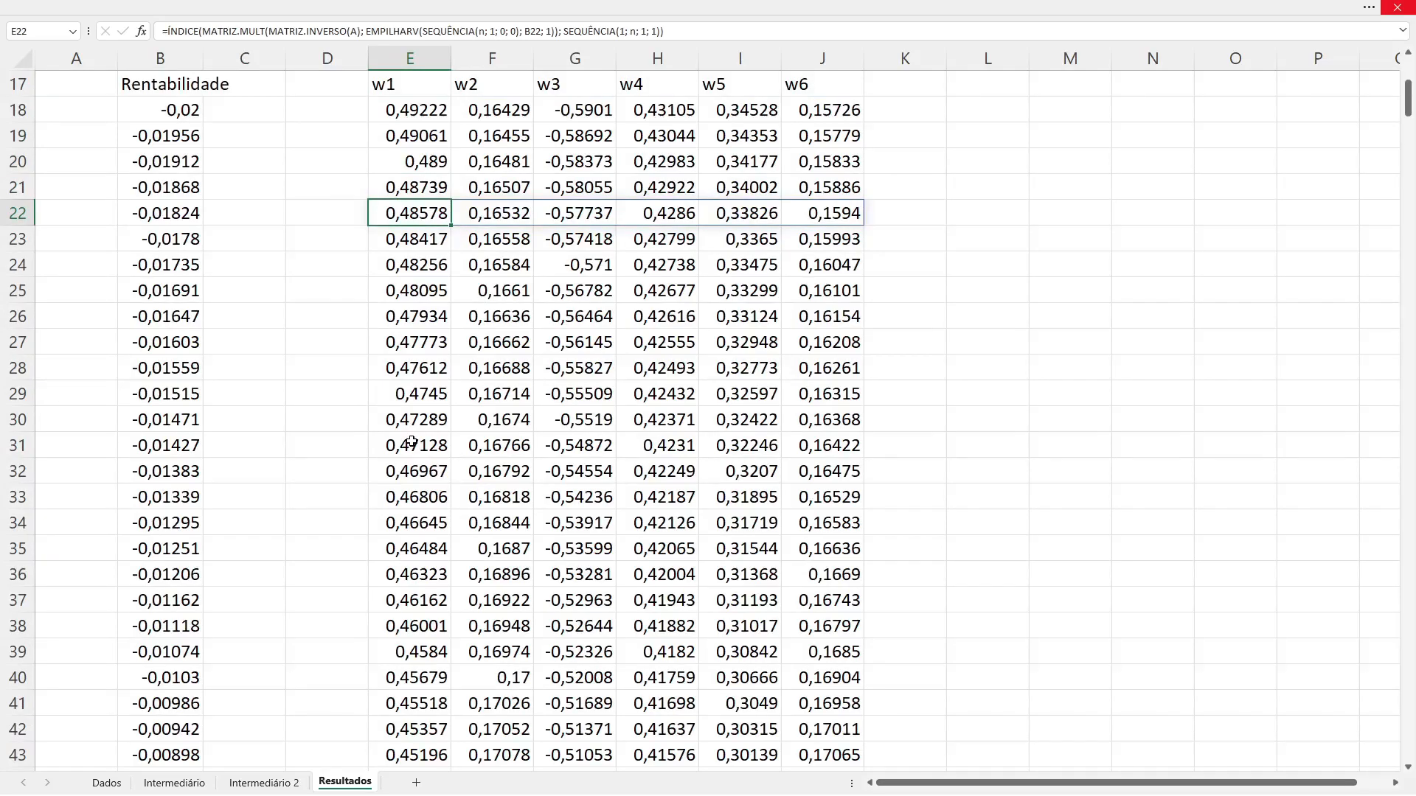
{"action": "key", "text": "Up"}
{"action": "key", "text": "Up"}
{"action": "key", "text": "Up"}
{"action": "key", "text": "Up"}
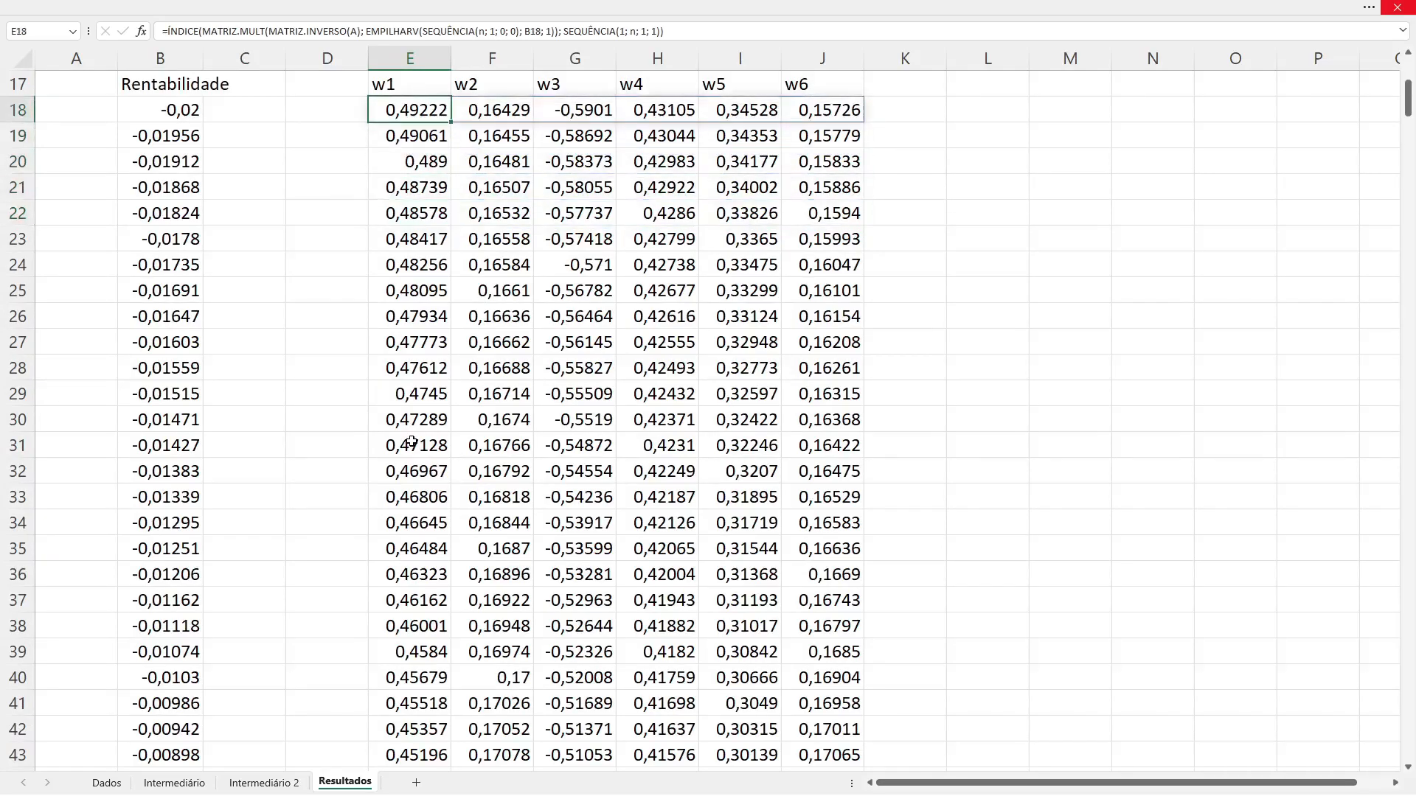
{"action": "key", "text": "Left"}
{"action": "key", "text": "Left"}
{"action": "key", "text": "Left"}
{"action": "key", "text": "Down"}
{"action": "key", "text": "Down"}
{"action": "key", "text": "Down"}
{"action": "key", "text": "Down"}
{"action": "key", "text": "Down"}
{"action": "key", "text": "Down"}
{"action": "key", "text": "Down"}
{"action": "key", "text": "Down"}
{"action": "key", "text": "Down"}
{"action": "key", "text": "Down"}
{"action": "key", "text": "Down"}
{"action": "key", "text": "Right"}
{"action": "key", "text": "Right"}
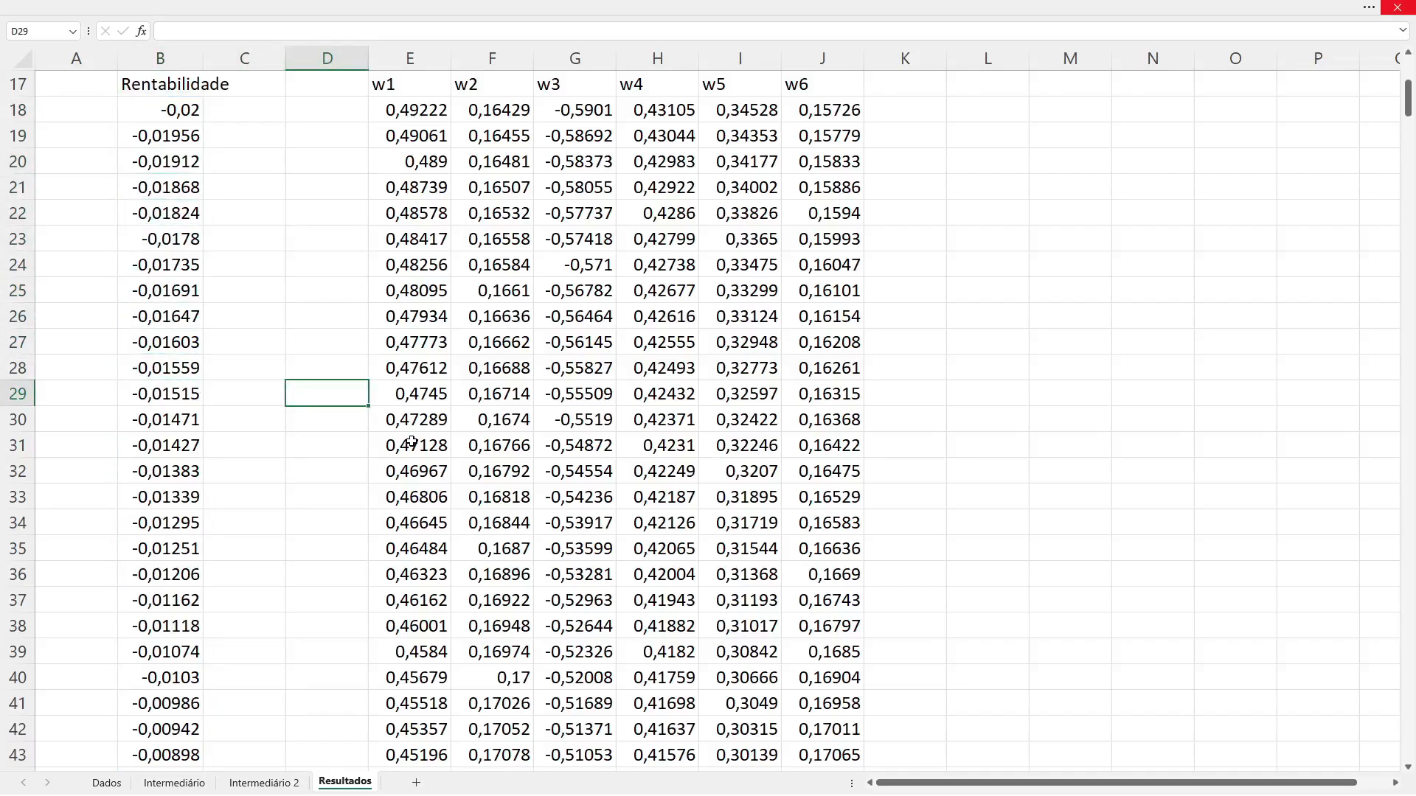
Step: Enter the header checar in D17, in the empty column before the w1 weights
{"action": "key", "text": "Up"}
{"action": "key", "text": "Up"}
{"action": "key", "text": "Up"}
{"action": "key", "text": "Up"}
{"action": "key", "text": "Up"}
{"action": "key", "text": "Up"}
{"action": "key", "text": "Up"}
{"action": "key", "text": "Up"}
{"action": "key", "text": "Up"}
{"action": "key", "text": "Up"}
{"action": "key", "text": "Up"}
{"action": "key", "text": "Up"}
{"action": "key", "text": "Up"}
{"action": "key", "text": "Up"}
{"action": "key", "text": "Up"}
{"action": "key", "text": "Up"}
{"action": "key", "text": "Down"}
{"action": "key", "text": "Down"}
{"action": "key", "text": "Down"}
{"action": "key", "text": "Down"}
{"action": "type", "text": "c"}
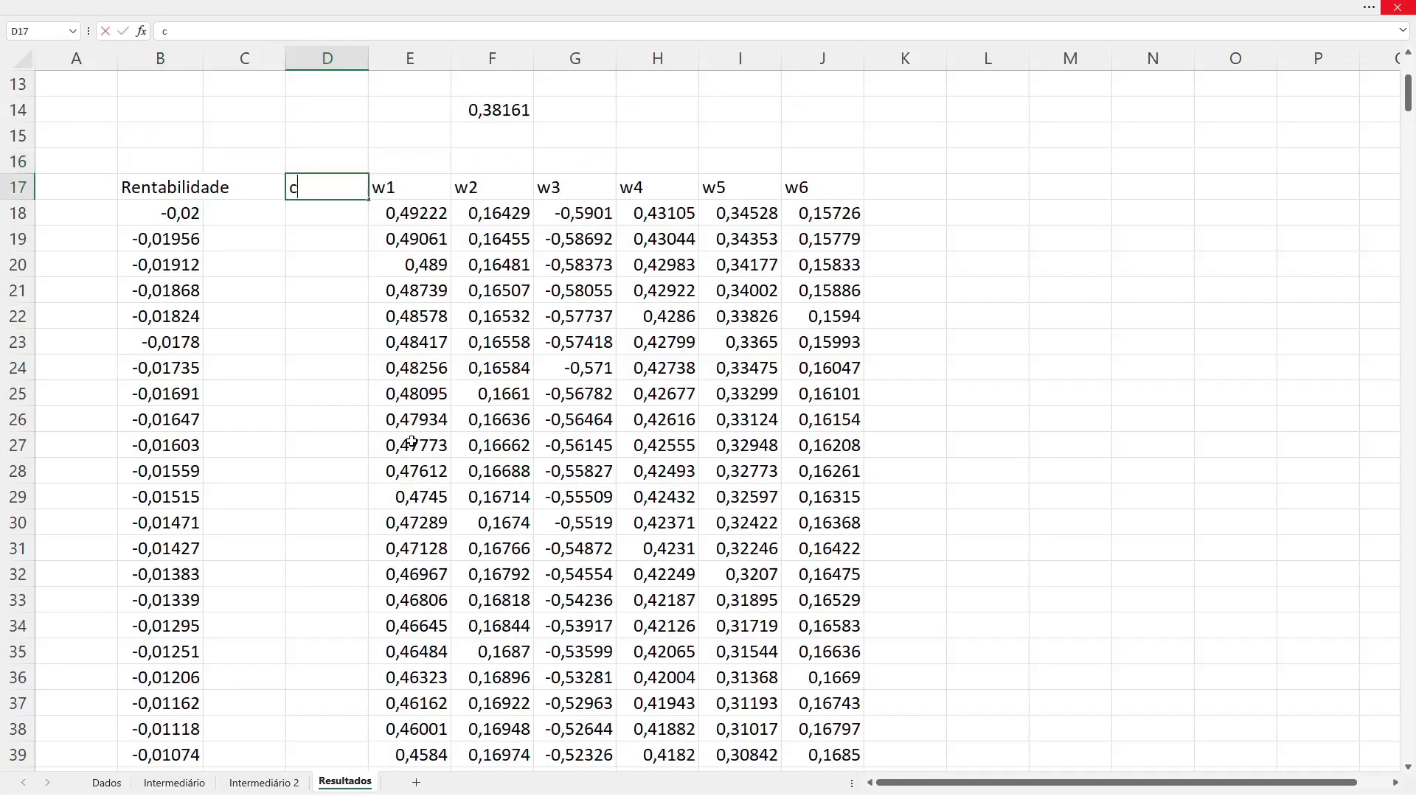
{"action": "type", "text": "hecar"}
{"action": "key", "text": "Return"}
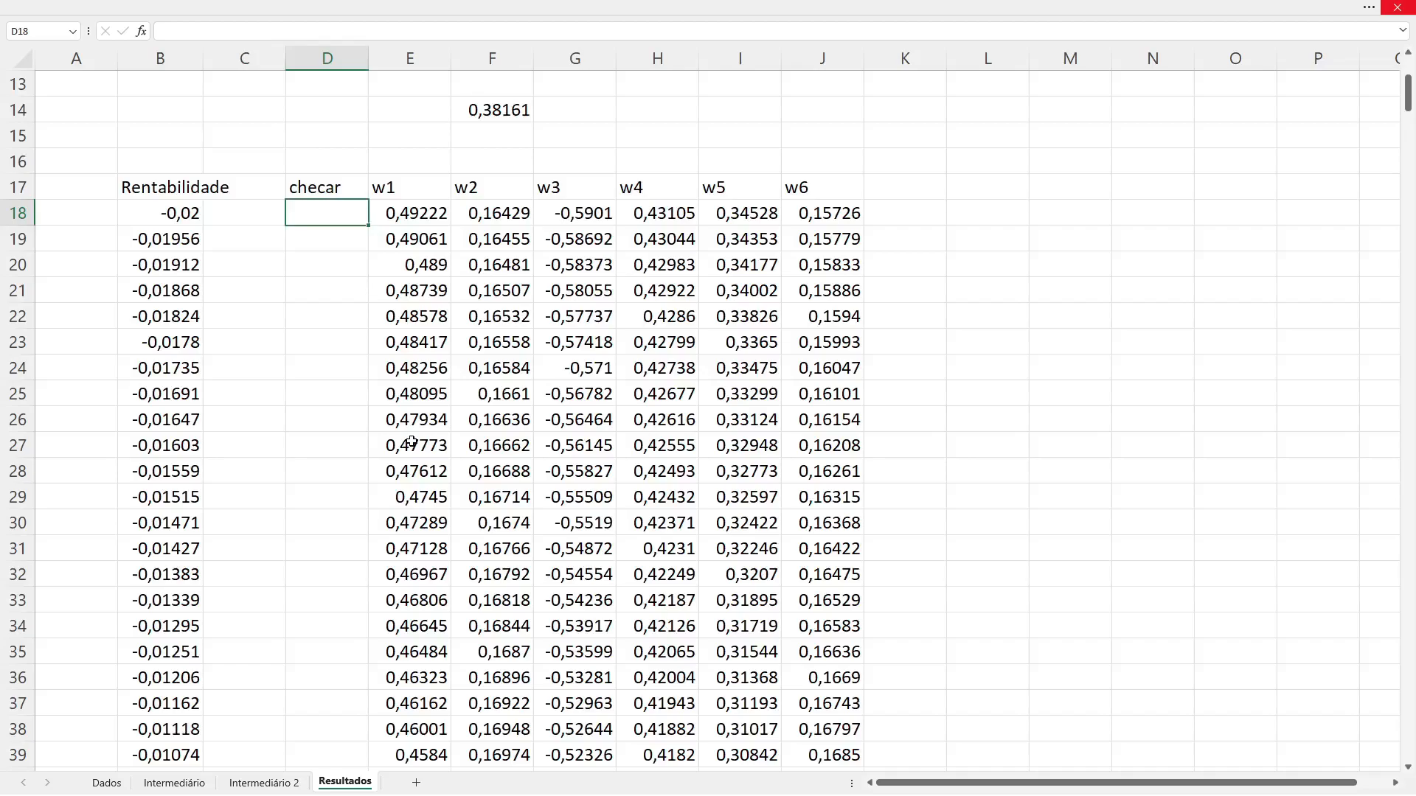
Step: Examine the w1 to w6 weights in E18:J18 and the target returns in B18 and B19, and return to D18
{"action": "key", "text": "Right"}
{"action": "key", "text": "shift+Right"}
{"action": "key", "text": "shift+Right"}
{"action": "key", "text": "shift+Right"}
{"action": "key", "text": "shift+Right"}
{"action": "key", "text": "shift+Right"}
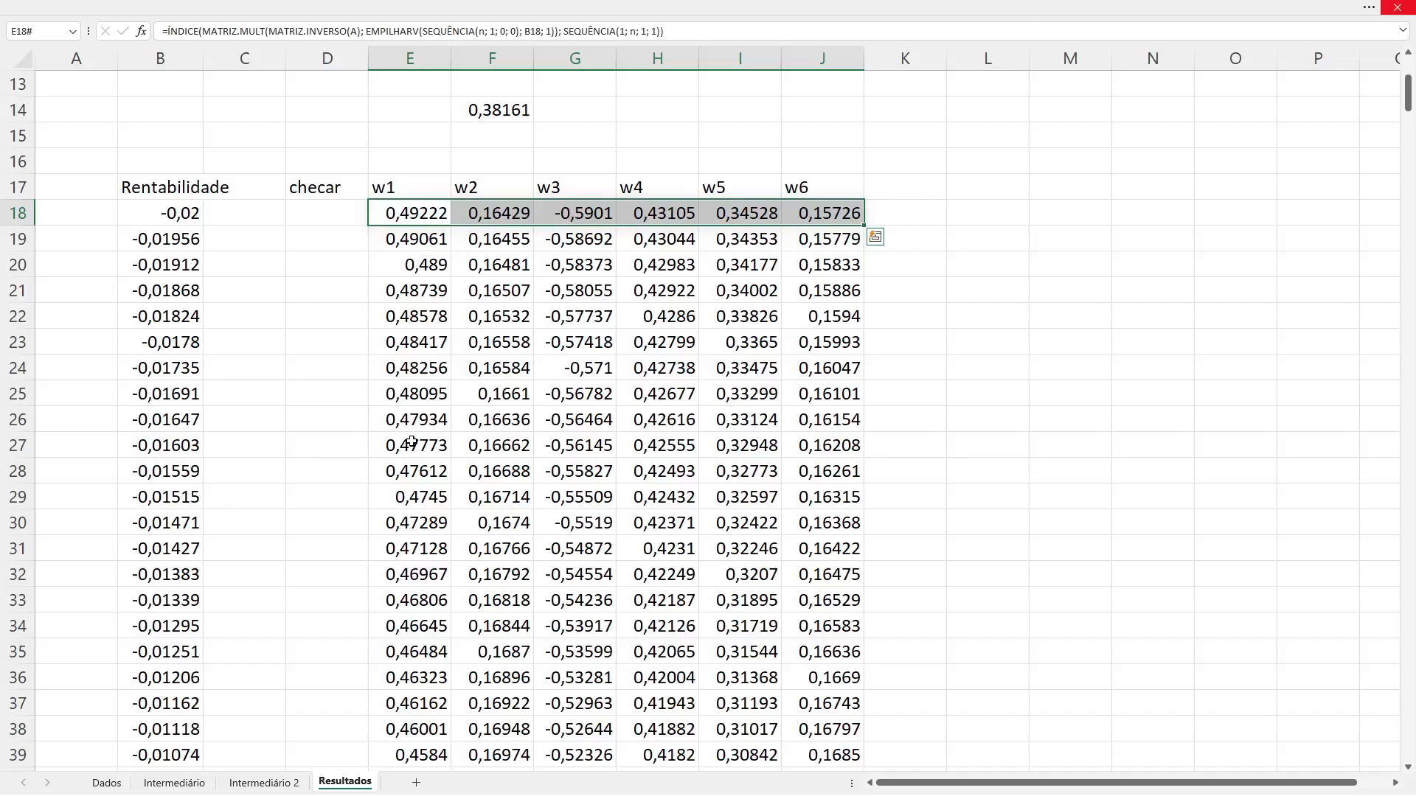
{"action": "key", "text": "Left"}
{"action": "key", "text": "Left"}
{"action": "key", "text": "Left"}
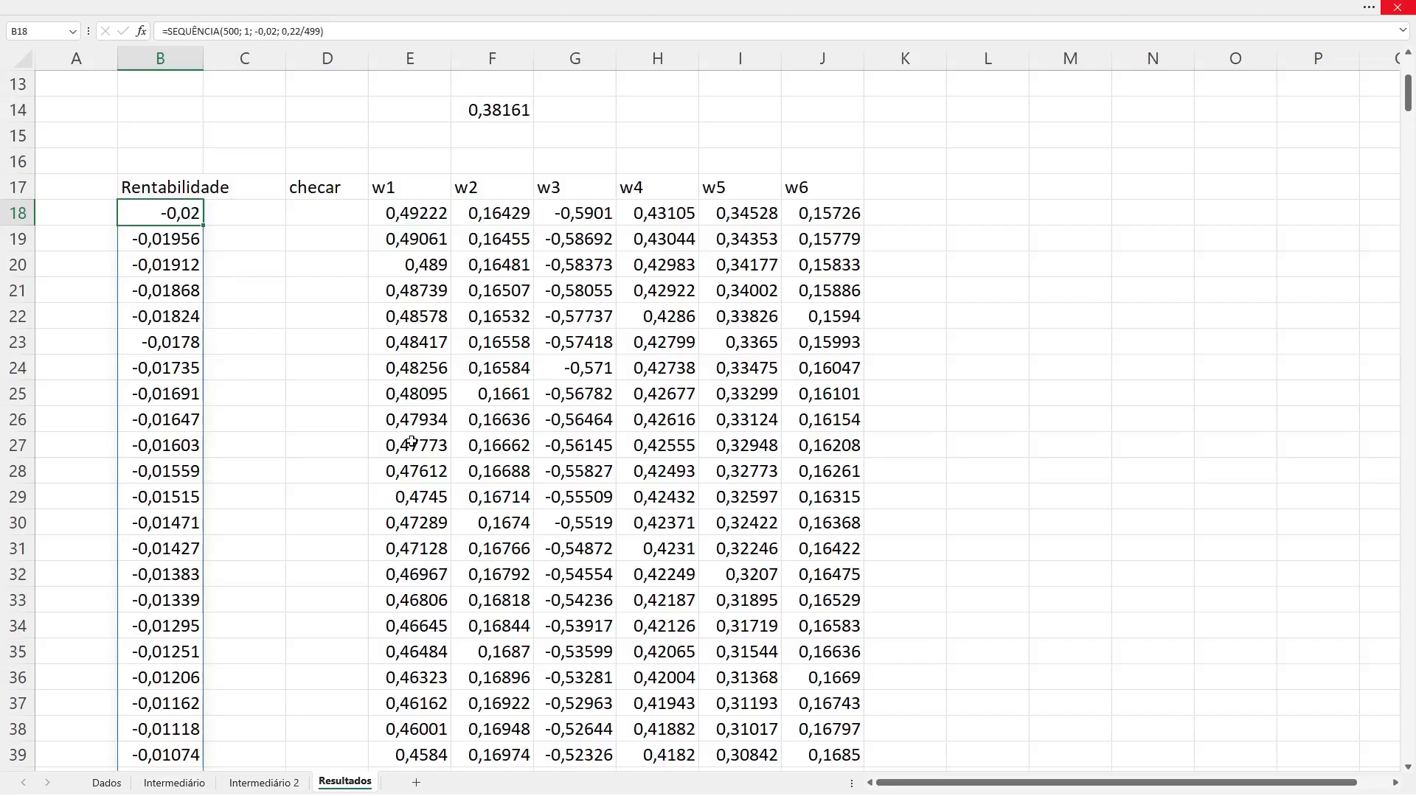
{"action": "key", "text": "Down"}
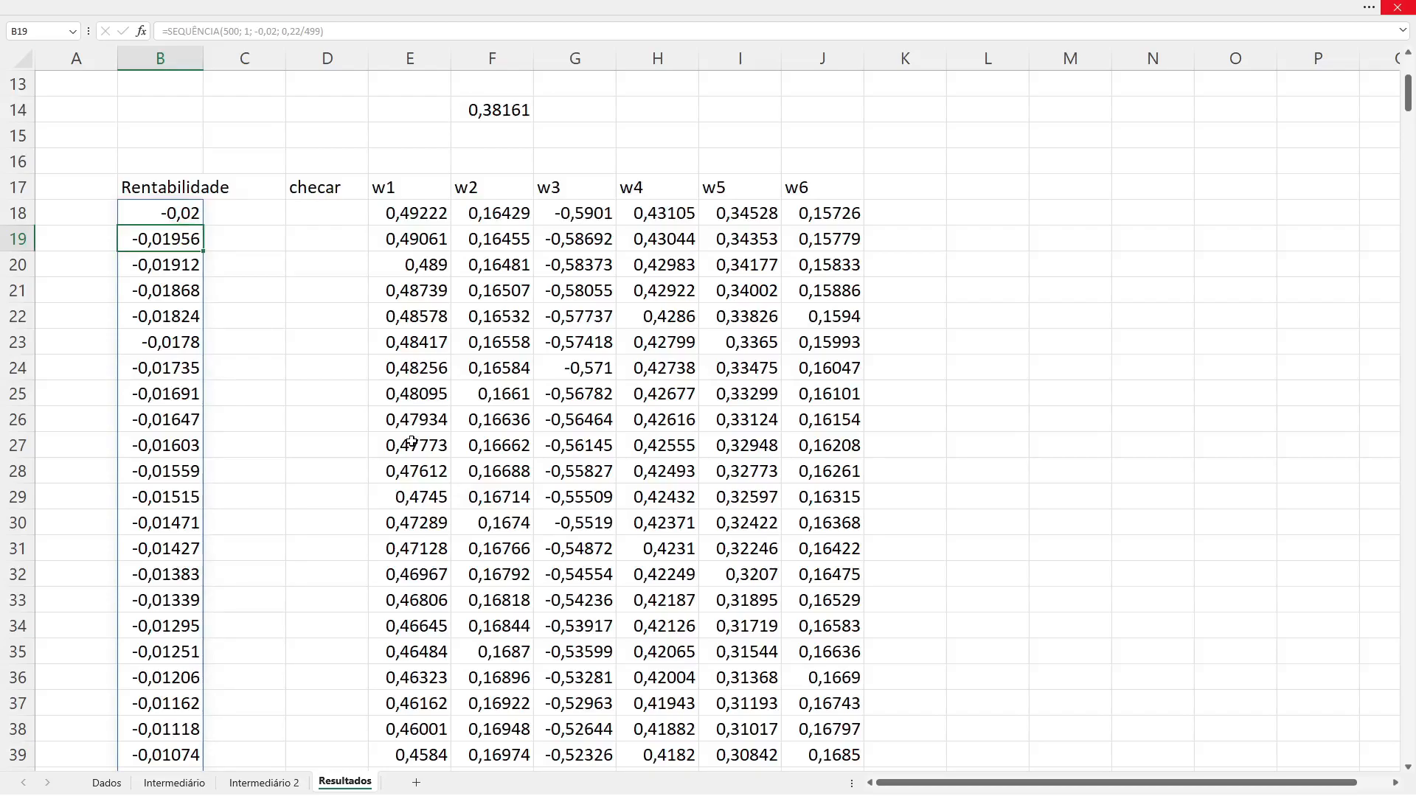
{"action": "key", "text": "Right"}
{"action": "key", "text": "Right"}
{"action": "key", "text": "Up"}
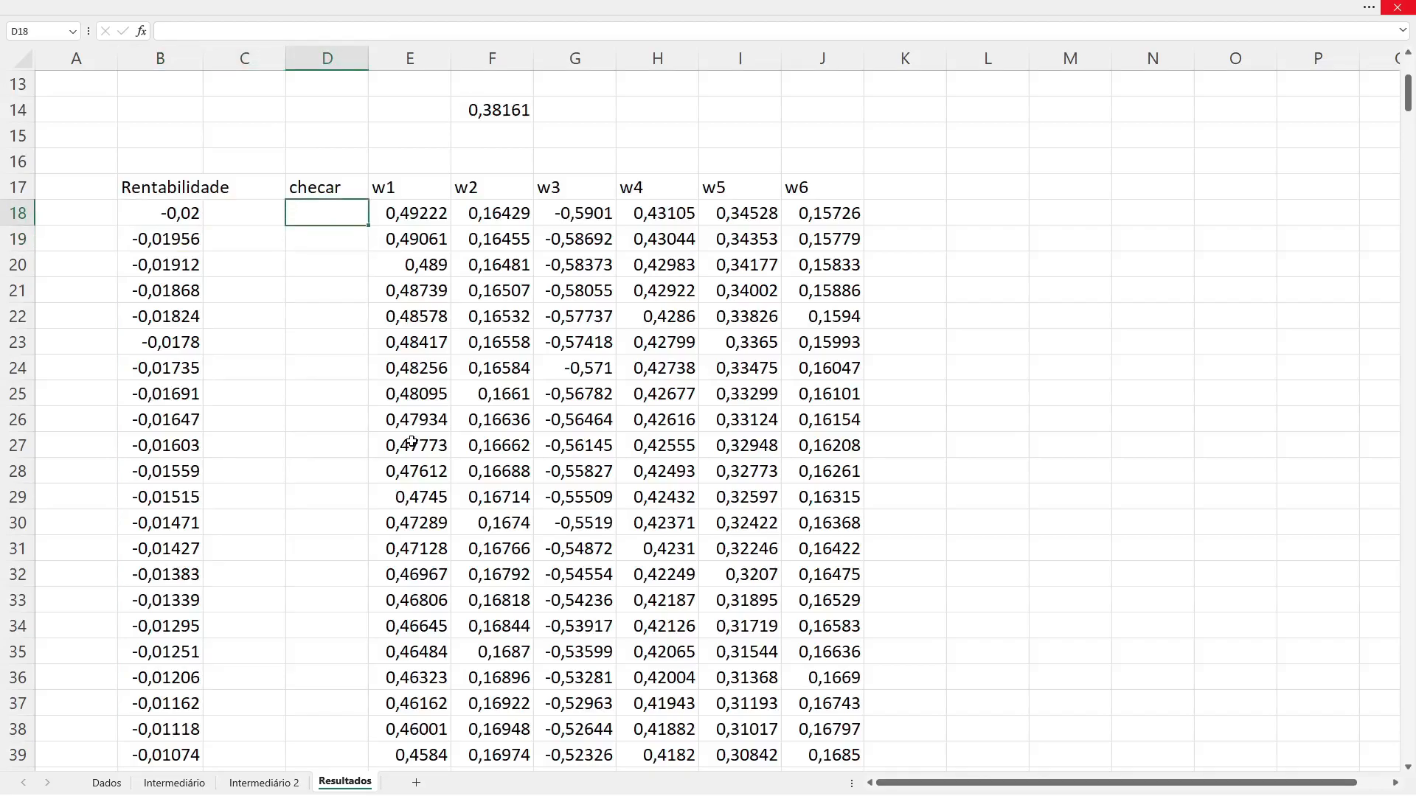
{"action": "type", "text": "="}
{"action": "key", "text": "Escape"}
{"action": "key", "text": "Right"}
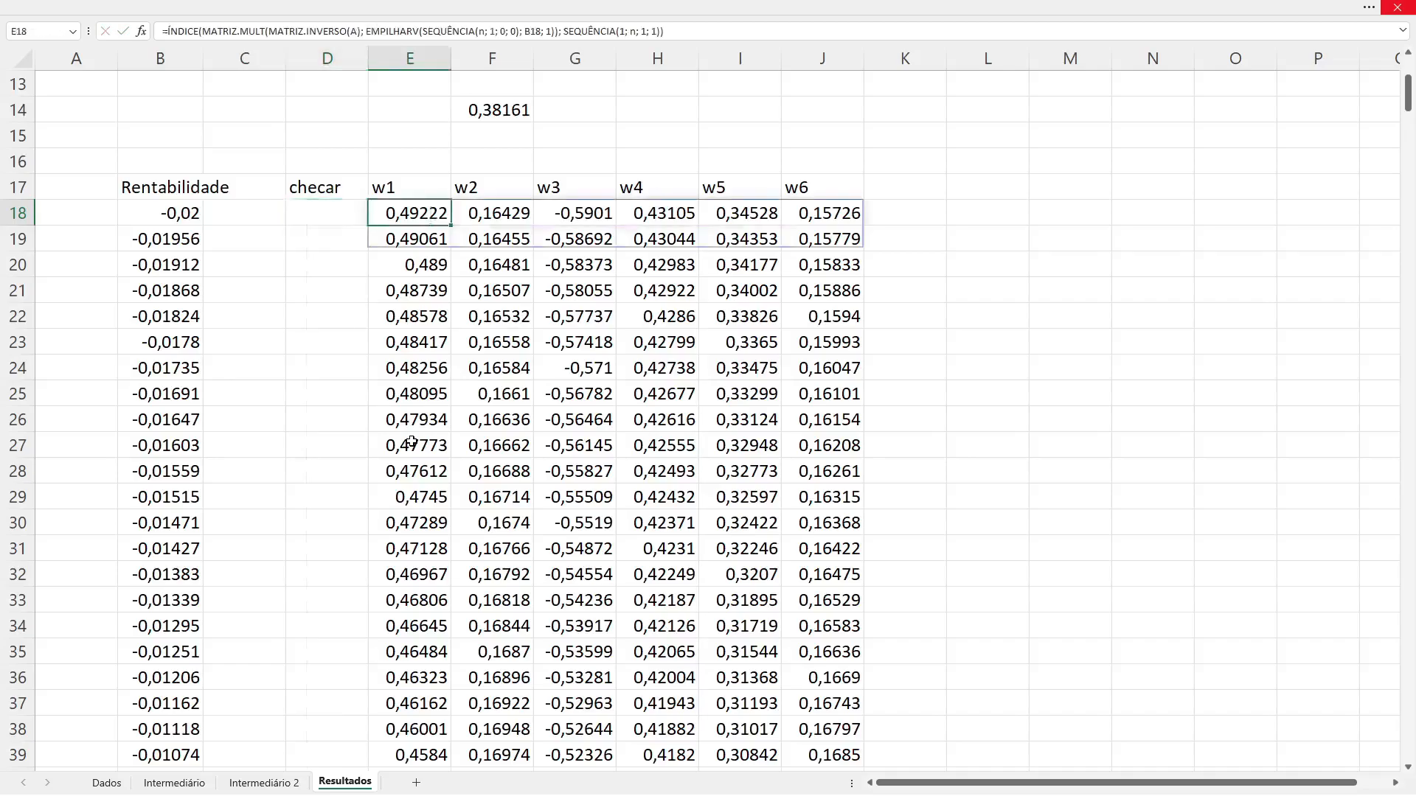
{"action": "key", "text": "Right"}
{"action": "key", "text": "Right"}
{"action": "key", "text": "Right"}
{"action": "key", "text": "Right"}
{"action": "key", "text": "Right"}
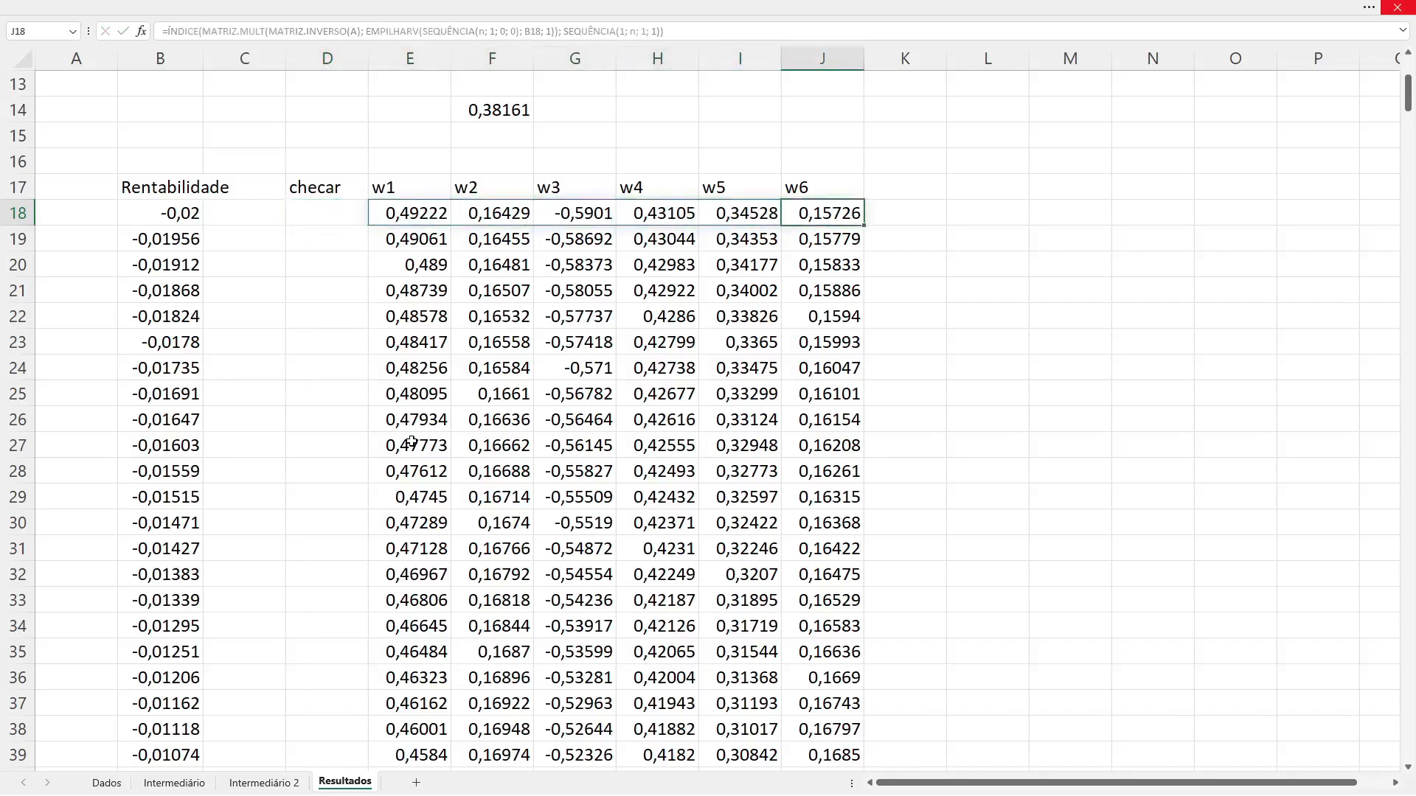
{"action": "key", "text": "Left"}
{"action": "key", "text": "Left"}
{"action": "key", "text": "Left"}
{"action": "key", "text": "Left"}
{"action": "key", "text": "Left"}
{"action": "key", "text": "Left"}
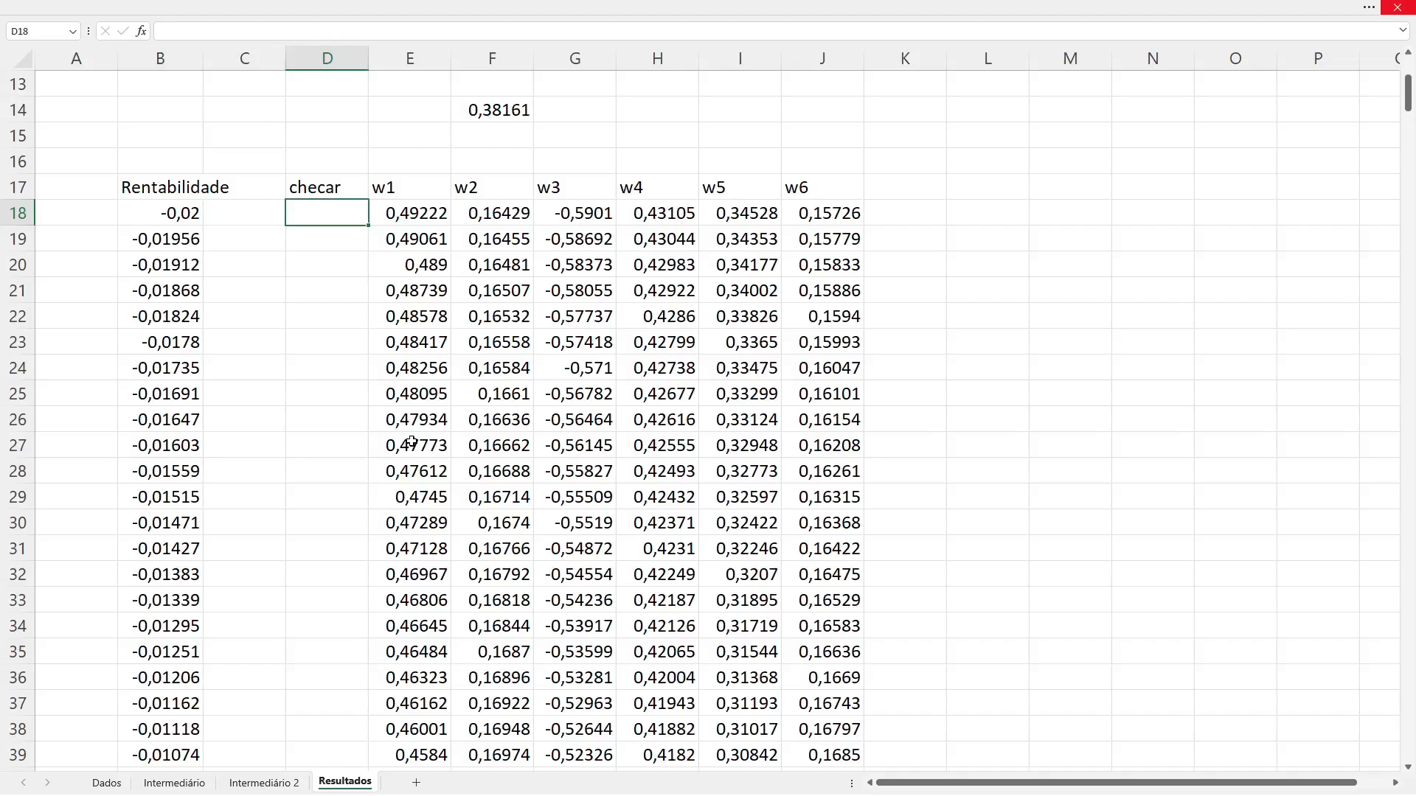
Step: Enter =MATRIZ.MULT(E18#; rs) in D18 to compute the portfolio return from row 18's weights
{"action": "type", "text": "=m"}
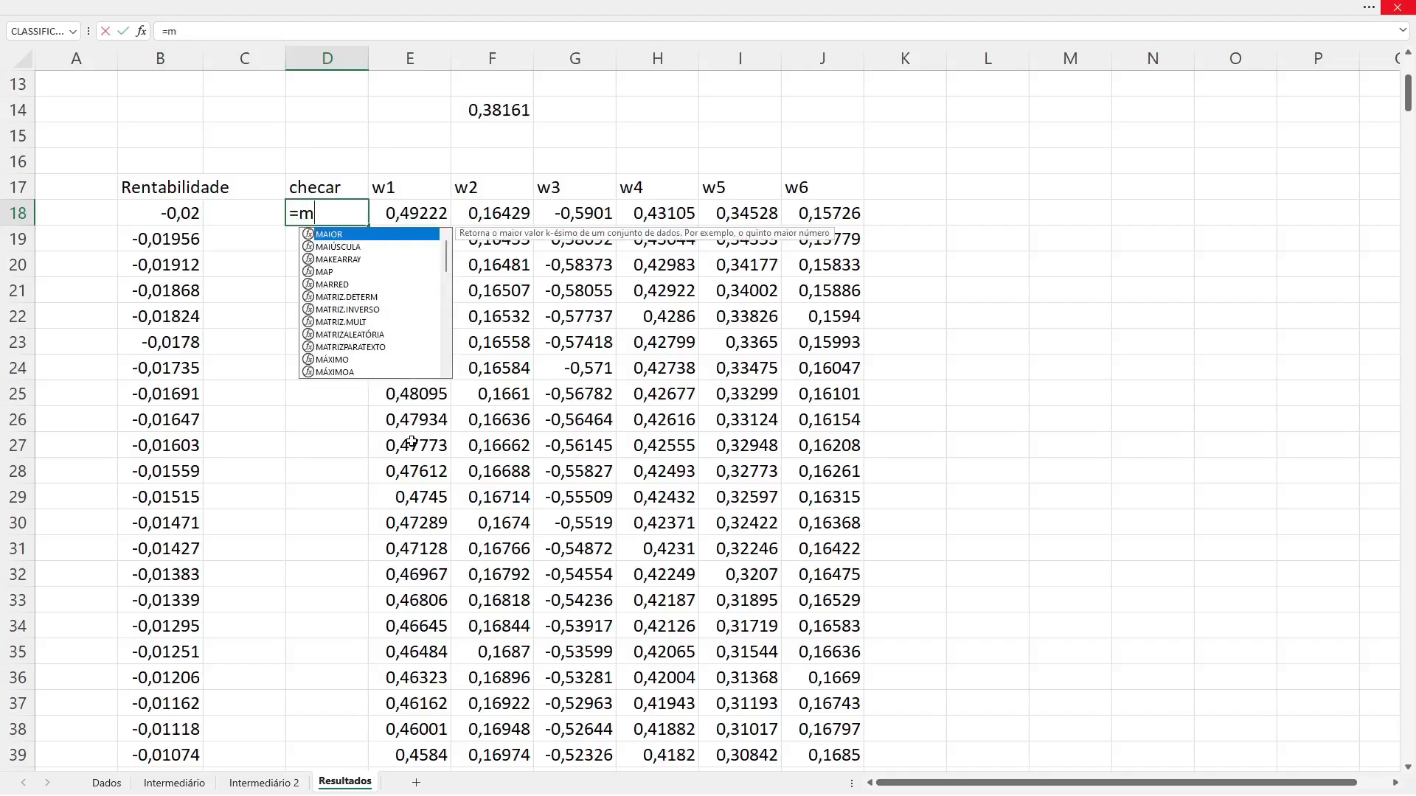
{"action": "type", "text": "atr"}
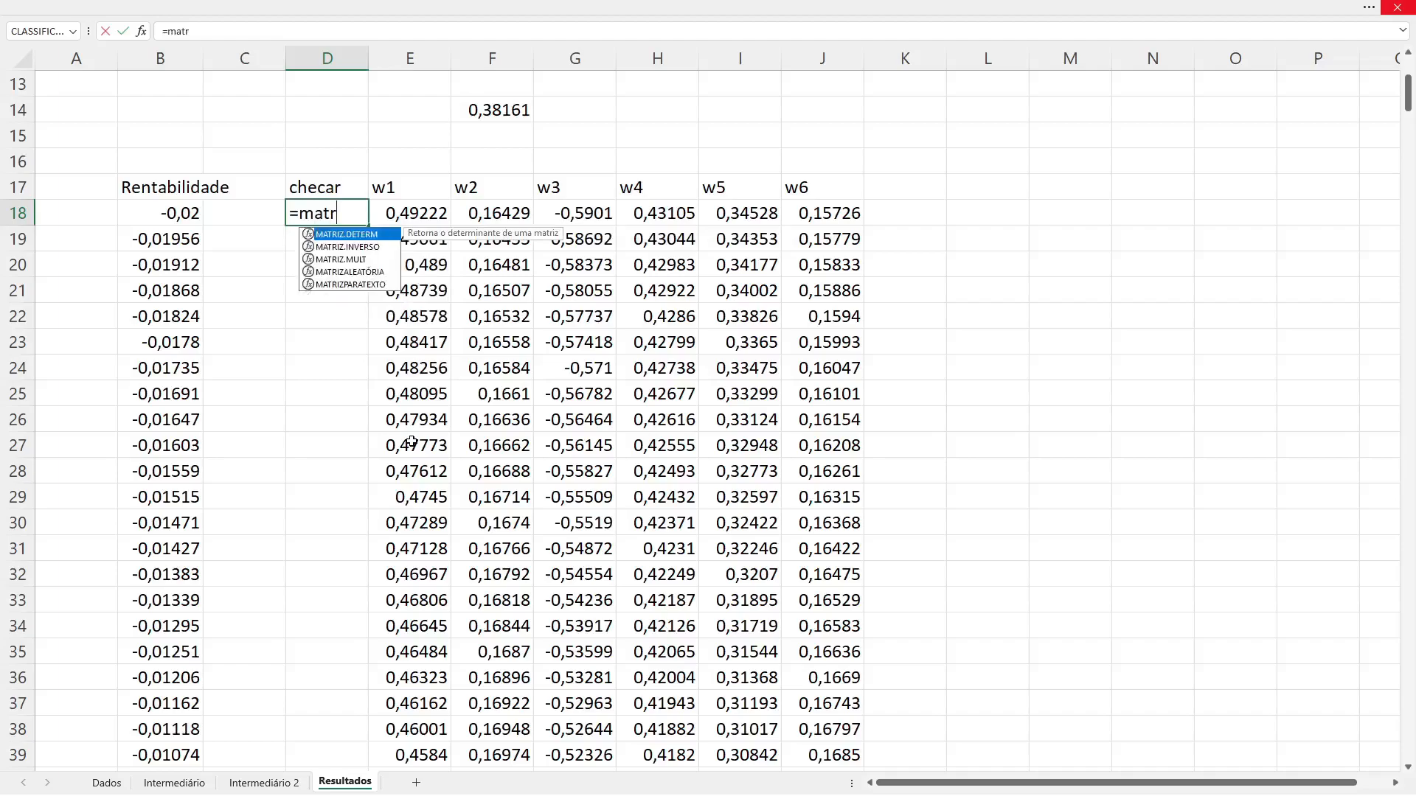
{"action": "key", "text": "Down"}
{"action": "key", "text": "Down"}
{"action": "key", "text": "Tab"}
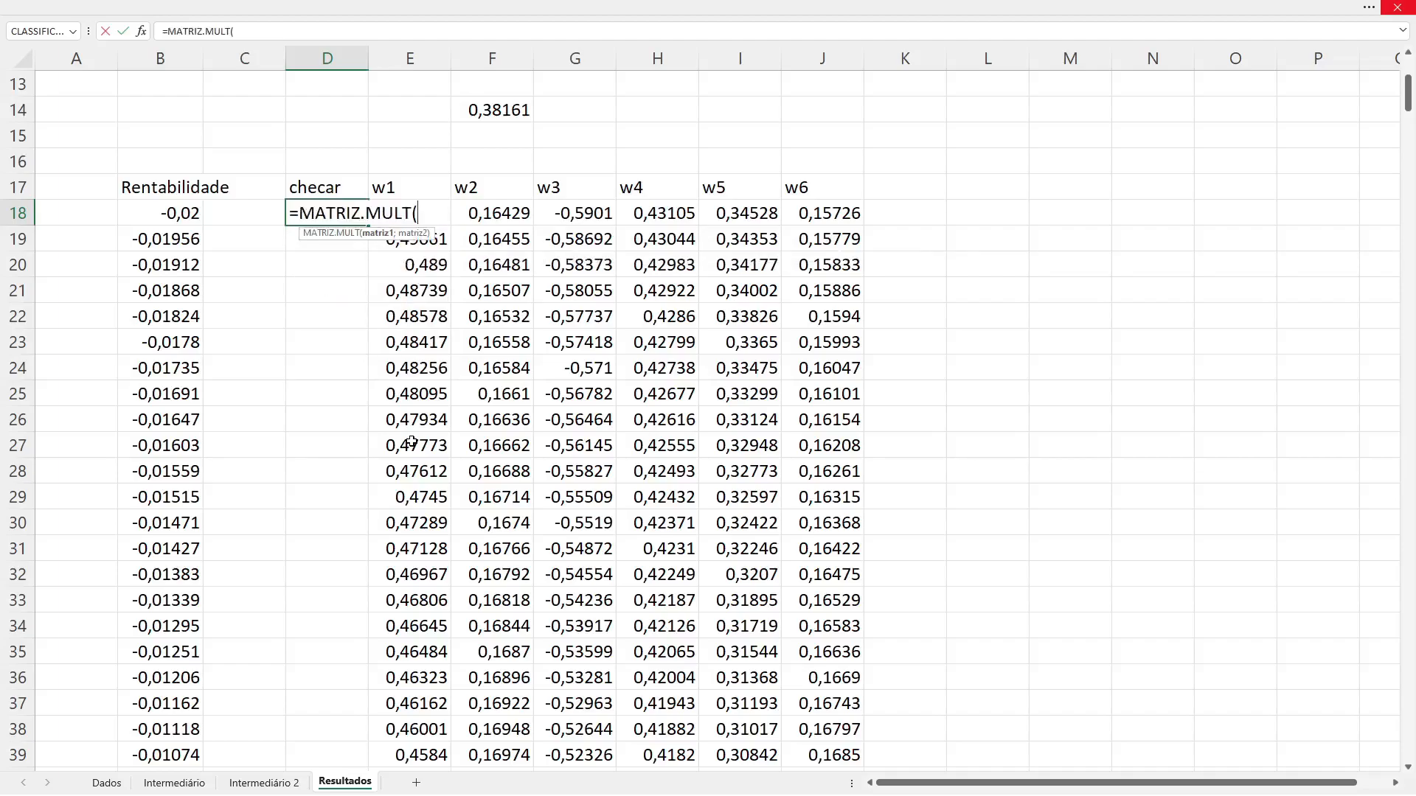
{"action": "key", "text": "Right"}
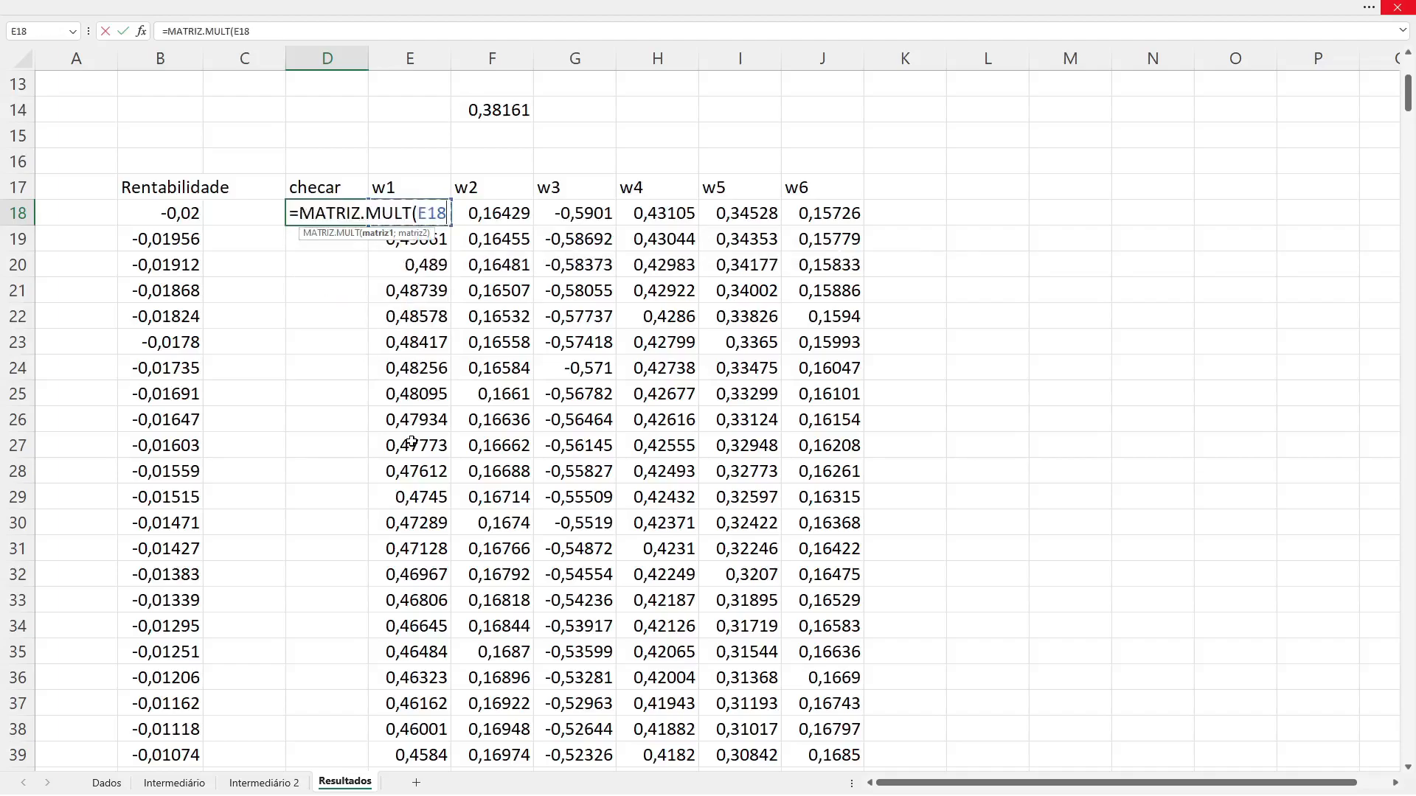
{"action": "type", "text": "#"}
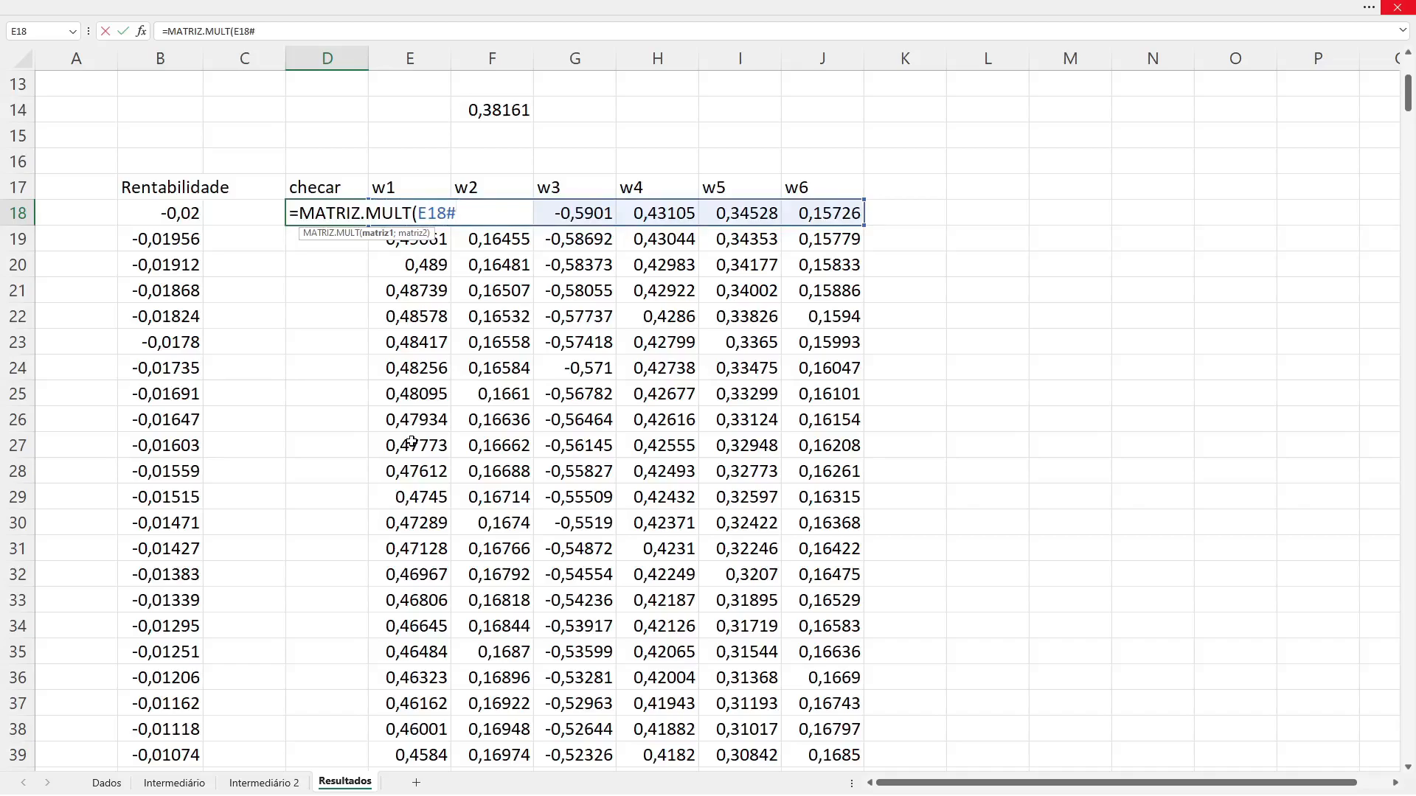
{"action": "type", "text": ";"}
{"action": "type", "text": "rs)"}
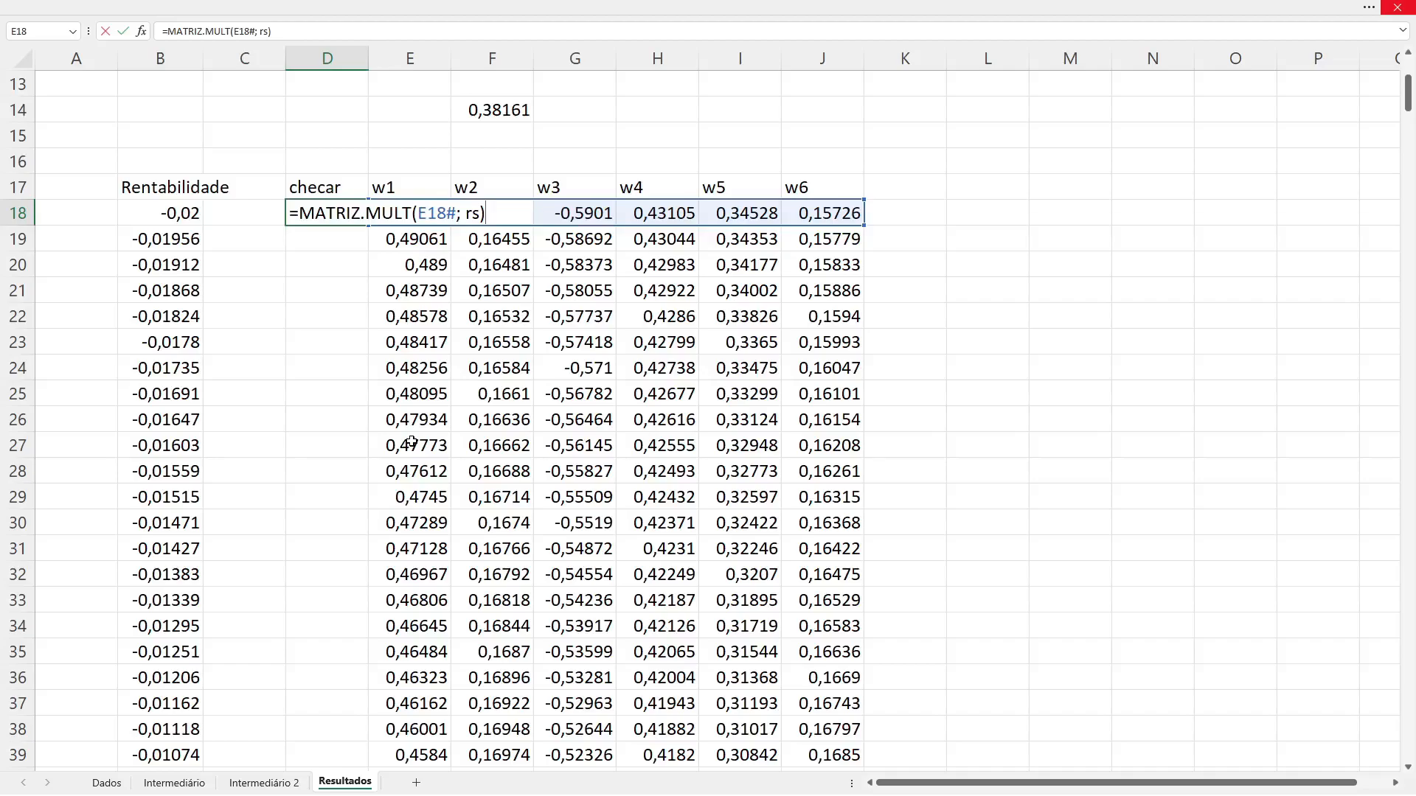
{"action": "key", "text": "Return"}
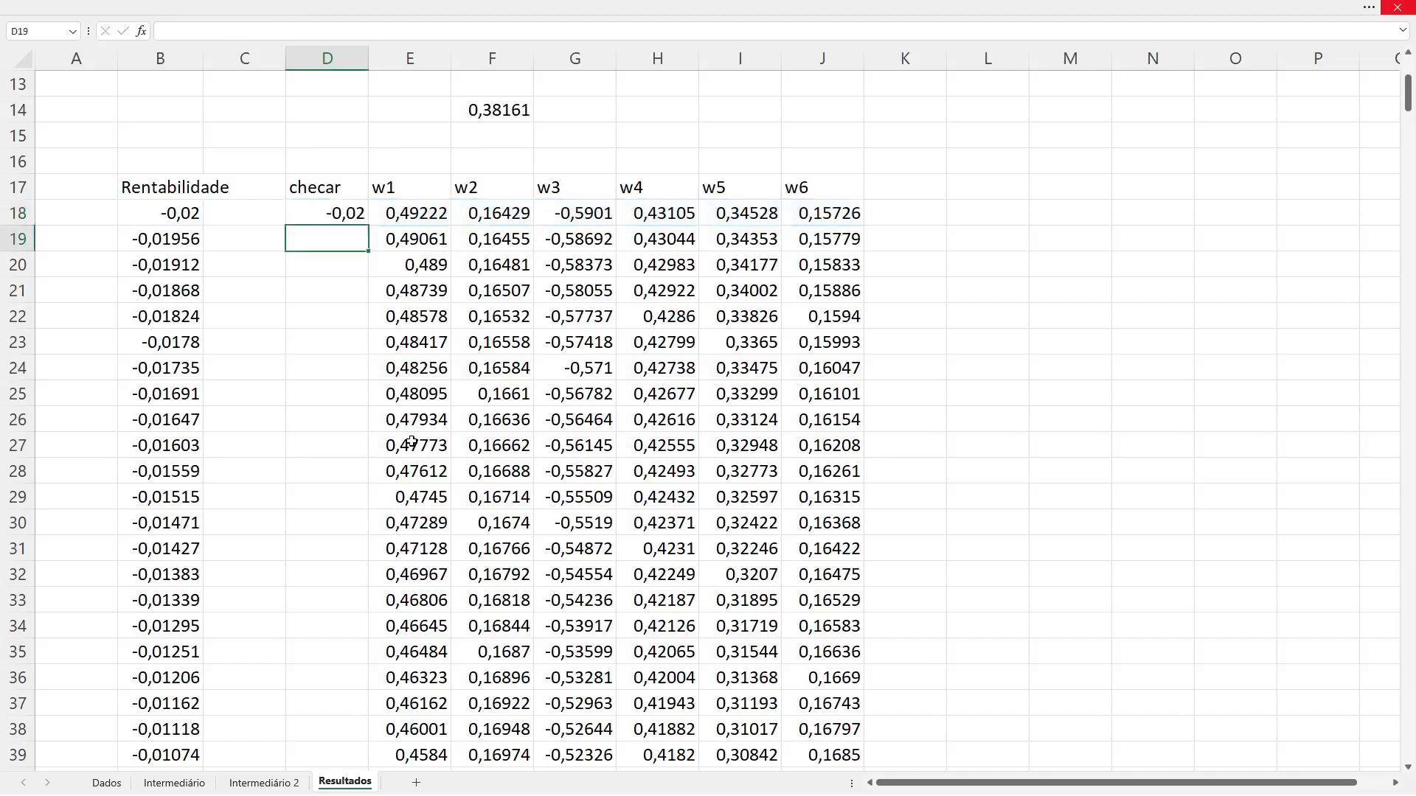
Step: Fill D18's return formula down column D for every row of the weights table
{"action": "key", "text": "Up"}
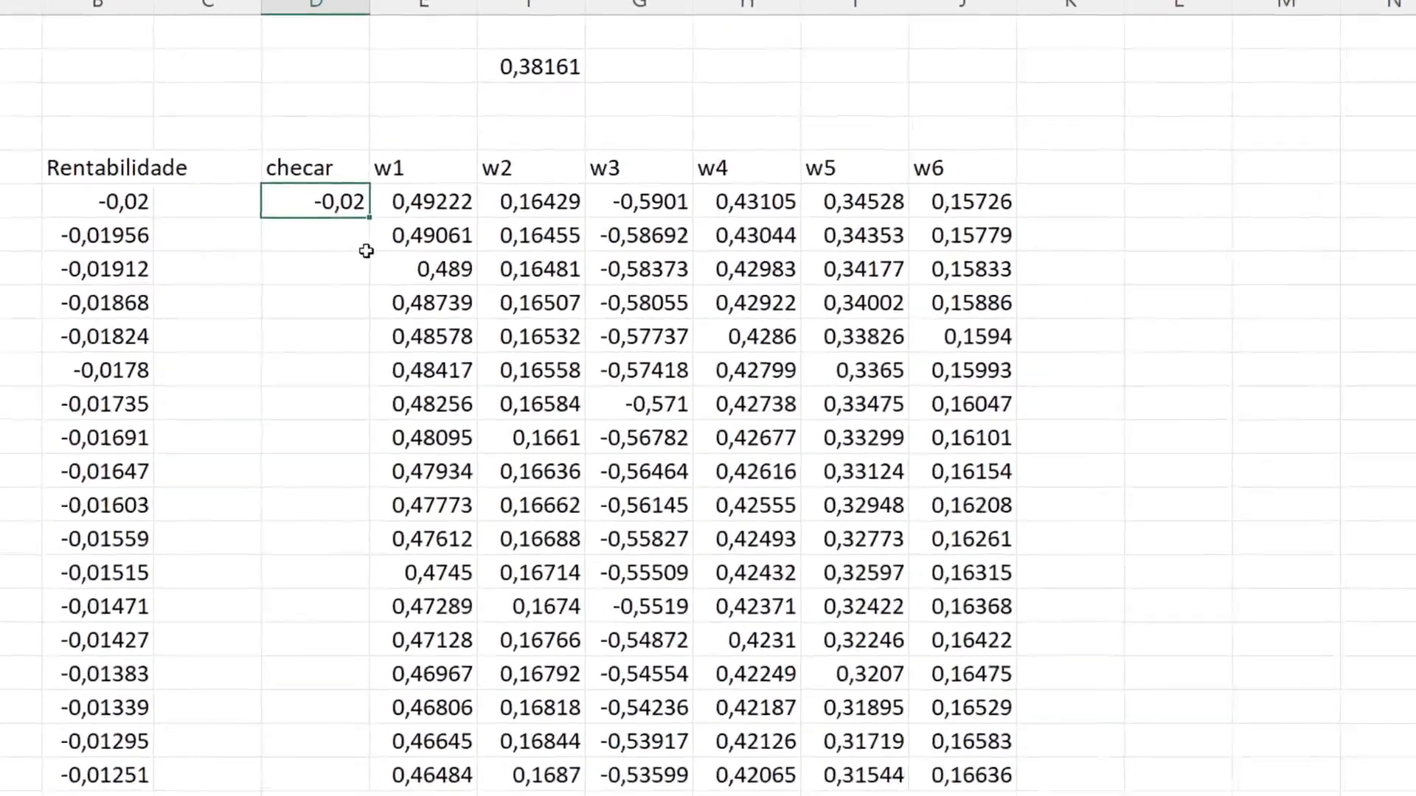
{"action": "key", "text": "super"}
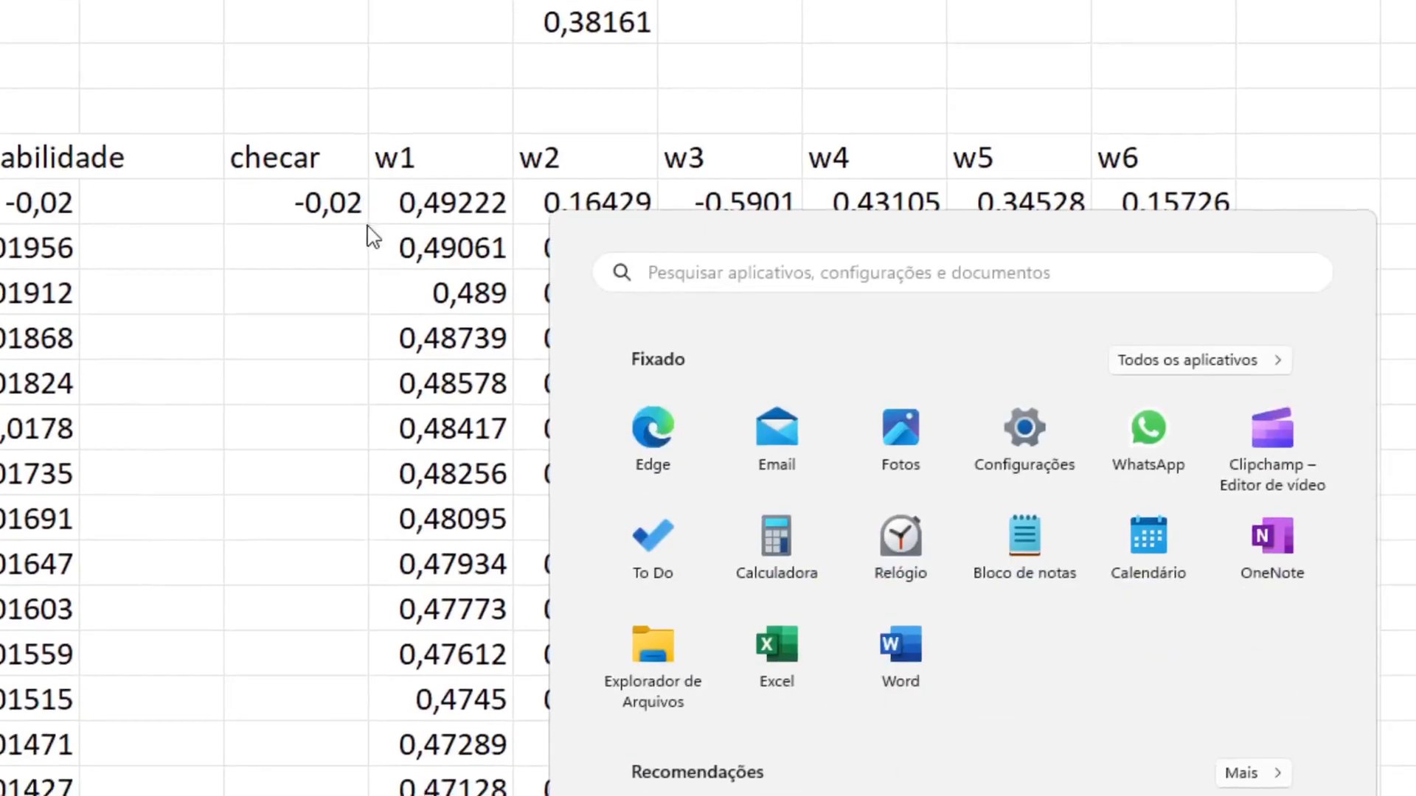
{"action": "left_click", "coordinate": [353, 219]}
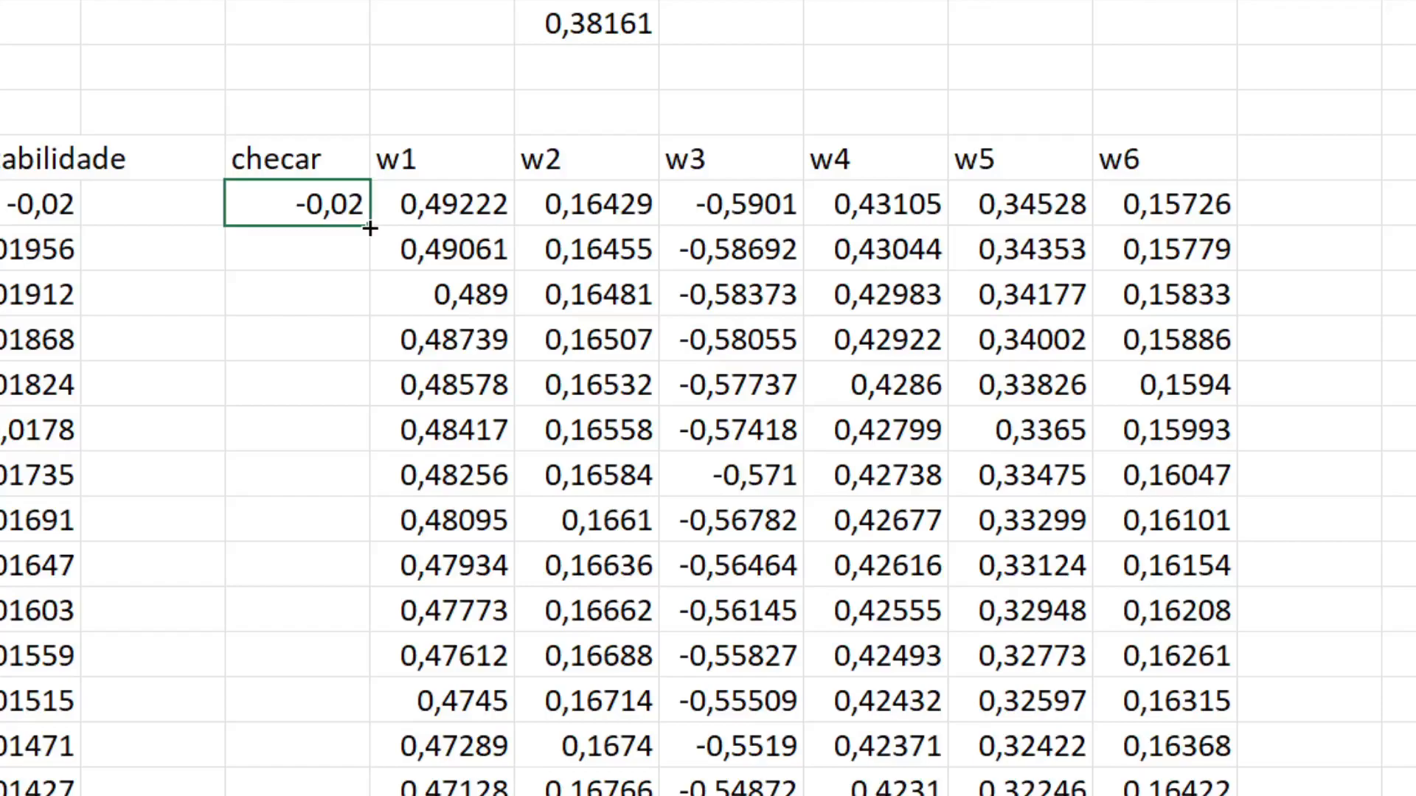
{"action": "double_click", "coordinate": [370, 228]}
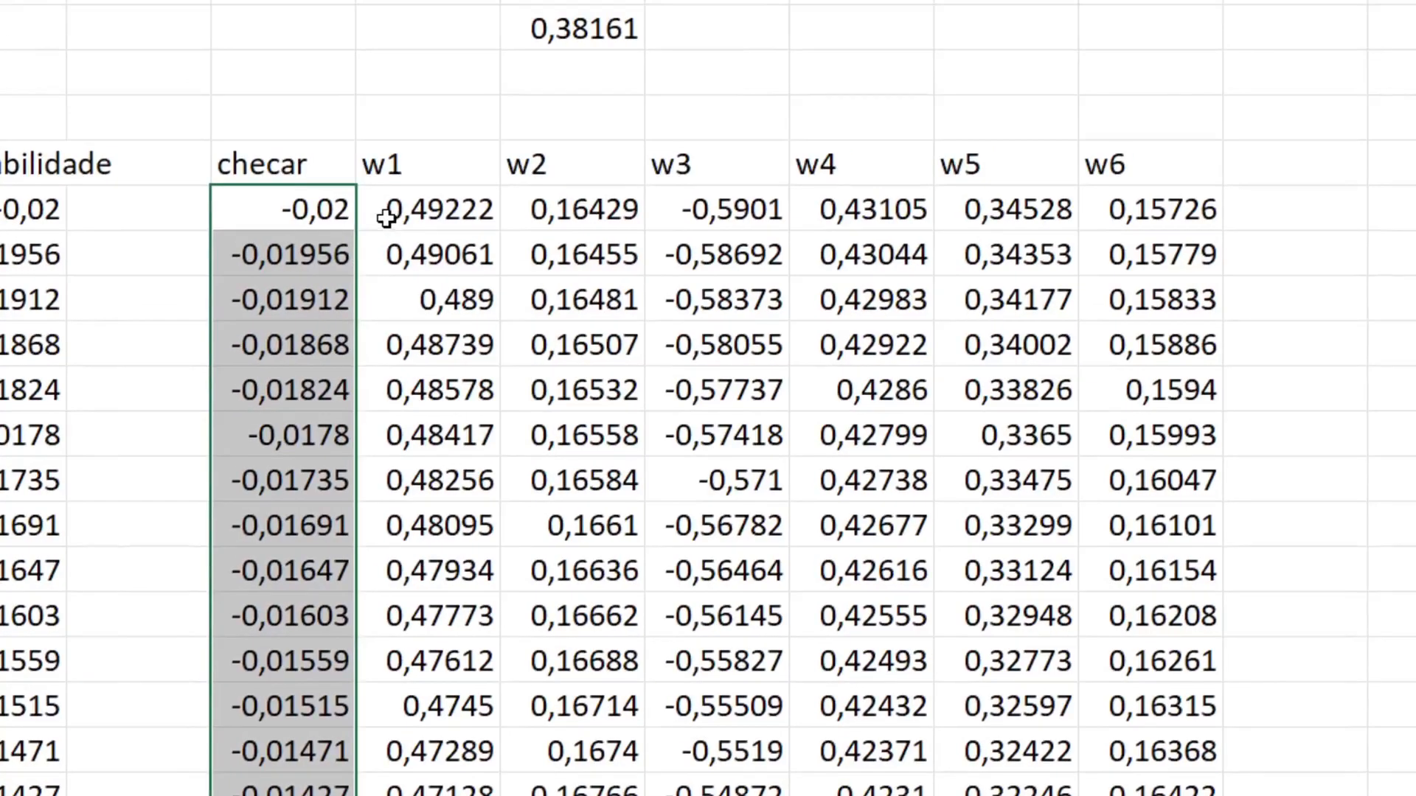
Step: Examine the return formulas in D18 and D19 and their references to each row's weights
{"action": "left_click", "coordinate": [295, 215]}
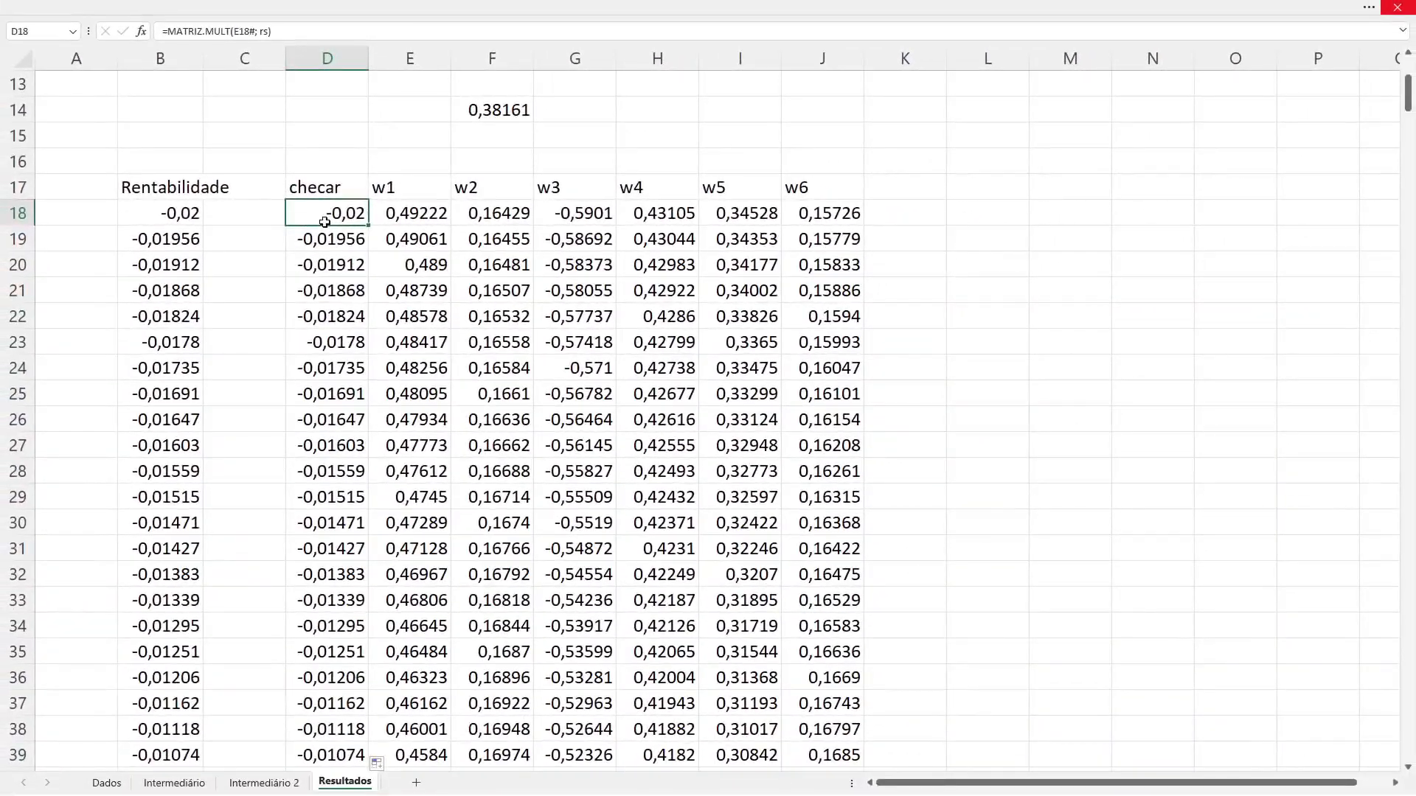
{"action": "key", "text": "super"}
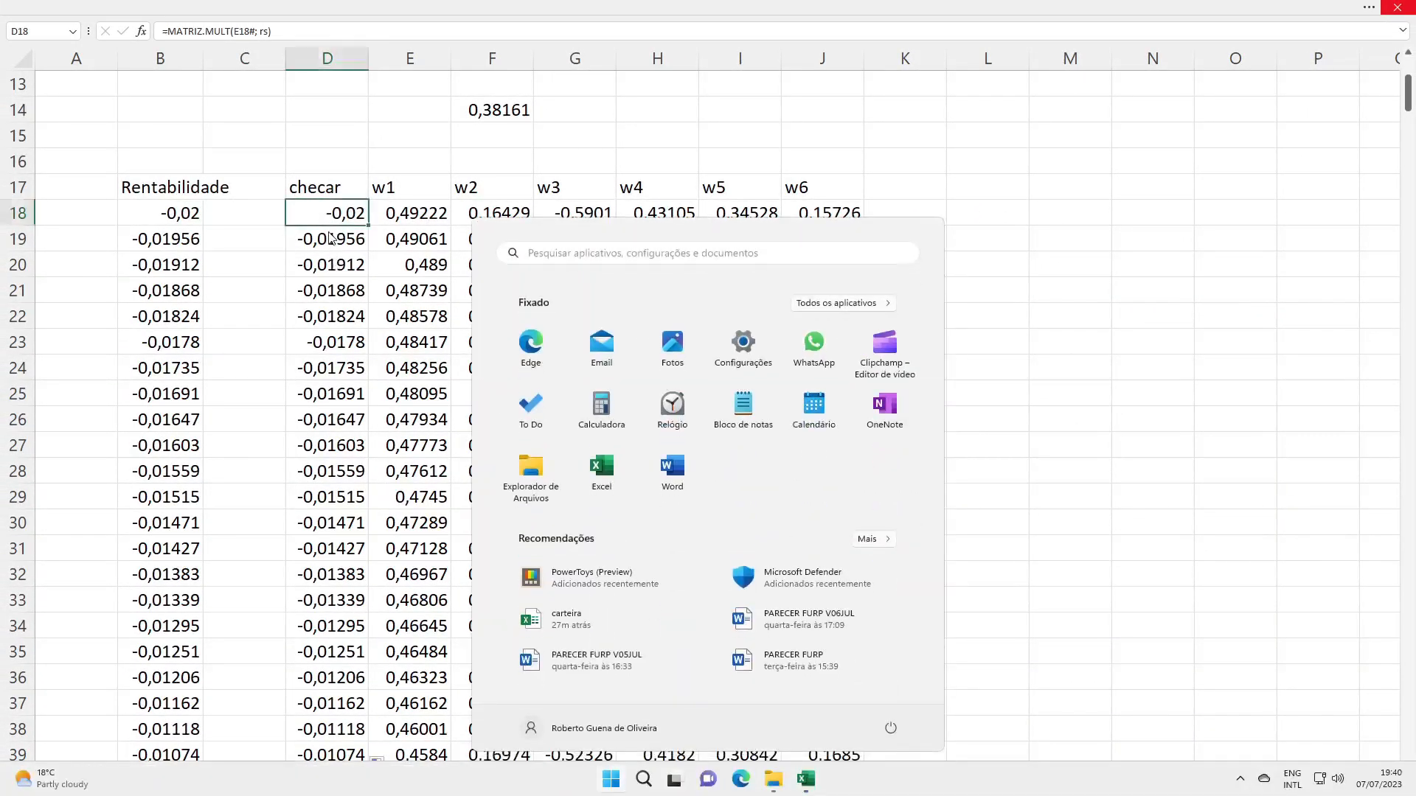
{"action": "key", "text": "super"}
{"action": "left_click", "coordinate": [325, 240]}
{"action": "double_click", "coordinate": [325, 240]}
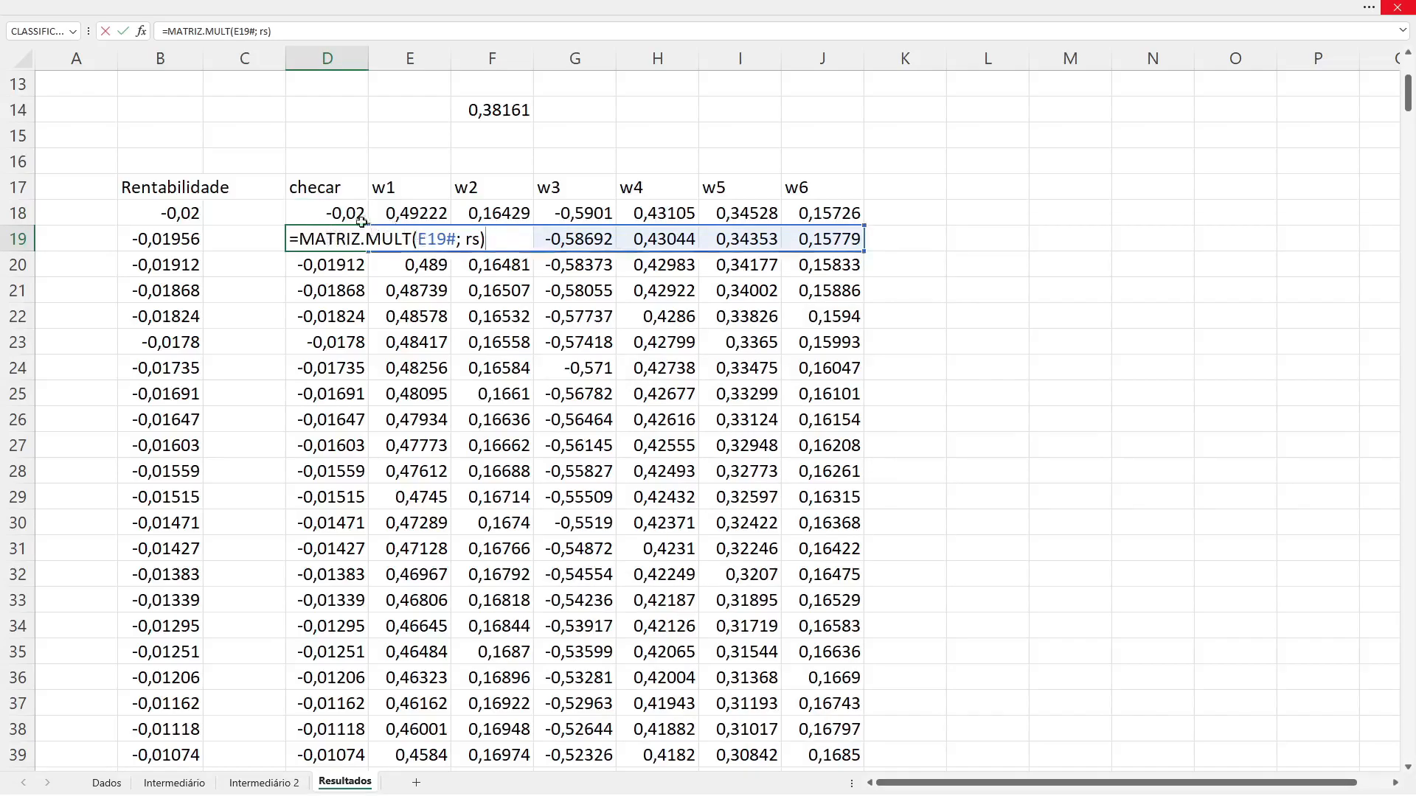
{"action": "left_click", "coordinate": [350, 214]}
{"action": "double_click", "coordinate": [350, 214]}
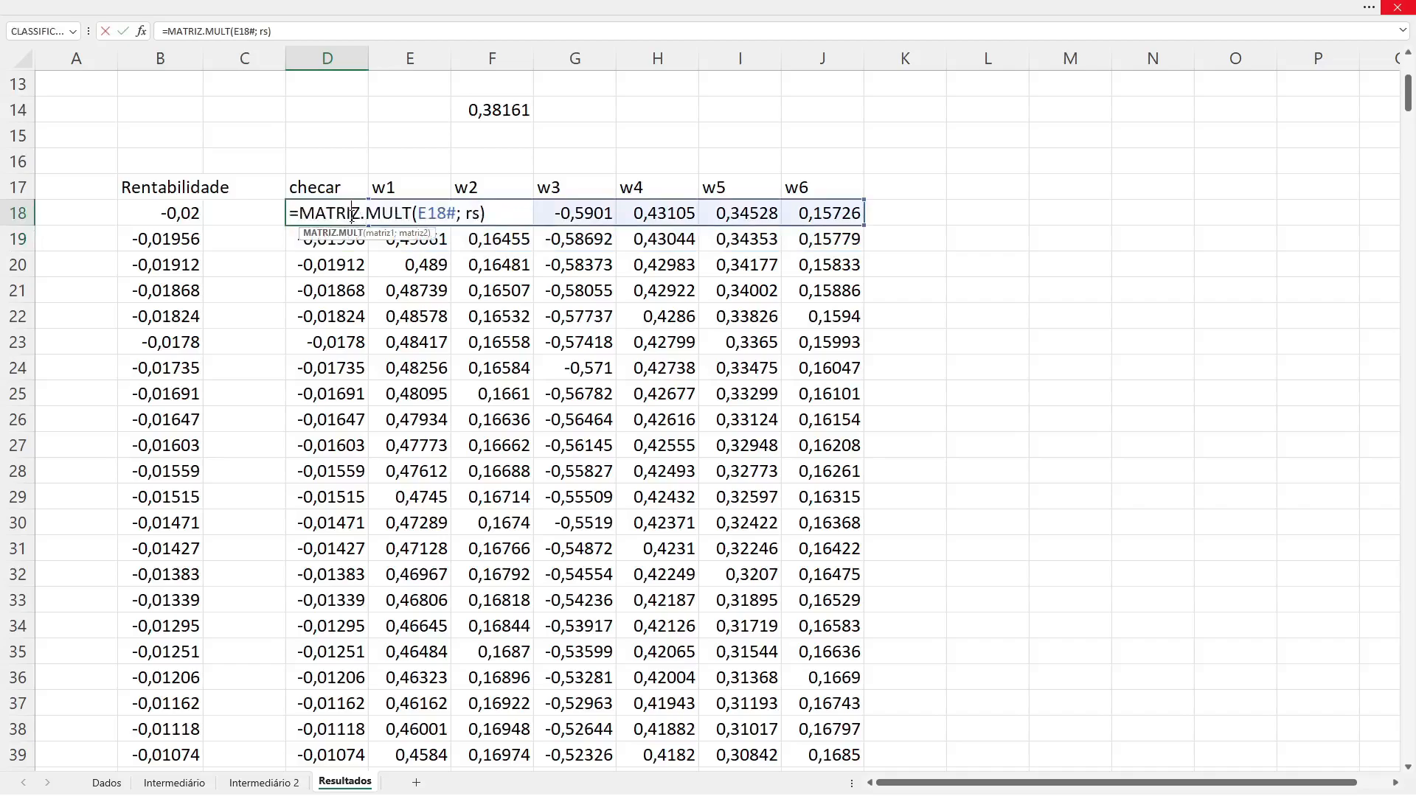
{"action": "key", "text": "Escape"}
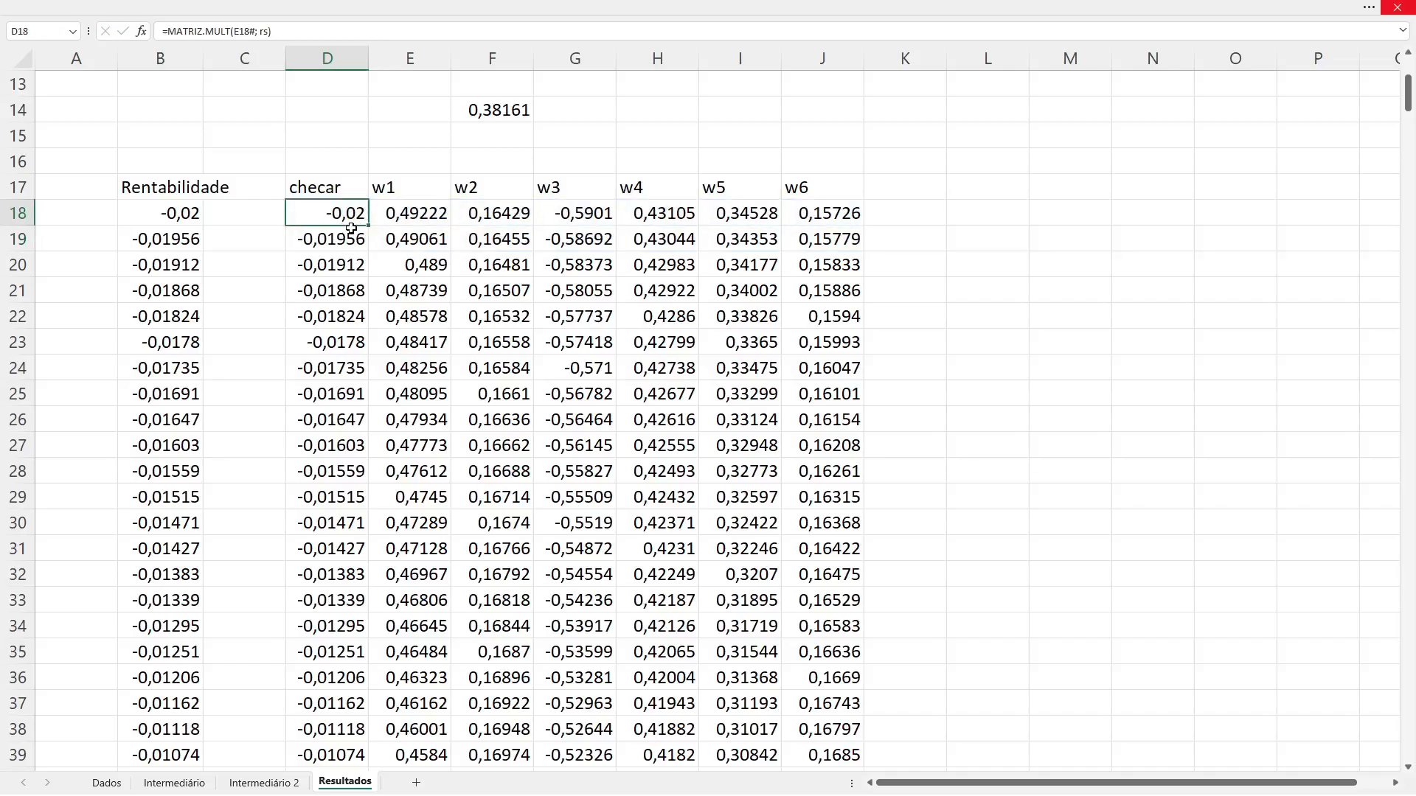
Step: Change the header in D17 to rent
{"action": "key", "text": "Up"}
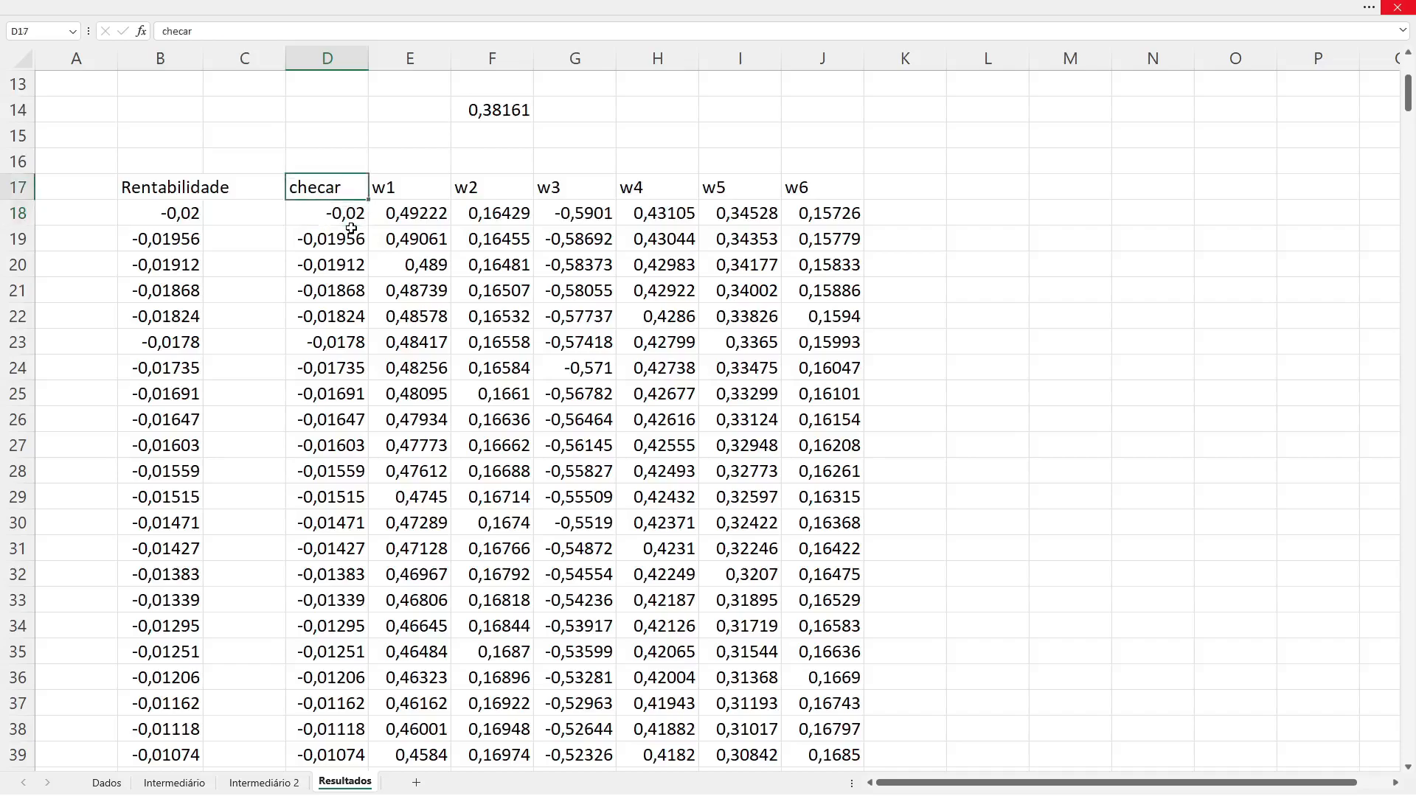
{"action": "type", "text": "rent."}
{"action": "key", "text": "Return"}
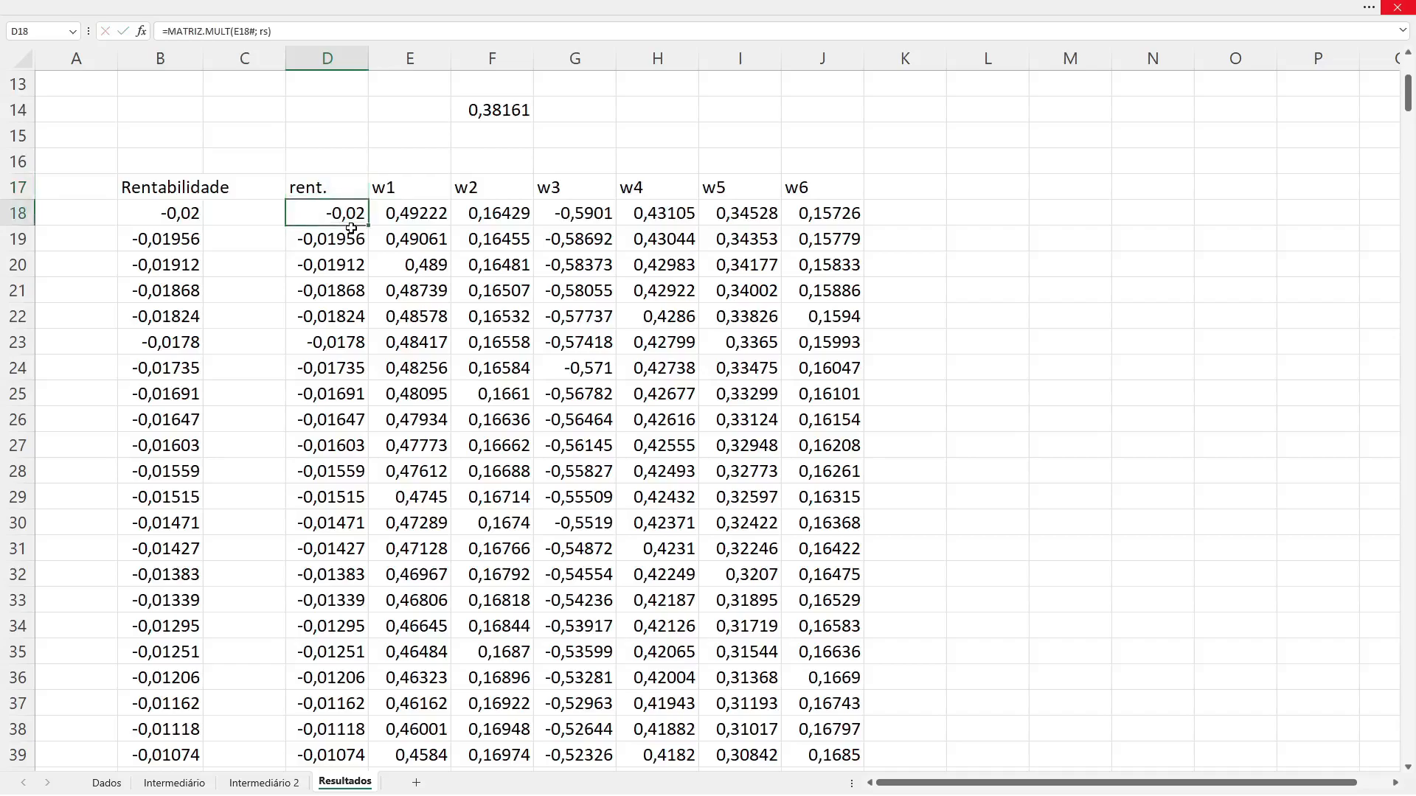
Step: Enter the header desv. Pad. in C17, above the empty column between Rentabilidade and rent
{"action": "key", "text": "Left"}
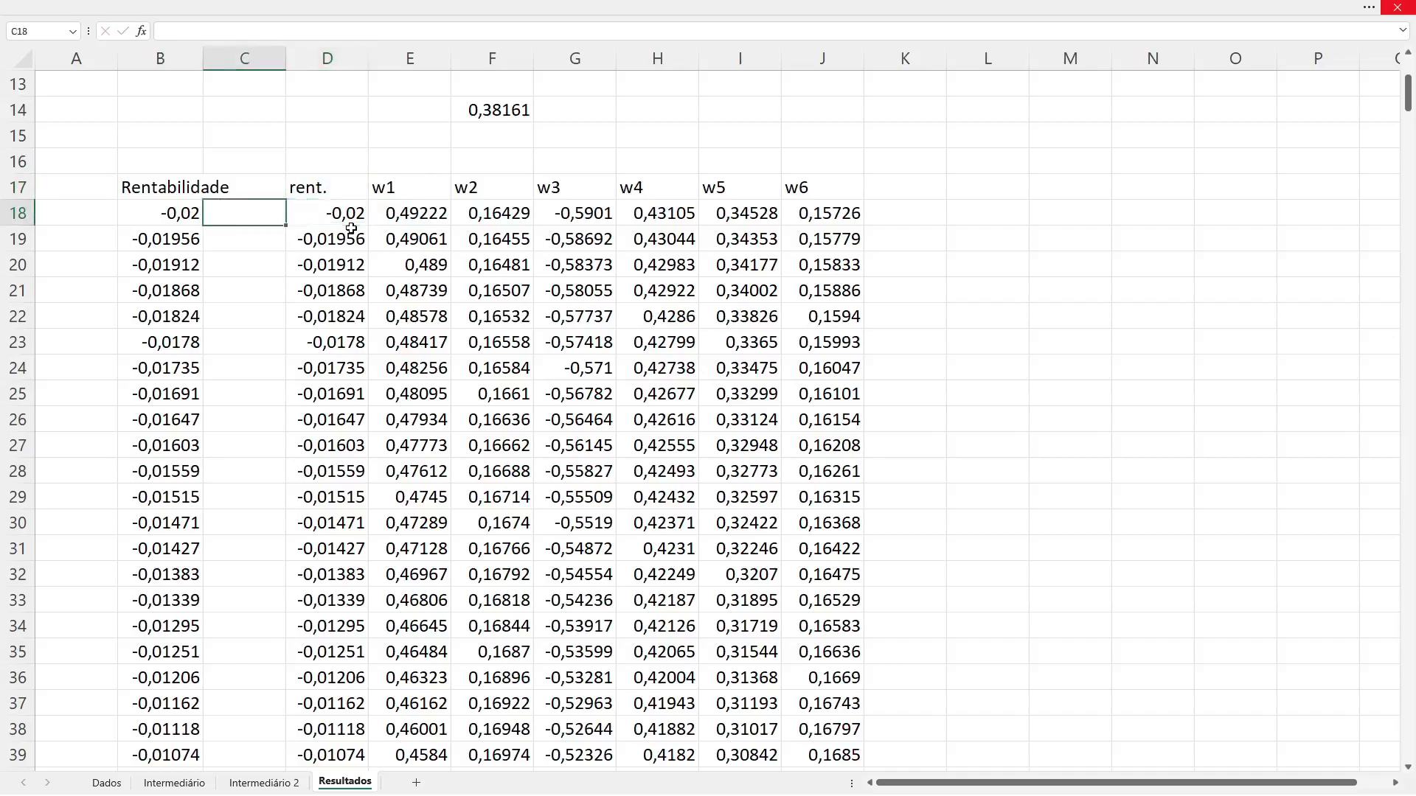
{"action": "key", "text": "Up"}
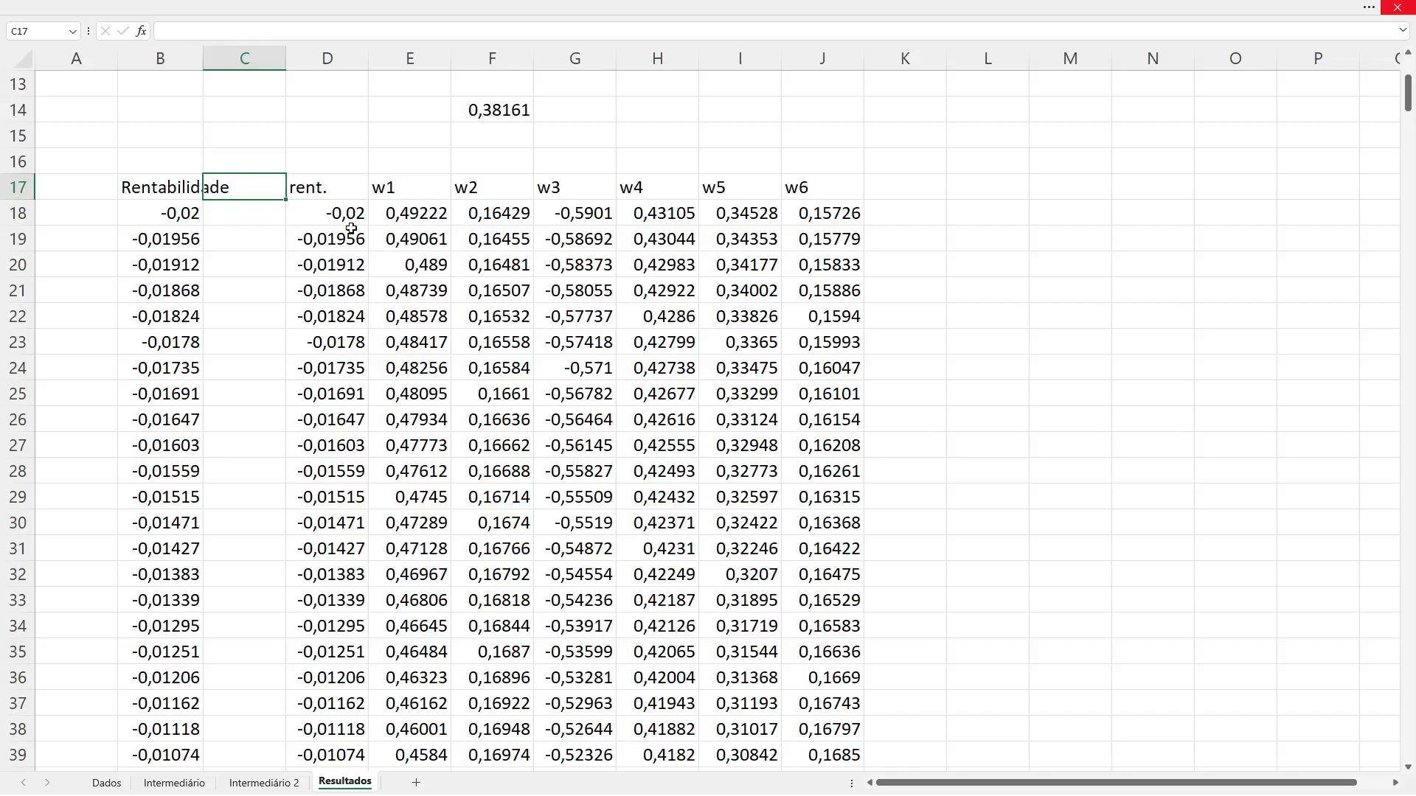
{"action": "type", "text": "desv. Pad."}
{"action": "key", "text": "Return"}
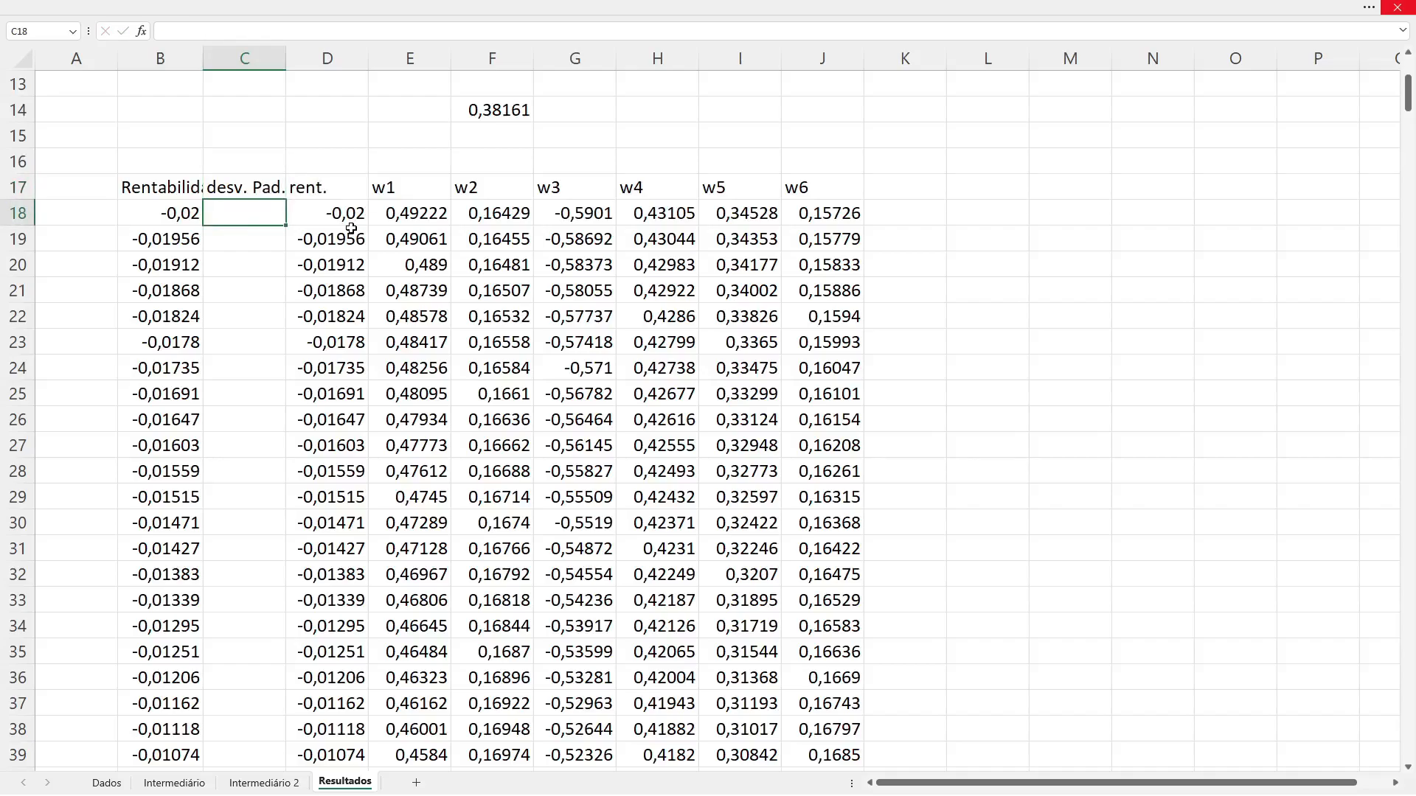
Step: Begin C18's standard deviation formula with RAIZ enclosing two nested MATRIZ.MULT functions
{"action": "type", "text": "=ra"}
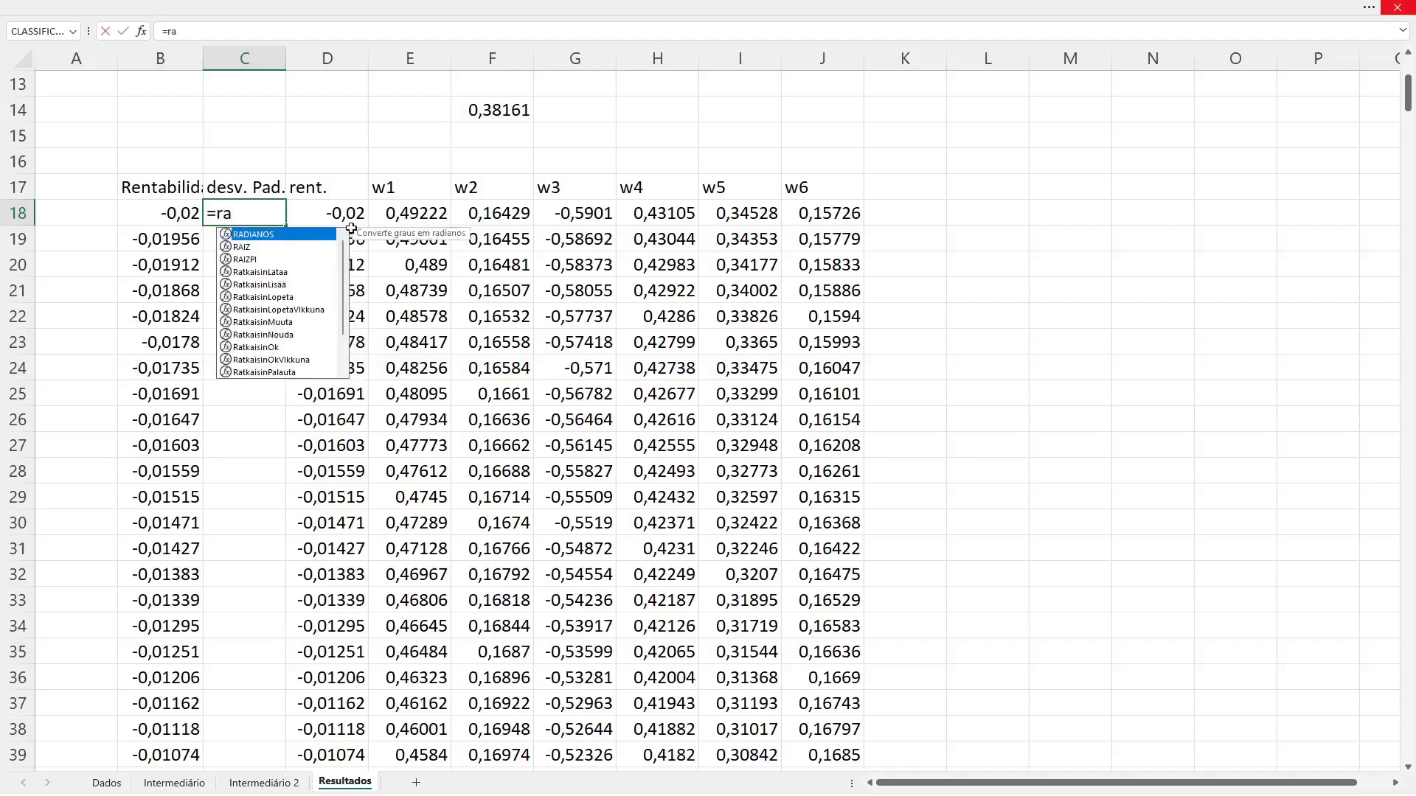
{"action": "type", "text": "iz("}
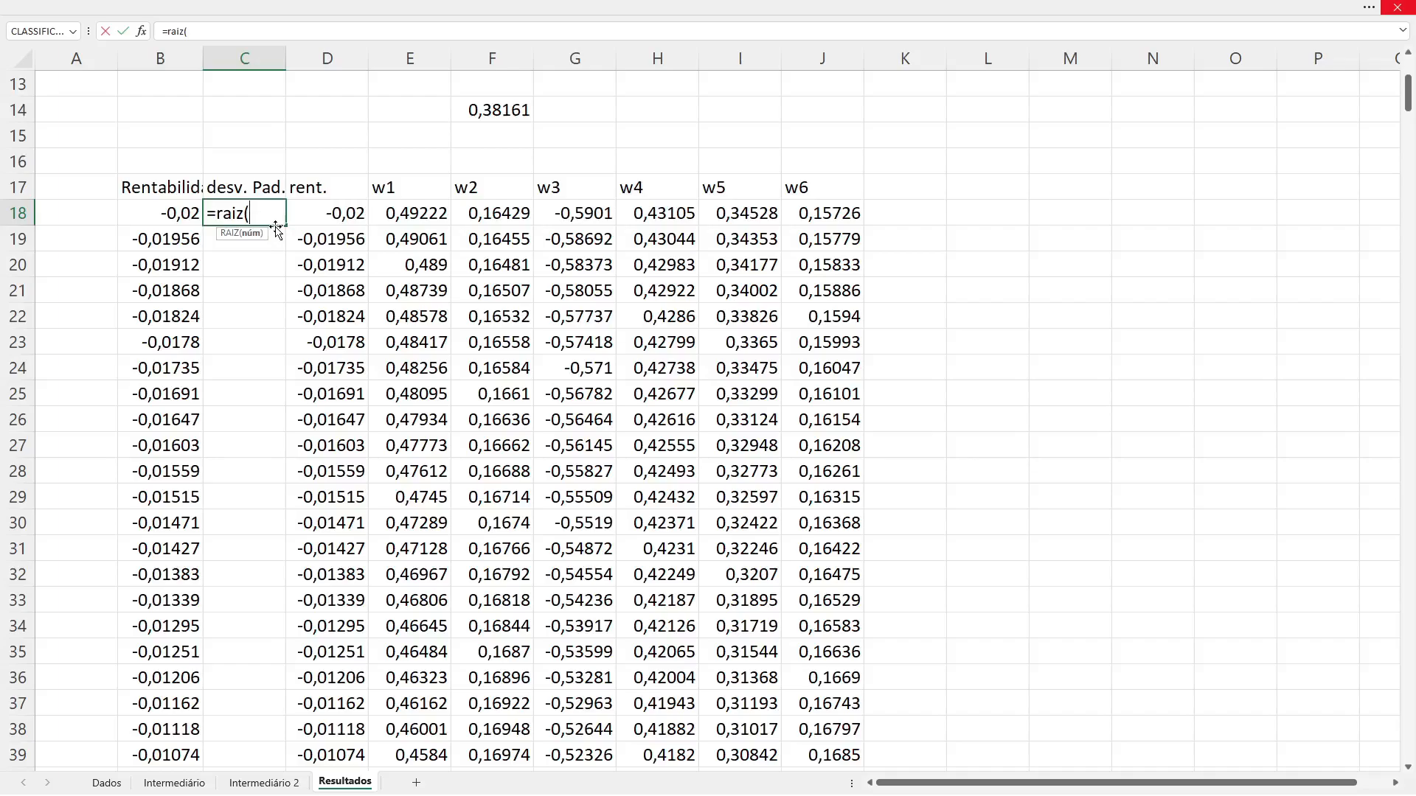
{"action": "type", "text": "m"}
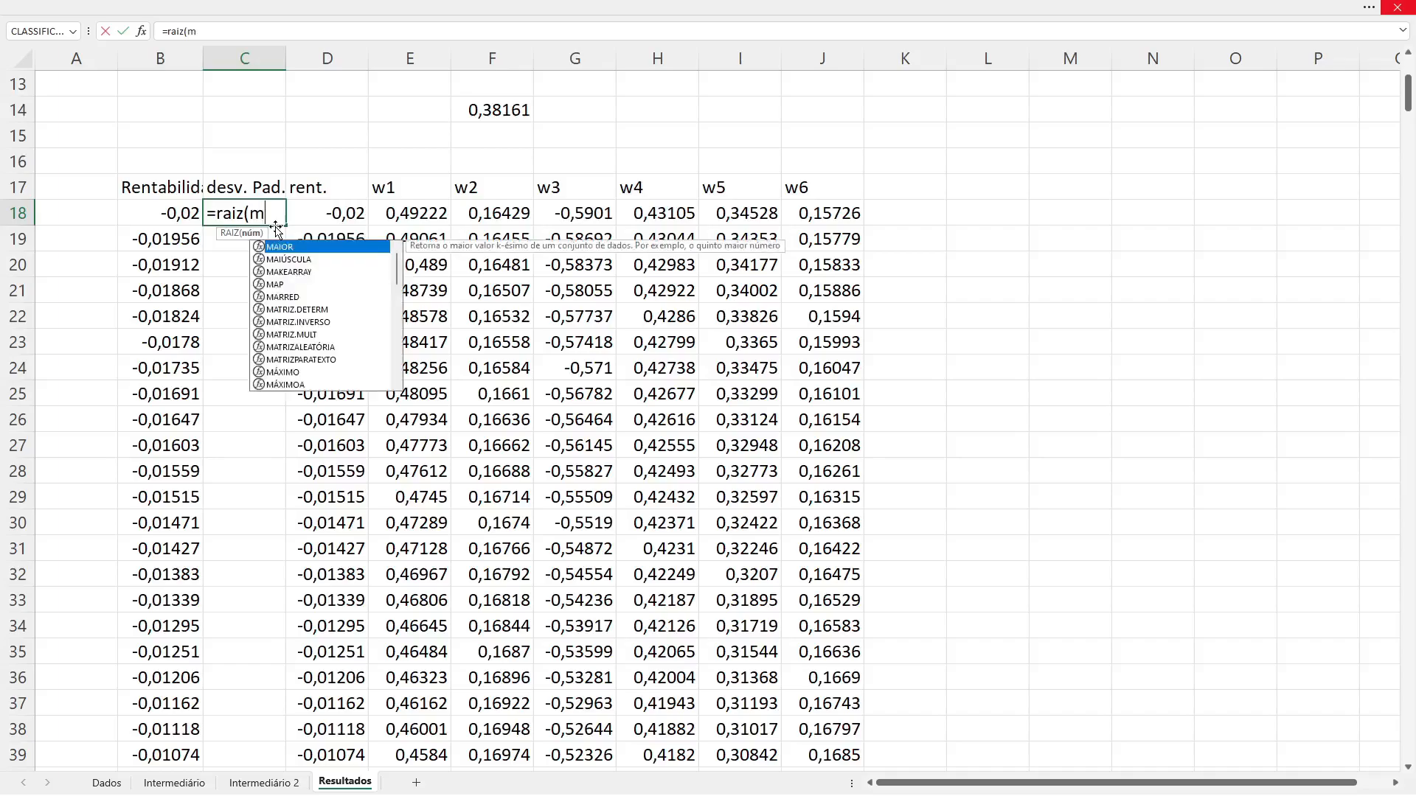
{"action": "type", "text": "atri"}
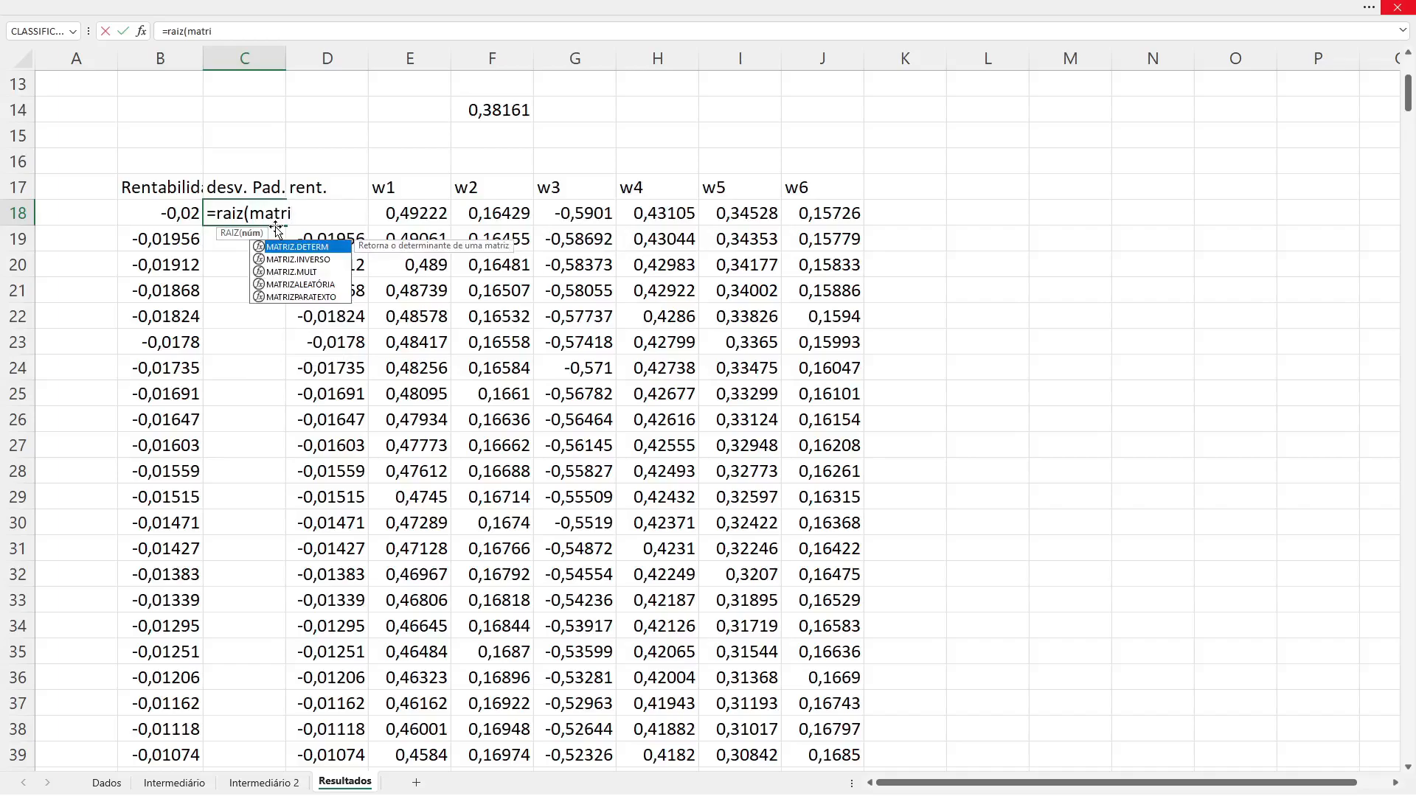
{"action": "key", "text": "Down"}
{"action": "key", "text": "Down"}
{"action": "key", "text": "Tab"}
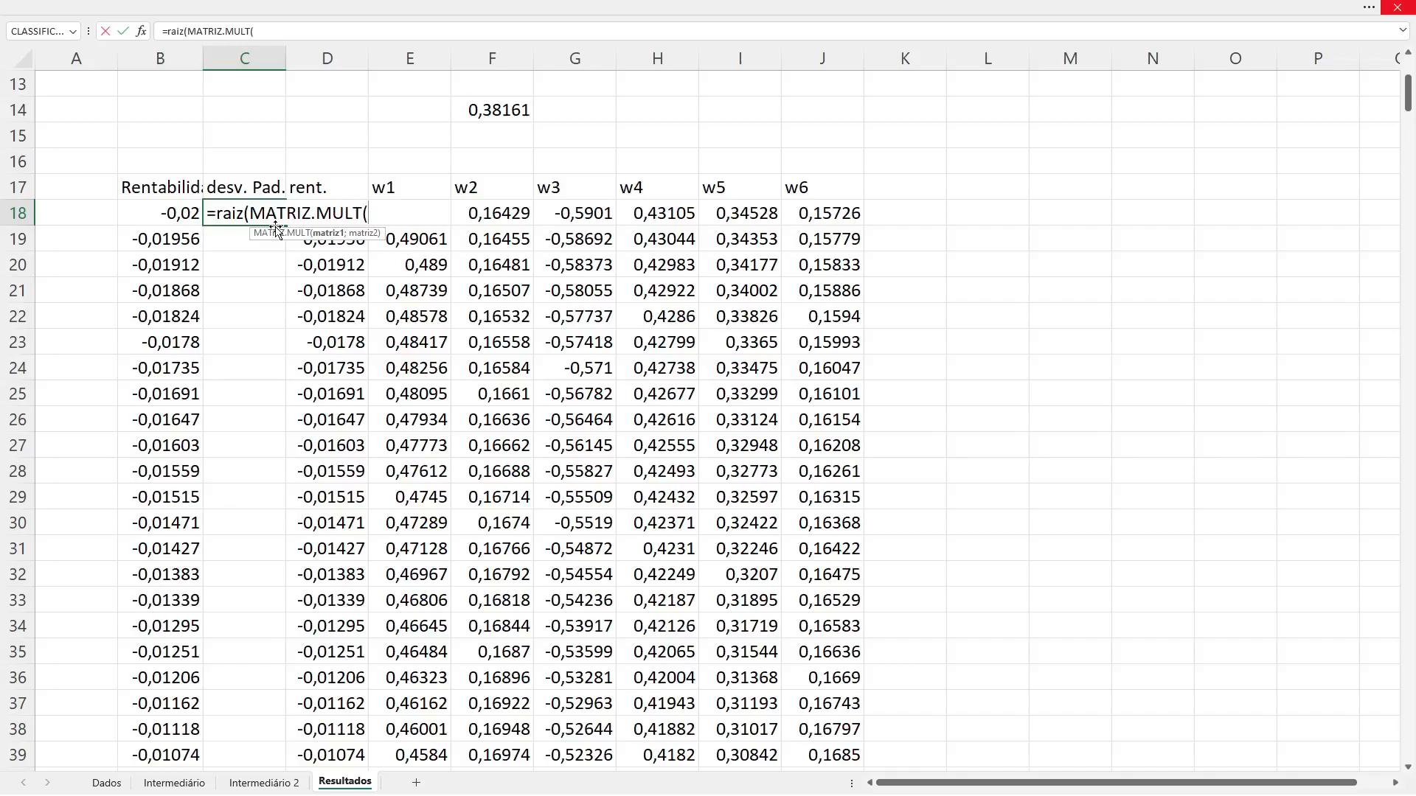
{"action": "type", "text": "e"}
{"action": "key", "text": "BackSpace"}
{"action": "type", "text": "matriz"}
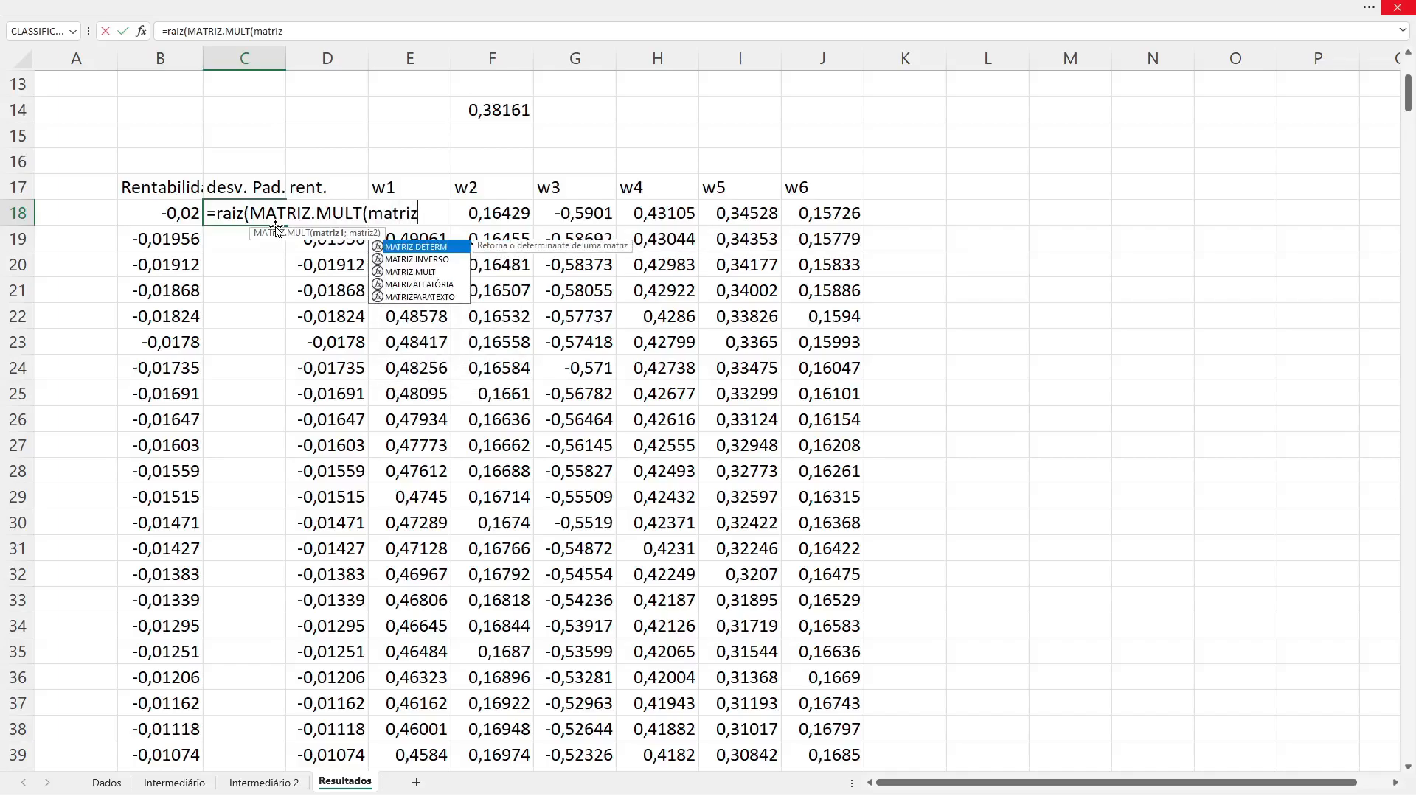
{"action": "key", "text": "Down"}
{"action": "key", "text": "Down"}
{"action": "key", "text": "Tab"}
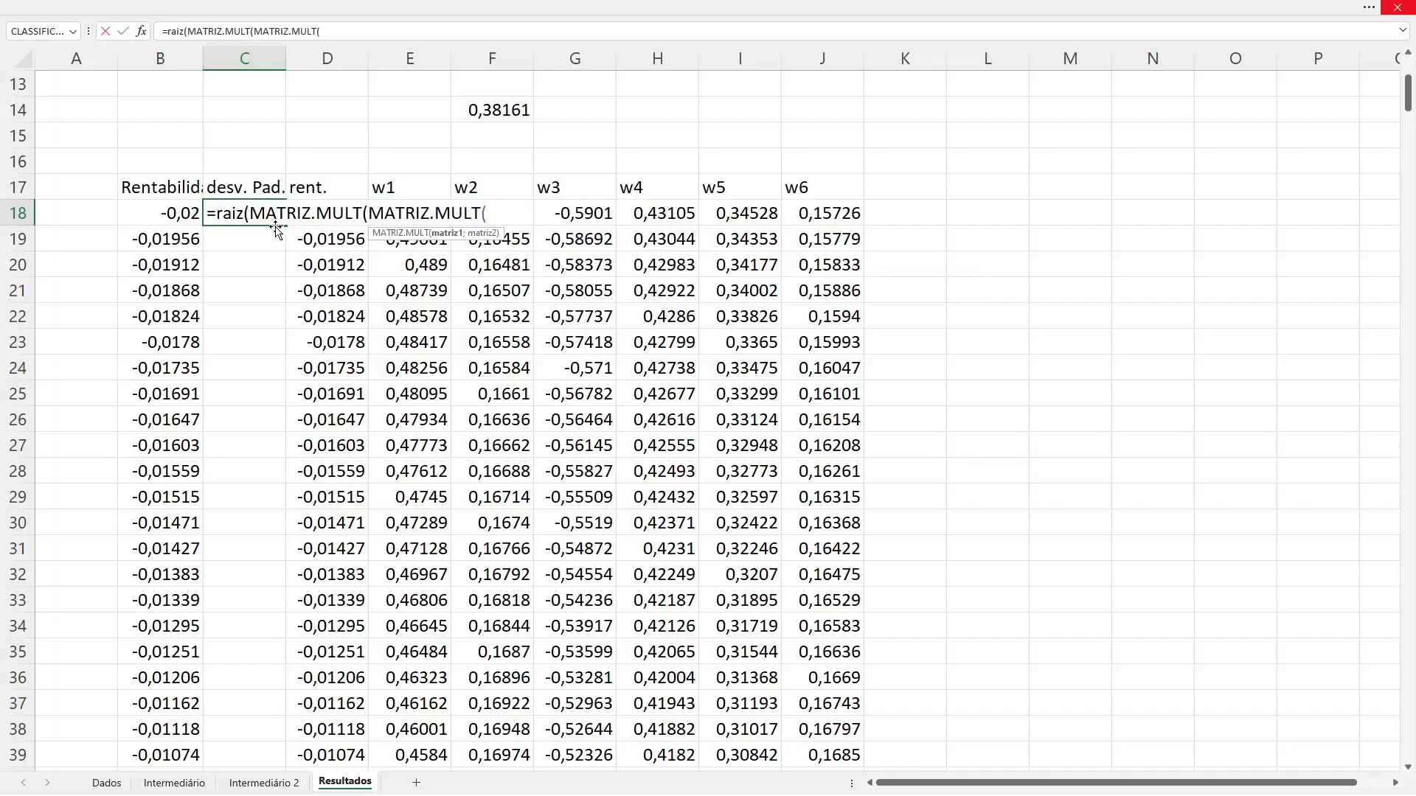
Step: Give the inner MATRIZ.MULT in C18 the spilled weights E18# and the covariance matrix mcov as arguments
{"action": "type", "text": "e"}
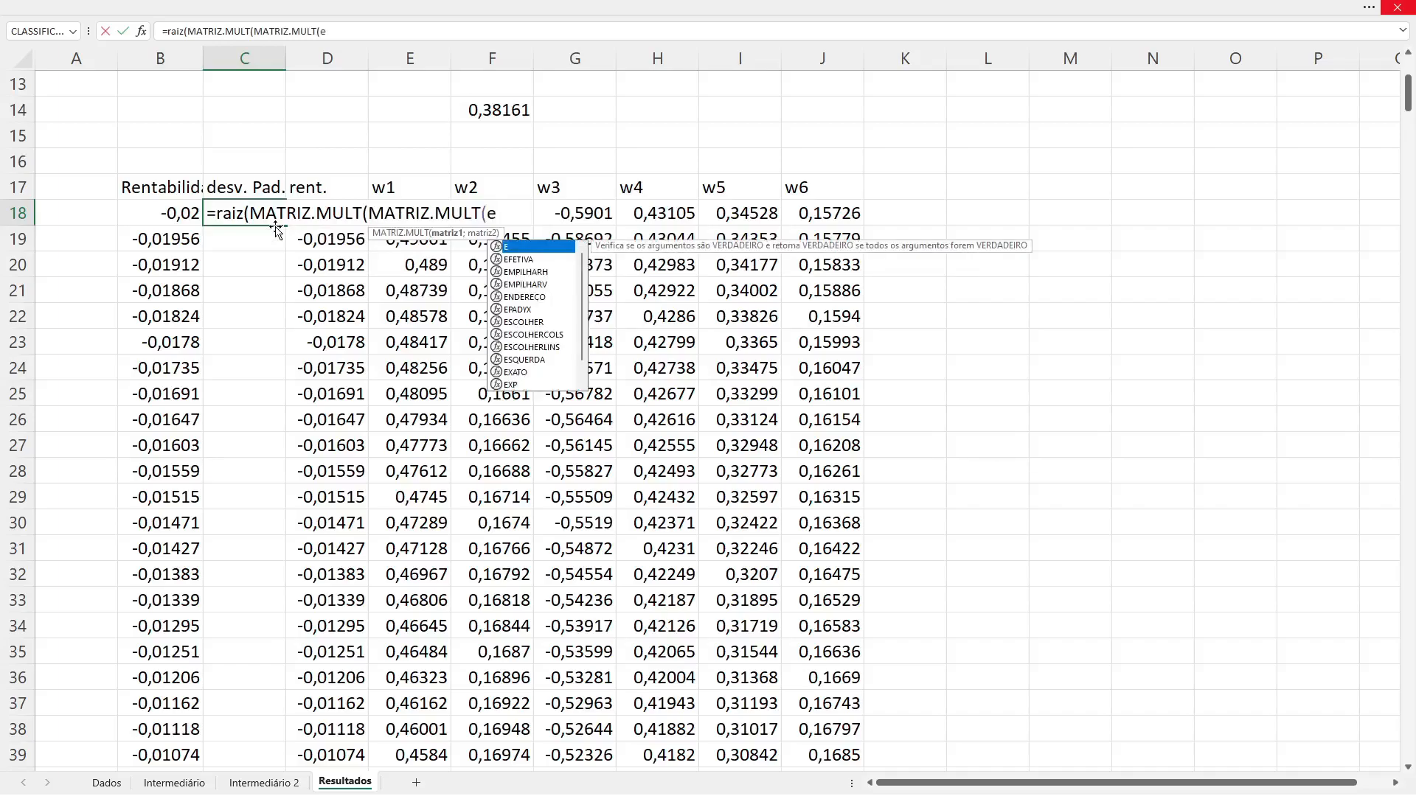
{"action": "key", "text": "BackSpace"}
{"action": "key", "text": "Right"}
{"action": "key", "text": "Right"}
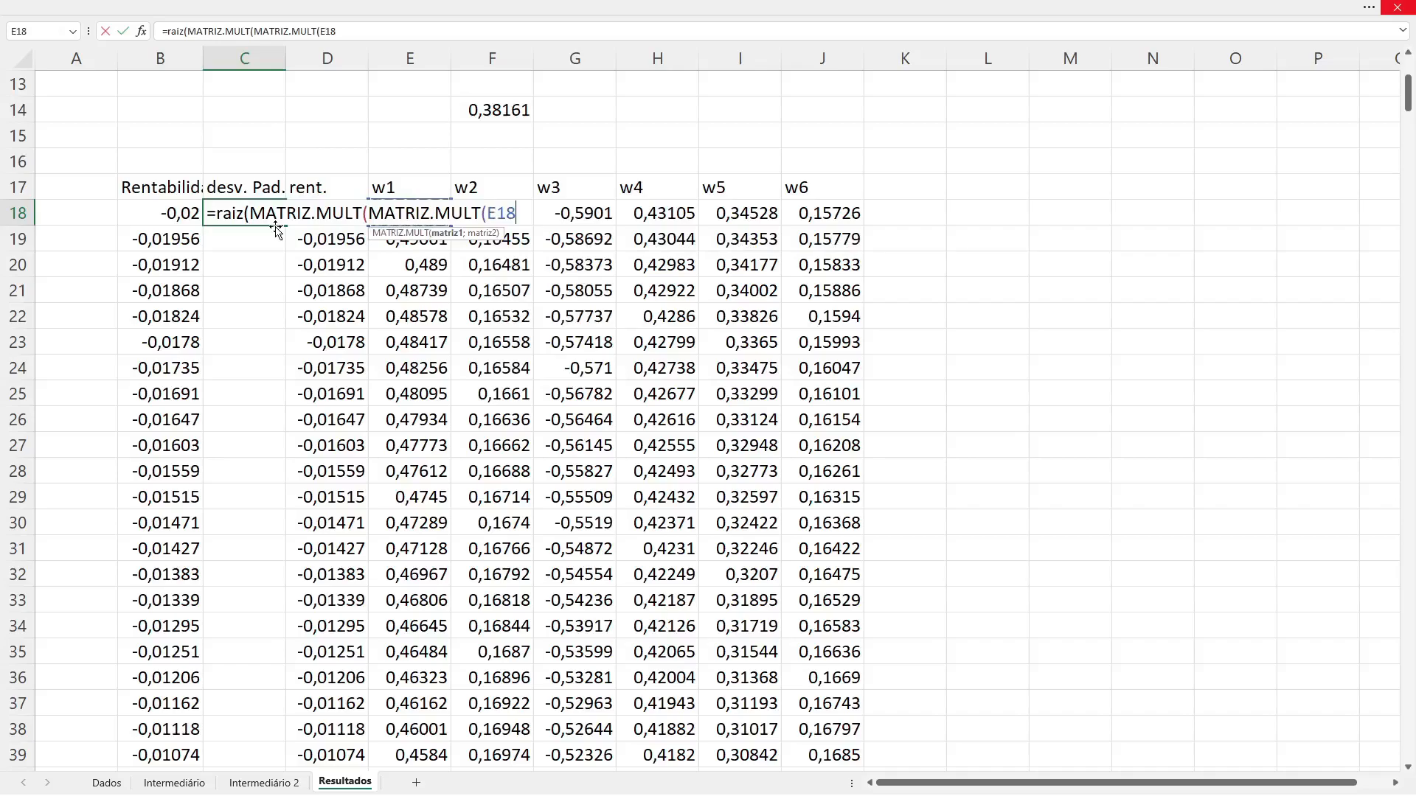
{"action": "type", "text": "#"}
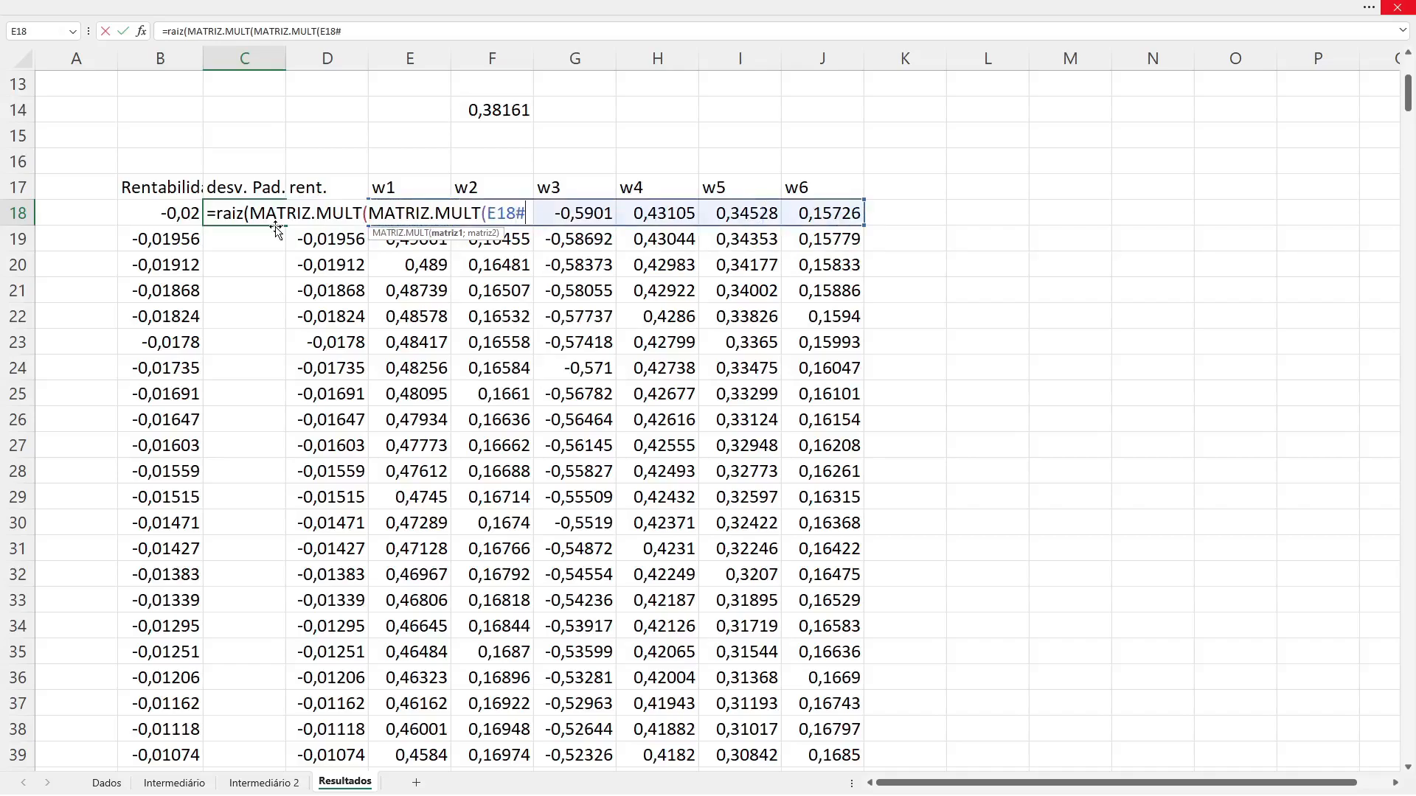
{"action": "type", "text": ","}
{"action": "key", "text": "BackSpace"}
{"action": "type", "text": "; mcov"}
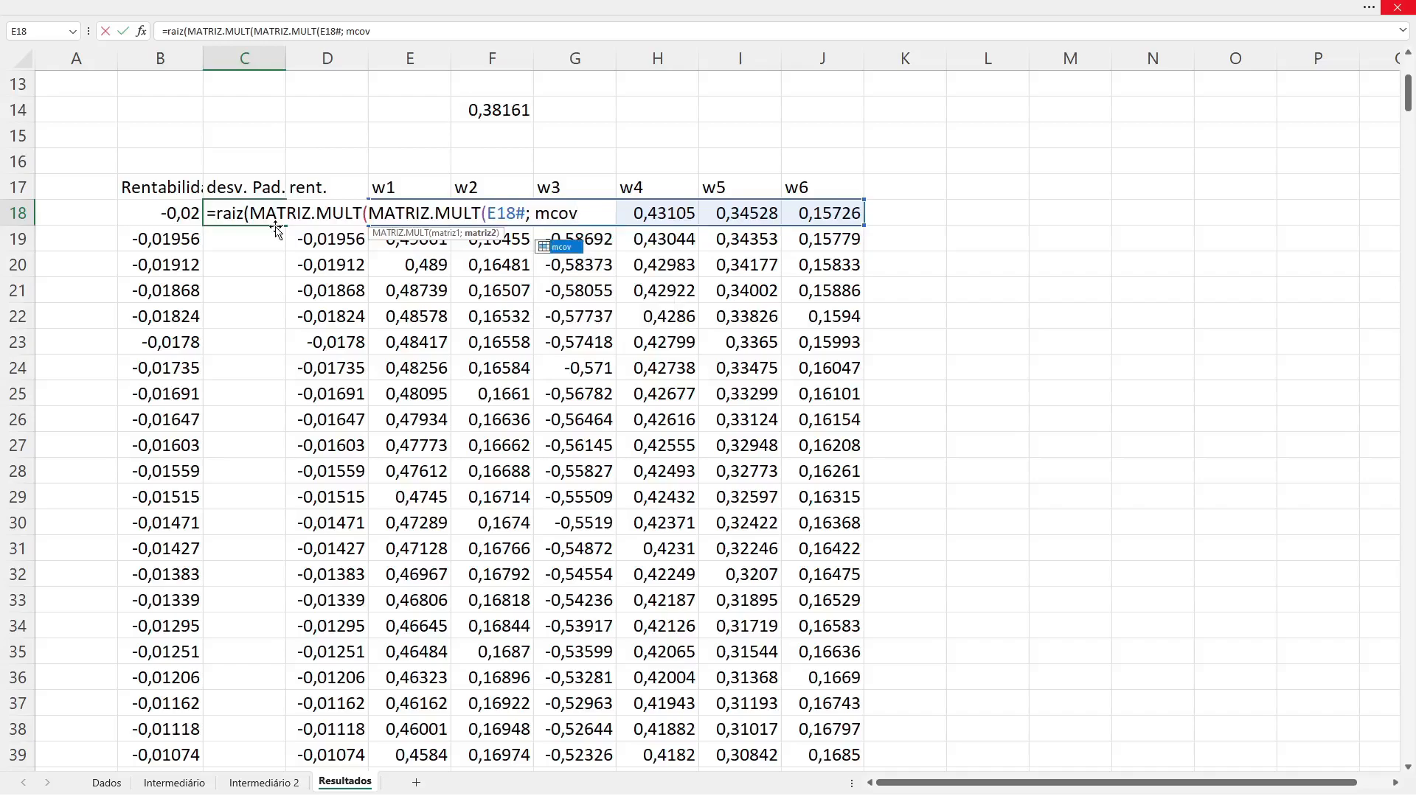
{"action": "type", "text": ")"}
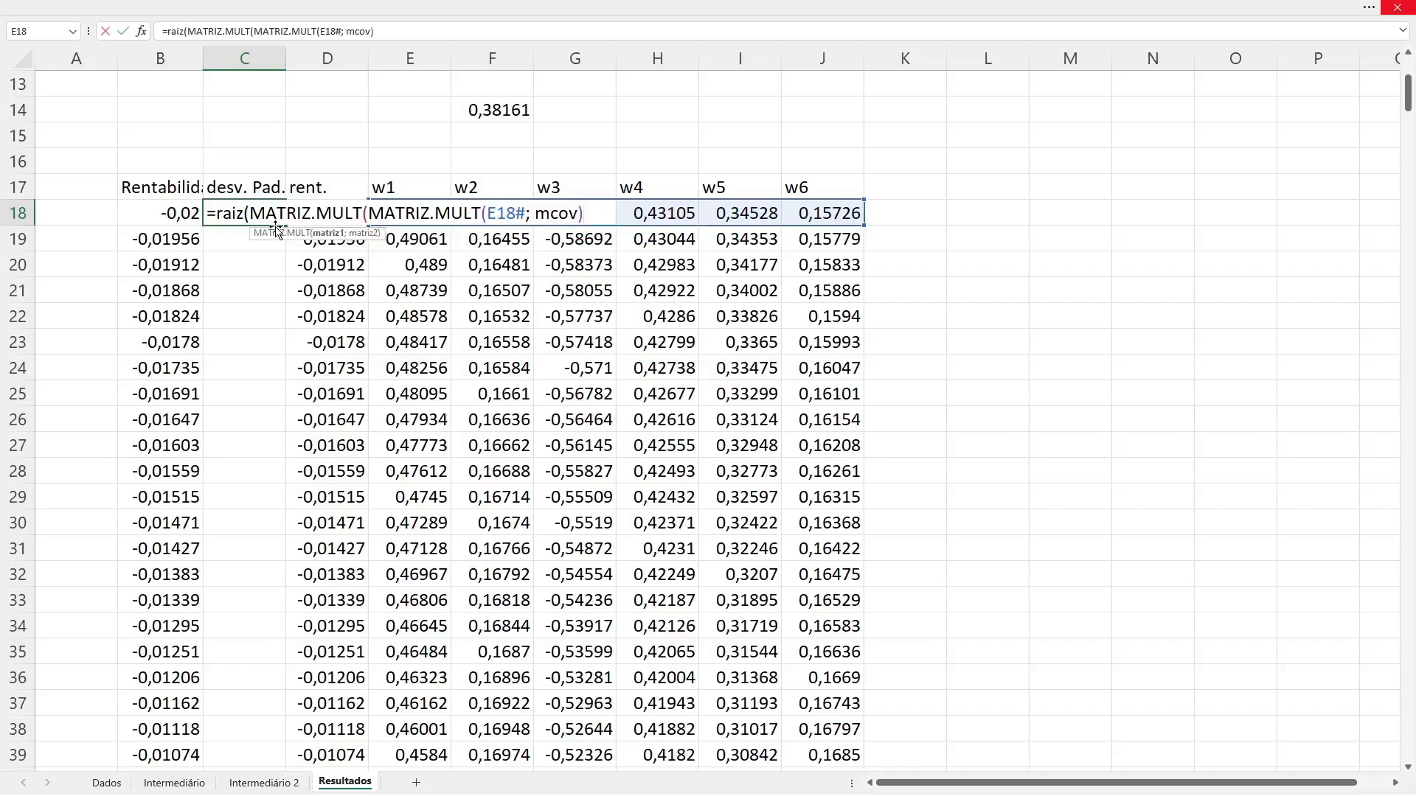
{"action": "type", "text": ")"}
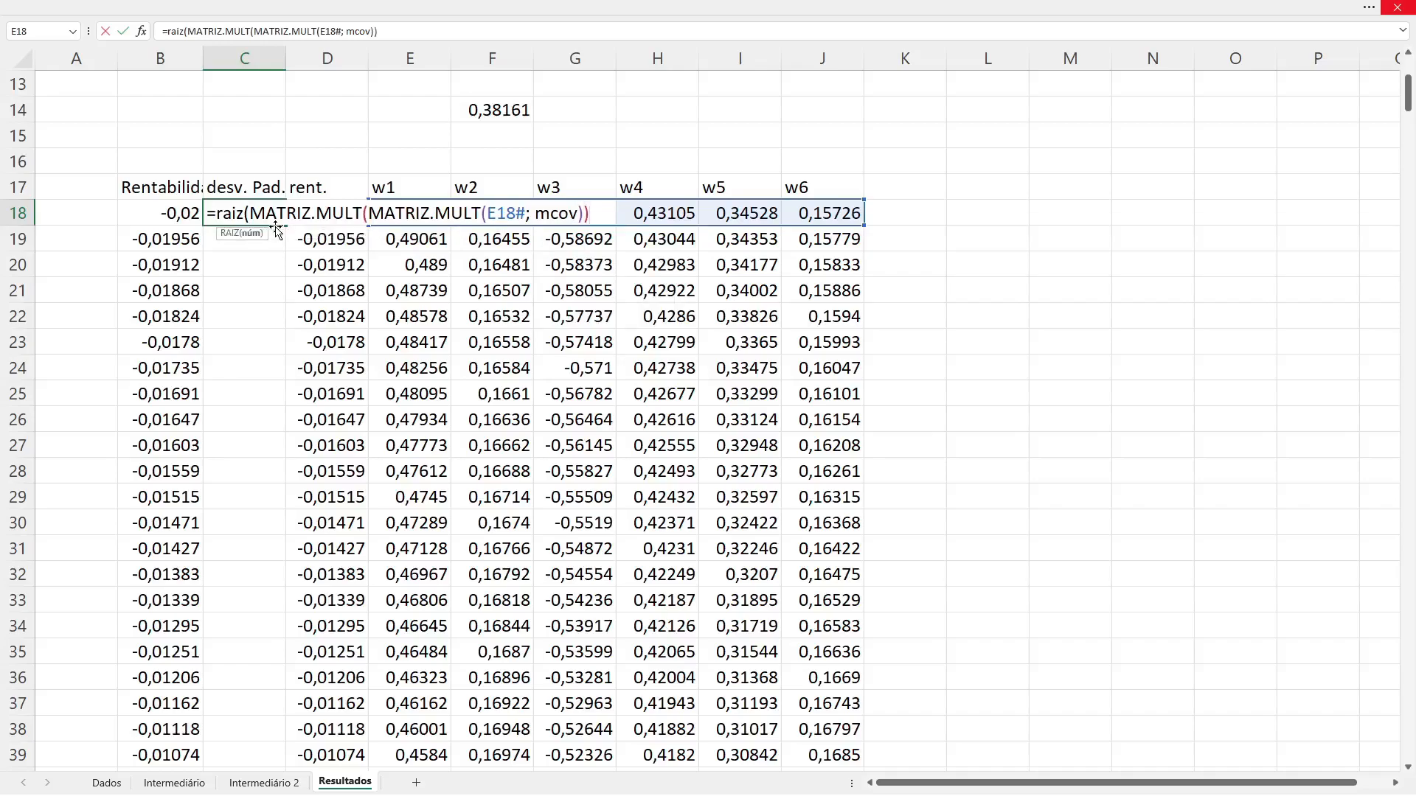
{"action": "type", "text": ";tra"}
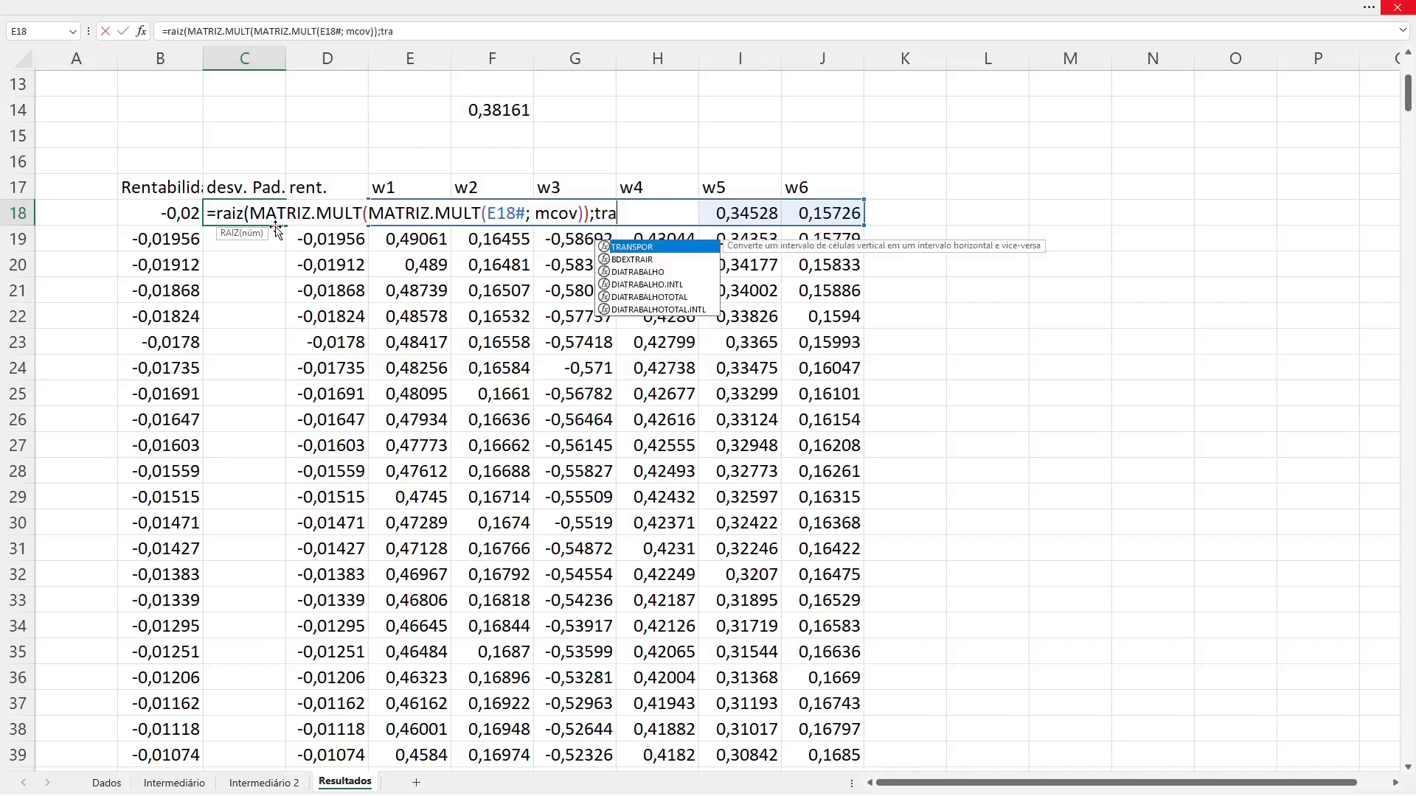
Step: Append TRANSPOR(E18#) to C18's formula as the transposed weights argument
{"action": "key", "text": "Tab"}
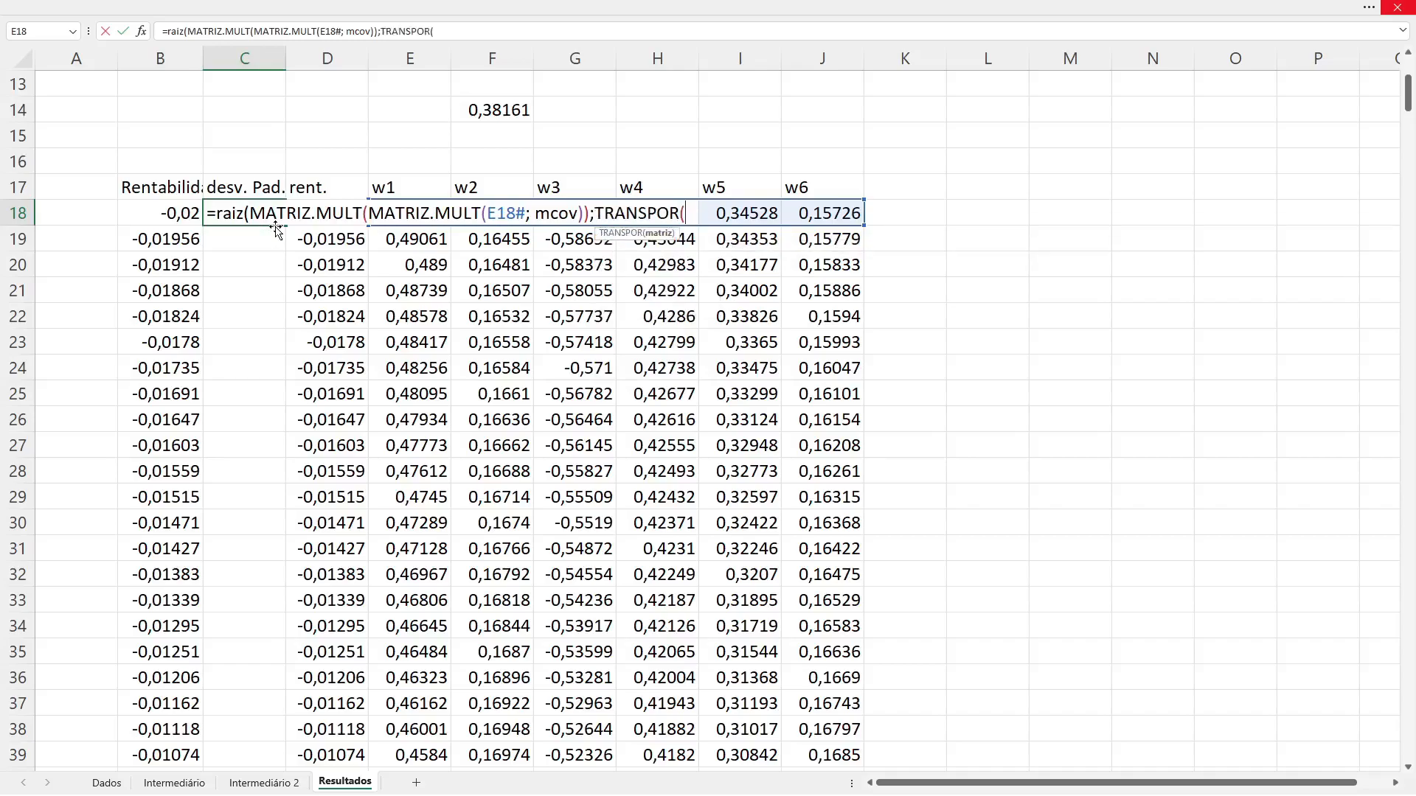
{"action": "key", "text": "Left"}
{"action": "key", "text": "Right"}
{"action": "type", "text": "#"}
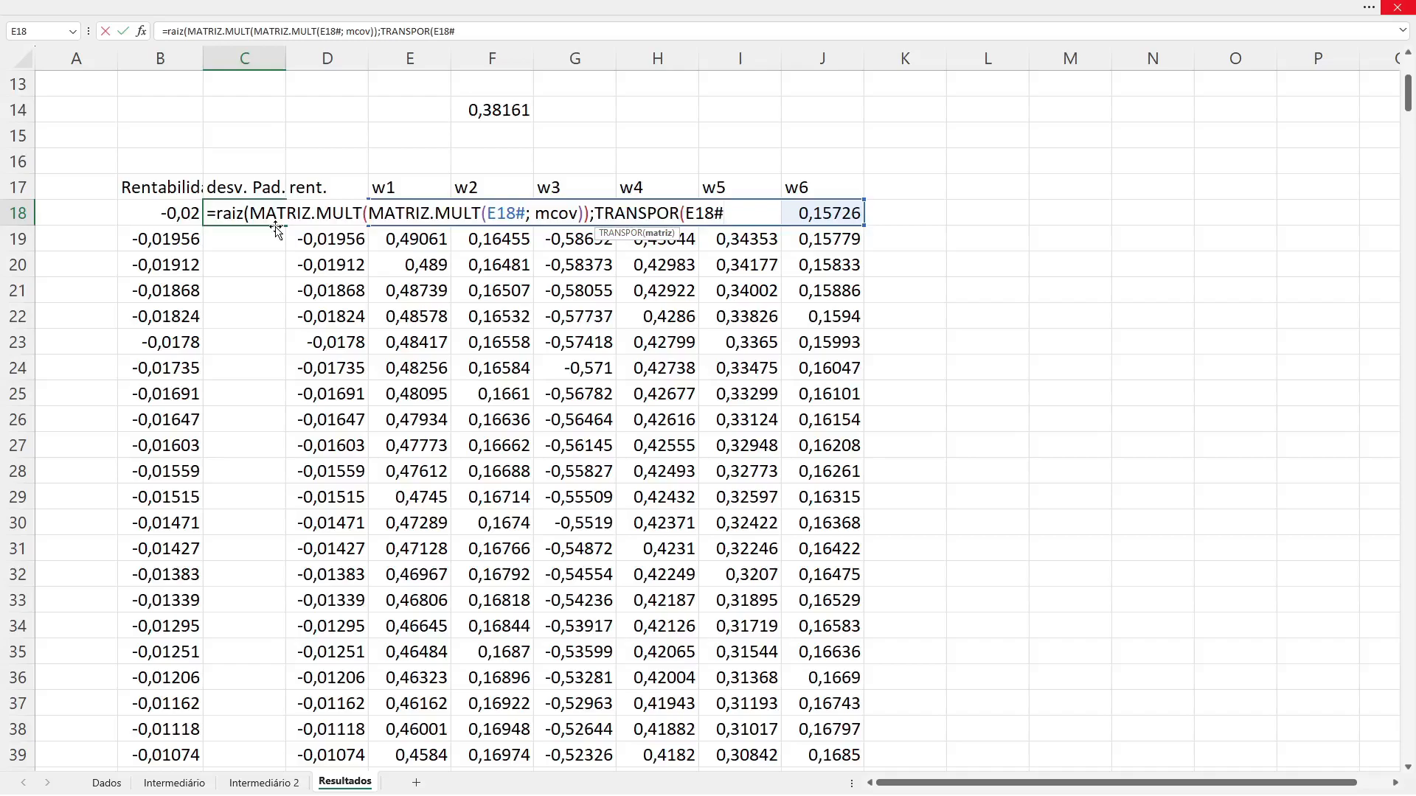
{"action": "type", "text": ")"}
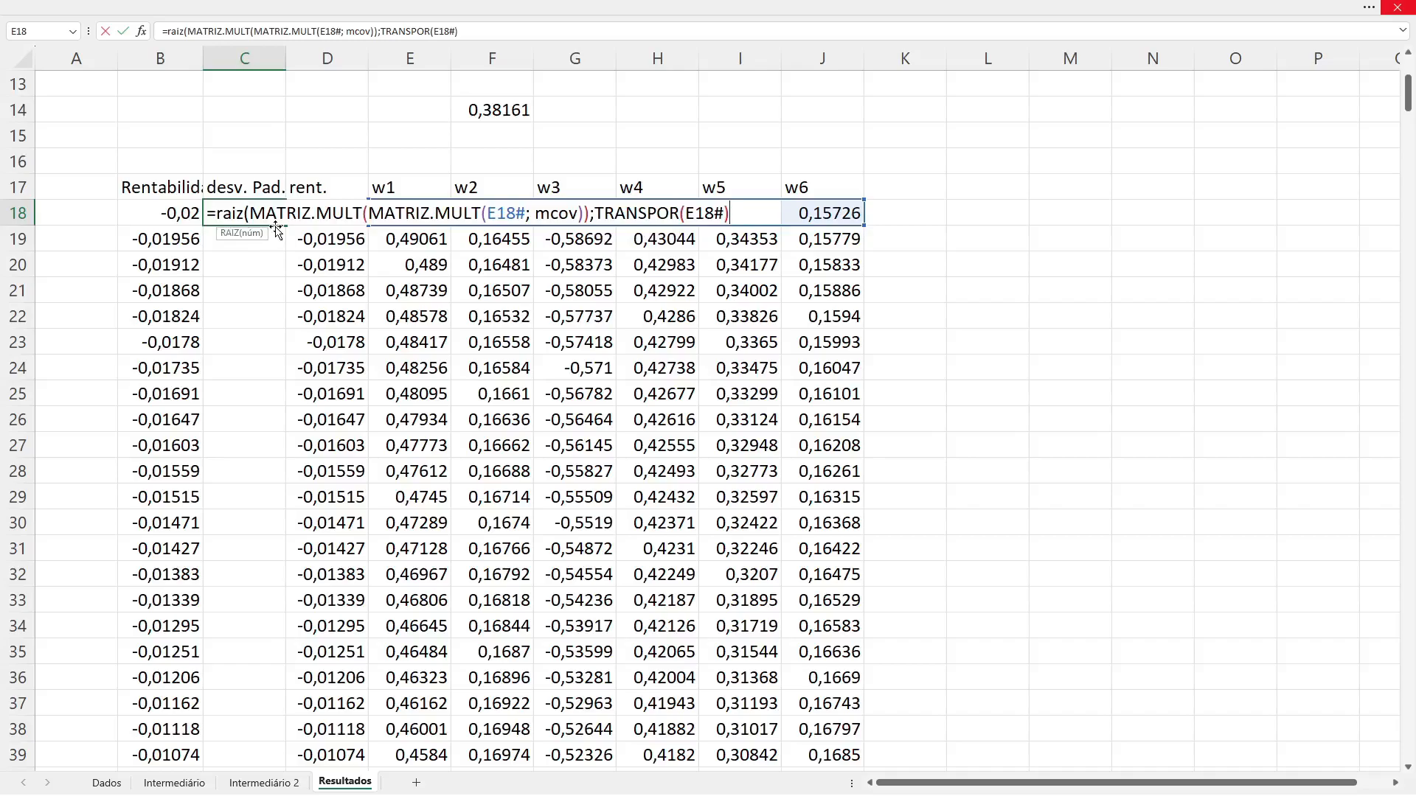
{"action": "type", "text": ")"}
{"action": "key", "text": "BackSpace"}
{"action": "type", "text": ")"}
{"action": "key", "text": "BackSpace"}
Step: Correct the parentheses so TRANSPOR(E18#) sits inside the outer MATRIZ.MULT, and commit C18 as =RAIZ(MATRIZ.MULT(MATRIZ.MULT(E18#; mcov);TRANSPOR(E18#)))
{"action": "left_click", "coordinate": [382, 213]}
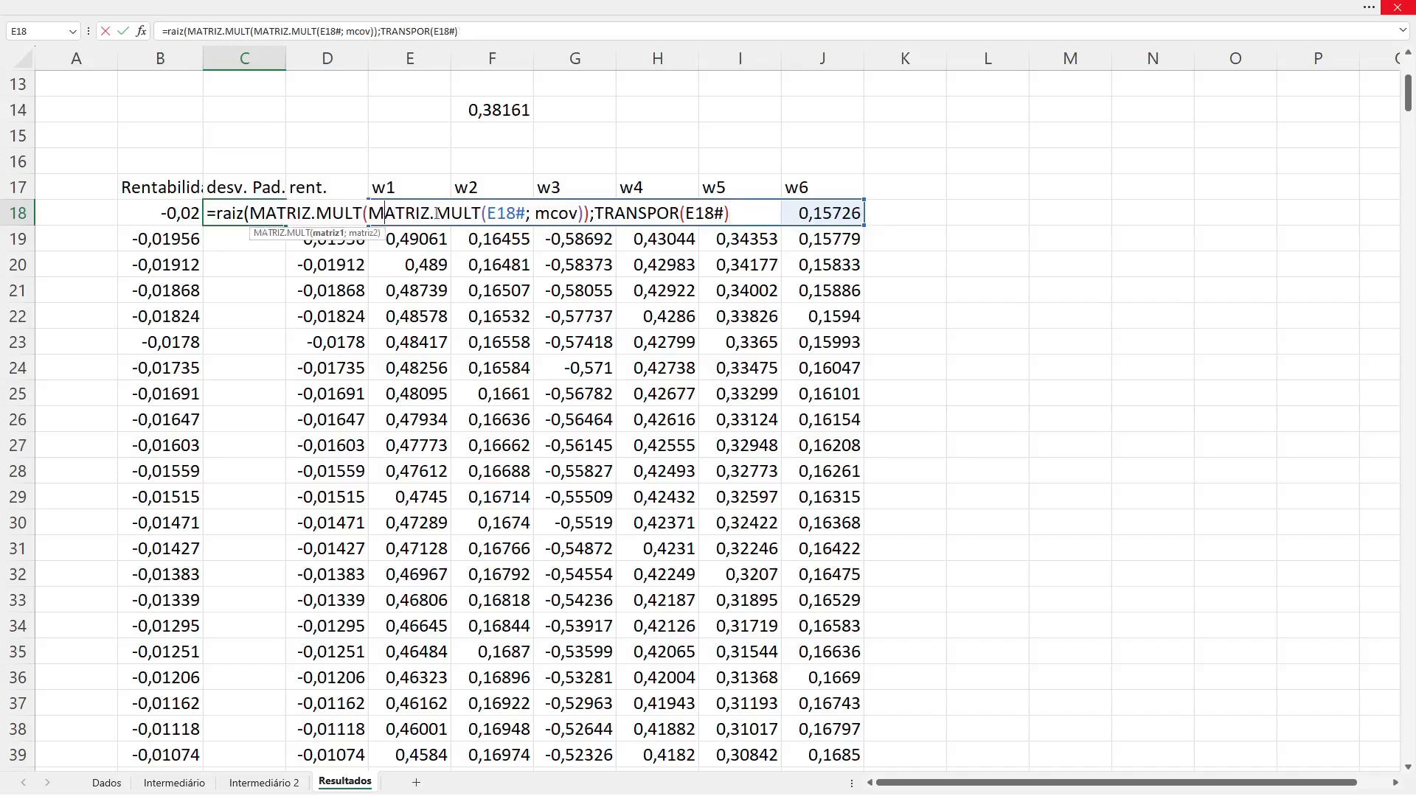
{"action": "left_click", "coordinate": [584, 213]}
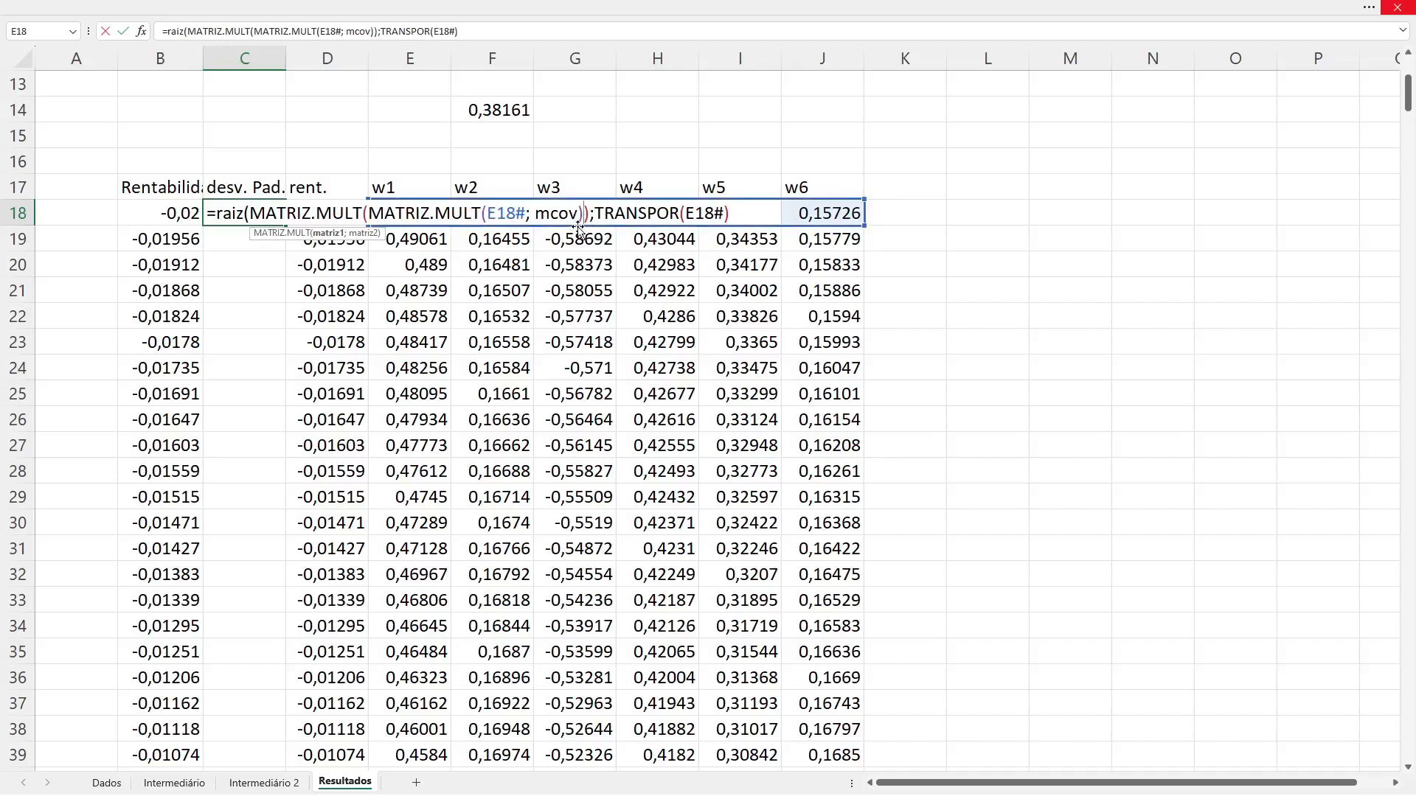
{"action": "key", "text": "Right"}
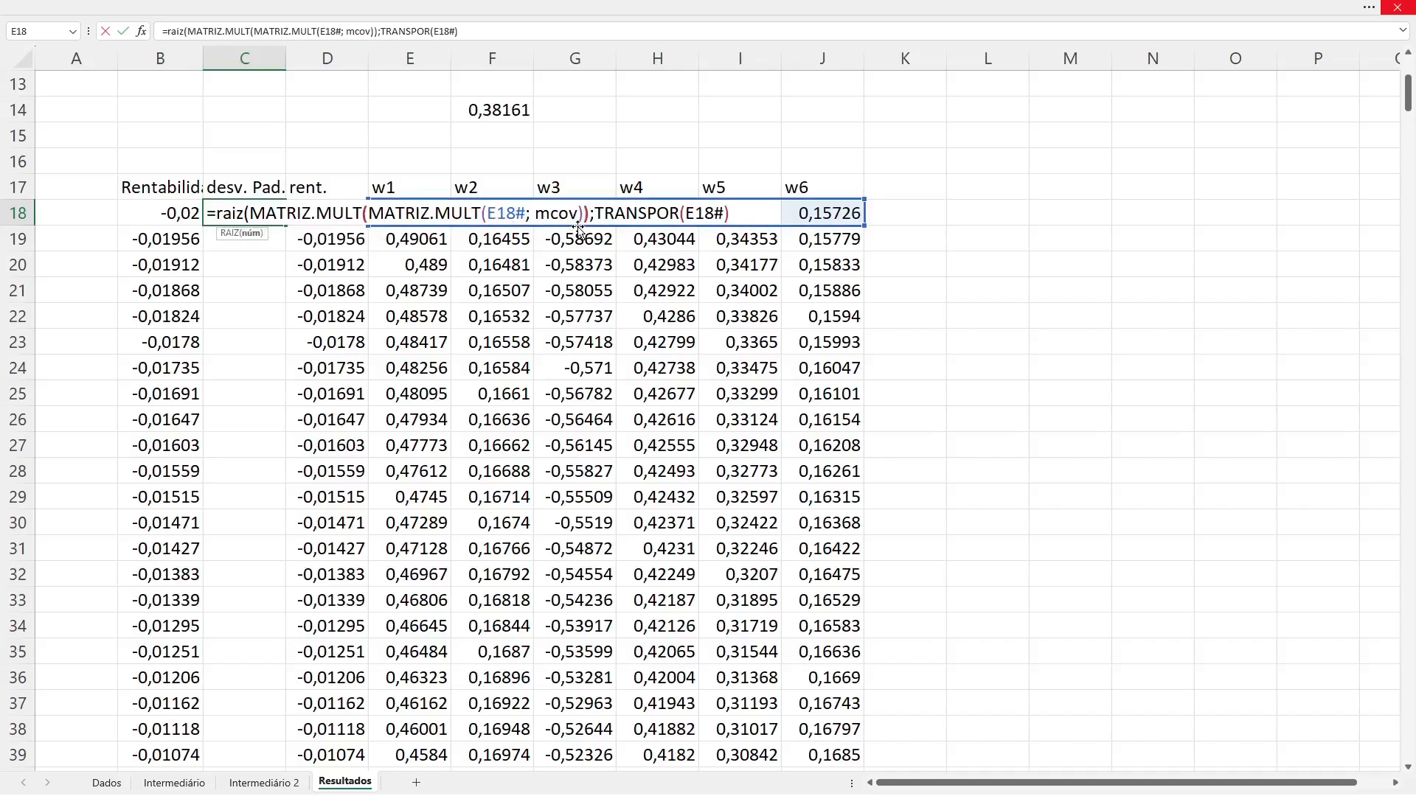
{"action": "key", "text": "Left"}
{"action": "key", "text": "Left"}
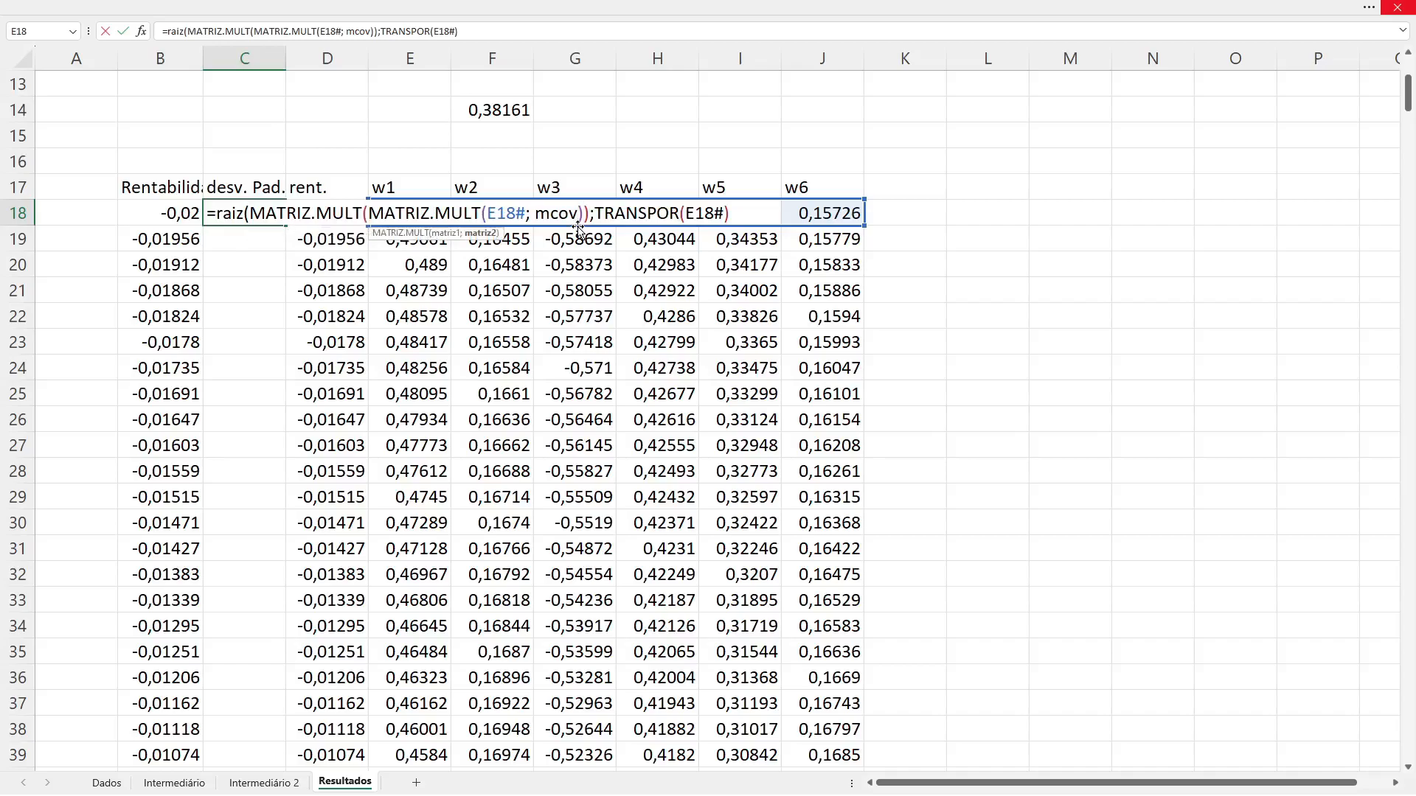
{"action": "key", "text": "Right"}
{"action": "key", "text": "Delete"}
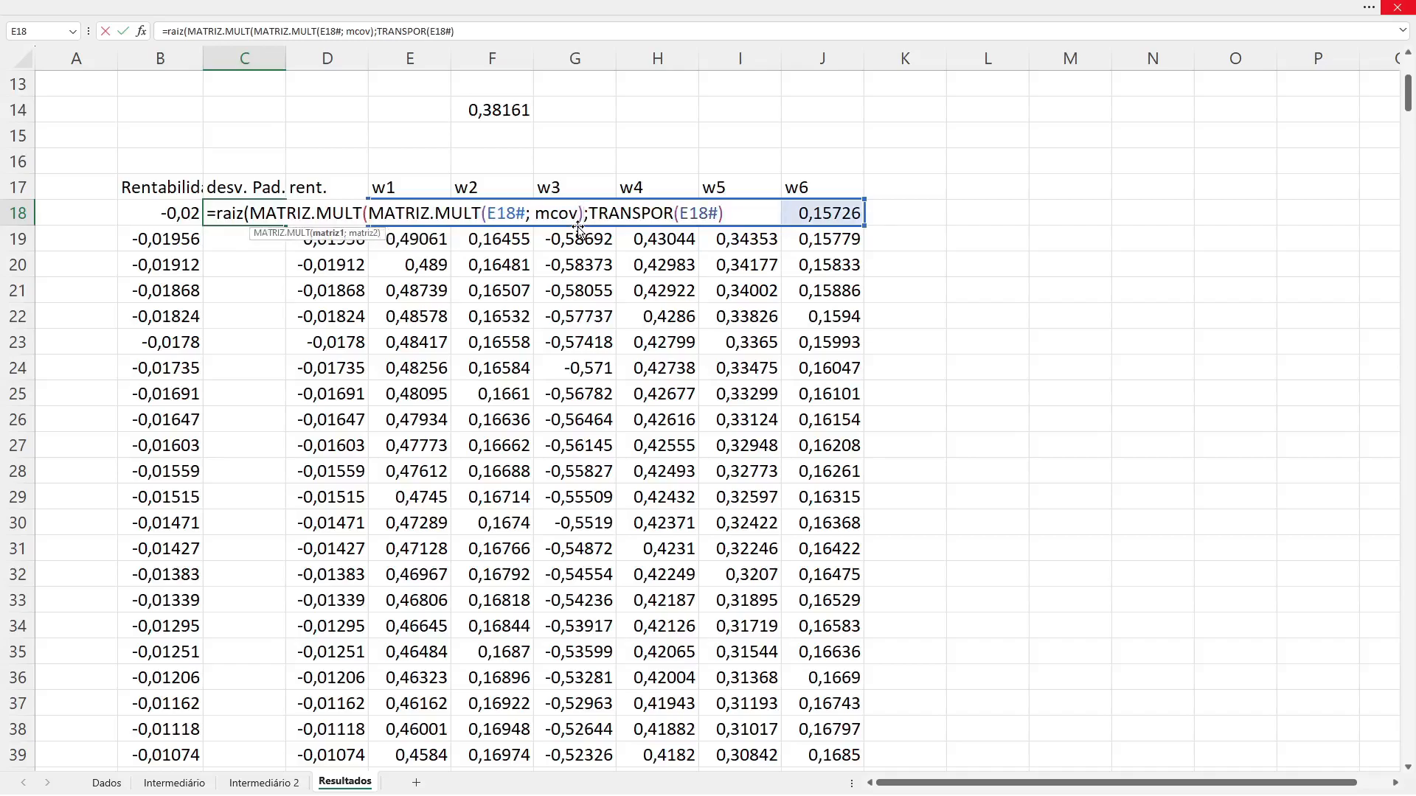
{"action": "key", "text": "Right"}
{"action": "key", "text": "End"}
{"action": "type", "text": ")"}
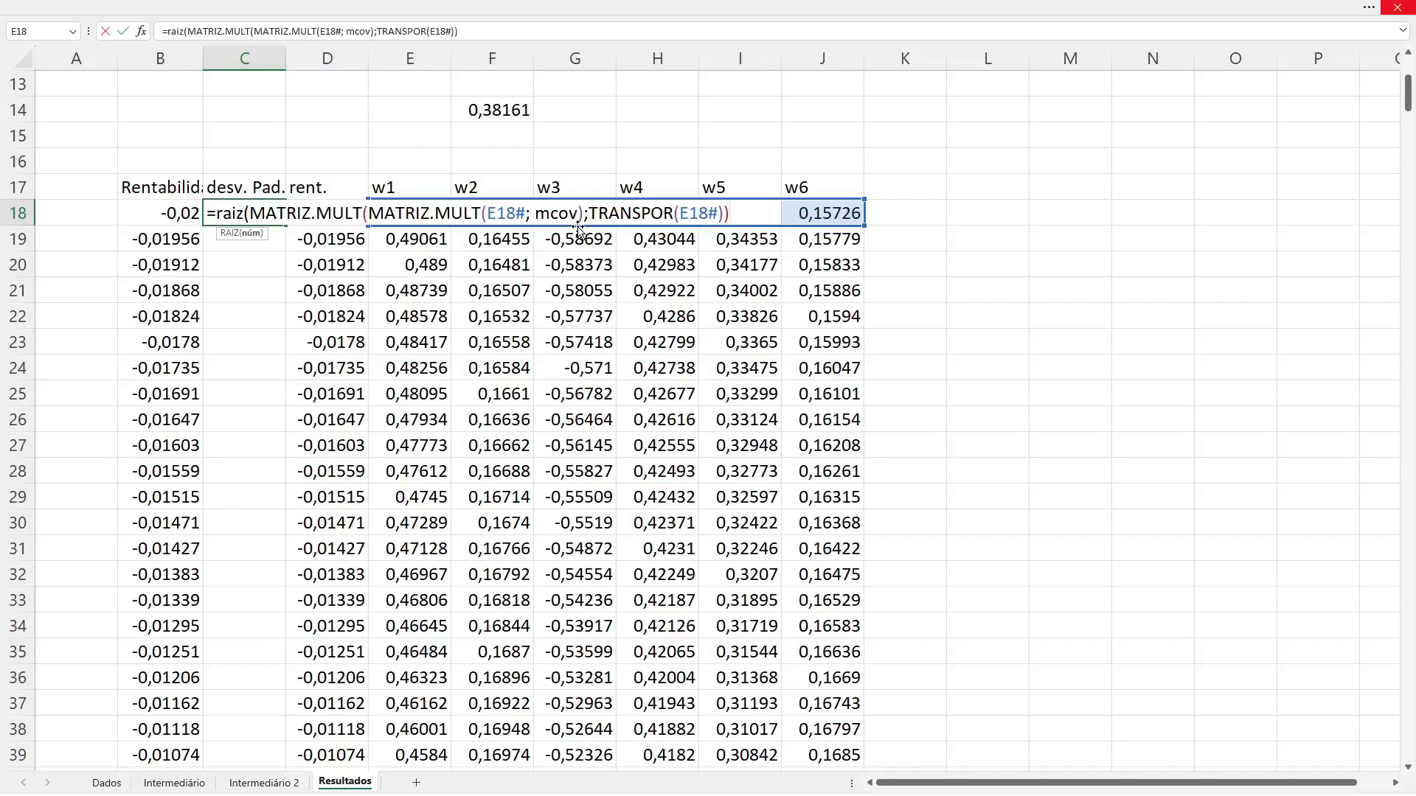
{"action": "type", "text": ")"}
{"action": "key", "text": "Return"}
{"action": "type", "text": "k"}
{"action": "key", "text": "Escape"}
{"action": "key", "text": "Up"}
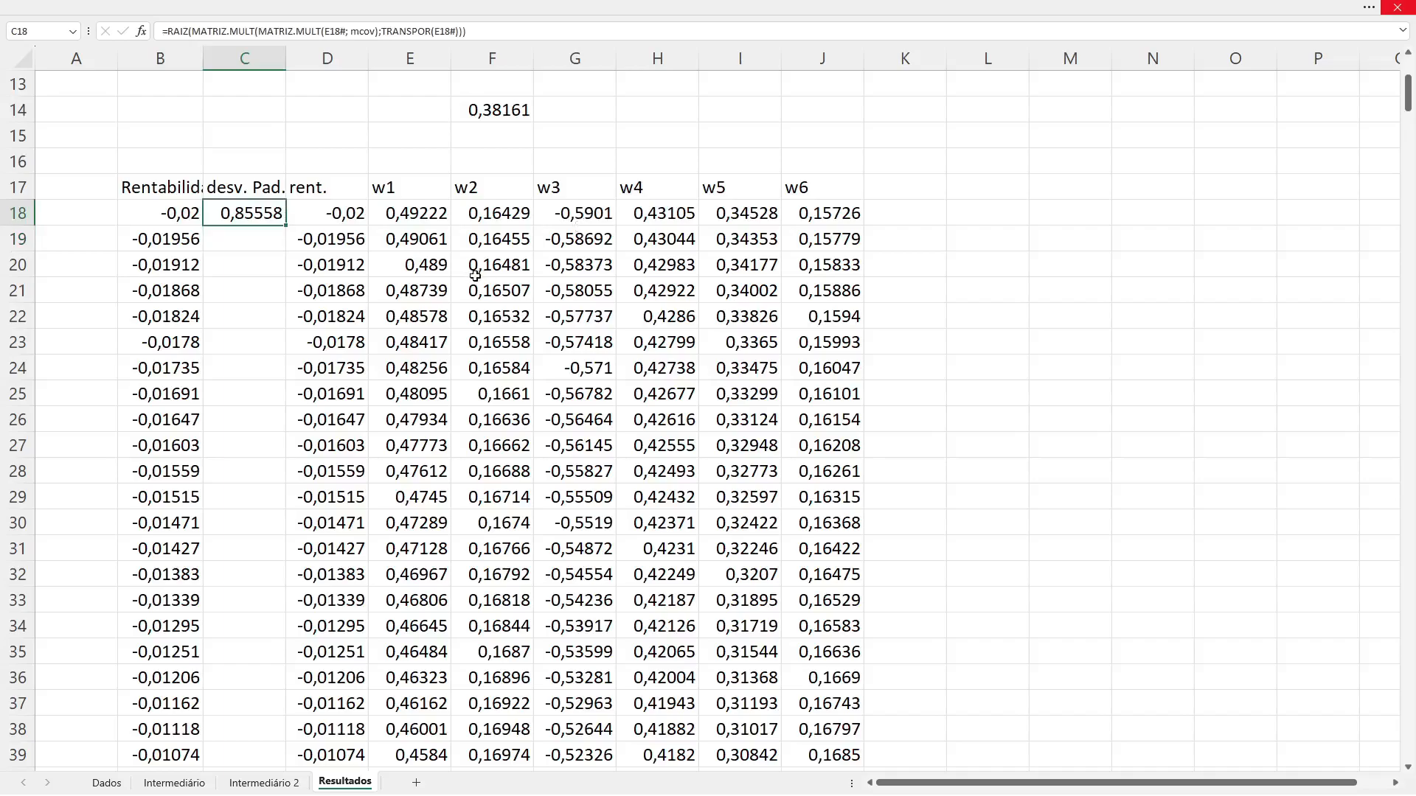
Step: Fill C18's standard deviation formula down column C for every row of the weights table
{"action": "left_click", "coordinate": [350, 219]}
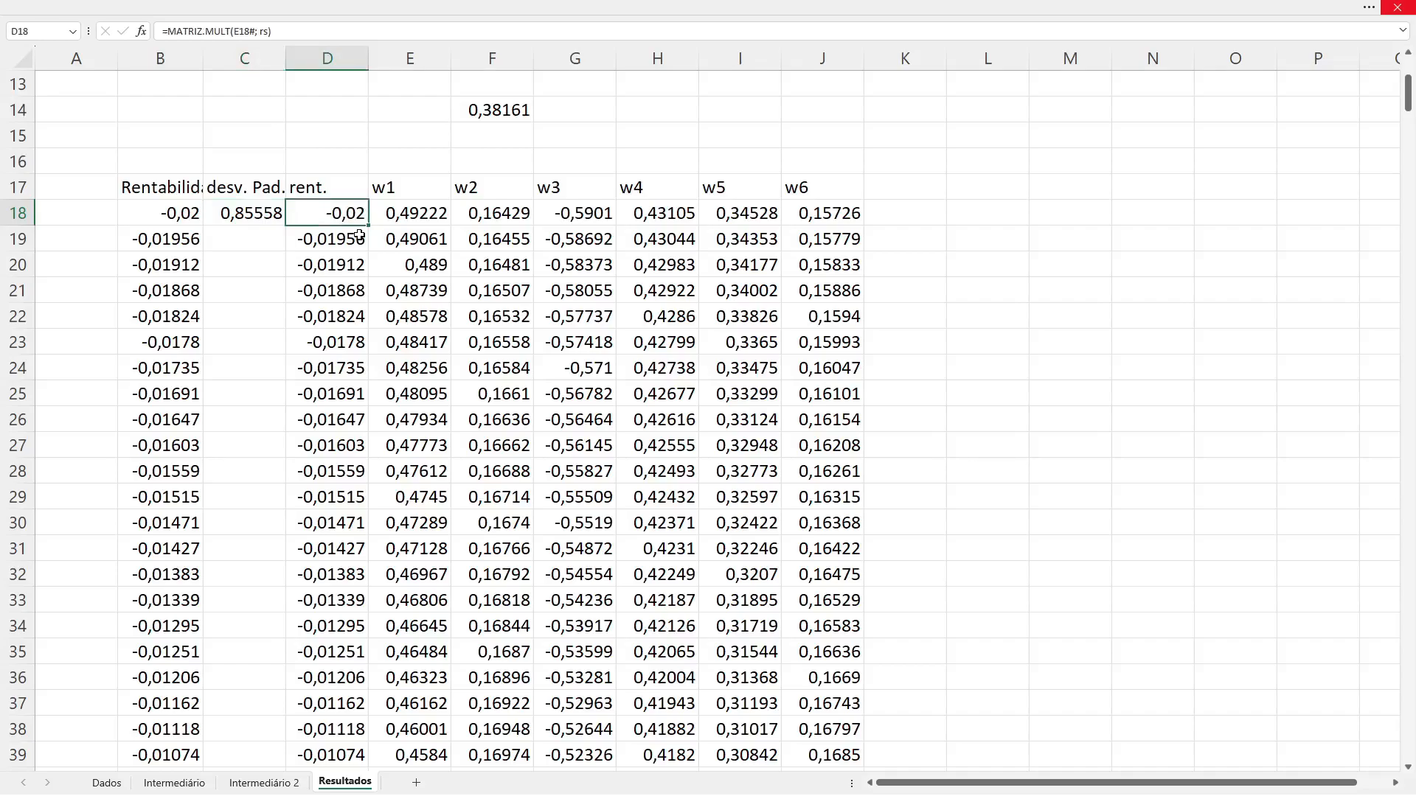
{"action": "left_click", "coordinate": [252, 217]}
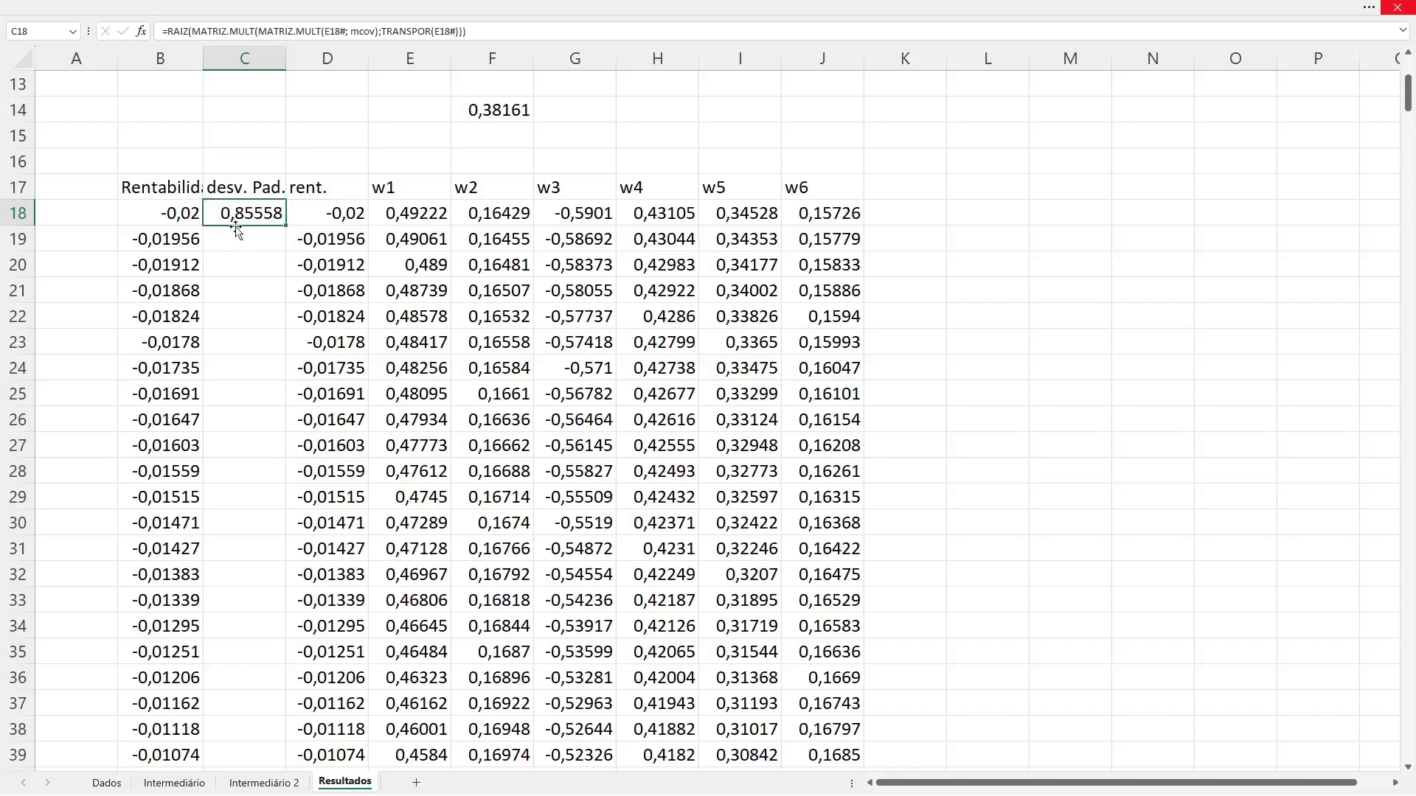
{"action": "double_click", "coordinate": [285, 225]}
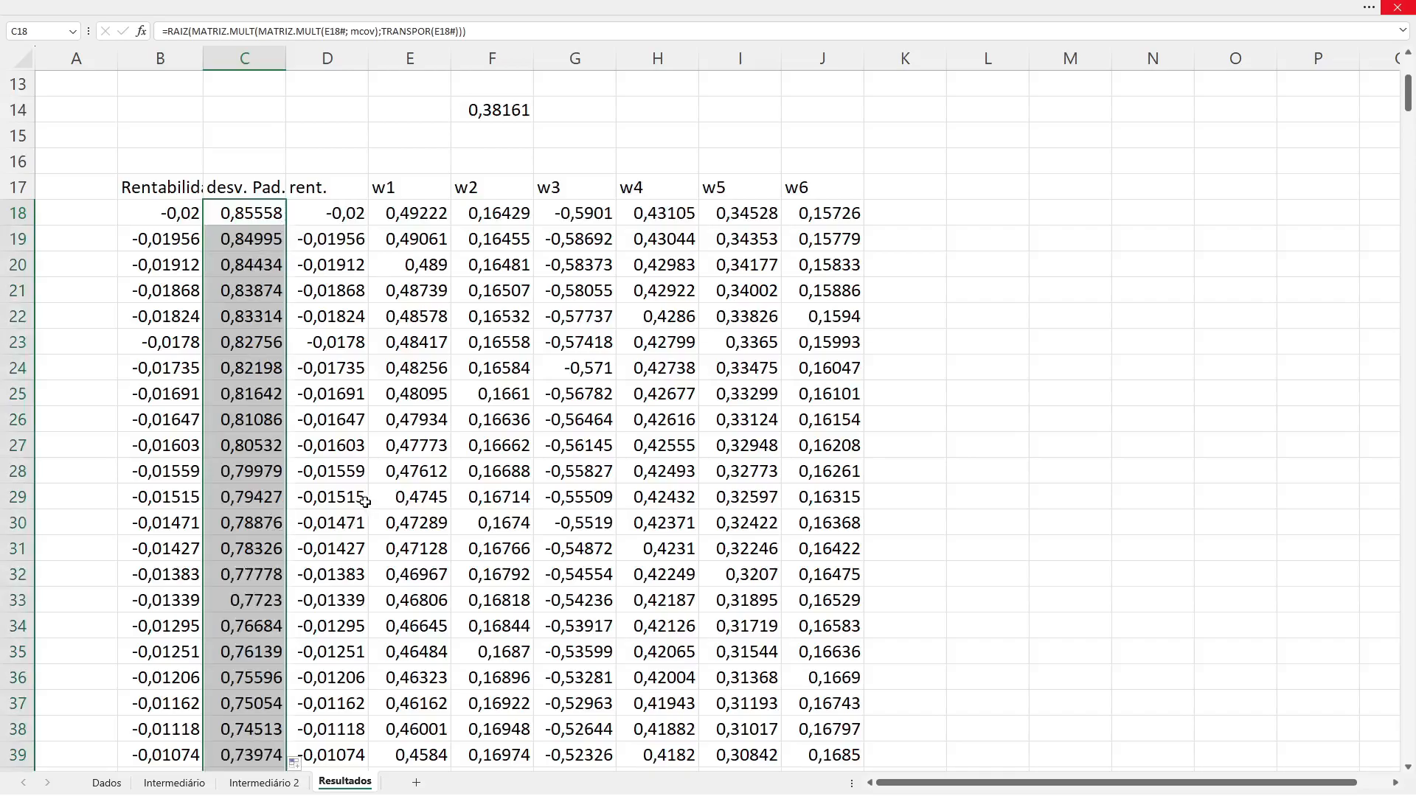
Step: Examine the formulas in the desv. Pad. and rent. columns and their references to the weights
{"action": "left_click", "coordinate": [326, 449]}
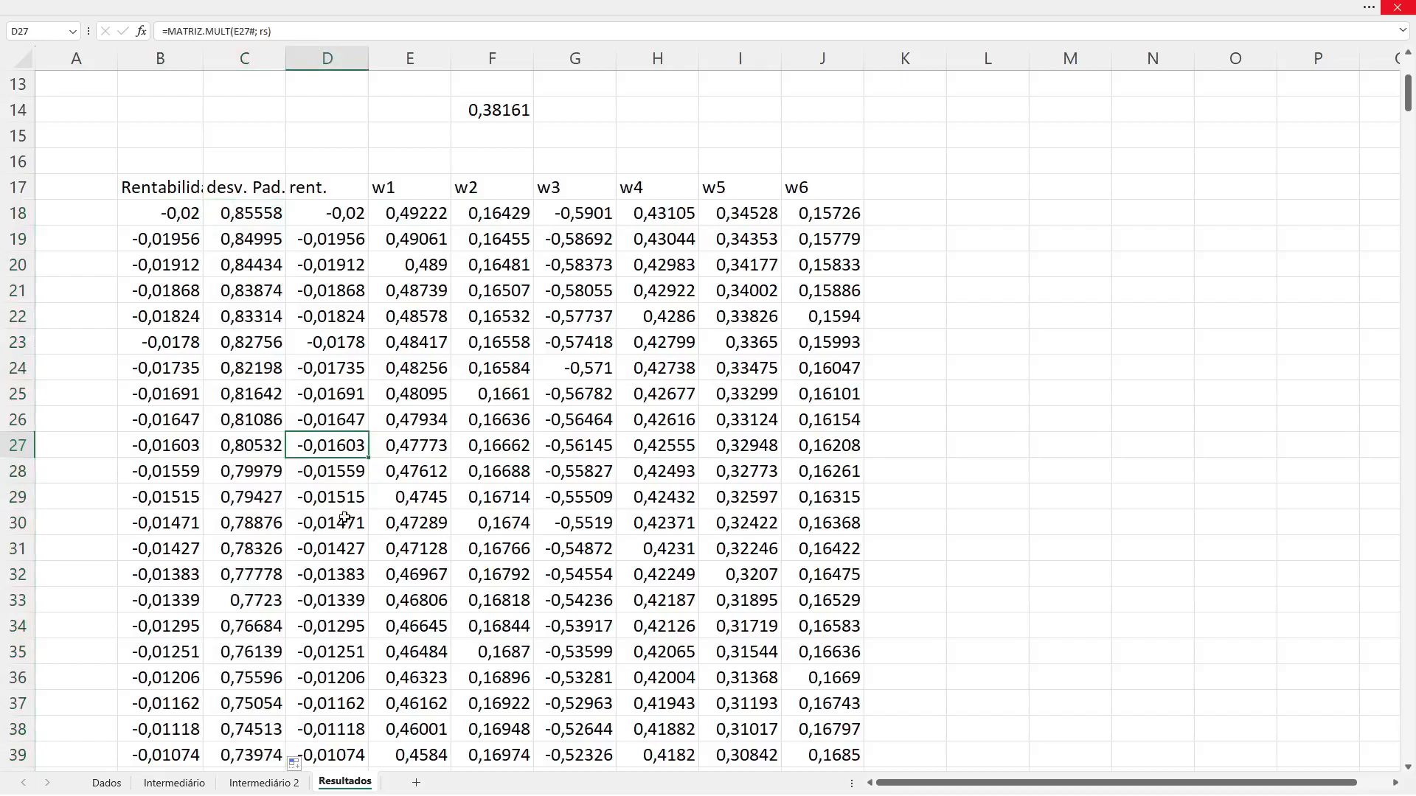
{"action": "key", "text": "Up"}
{"action": "key", "text": "Up"}
{"action": "key", "text": "Up"}
{"action": "key", "text": "Up"}
{"action": "key", "text": "Up"}
{"action": "key", "text": "Up"}
{"action": "key", "text": "Up"}
{"action": "key", "text": "Up"}
{"action": "key", "text": "Up"}
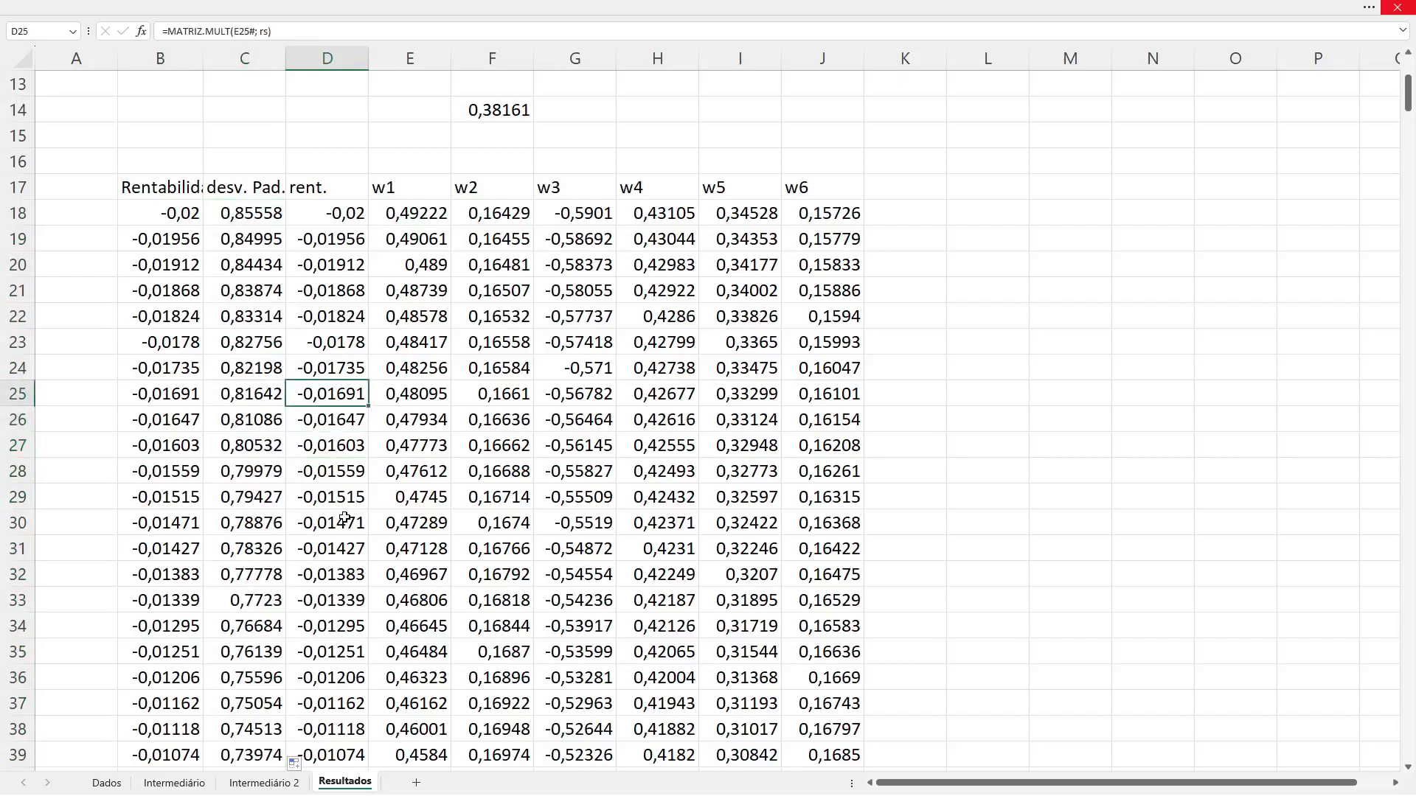
{"action": "key", "text": "Left"}
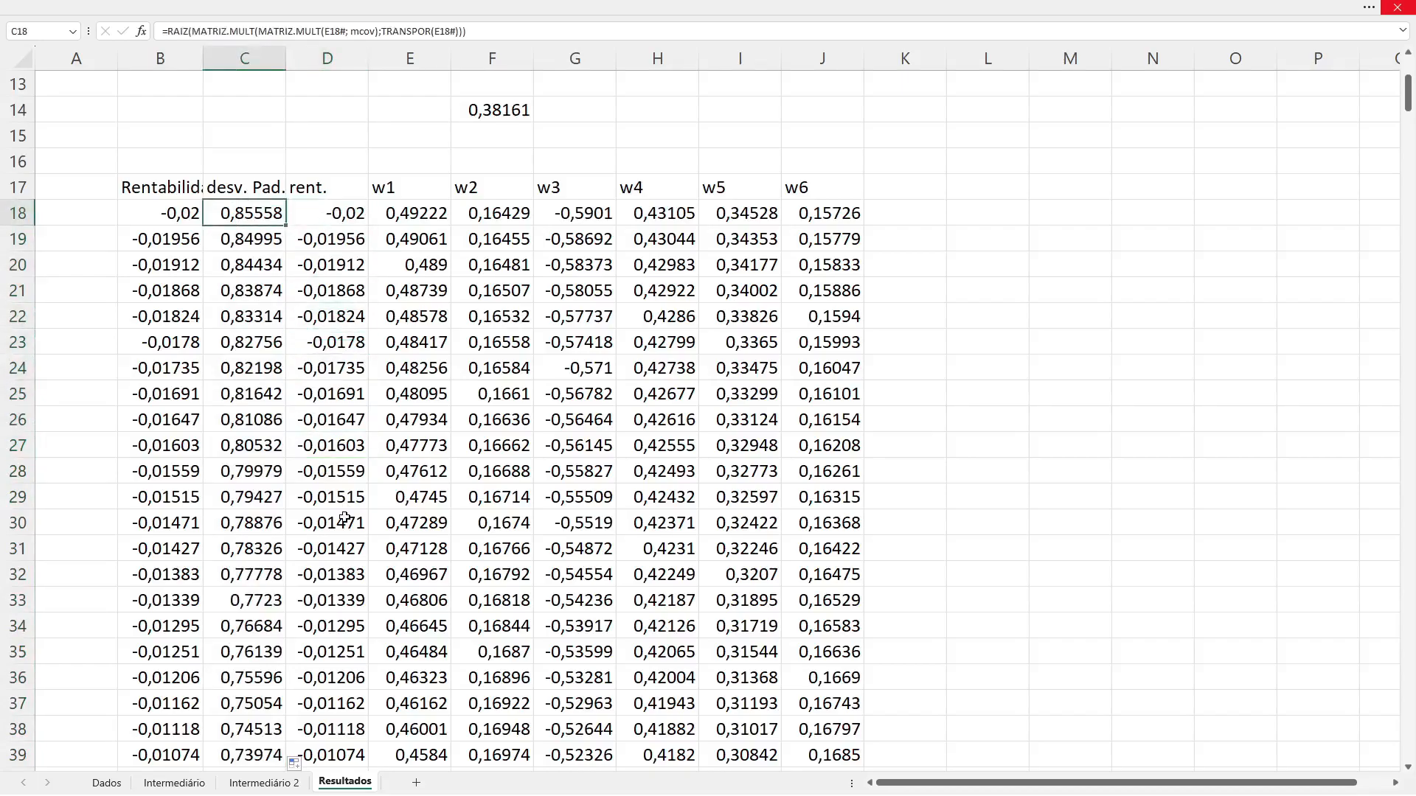
{"action": "key", "text": "Right"}
{"action": "key", "text": "Left"}
{"action": "key", "text": "Right"}
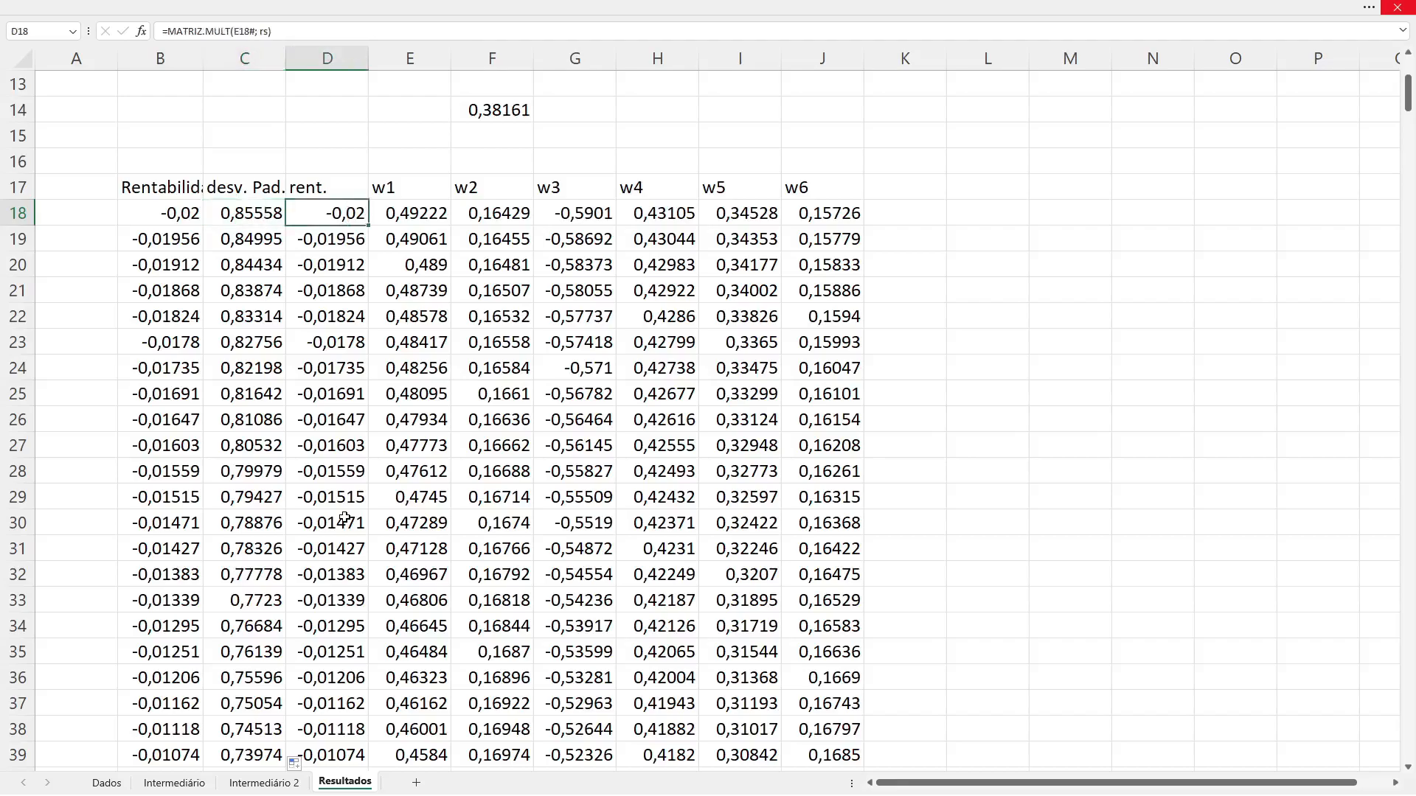
Step: Select the desv. Pad. and rent. values in C18:D517 as the chart data
{"action": "key", "text": "shift+Left"}
{"action": "key", "text": "ctrl+shift+Down"}
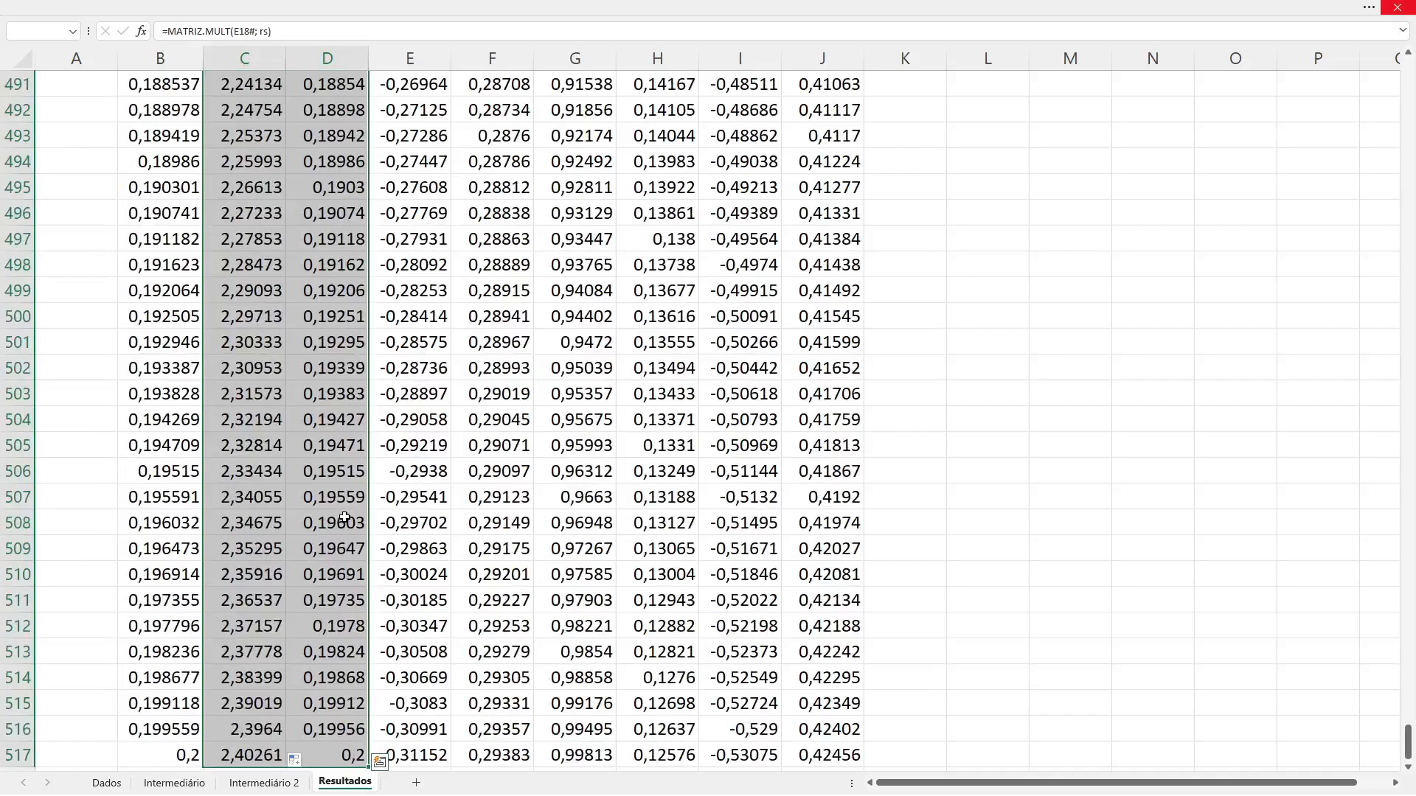
{"action": "left_click_drag", "start_coordinate": [1407, 750], "coordinate": [1409, 253]}
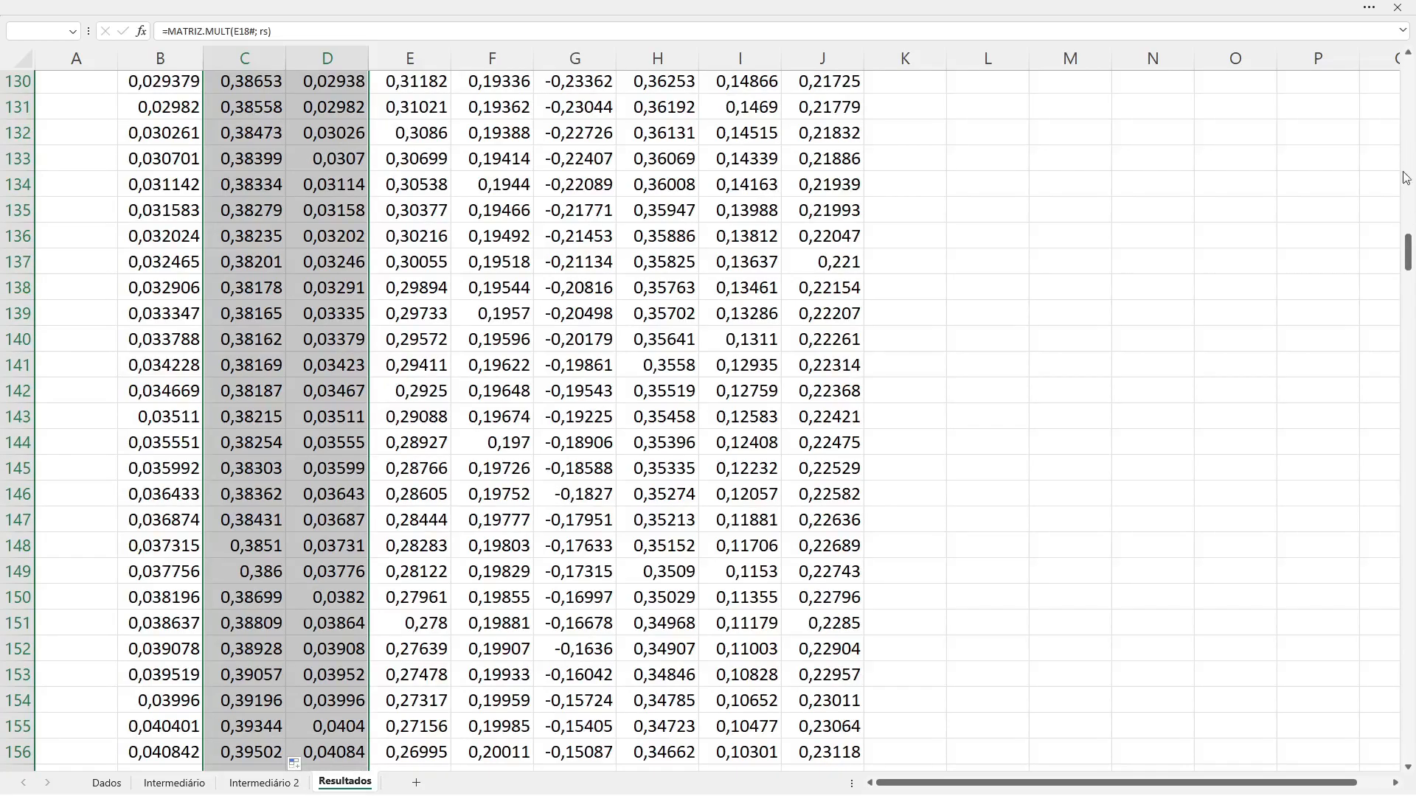
{"action": "left_click_drag", "start_coordinate": [1408, 258], "coordinate": [1409, 96]}
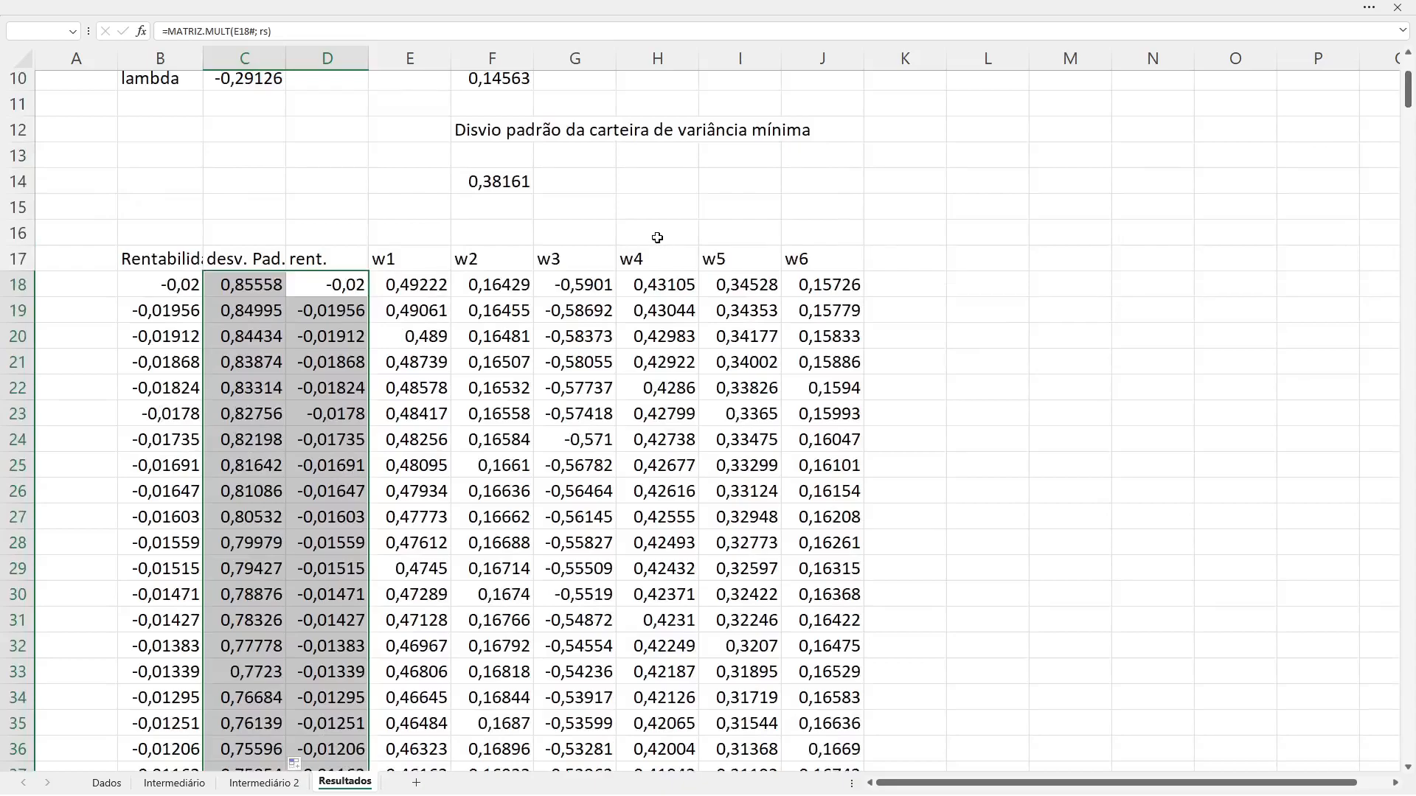
{"action": "key", "text": "alt"}
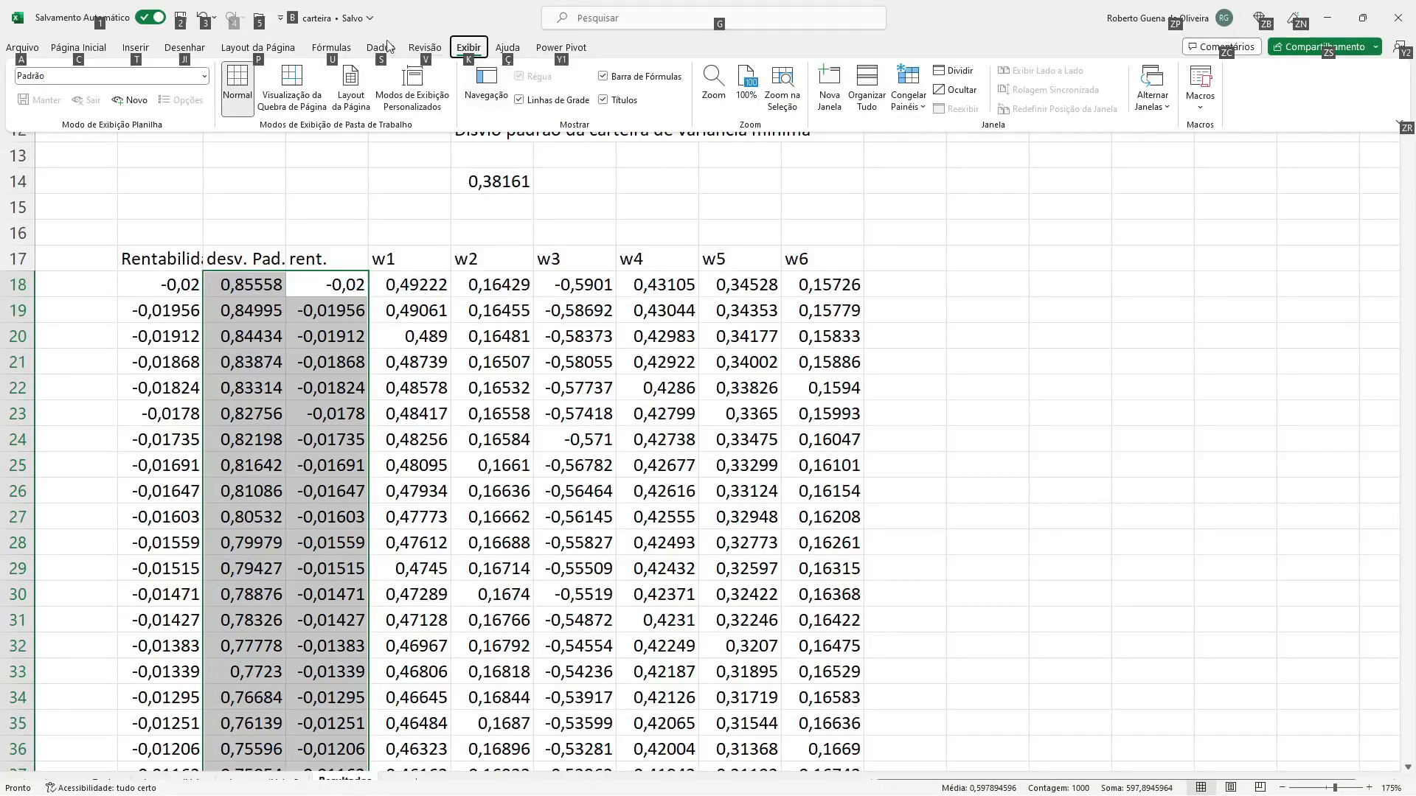
{"action": "left_click", "coordinate": [136, 49]}
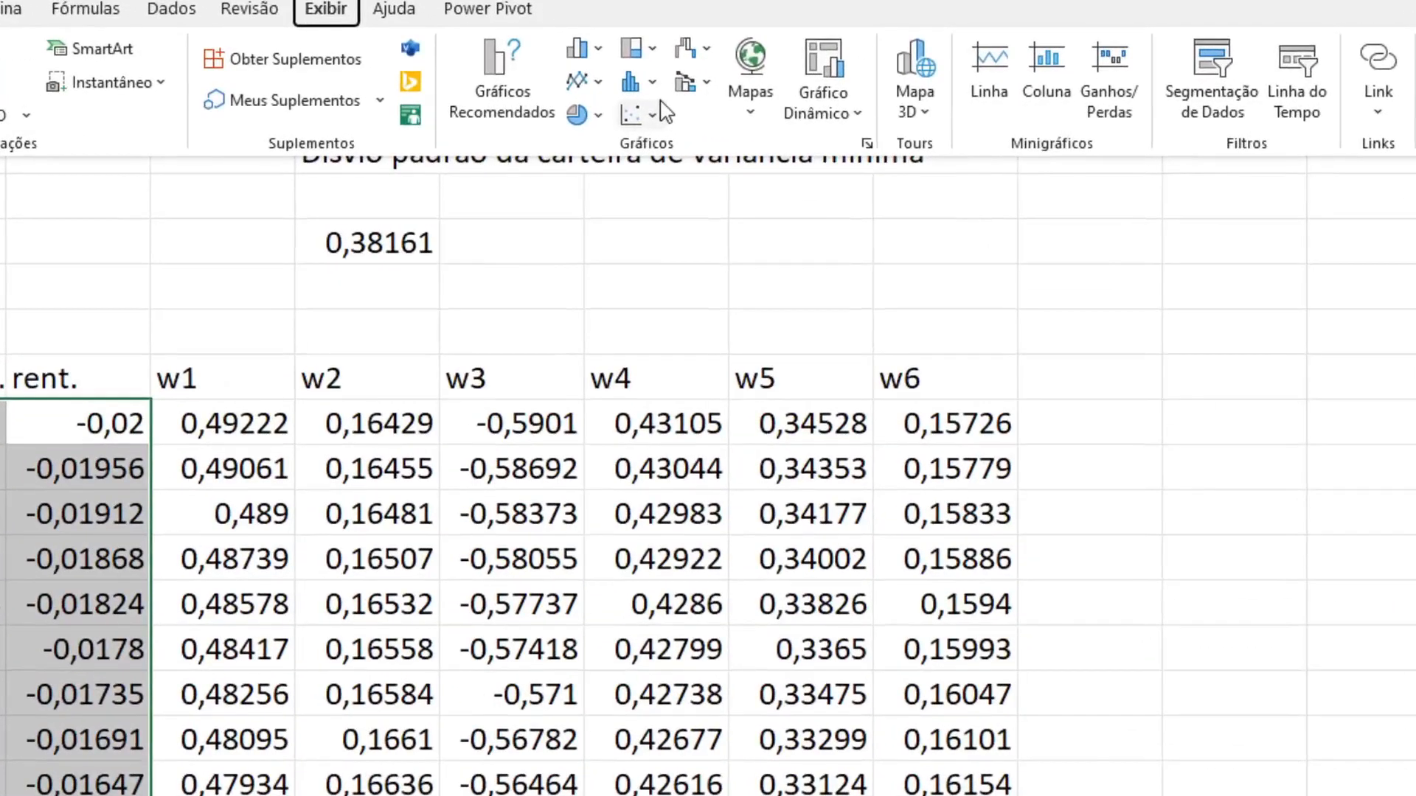
{"action": "left_click", "coordinate": [647, 110]}
{"action": "key", "text": "super"}
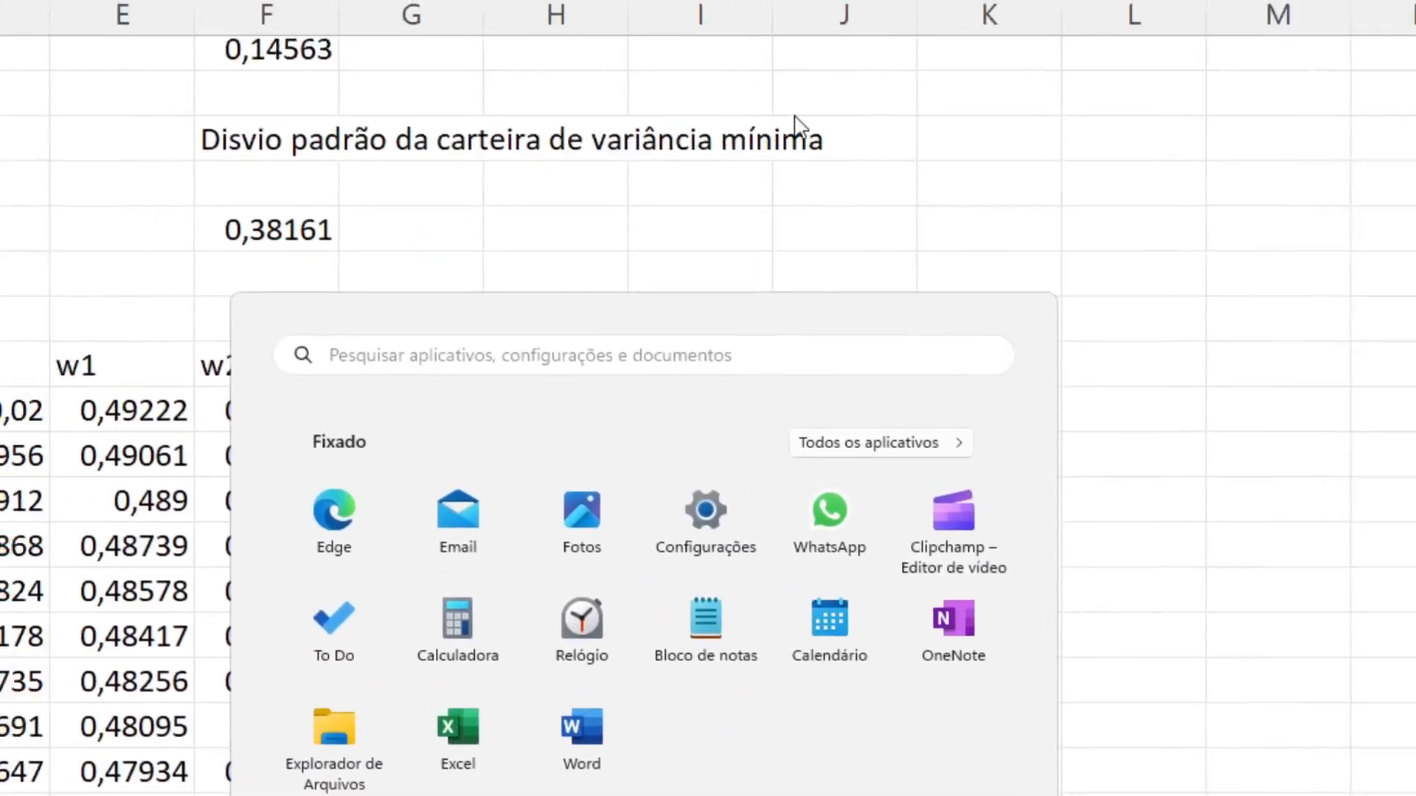
{"action": "key", "text": "super"}
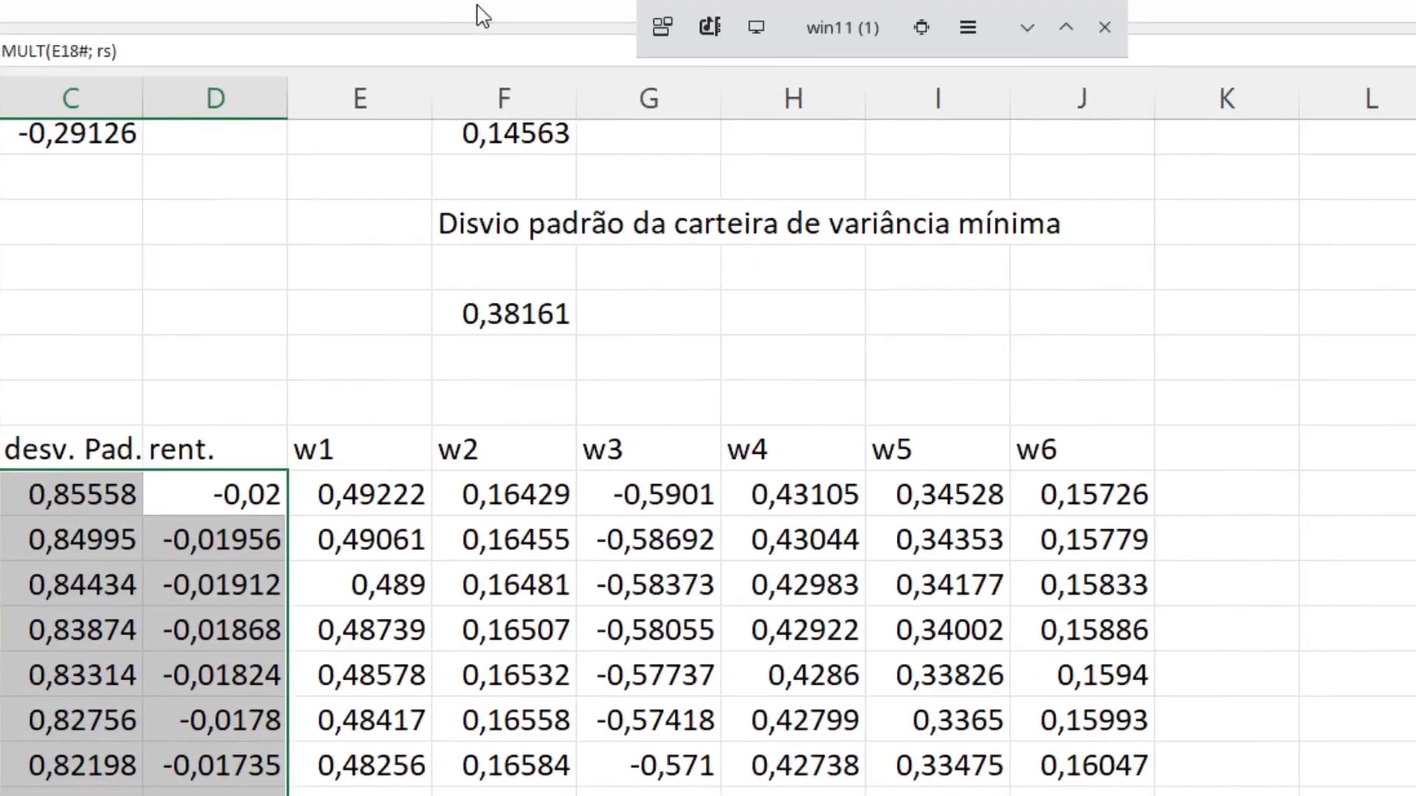
Step: Insert a scatter chart with straight lines and no markers from the selected standard deviation and return columns
{"action": "key", "text": "alt"}
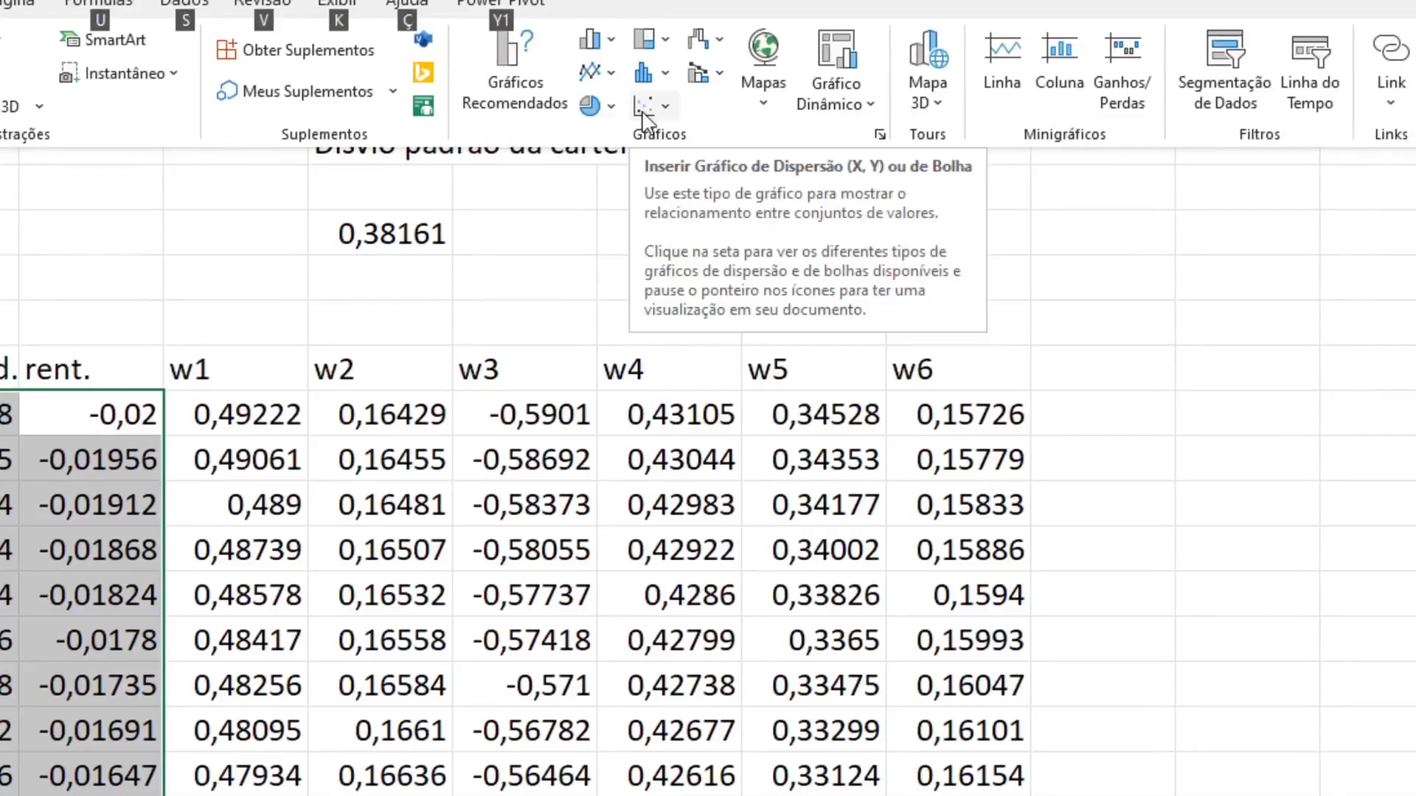
{"action": "left_click", "coordinate": [644, 109]}
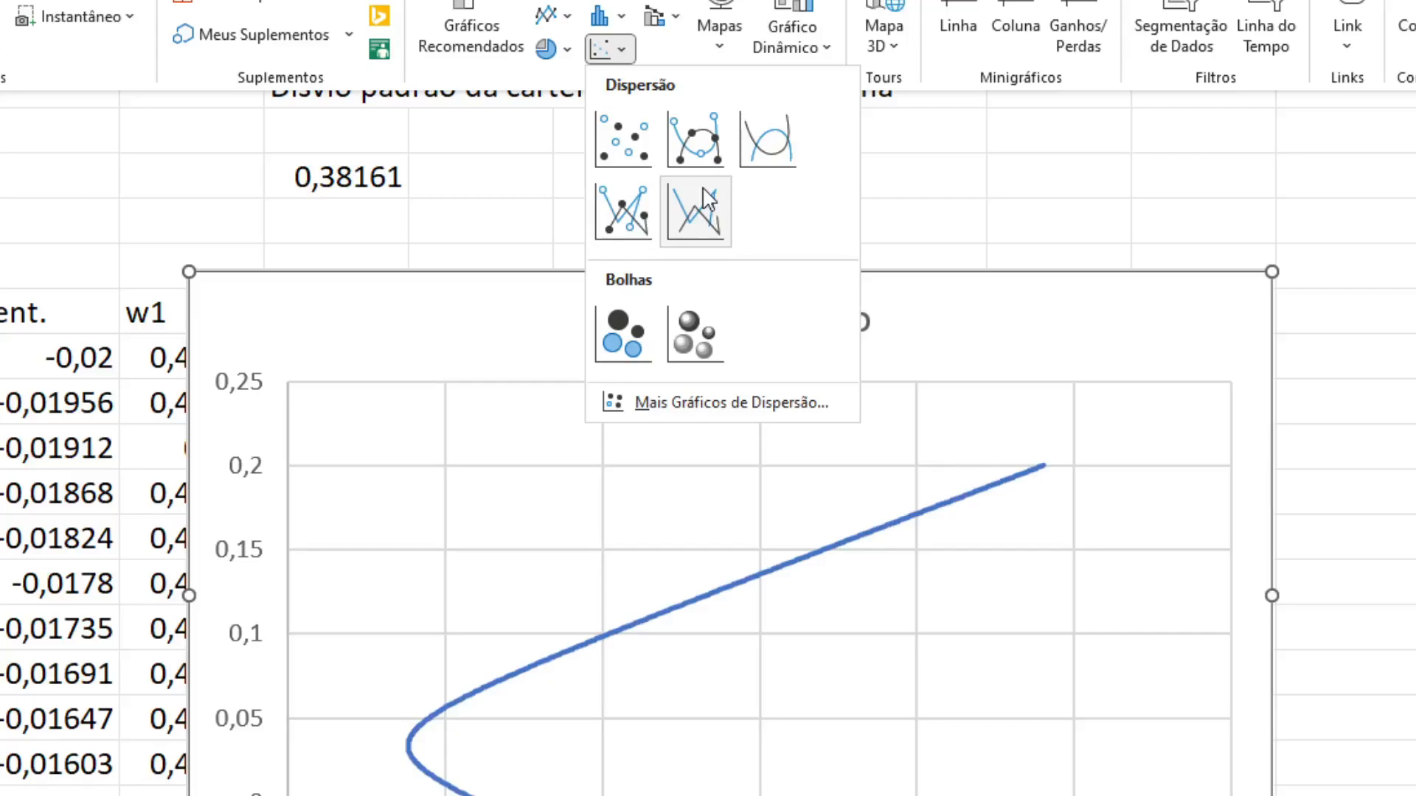
{"action": "left_click", "coordinate": [702, 187]}
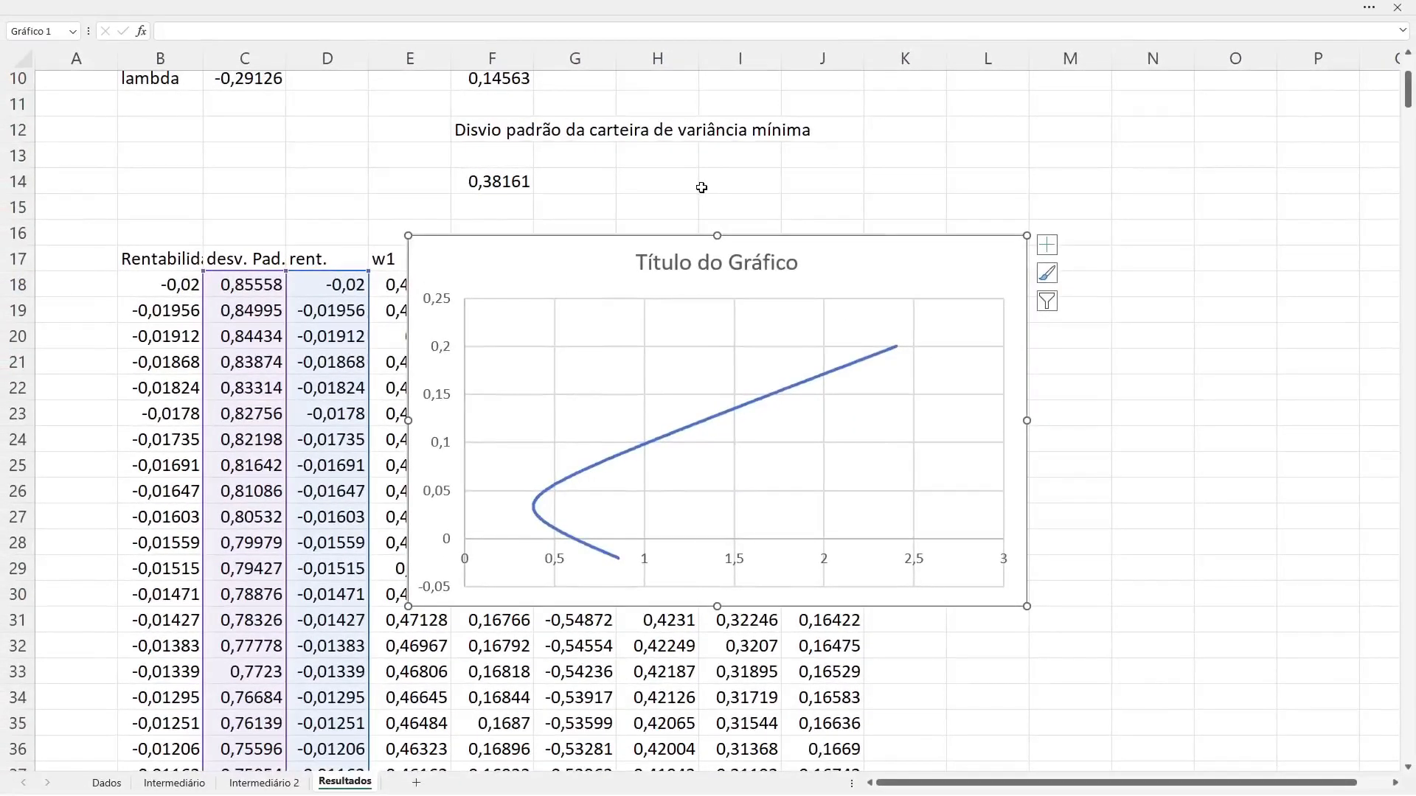
Step: Move the scatter chart beside the weights table, just past the w6 column
{"action": "key", "text": "super"}
{"action": "left_click", "coordinate": [997, 279]}
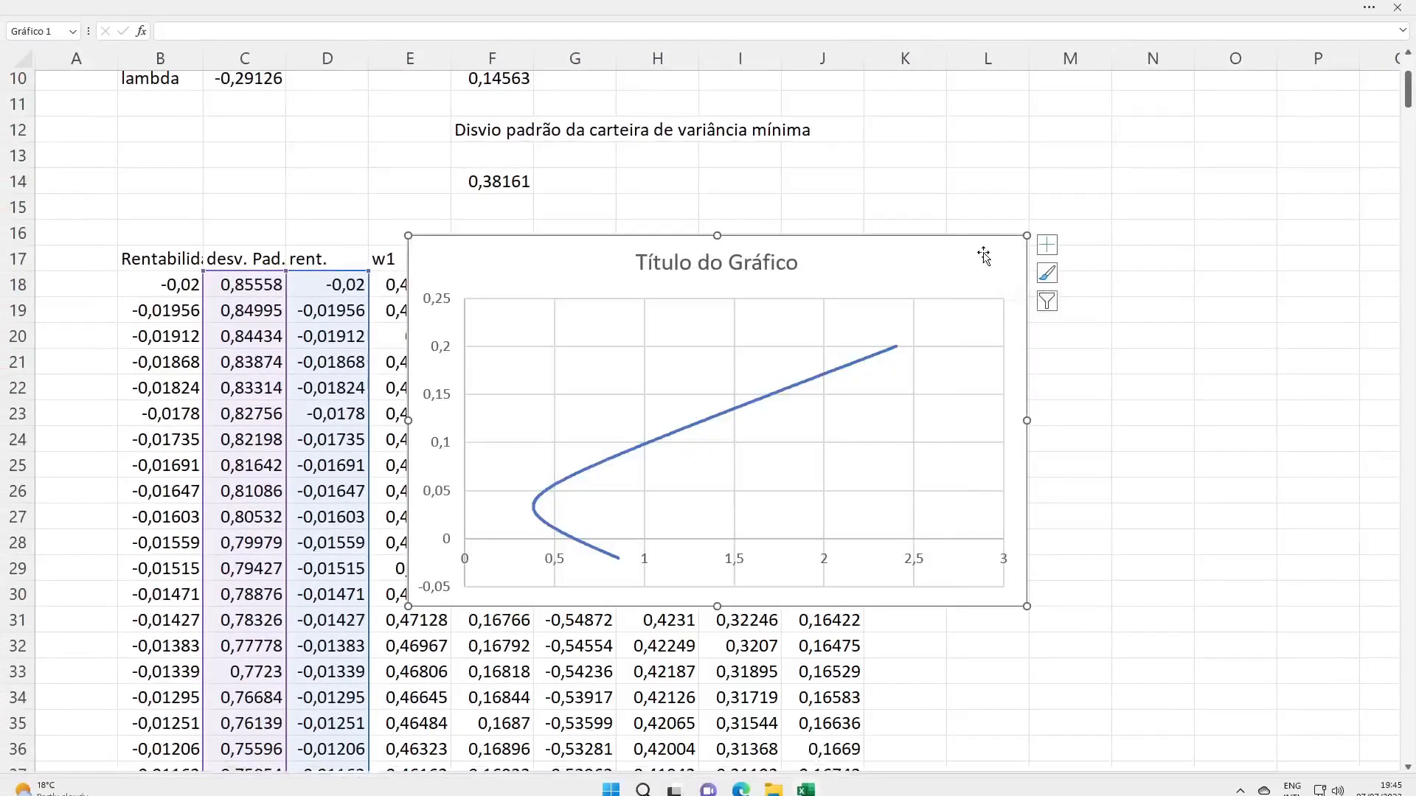
{"action": "left_click_drag", "start_coordinate": [936, 240], "coordinate": [1311, 297]}
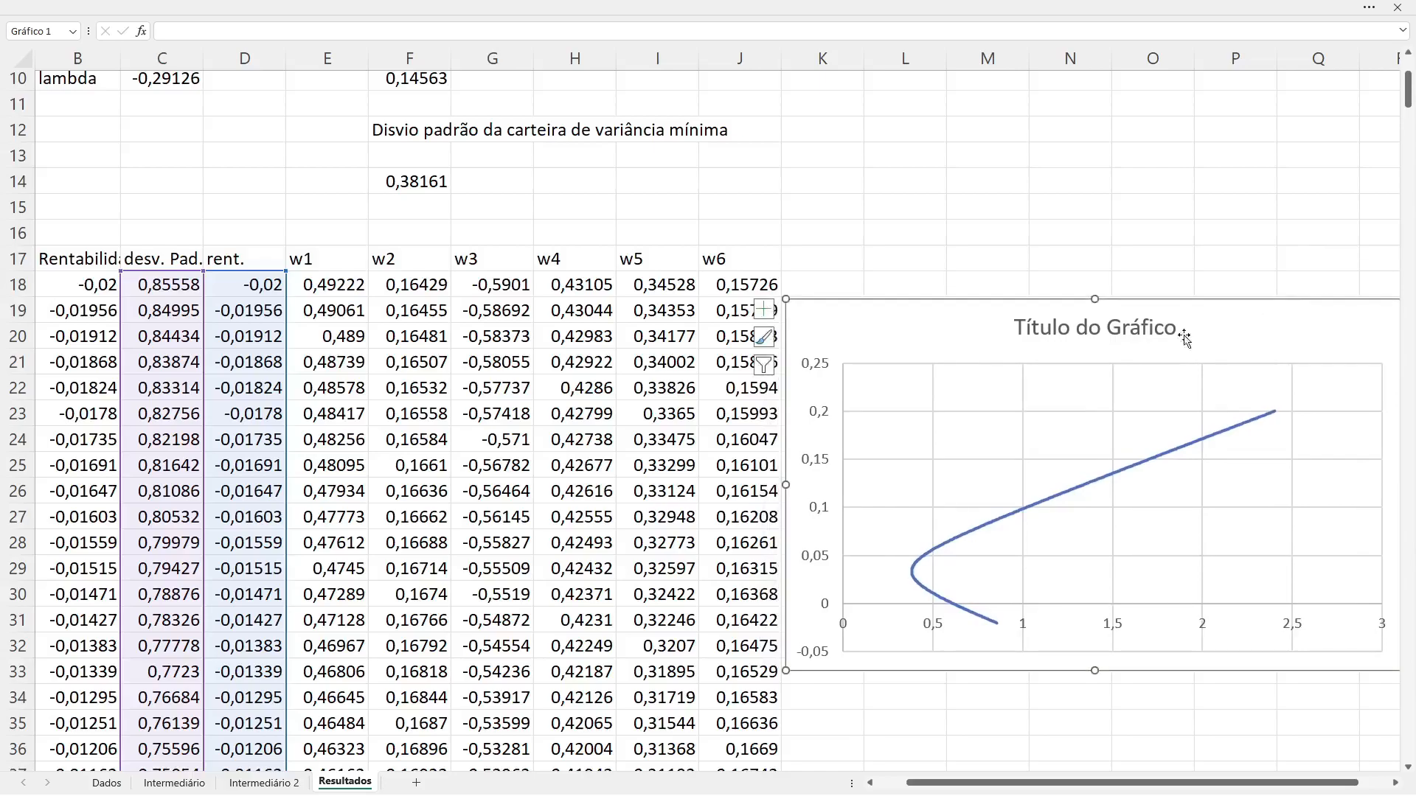
Step: Replace the chart title with "Fronteira de variância mínima"
{"action": "double_click", "coordinate": [1080, 329]}
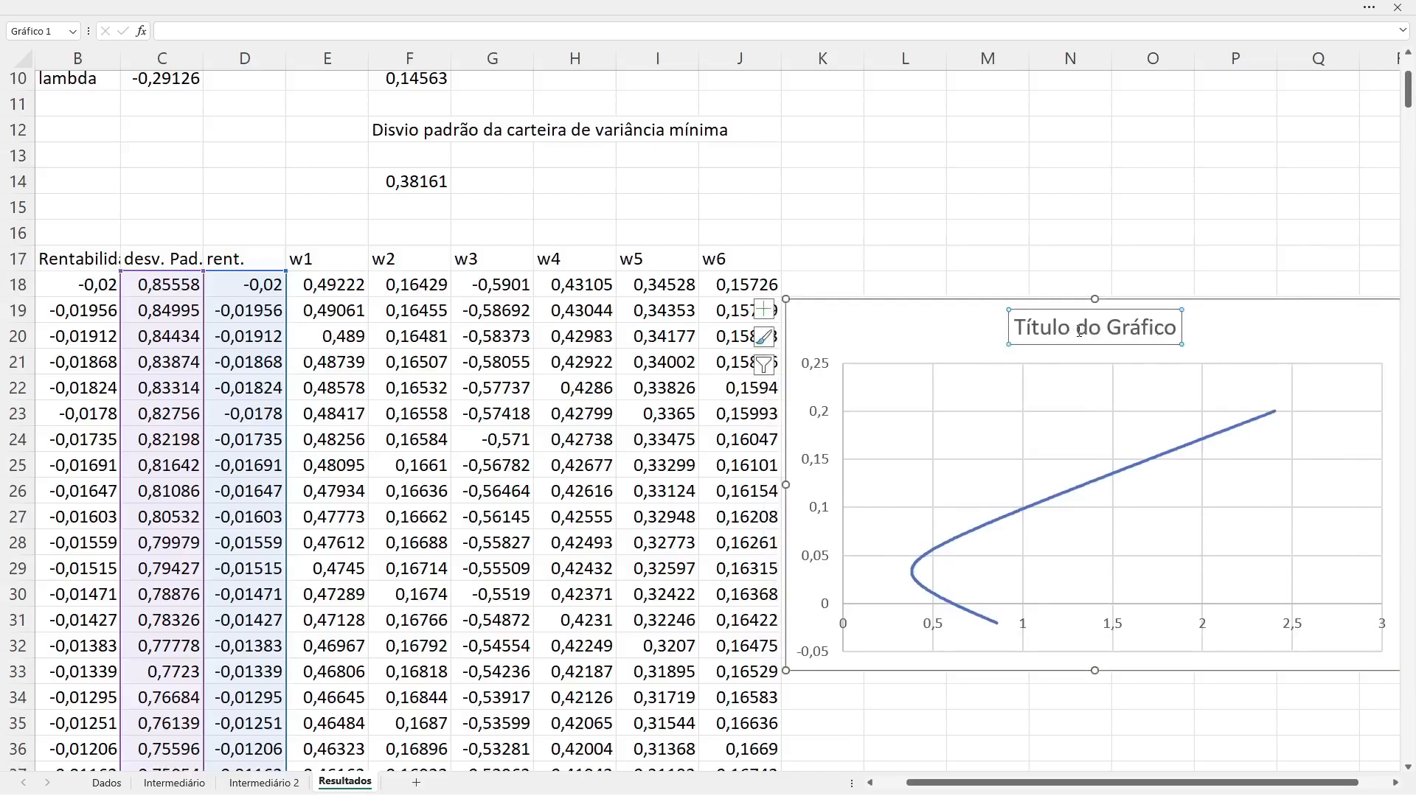
{"action": "double_click", "coordinate": [1081, 329]}
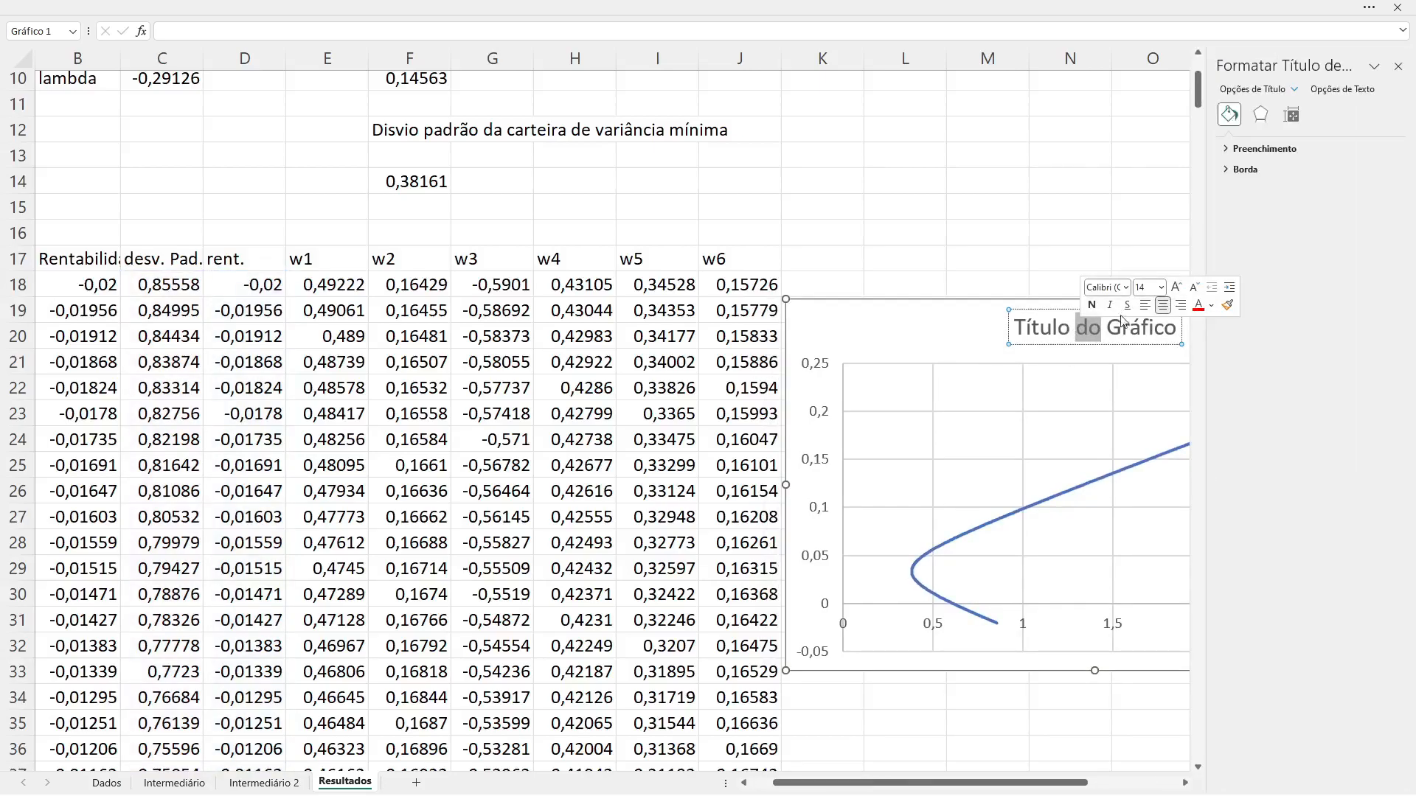
{"action": "left_click_drag", "start_coordinate": [1016, 328], "coordinate": [496, 289]}
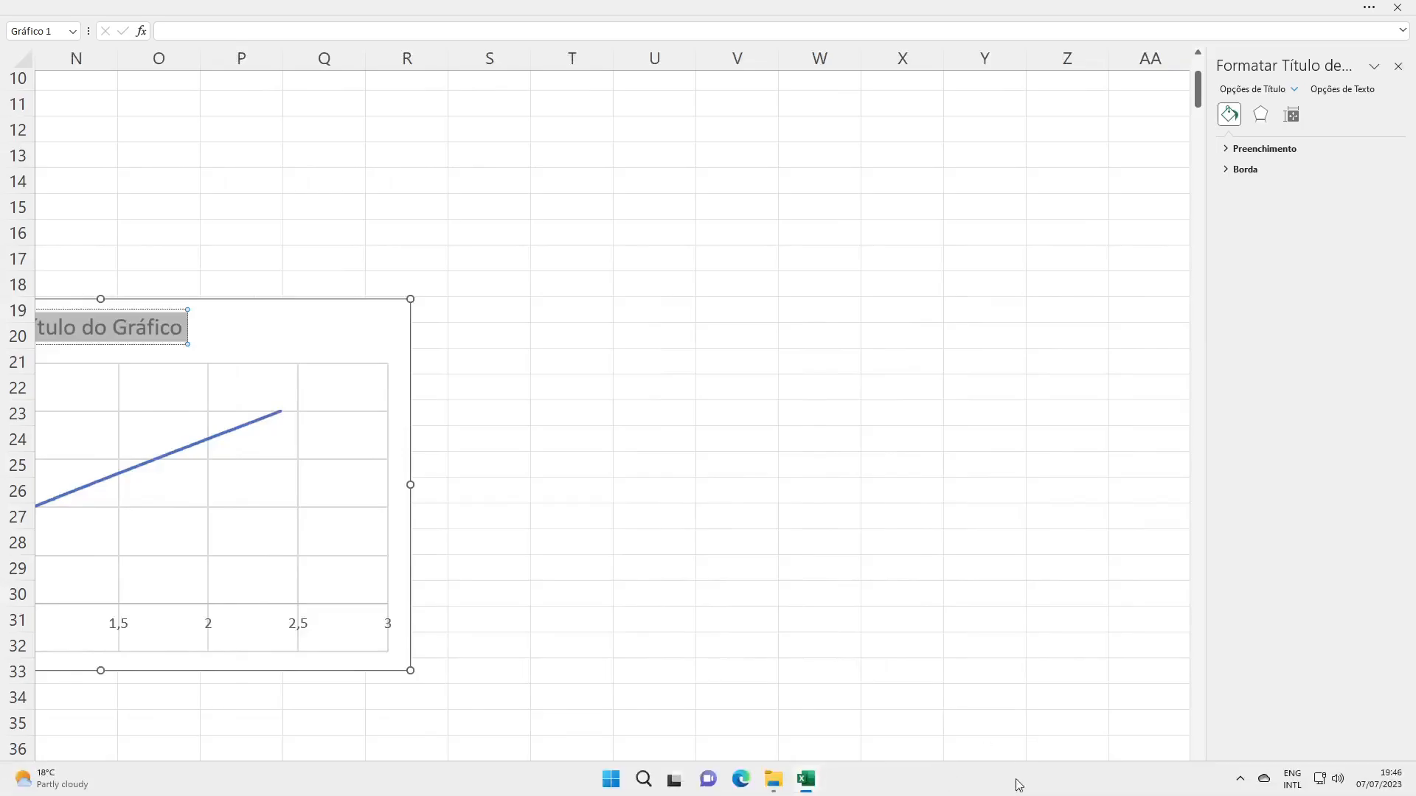
{"action": "left_click_drag", "start_coordinate": [1044, 789], "coordinate": [895, 786]}
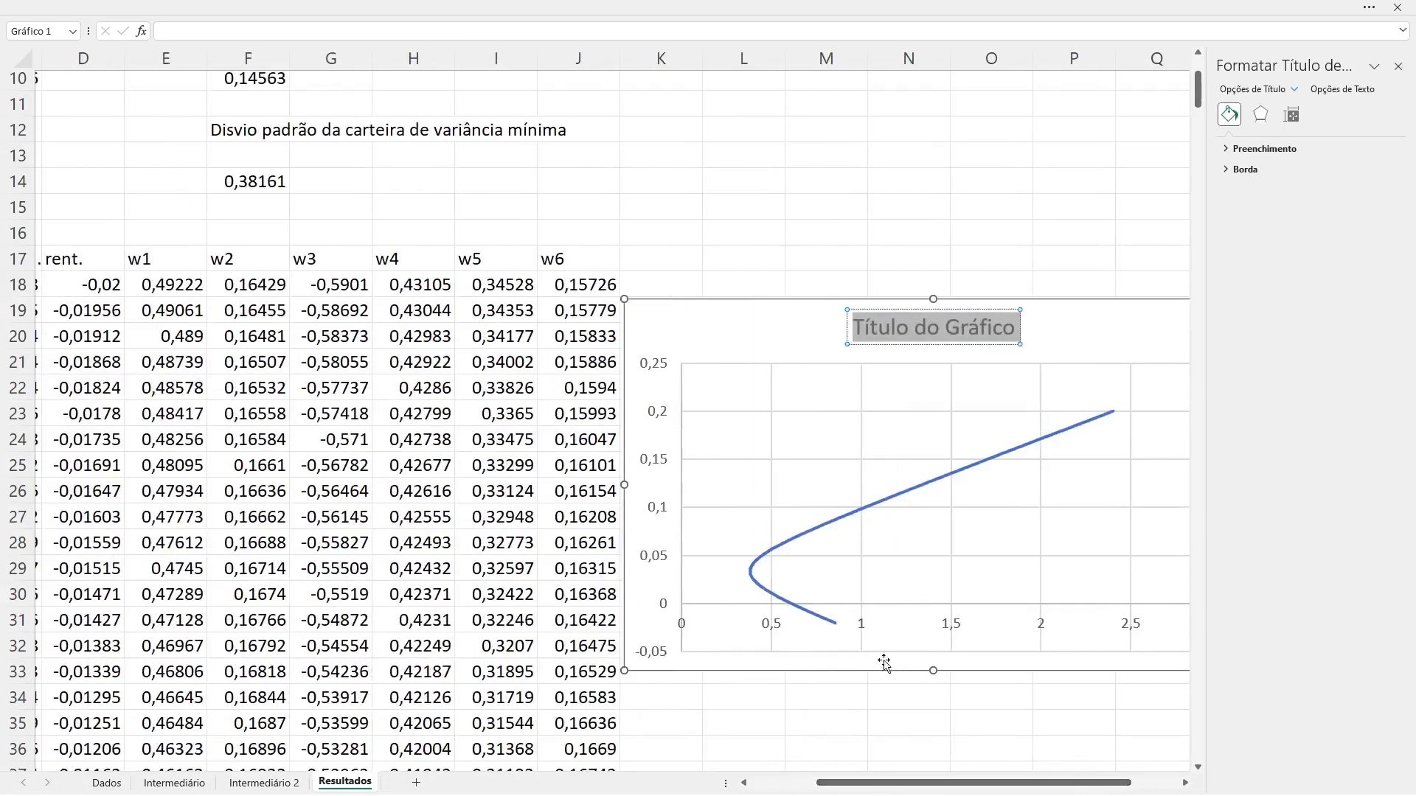
{"action": "type", "text": "Fronteira de variância mínima"}
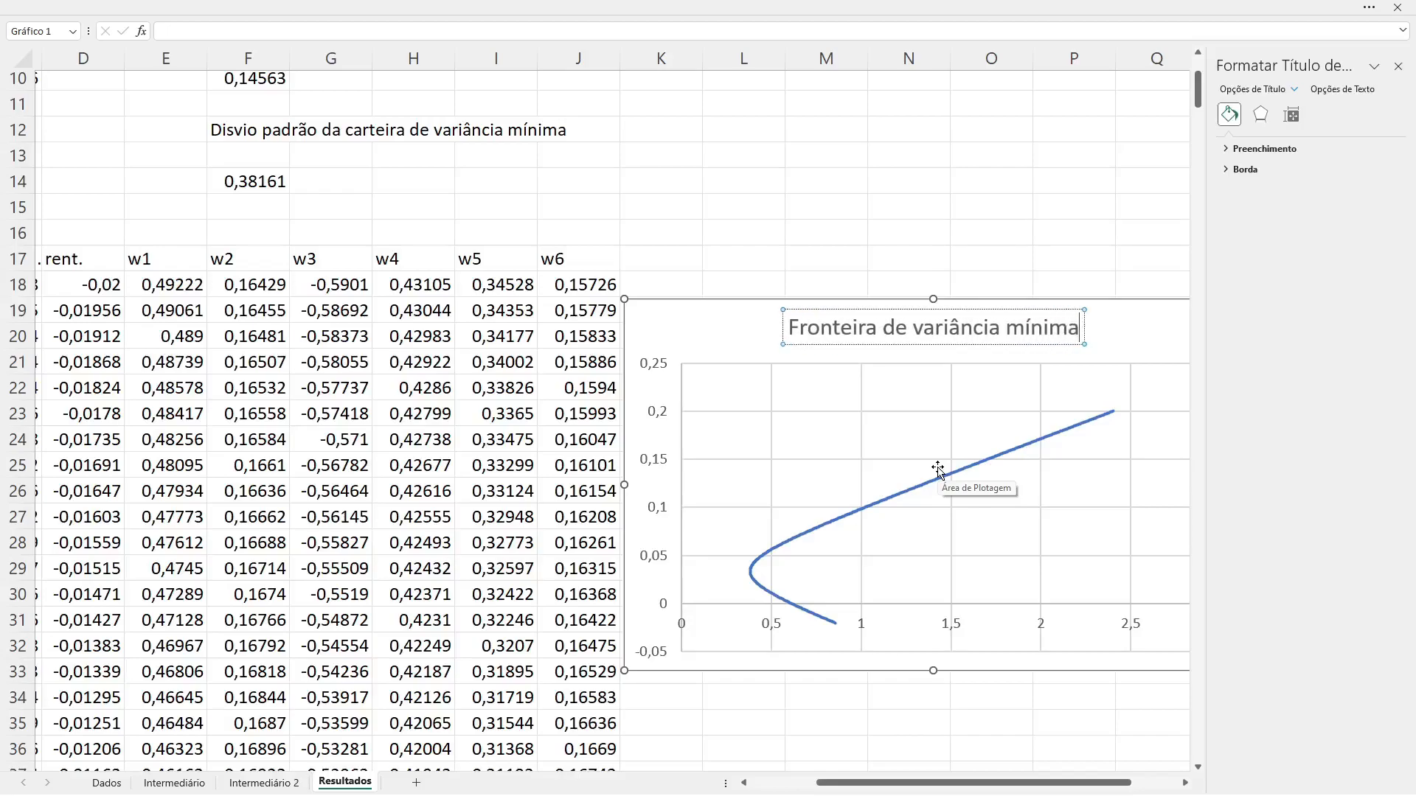
{"action": "right_click", "coordinate": [935, 628]}
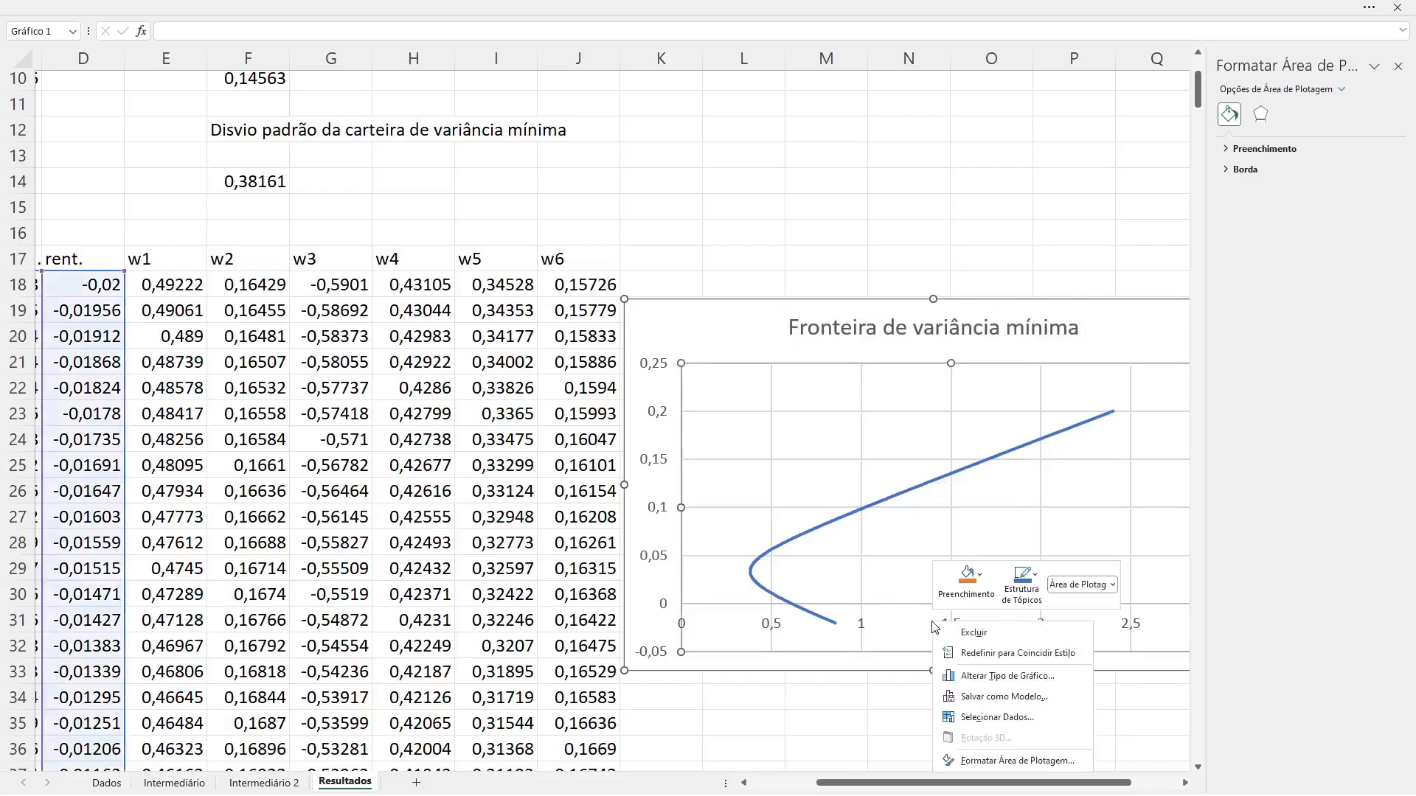
{"action": "left_click", "coordinate": [897, 655]}
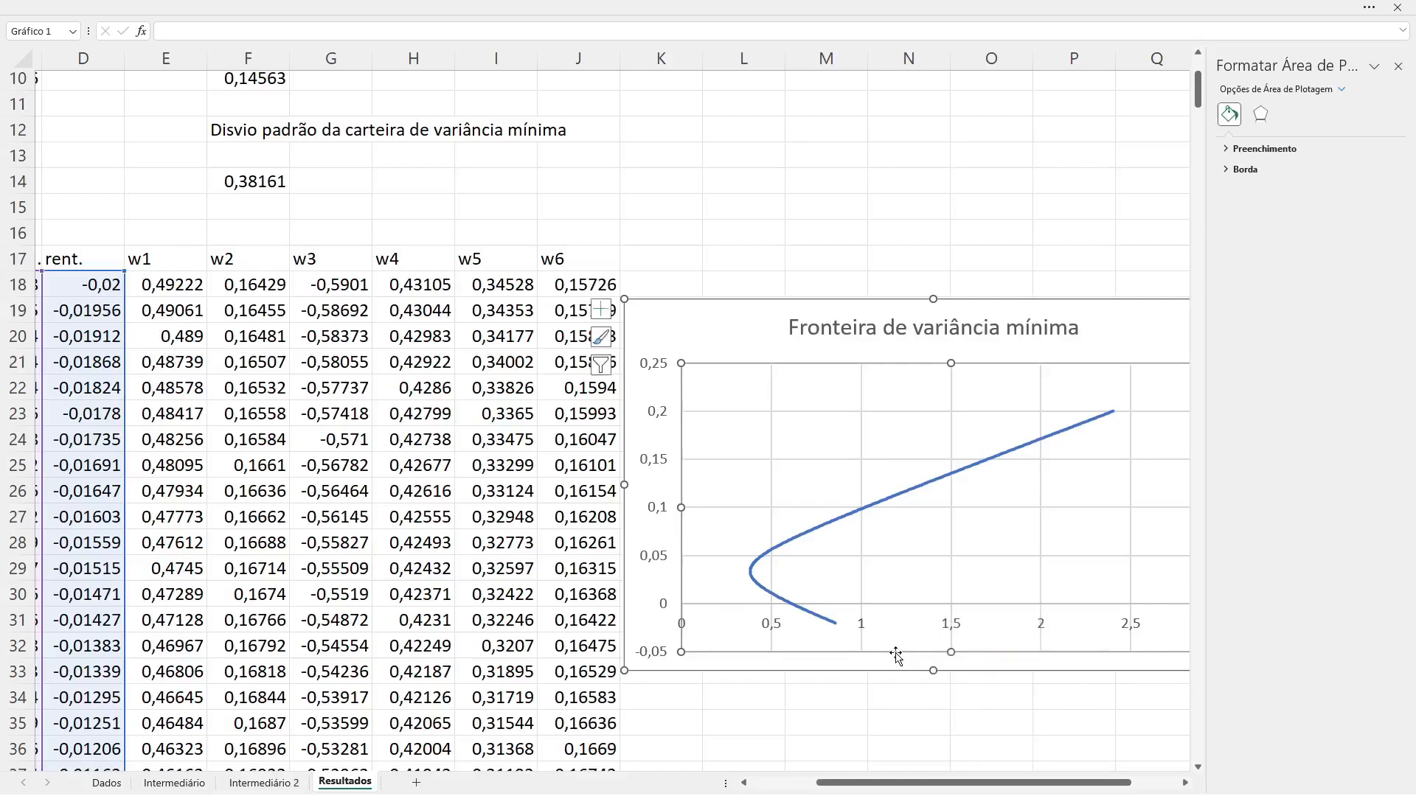
{"action": "left_click", "coordinate": [952, 611]}
{"action": "right_click", "coordinate": [951, 604]}
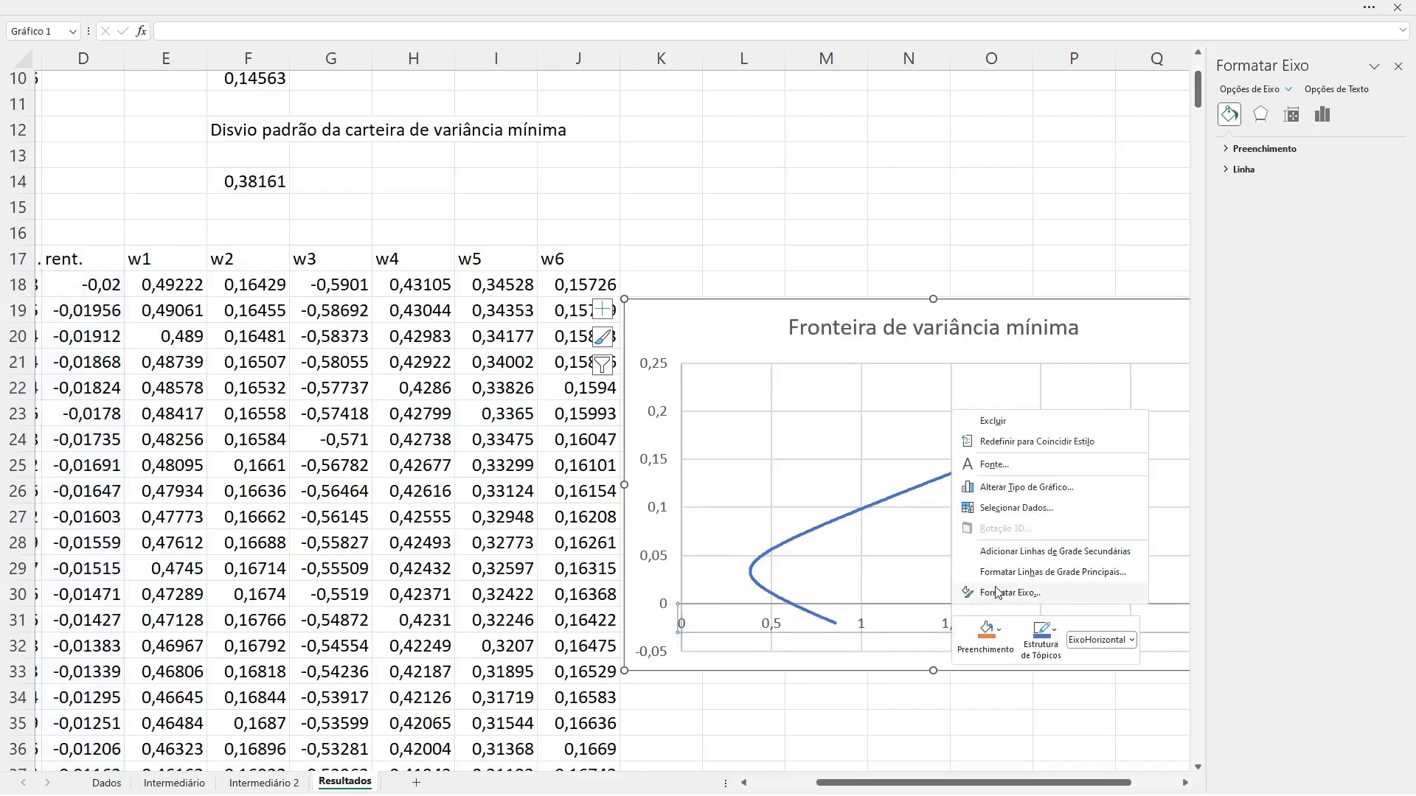
{"action": "left_click", "coordinate": [927, 603]}
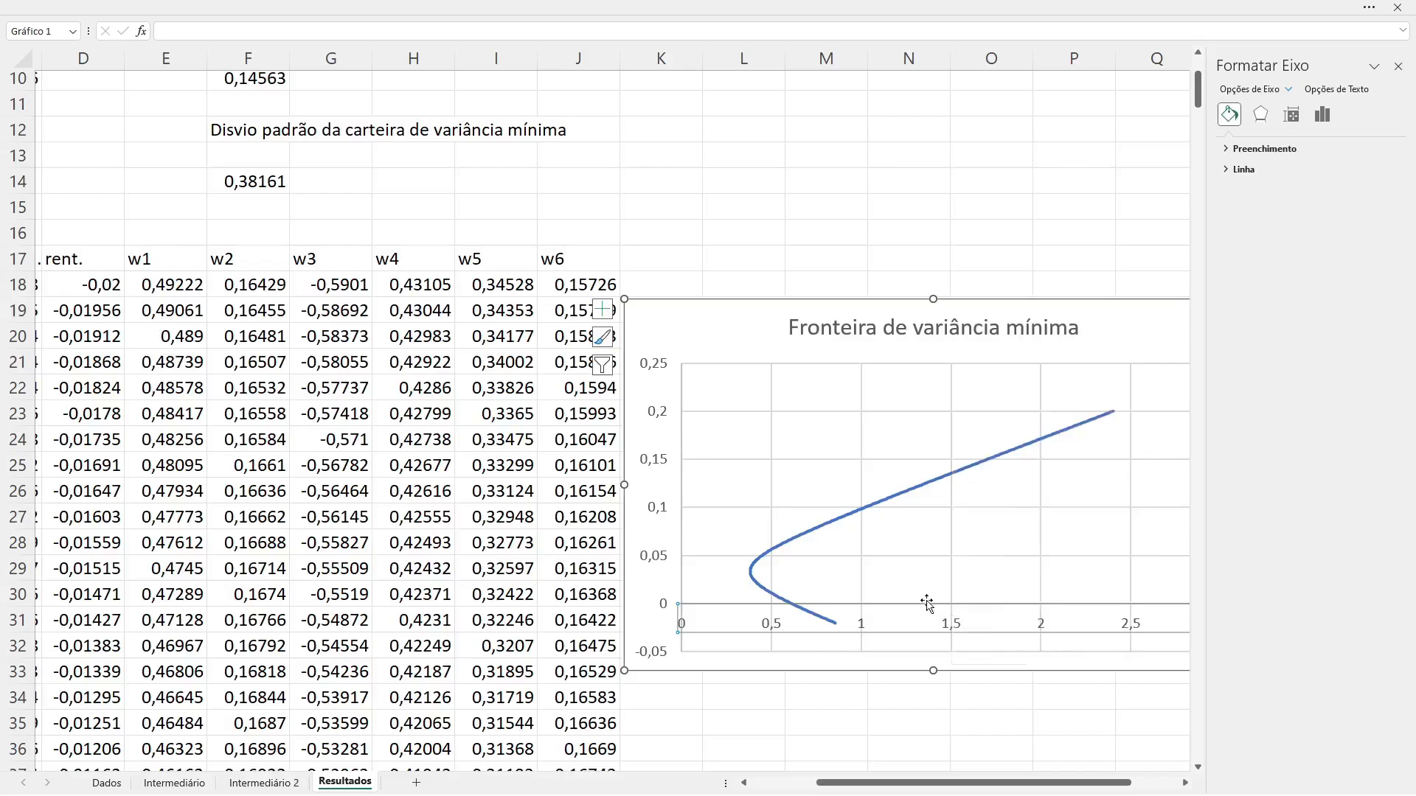
Step: Add a primary horizontal axis title to the chart and set its text to "Desvio padrão"
{"action": "key", "text": "alt"}
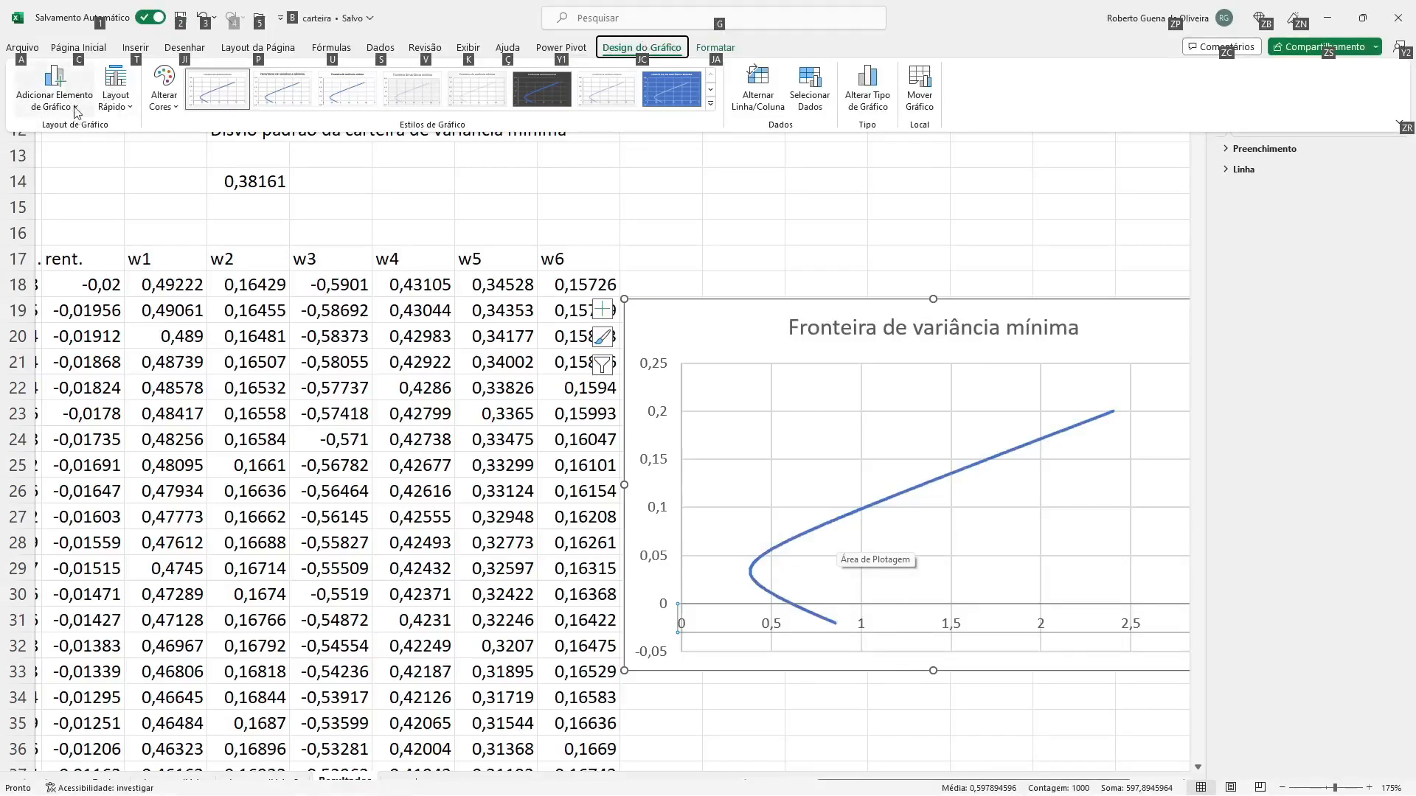
{"action": "left_click", "coordinate": [54, 94]}
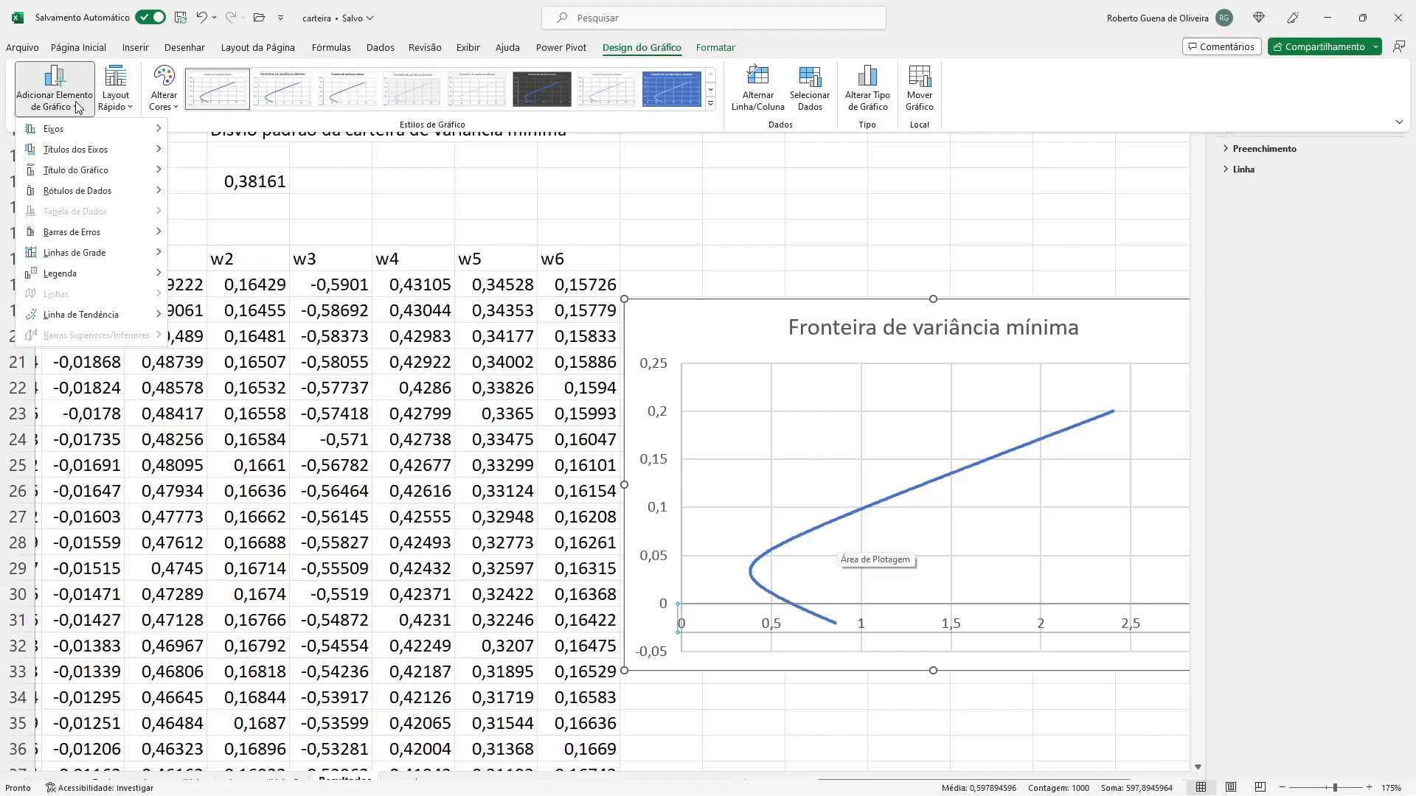
{"action": "mouse_move", "coordinate": [85, 152]}
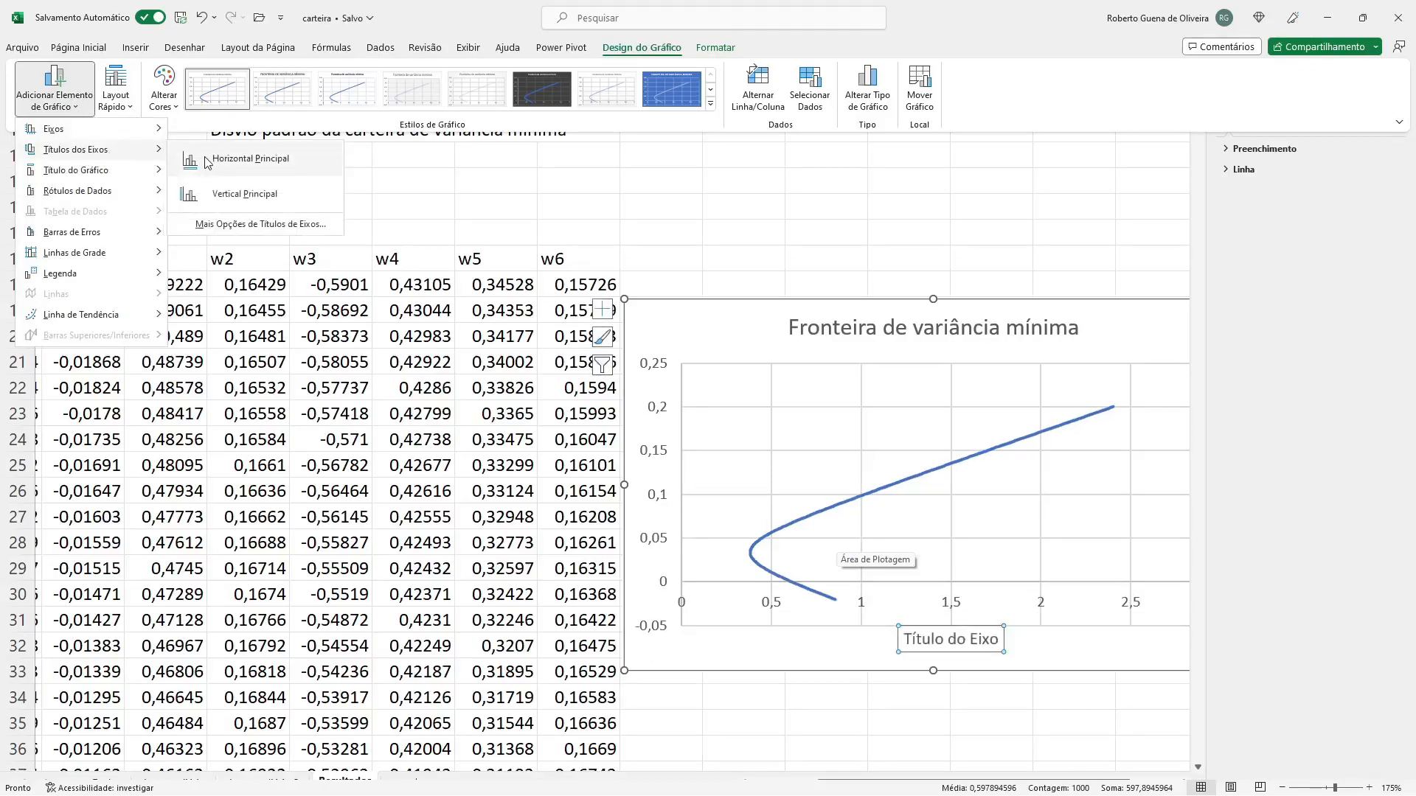
{"action": "left_click", "coordinate": [207, 163]}
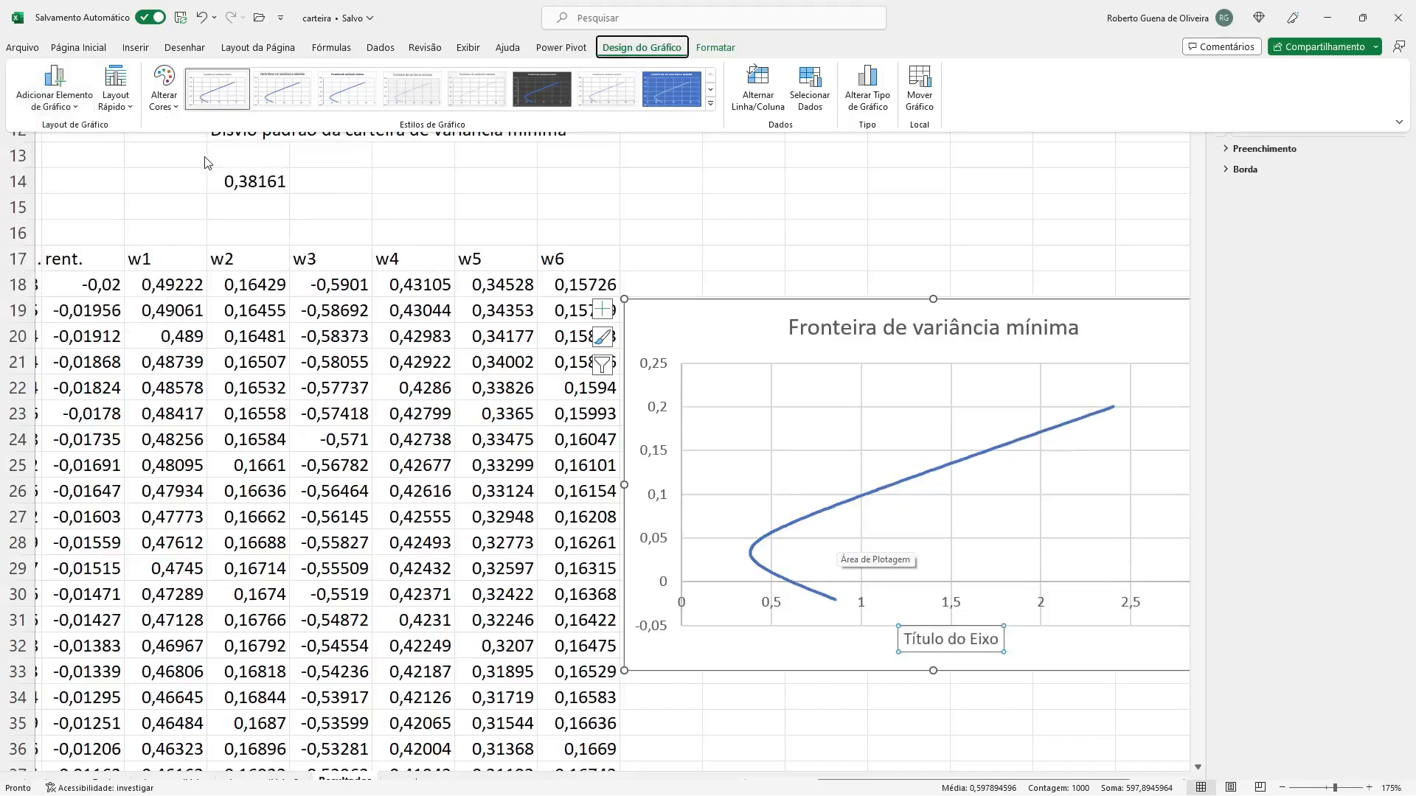
{"action": "left_click", "coordinate": [919, 636]}
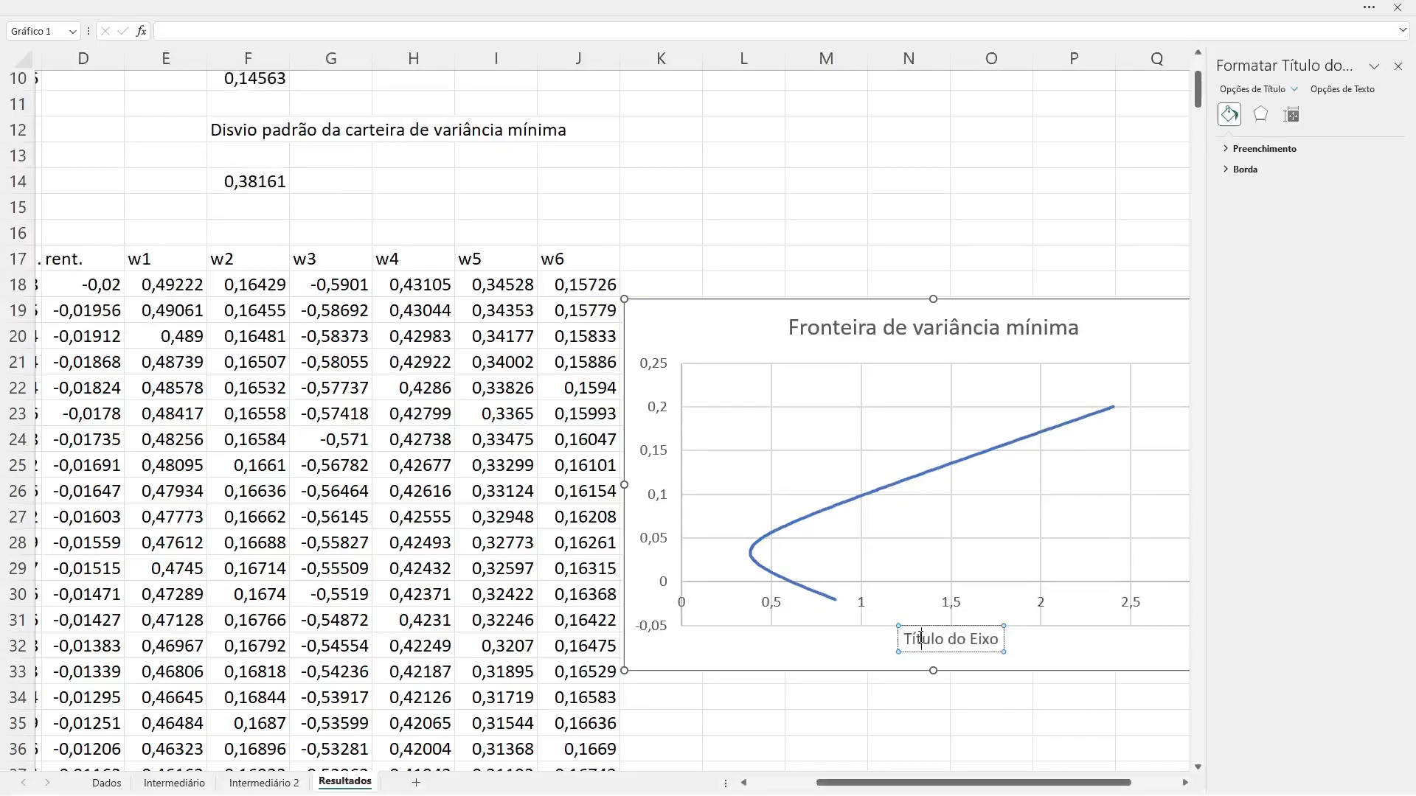
{"action": "left_click_drag", "start_coordinate": [906, 633], "coordinate": [989, 648]}
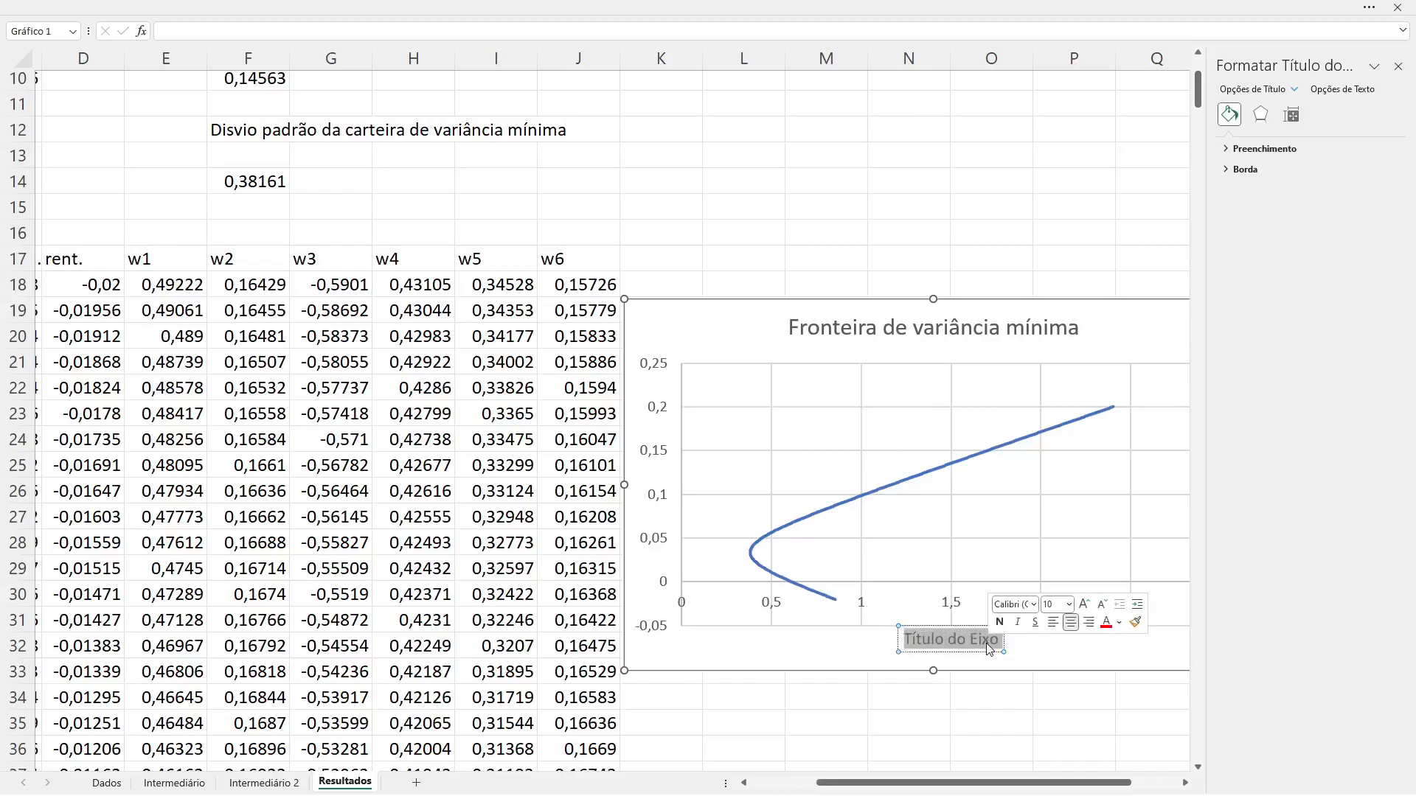
{"action": "type", "text": "Desv"}
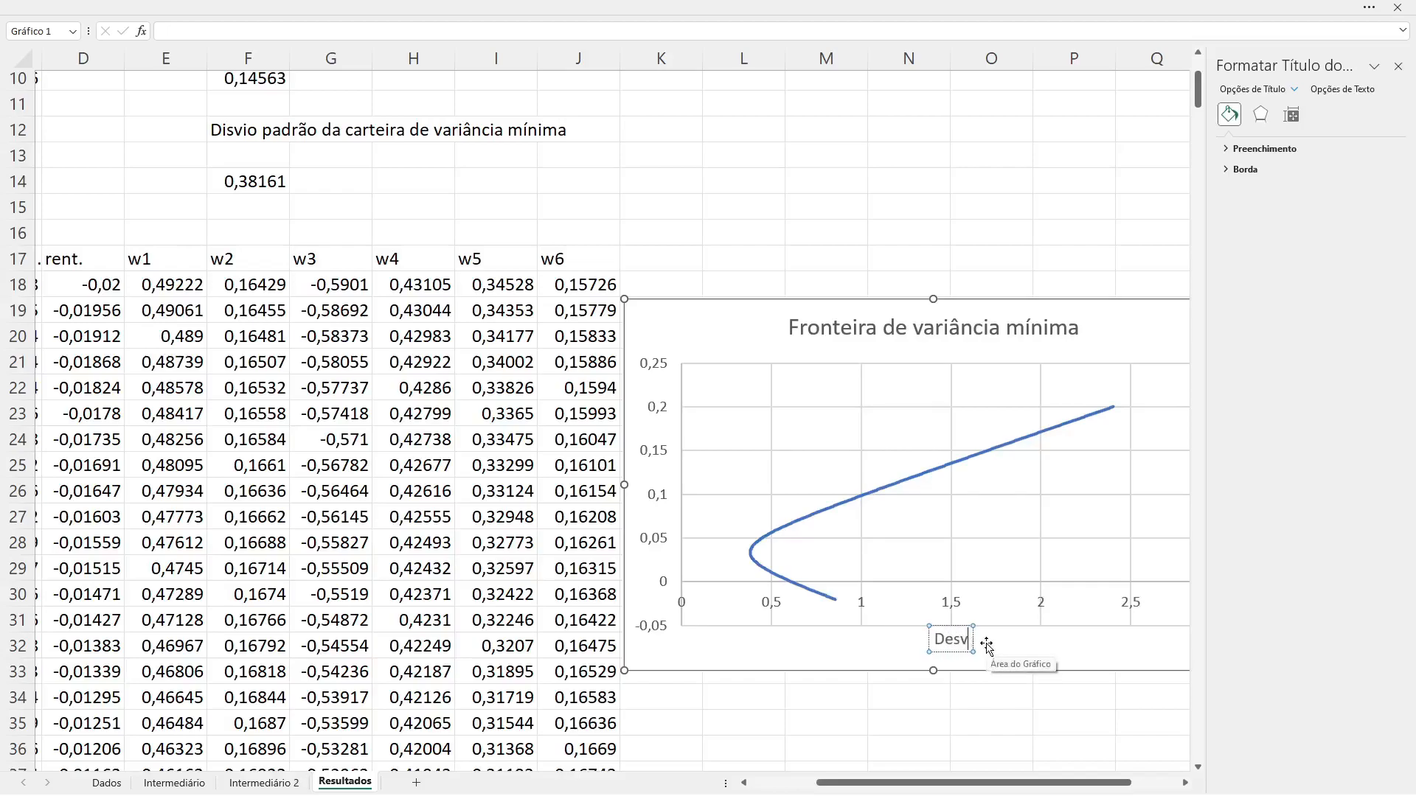
{"action": "type", "text": "io padrão"}
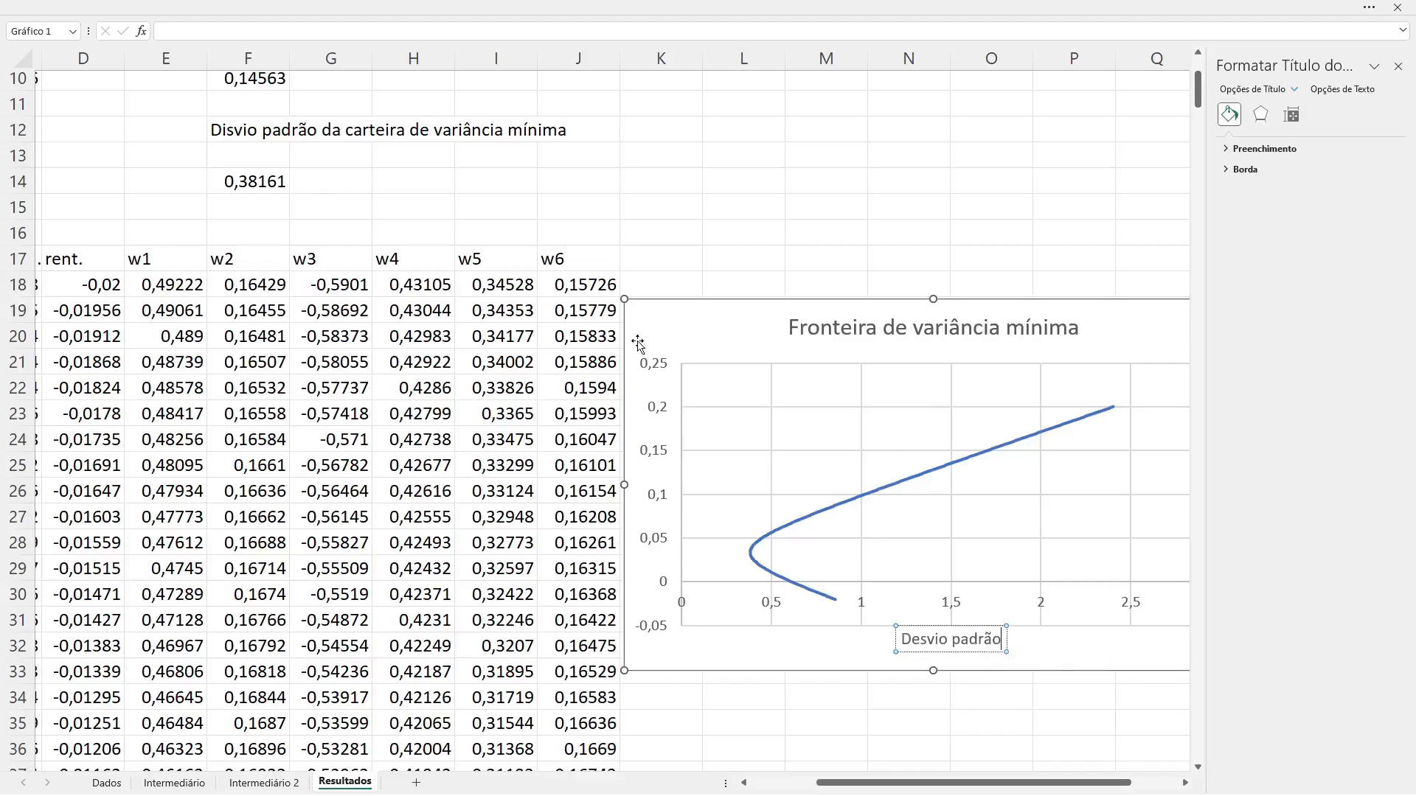
Step: Add a primary vertical axis title to the chart and set its text to "Rentabilidade esperada"
{"action": "key", "text": "alt"}
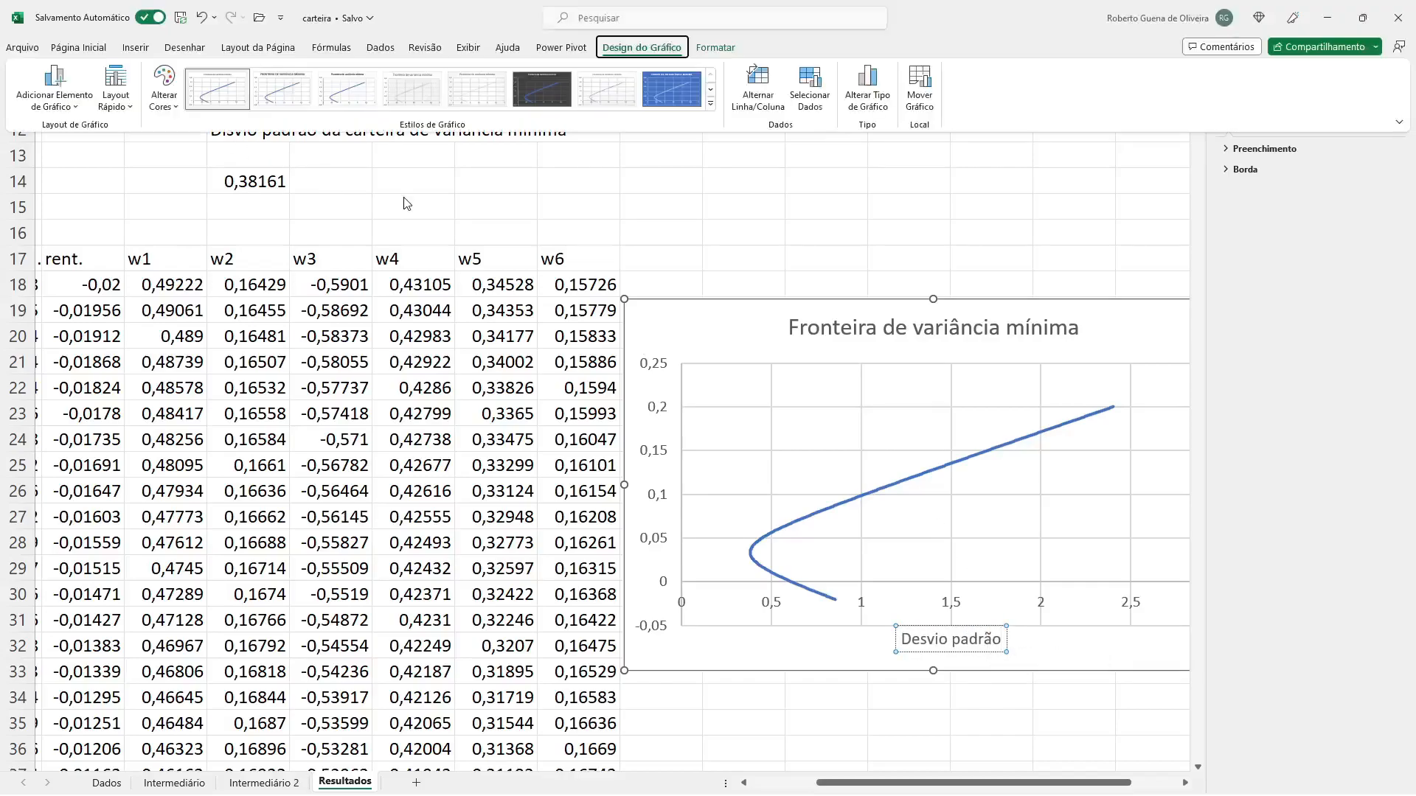
{"action": "left_click", "coordinate": [64, 103]}
{"action": "mouse_move", "coordinate": [86, 153]}
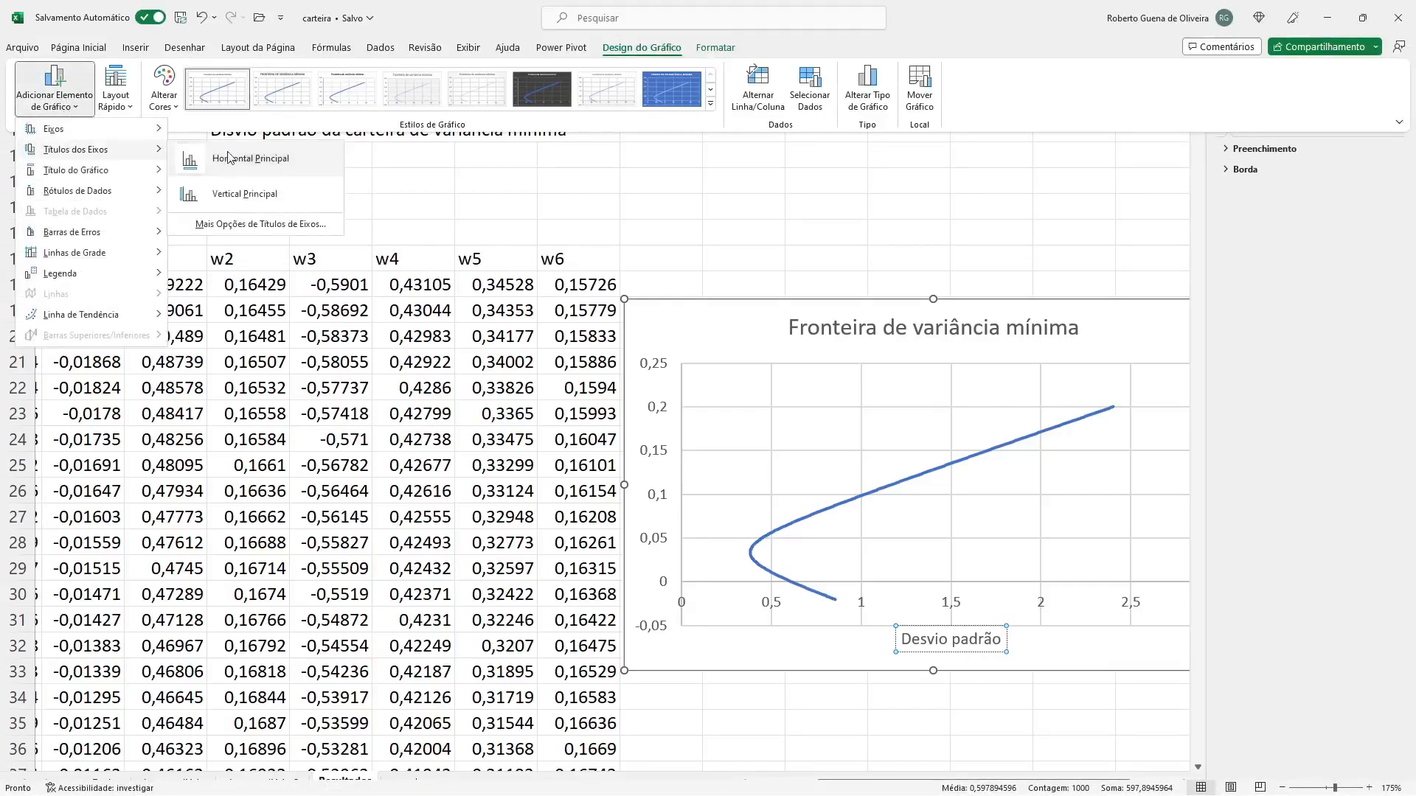
{"action": "left_click", "coordinate": [251, 196]}
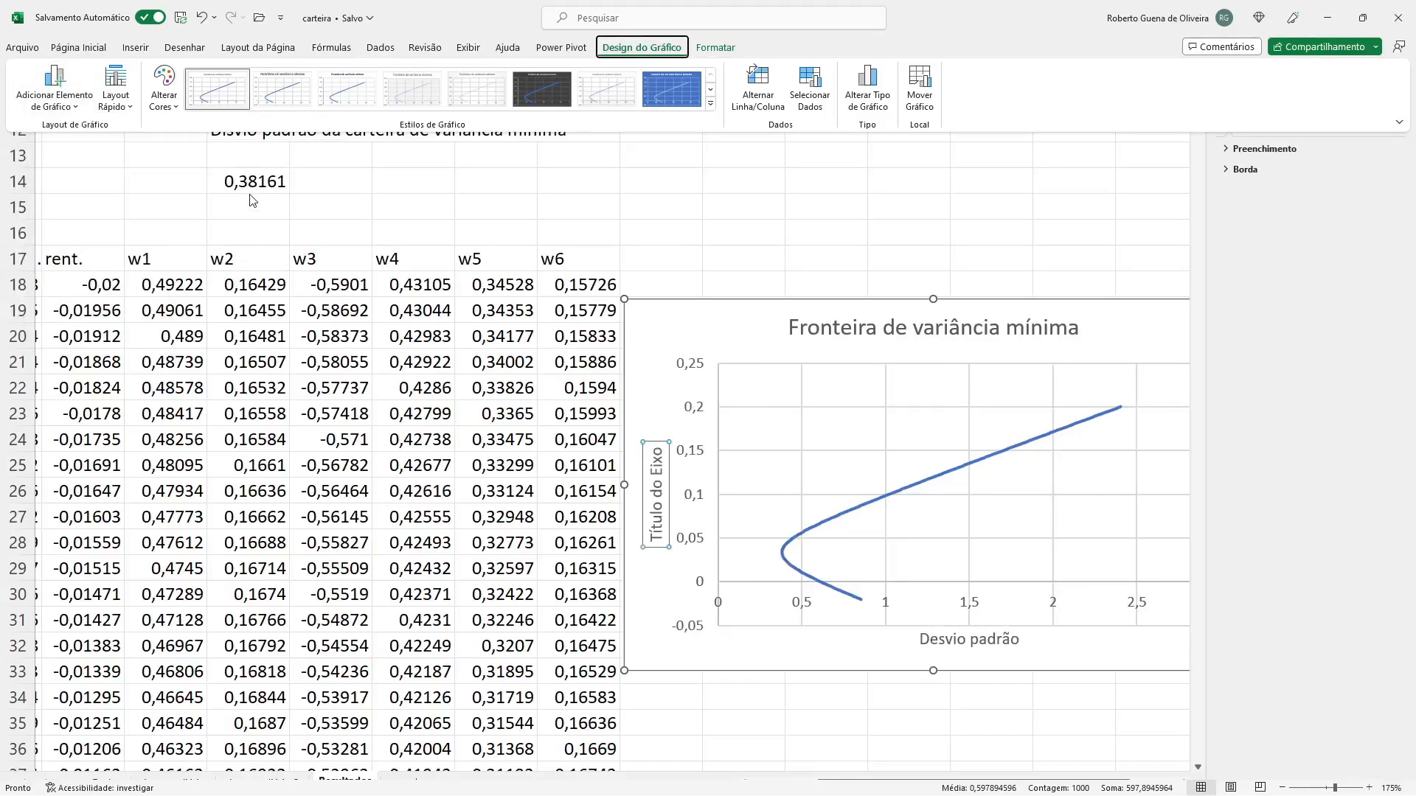
{"action": "double_click", "coordinate": [656, 527]}
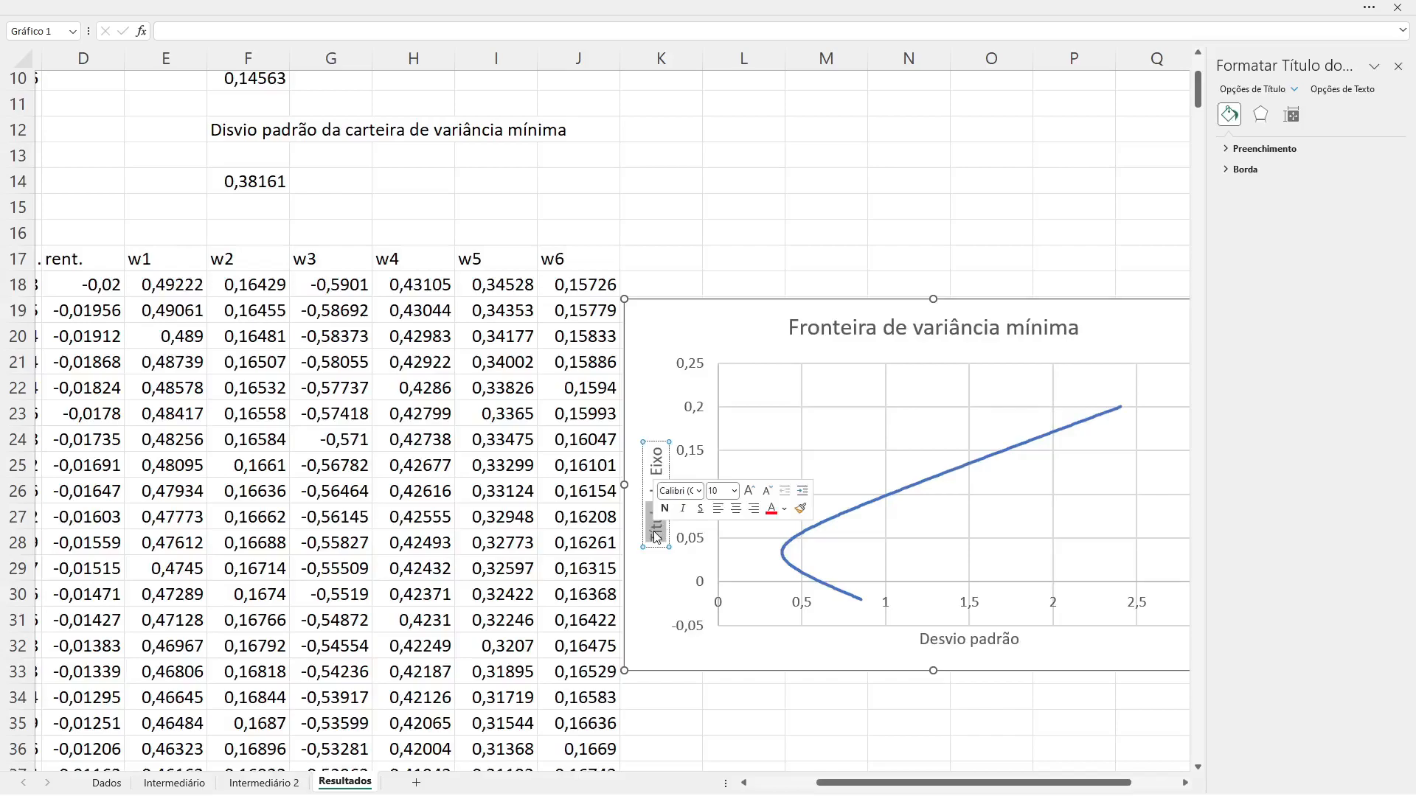
{"action": "type", "text": "Ren"}
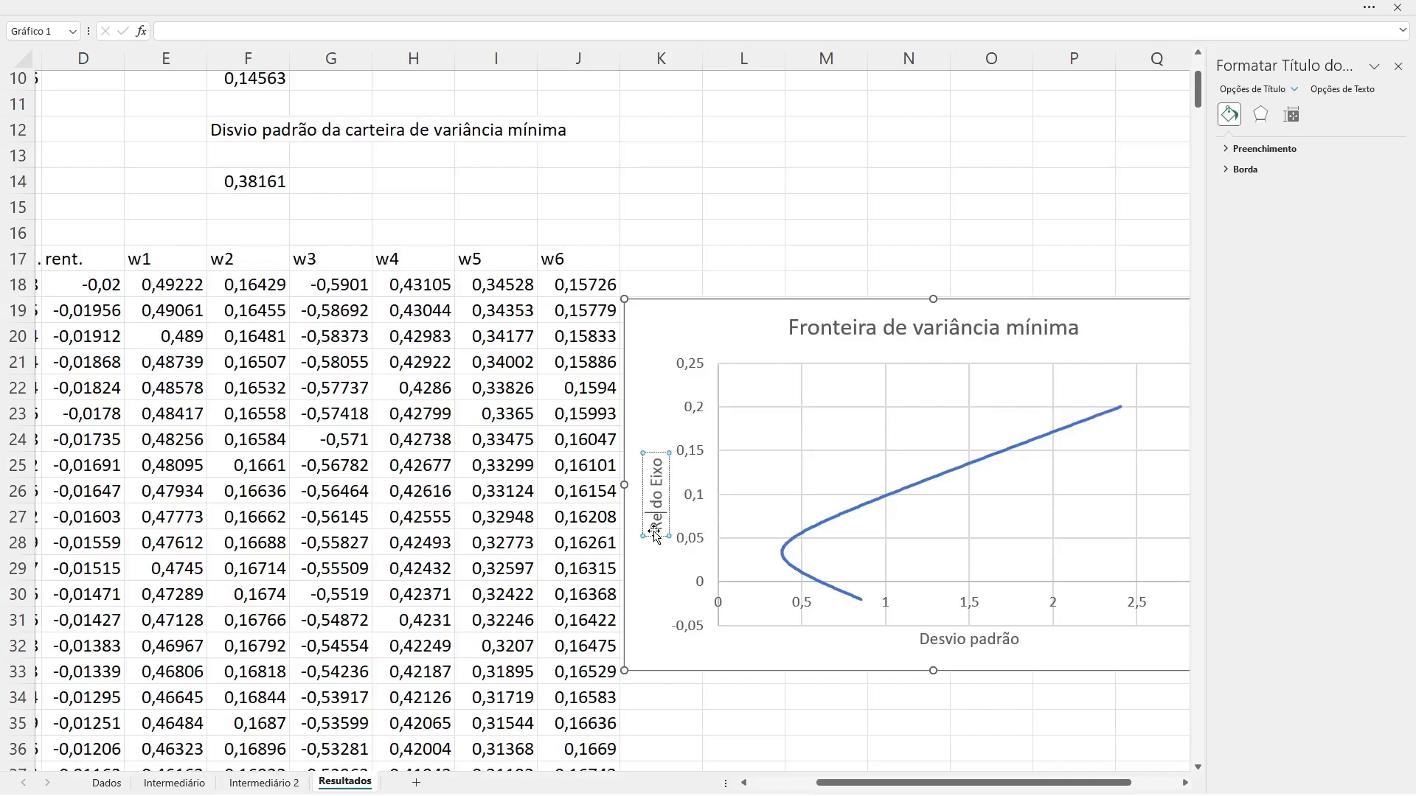
{"action": "type", "text": "tabilidade"}
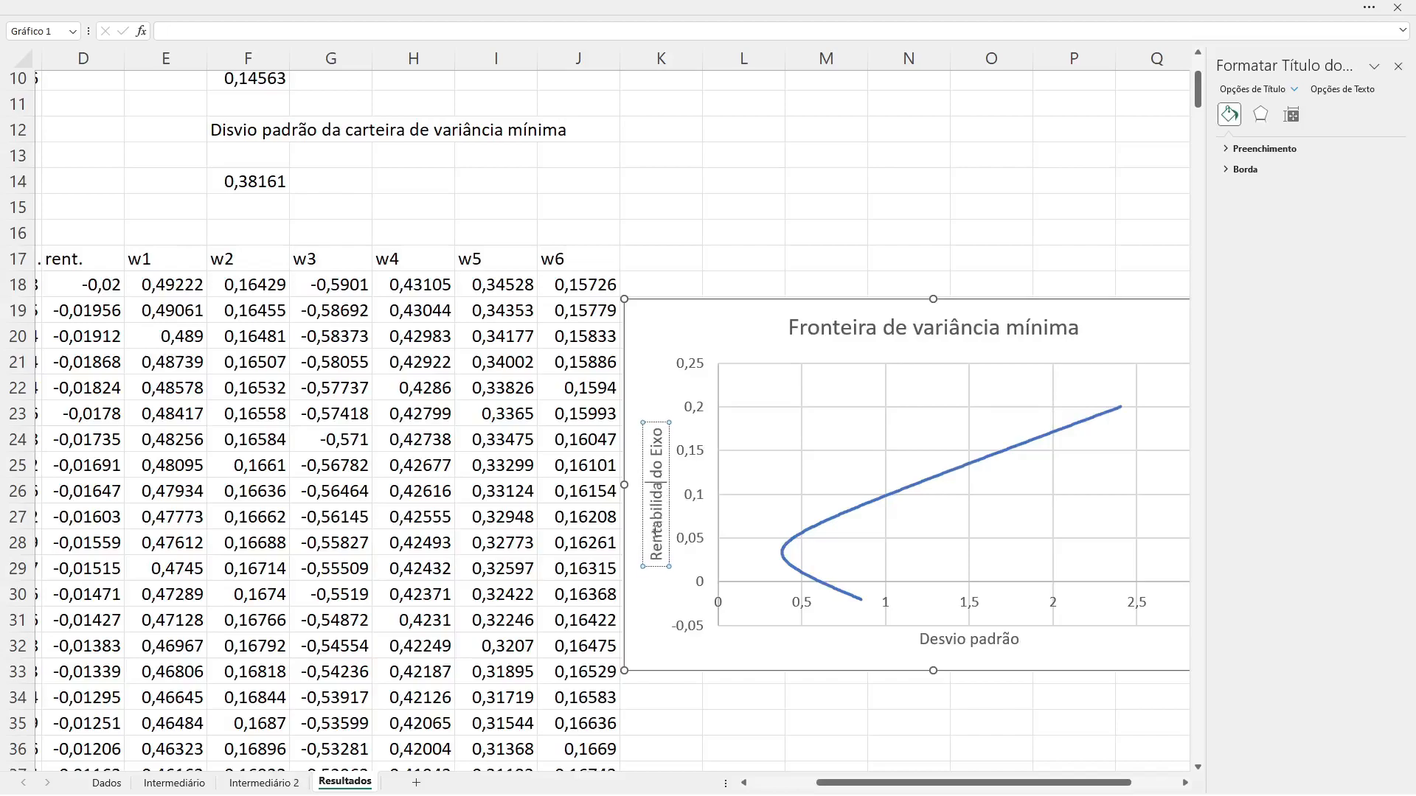
{"action": "key", "text": "Delete"}
{"action": "key", "text": "Delete"}
{"action": "key", "text": "Delete"}
{"action": "key", "text": "Delete"}
{"action": "key", "text": "Delete"}
{"action": "key", "text": "Delete"}
{"action": "key", "text": "Delete"}
{"action": "key", "text": "Delete"}
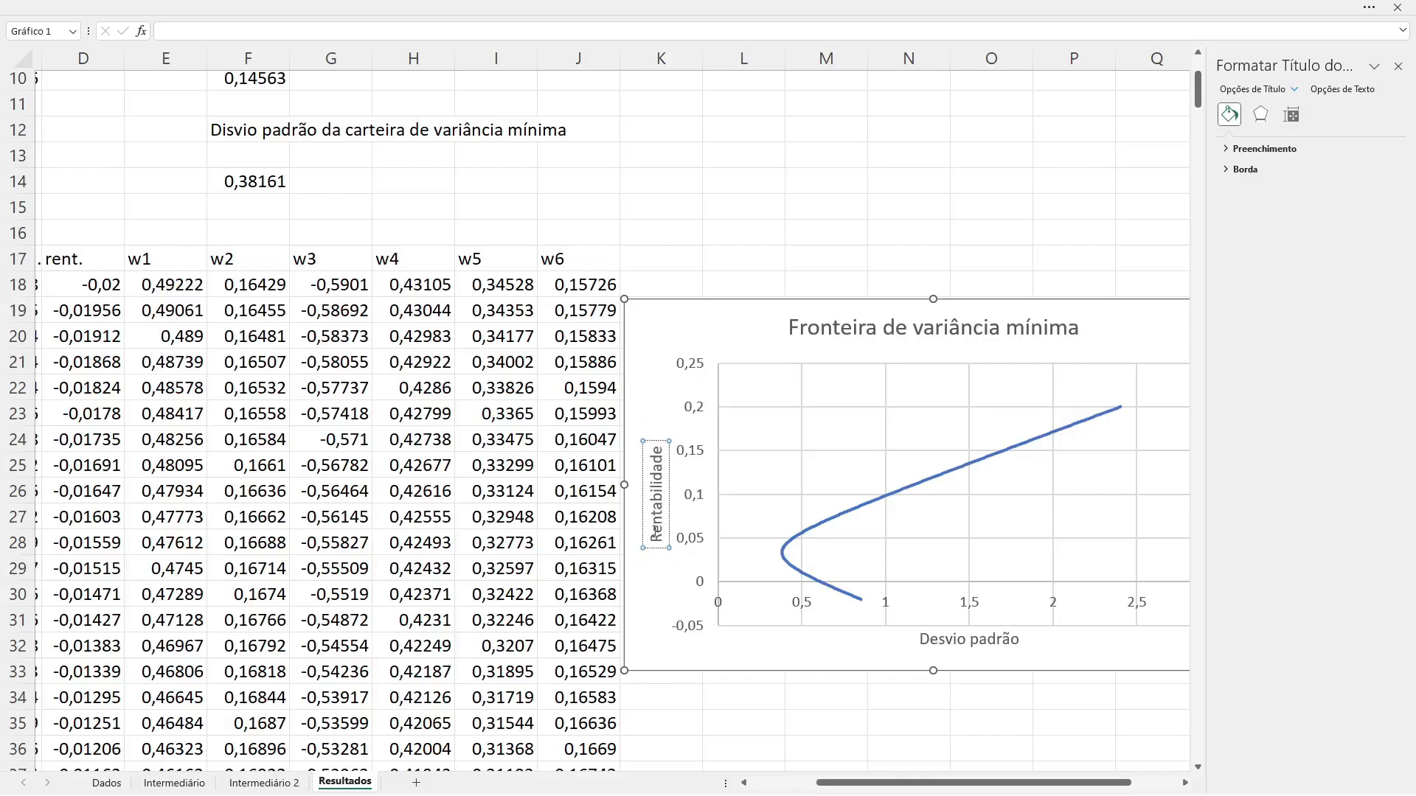
{"action": "type", "text": "esperada"}
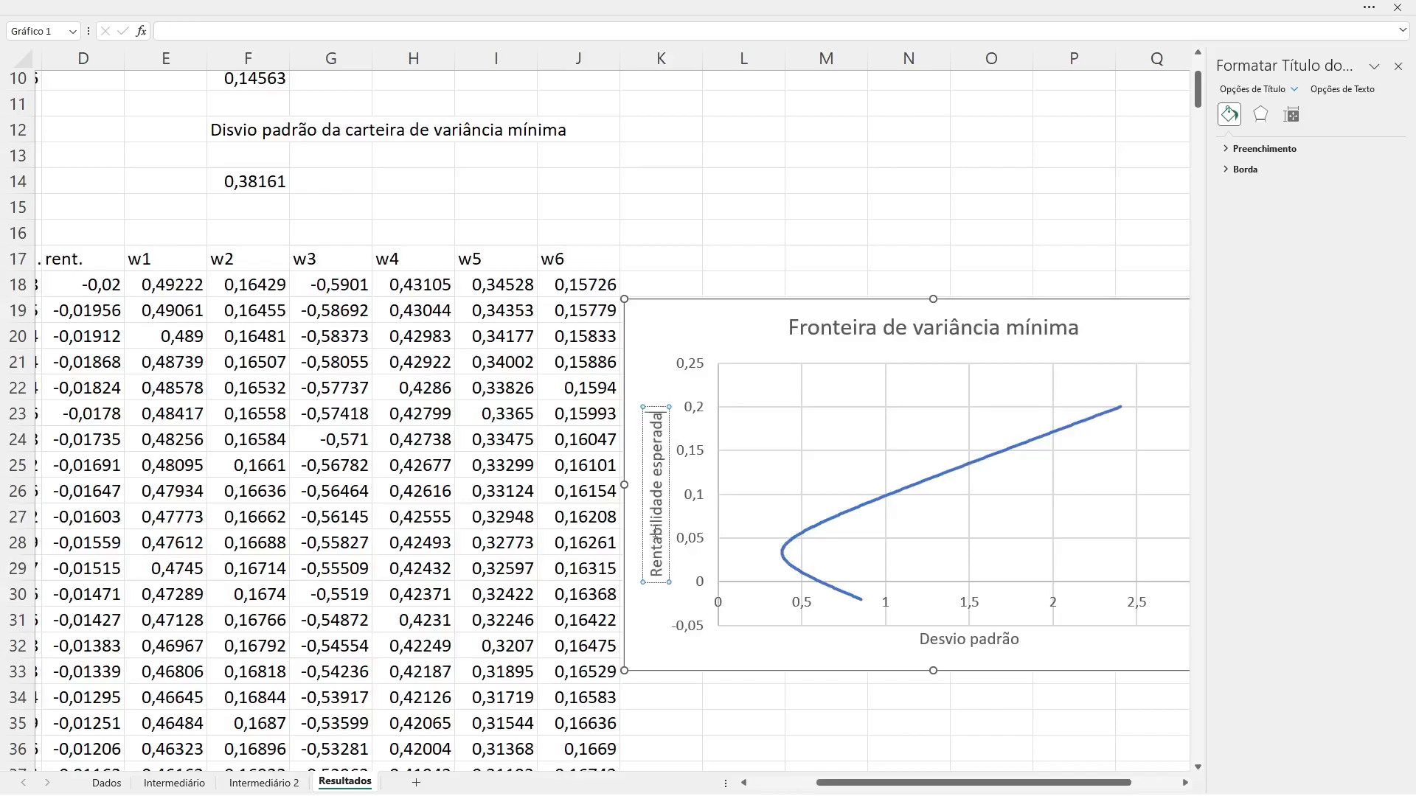
{"action": "left_click", "coordinate": [815, 726]}
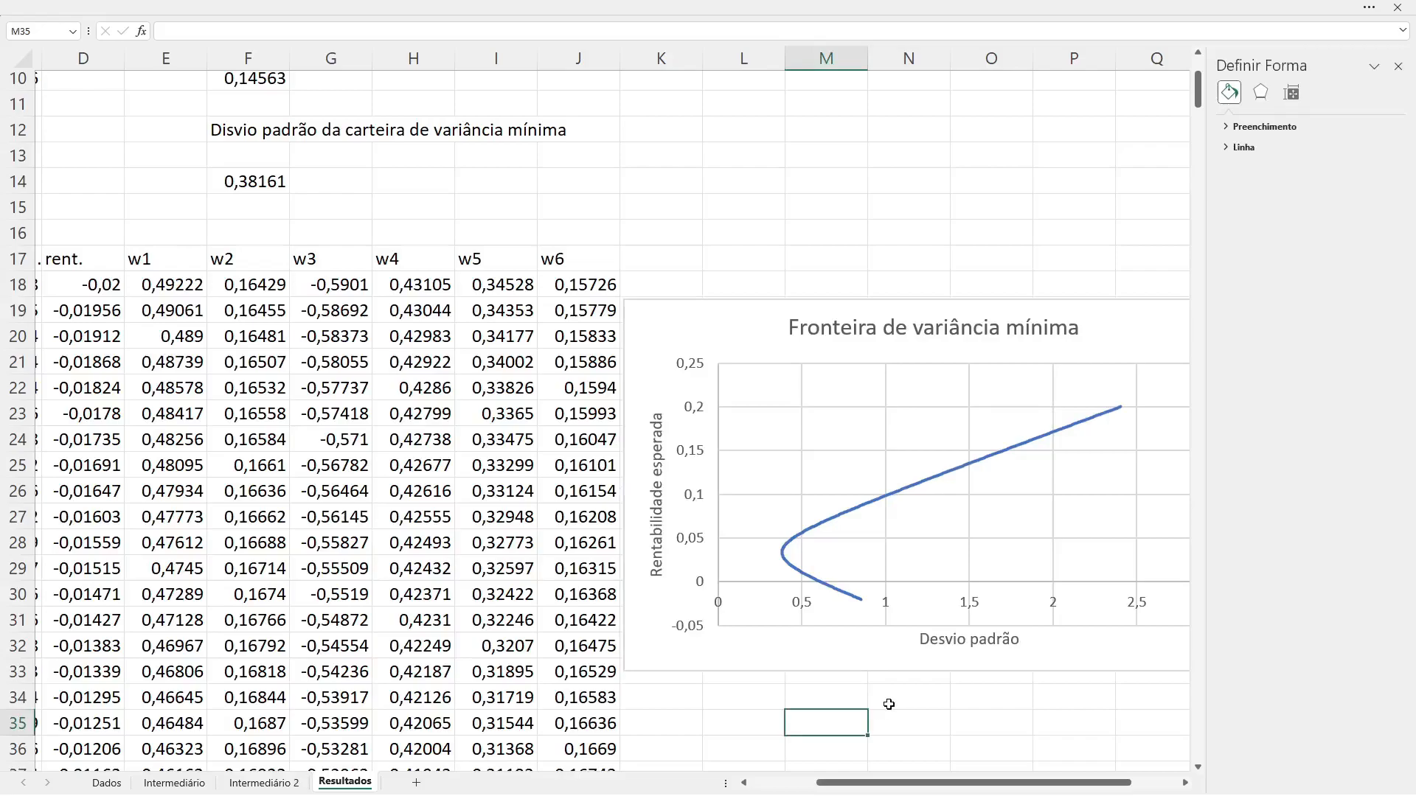
Step: Make the chart taller, extending its lower edge to row 36 and its upper edge to row 16
{"action": "left_click", "coordinate": [774, 650]}
{"action": "left_click_drag", "start_coordinate": [933, 672], "coordinate": [929, 751]}
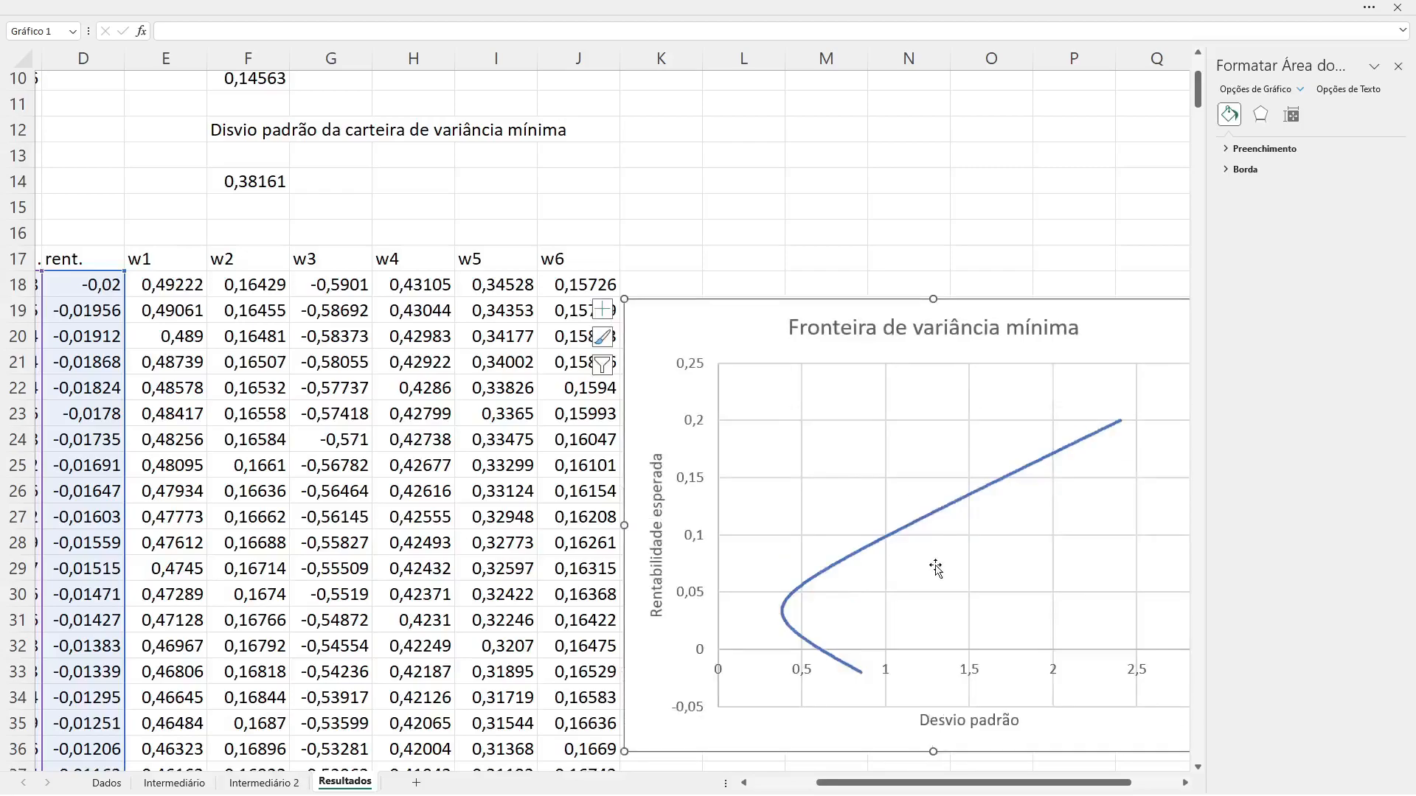
{"action": "left_click_drag", "start_coordinate": [942, 302], "coordinate": [949, 226]}
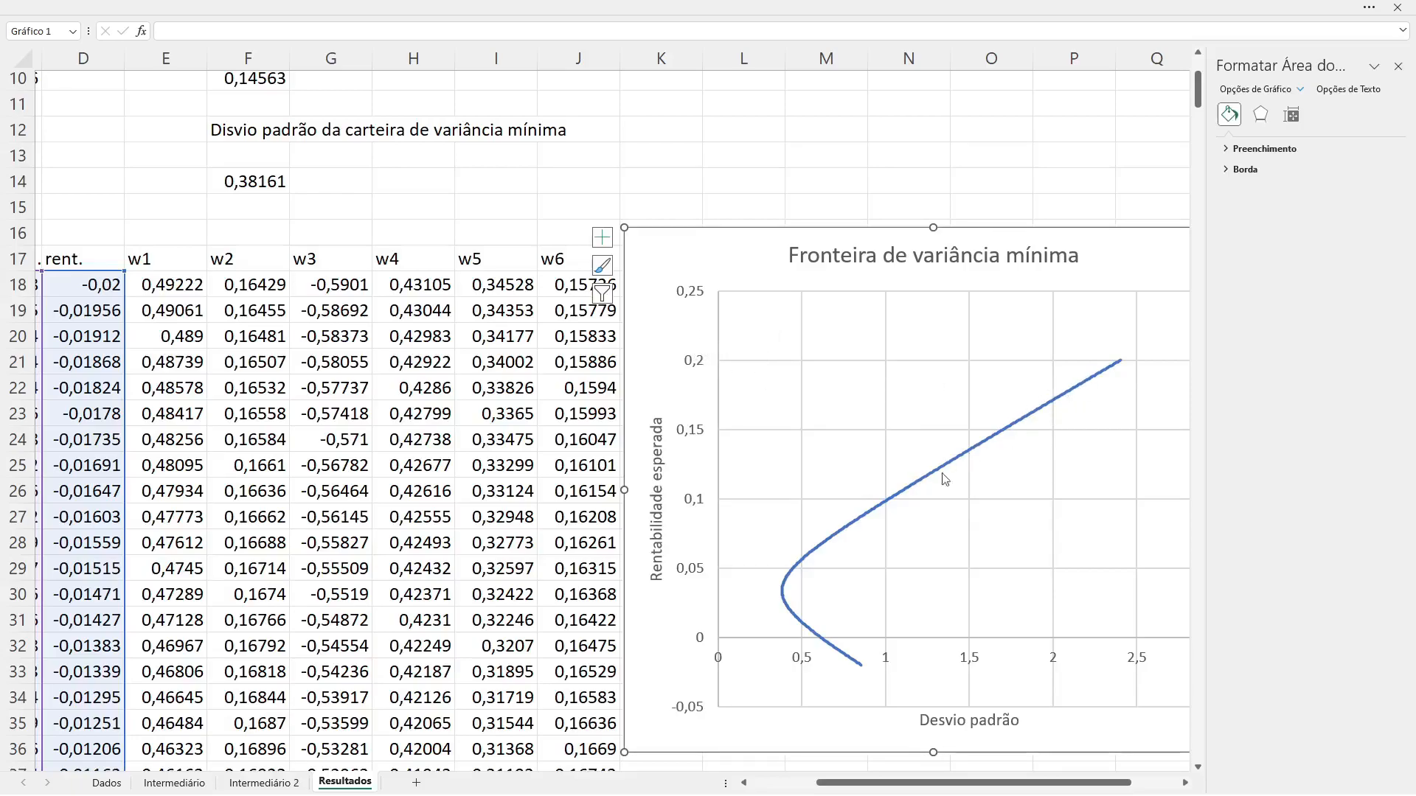
Step: Change the step of the SEQUÊNCIA formula in B18 so it reads =SEQUÊNCIA(500; 1; -0,02; 0,14/499)
{"action": "mouse_move", "coordinate": [1070, 402]}
{"action": "left_click", "coordinate": [97, 286]}
{"action": "key", "text": "Left"}
{"action": "key", "text": "Left"}
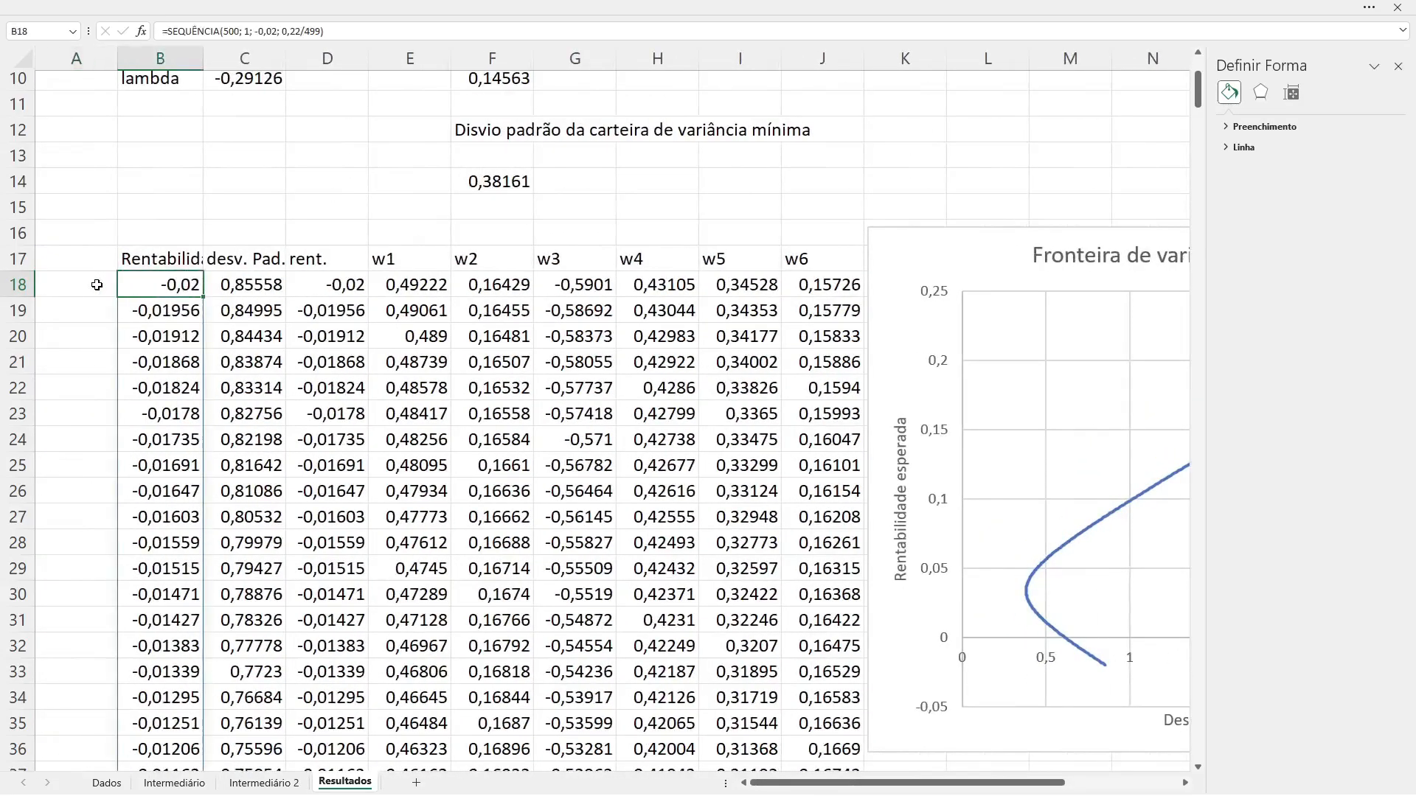
{"action": "left_click", "coordinate": [299, 31]}
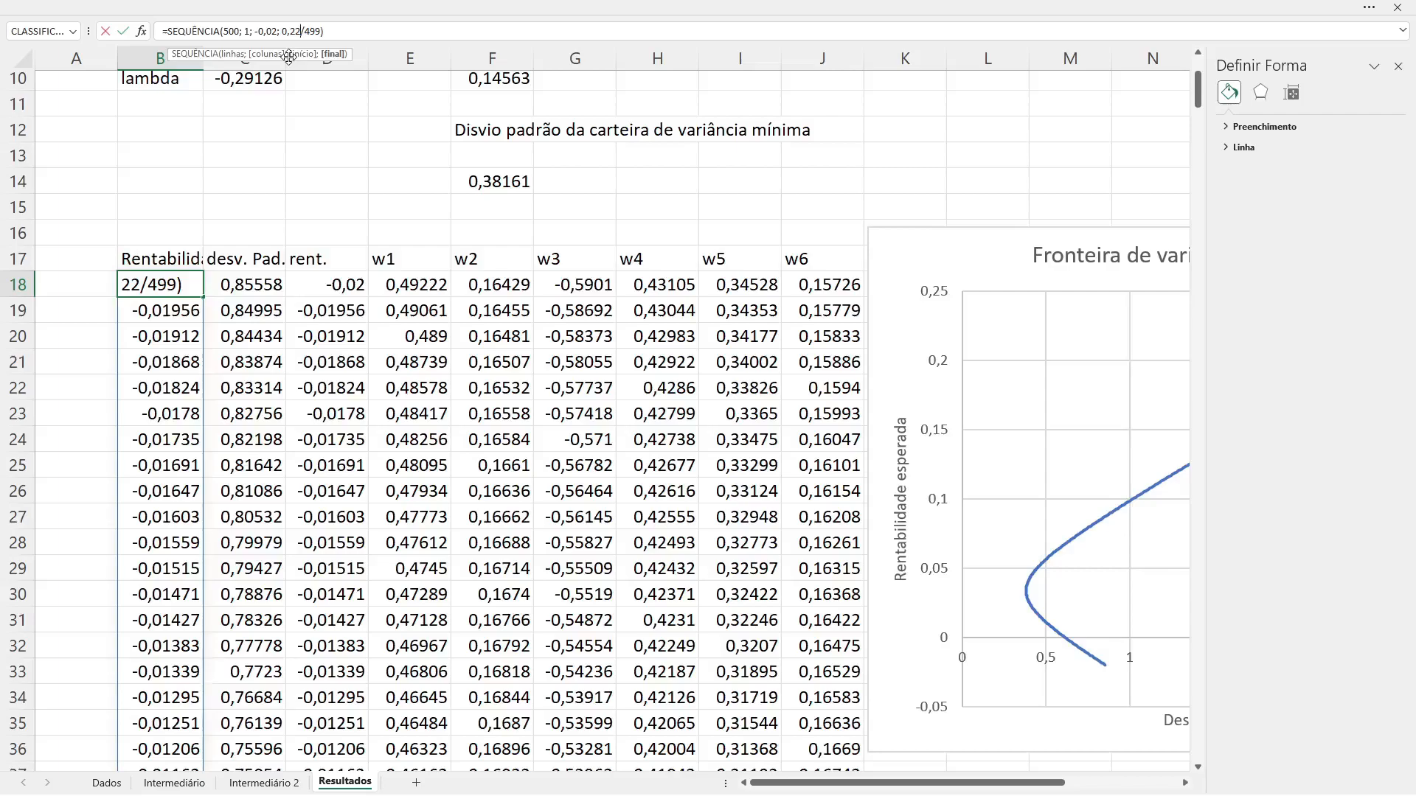
{"action": "key", "text": "BackSpace"}
{"action": "key", "text": "BackSpace"}
{"action": "type", "text": "14"}
{"action": "key", "text": "Return"}
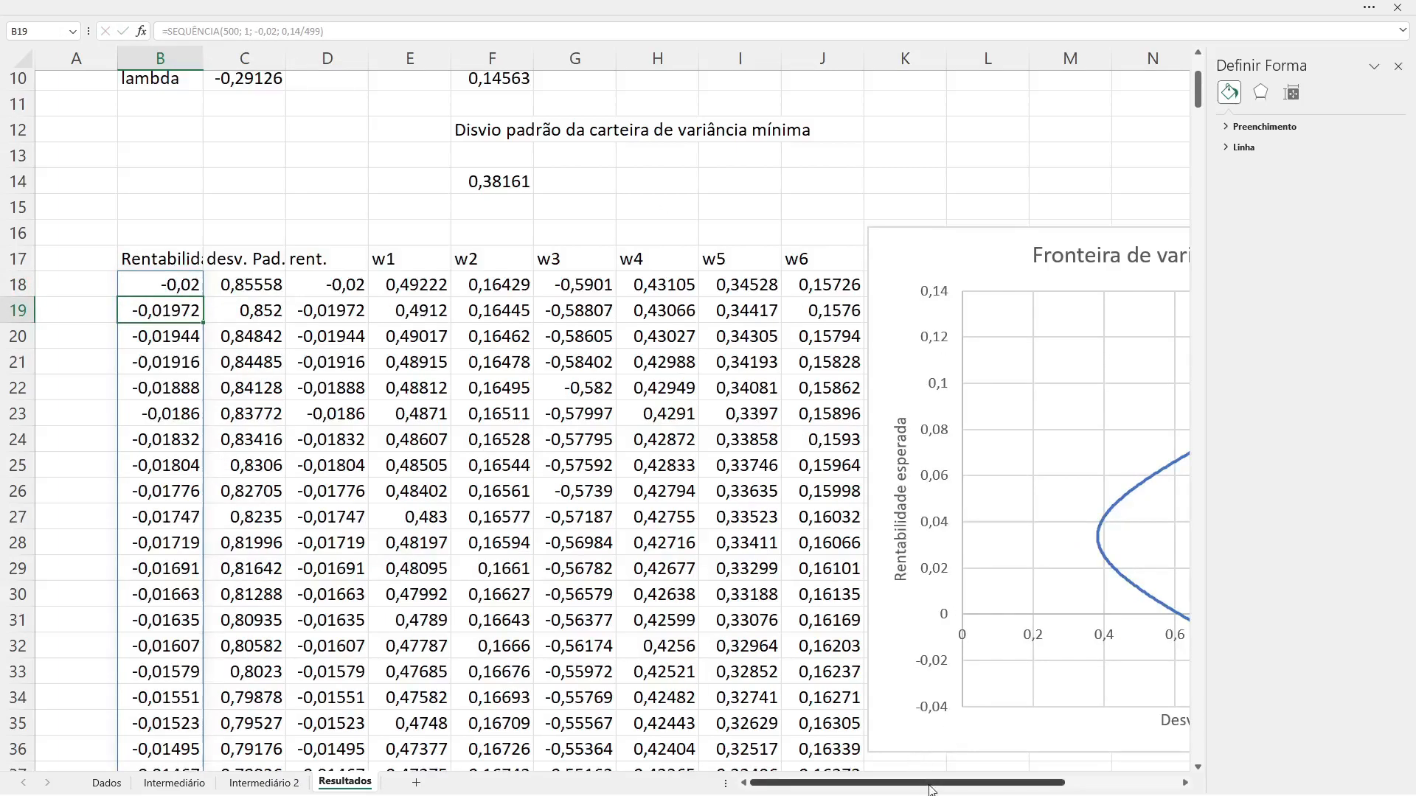
Step: Close the formatting pane and move the chart away from the w6 column so it starts in column L at row 15
{"action": "left_click_drag", "start_coordinate": [936, 788], "coordinate": [1024, 791]}
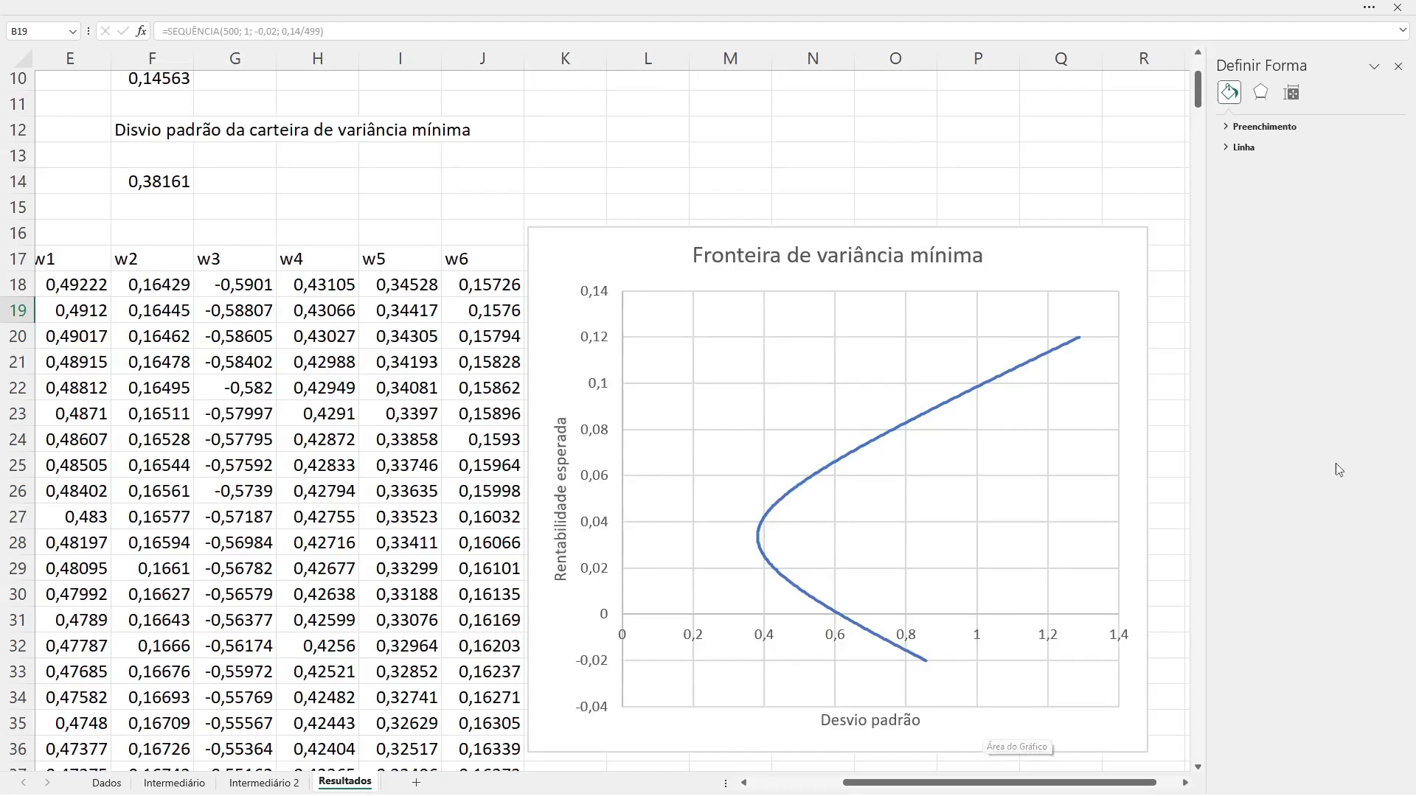
{"action": "left_click", "coordinate": [1399, 67]}
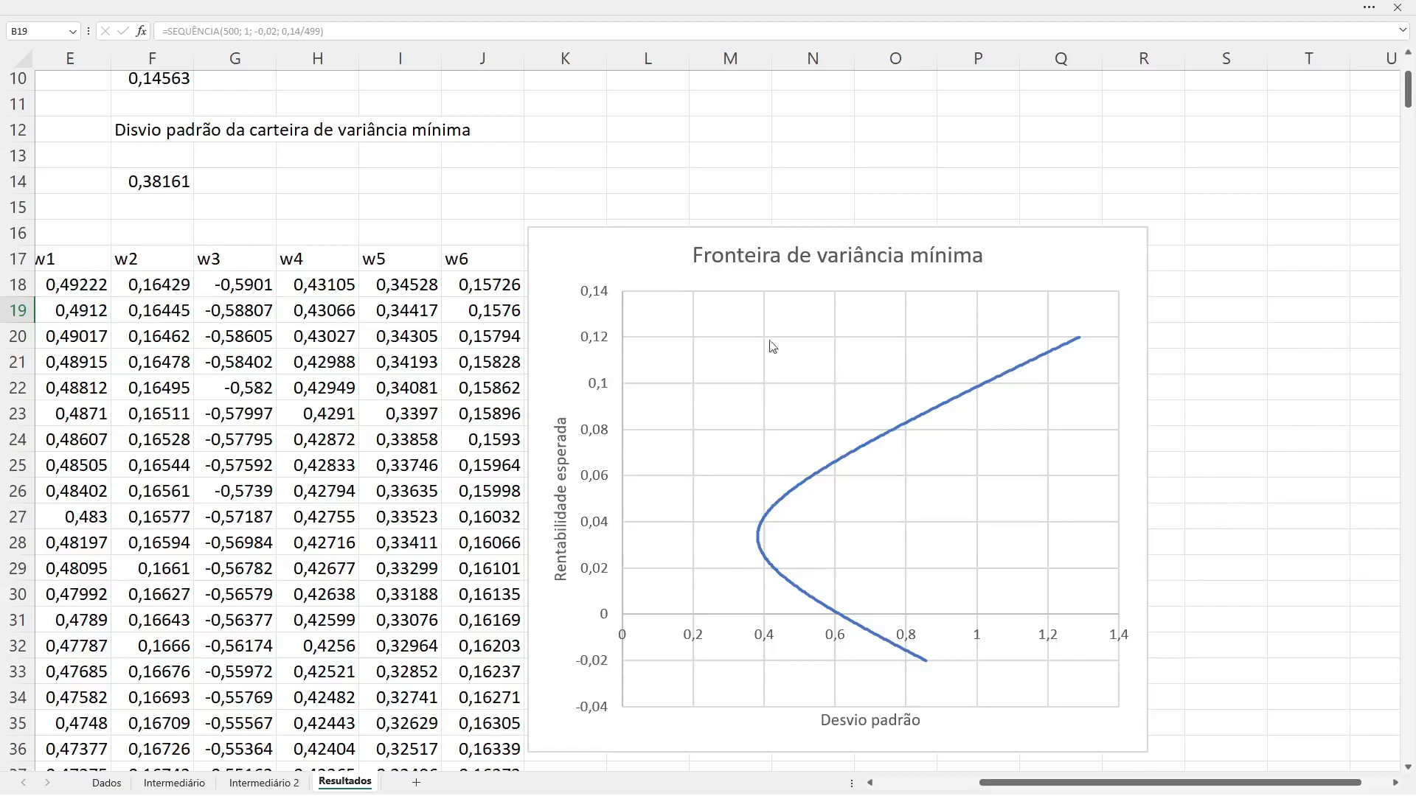
{"action": "left_click", "coordinate": [595, 254]}
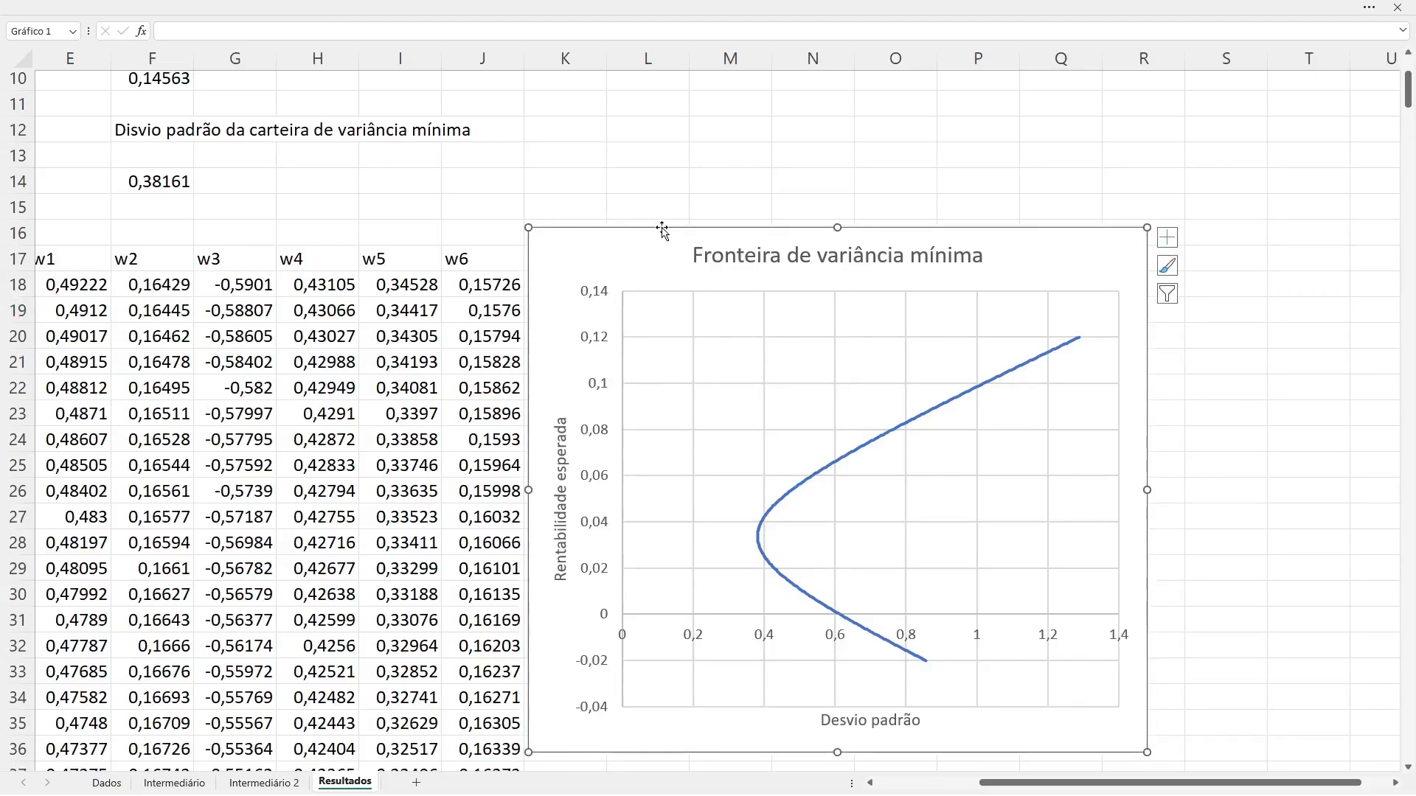
{"action": "left_click_drag", "start_coordinate": [663, 231], "coordinate": [748, 213]}
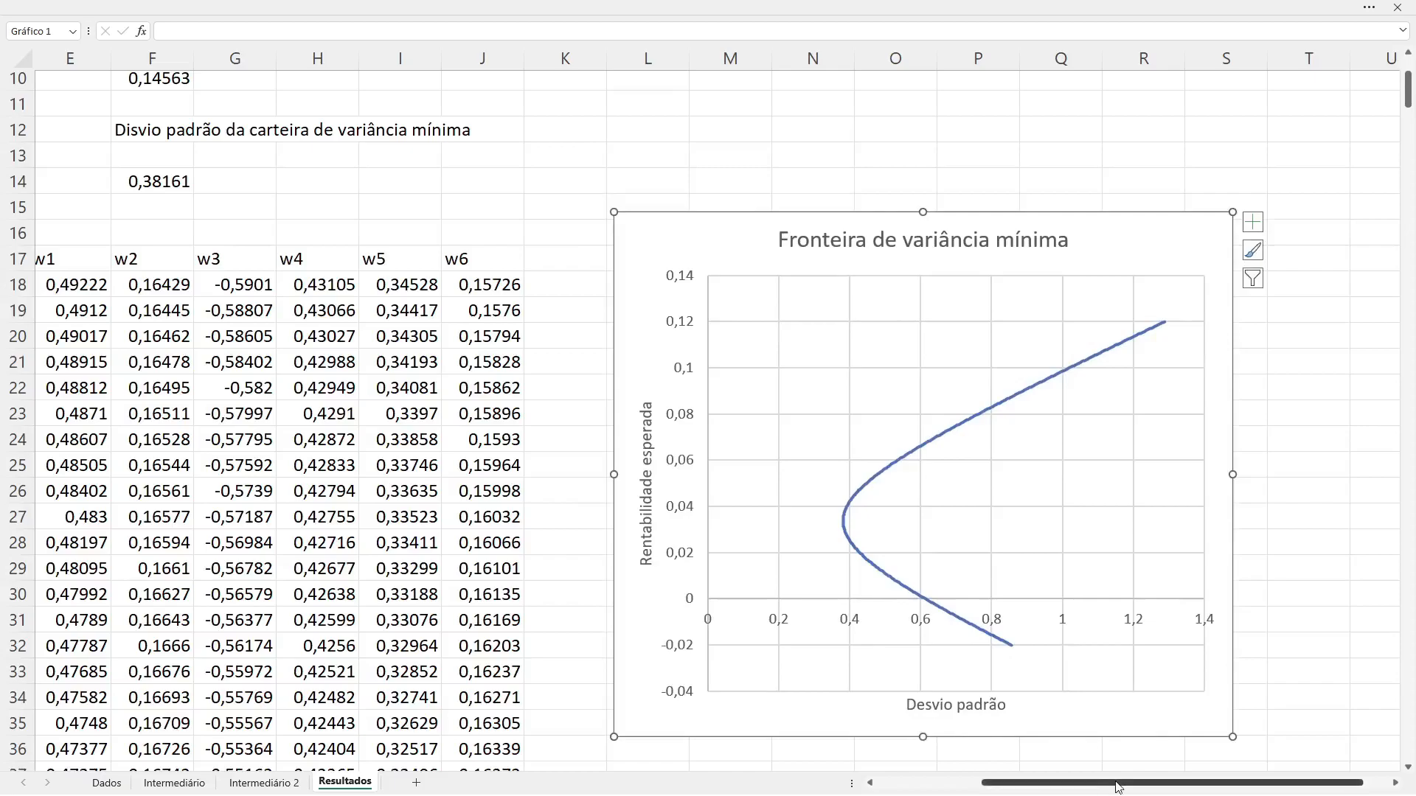
{"action": "left_click_drag", "start_coordinate": [1120, 787], "coordinate": [1079, 789]}
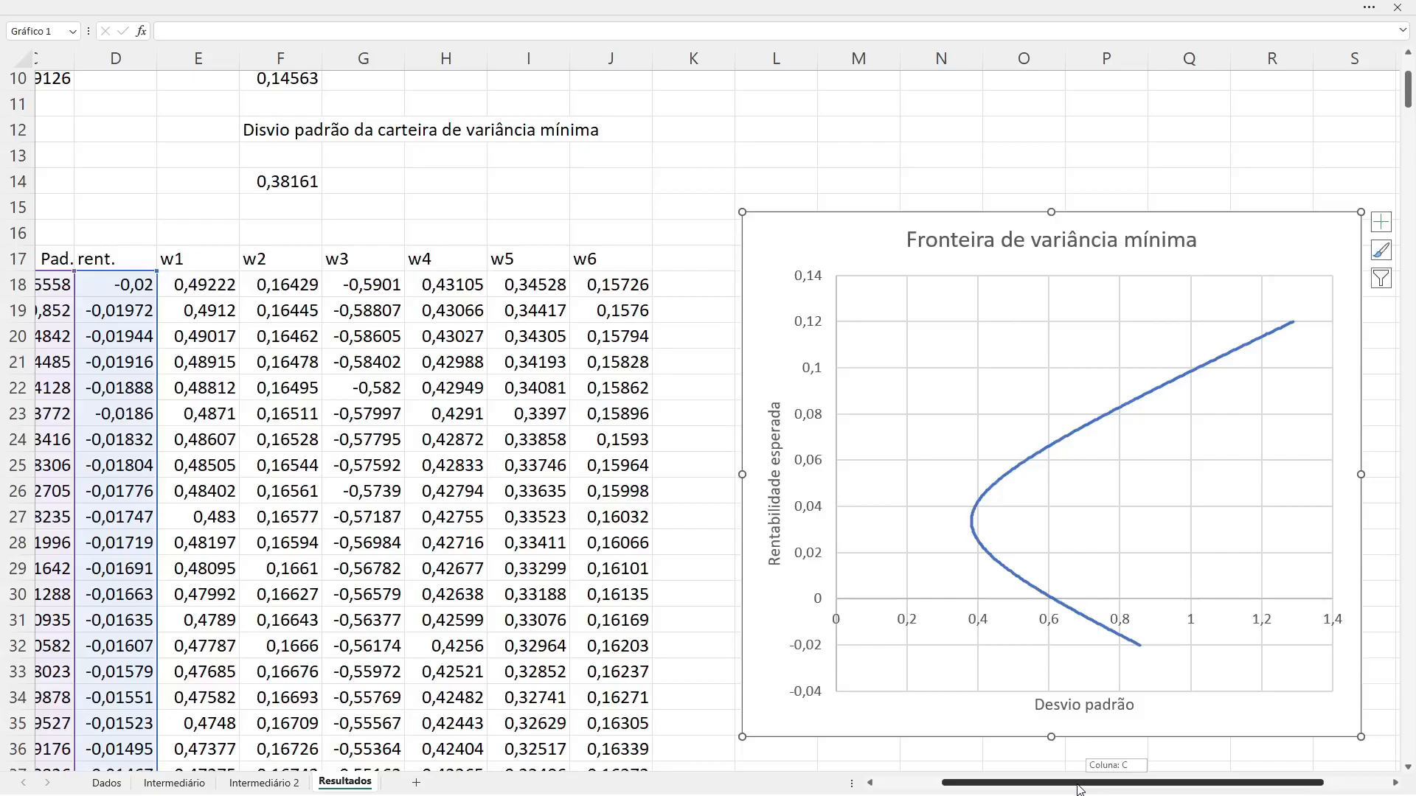
{"action": "left_click_drag", "start_coordinate": [1079, 788], "coordinate": [1075, 790]}
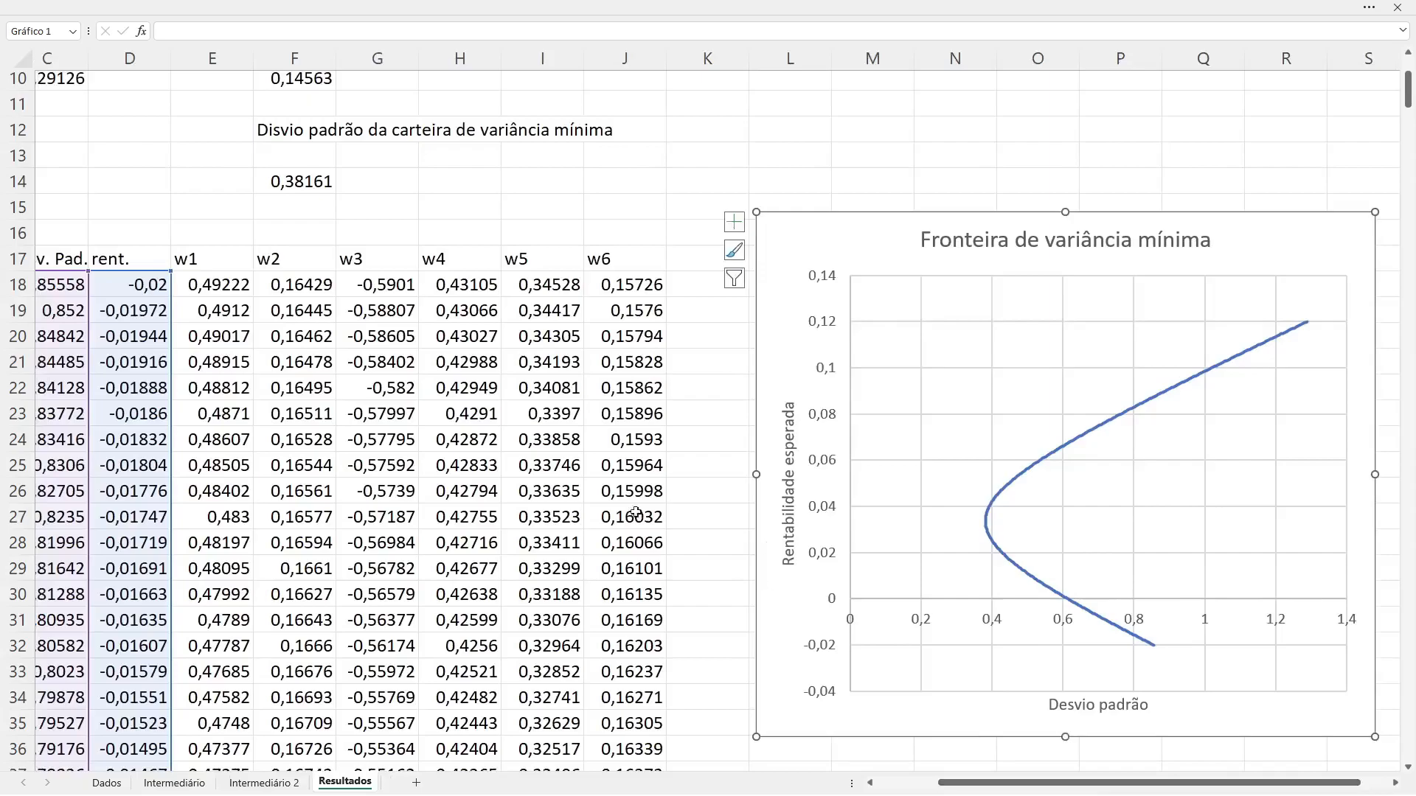
{"action": "left_click", "coordinate": [701, 505]}
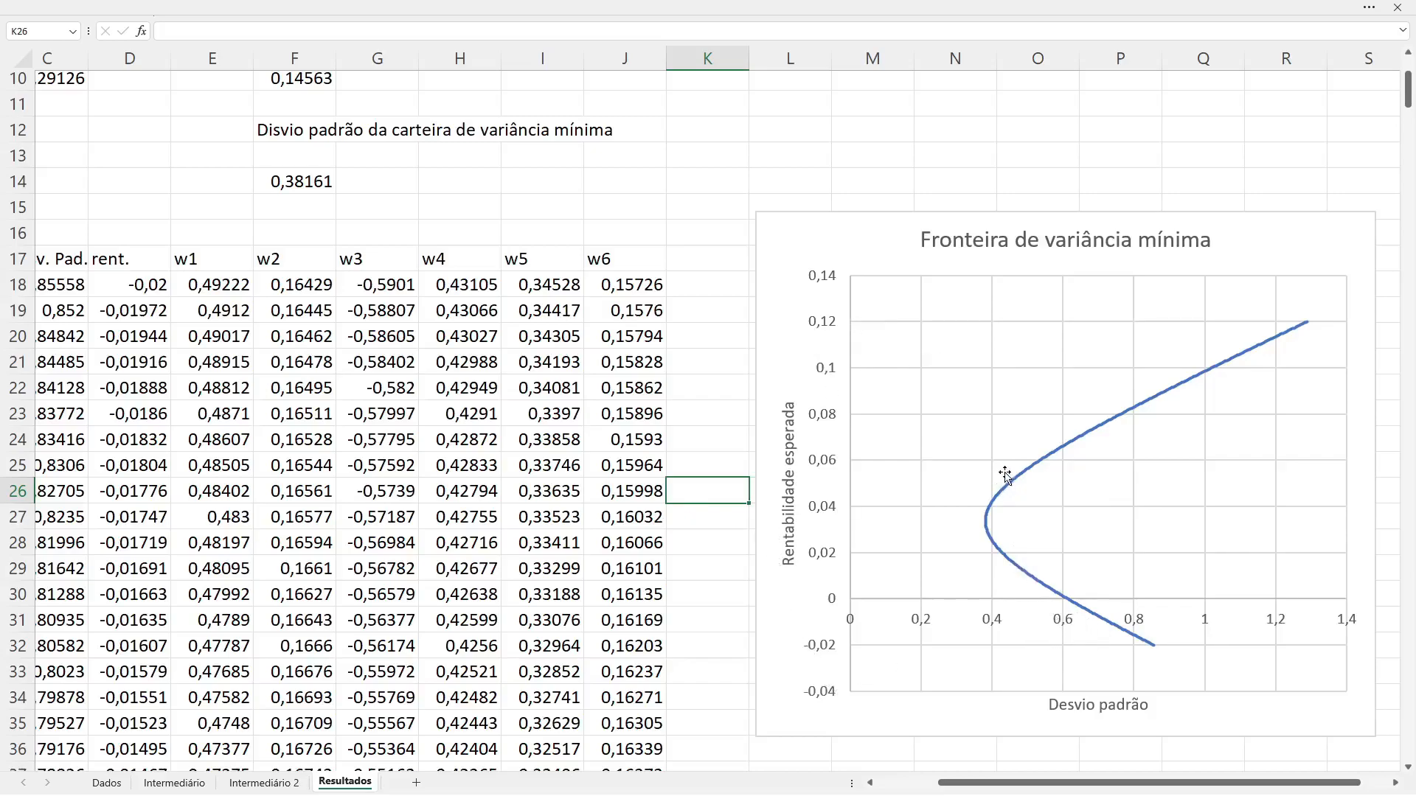
{"action": "mouse_move", "coordinate": [1067, 451]}
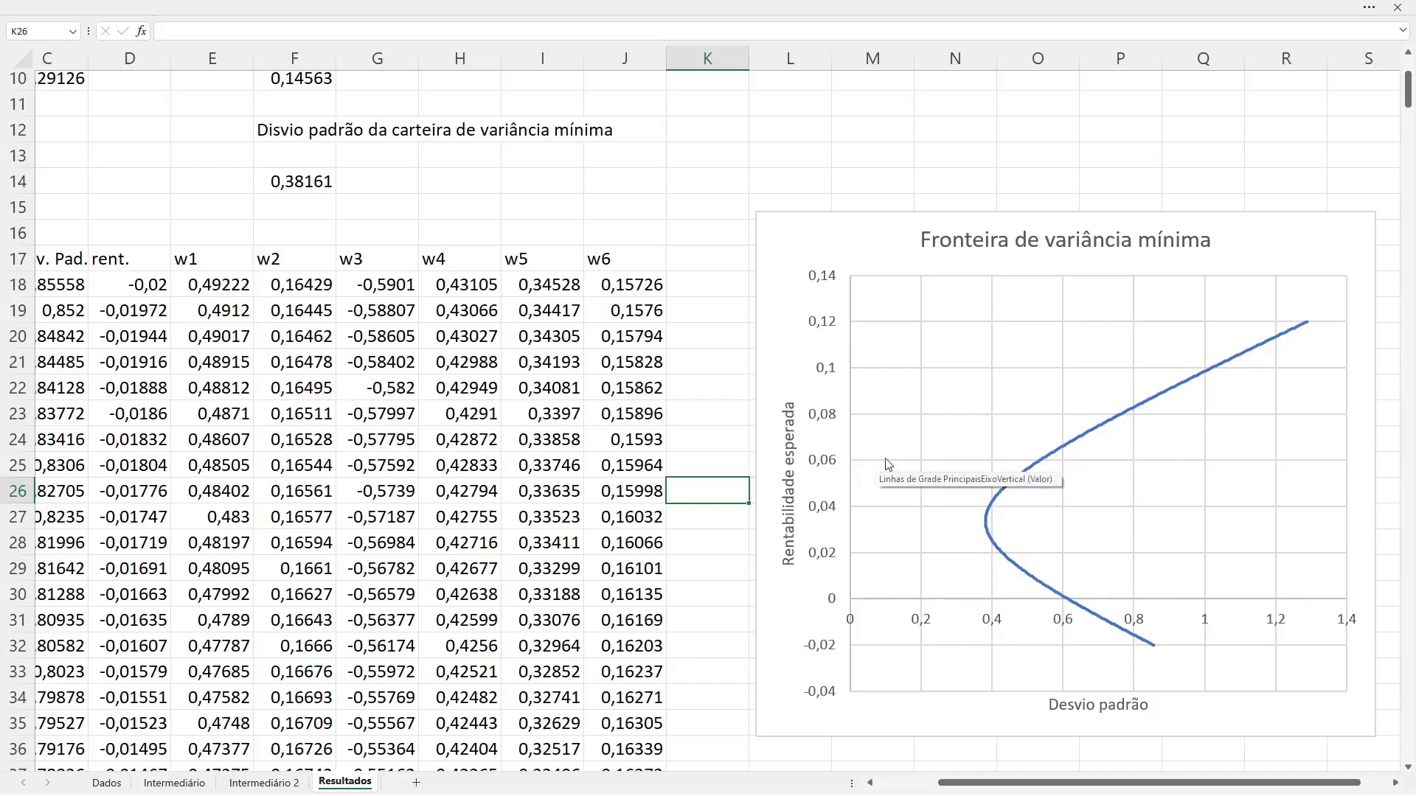
{"action": "mouse_move", "coordinate": [1032, 468]}
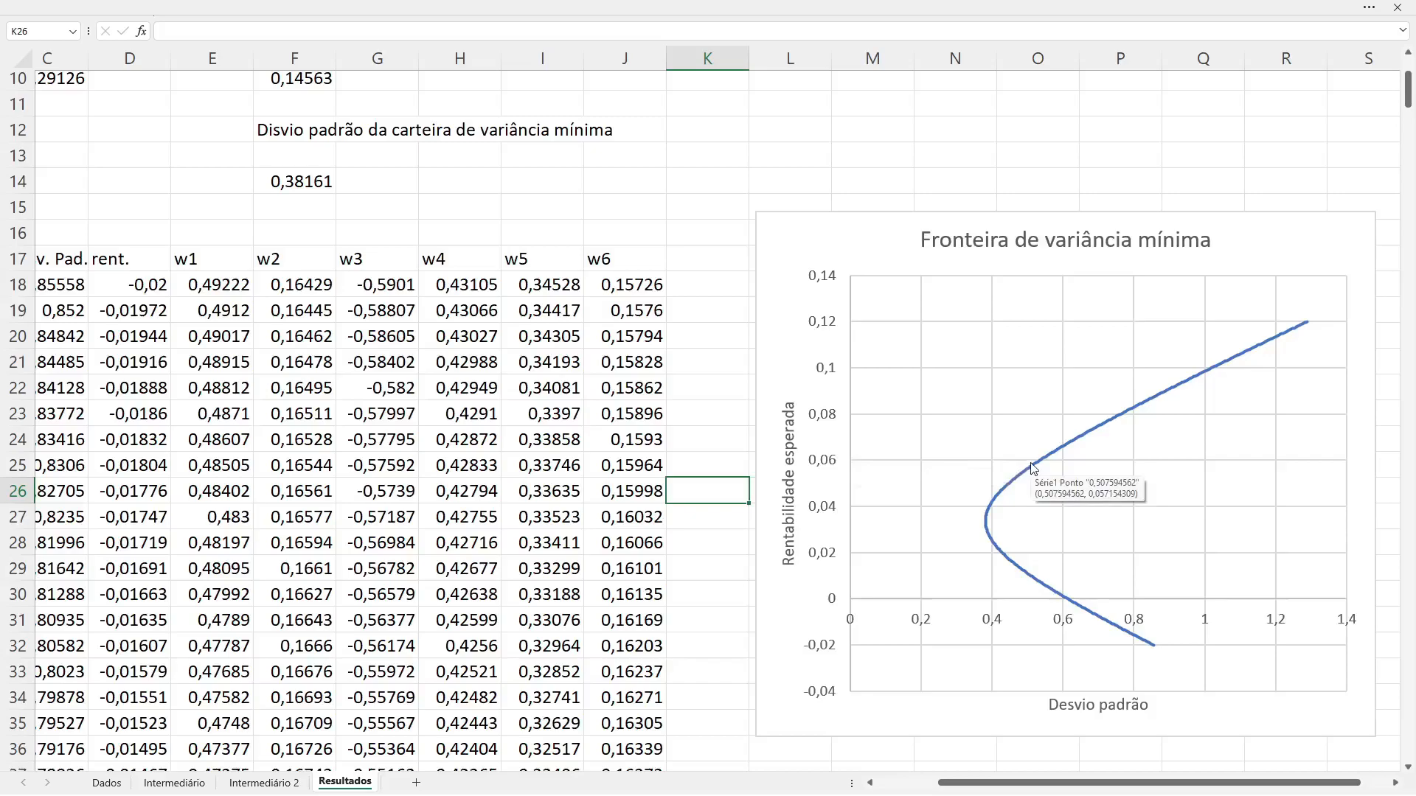